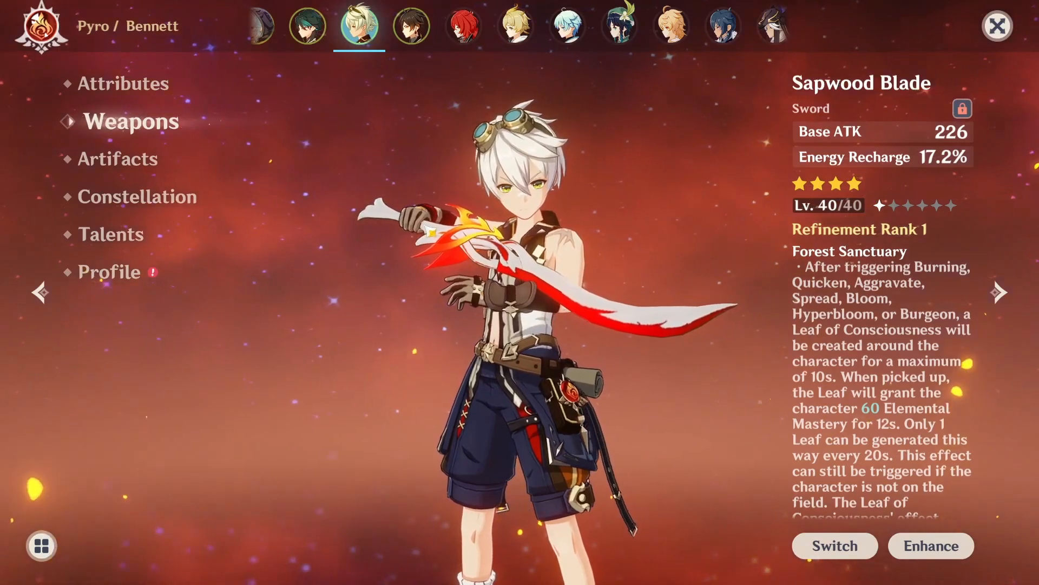
Open Bennett's weapon selection and select the Lv. 80 sword
{"action": "left_click", "coordinate": [835, 545]}
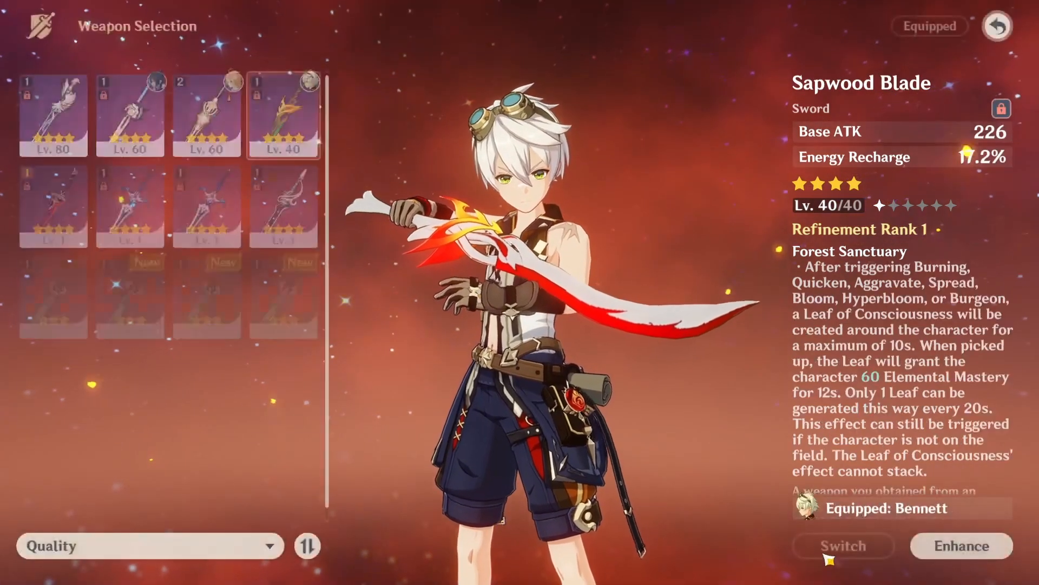
{"action": "left_click", "coordinate": [53, 116]}
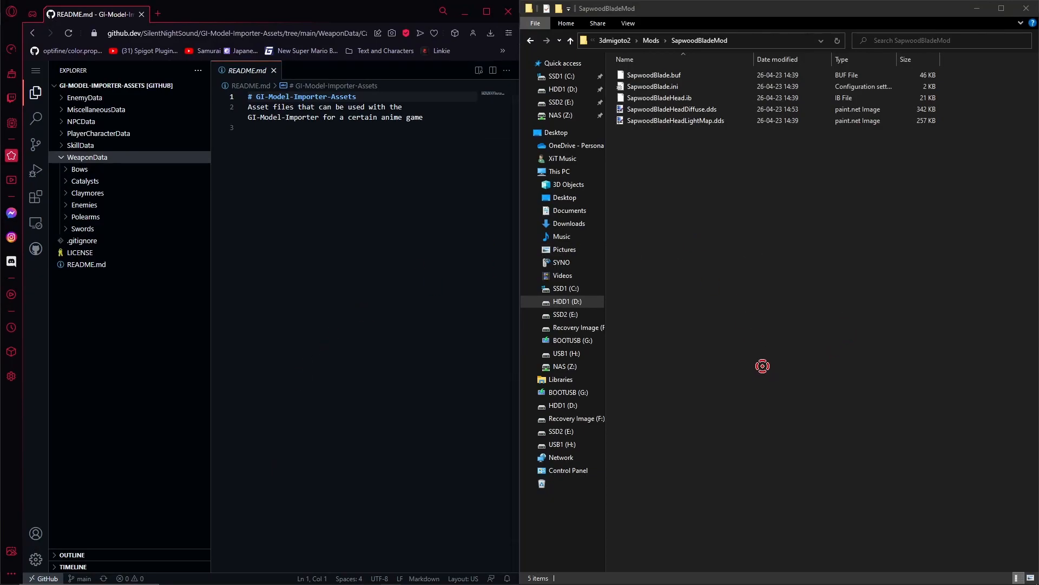
{"action": "left_click_drag", "start_coordinate": [693, 239], "coordinate": [705, 339]}
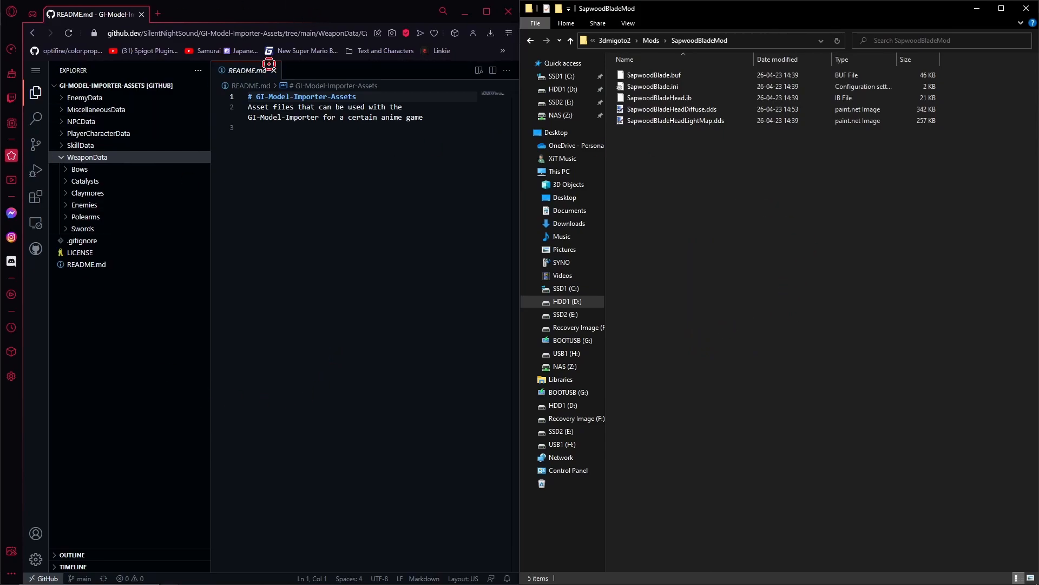
{"action": "left_click", "coordinate": [79, 169]}
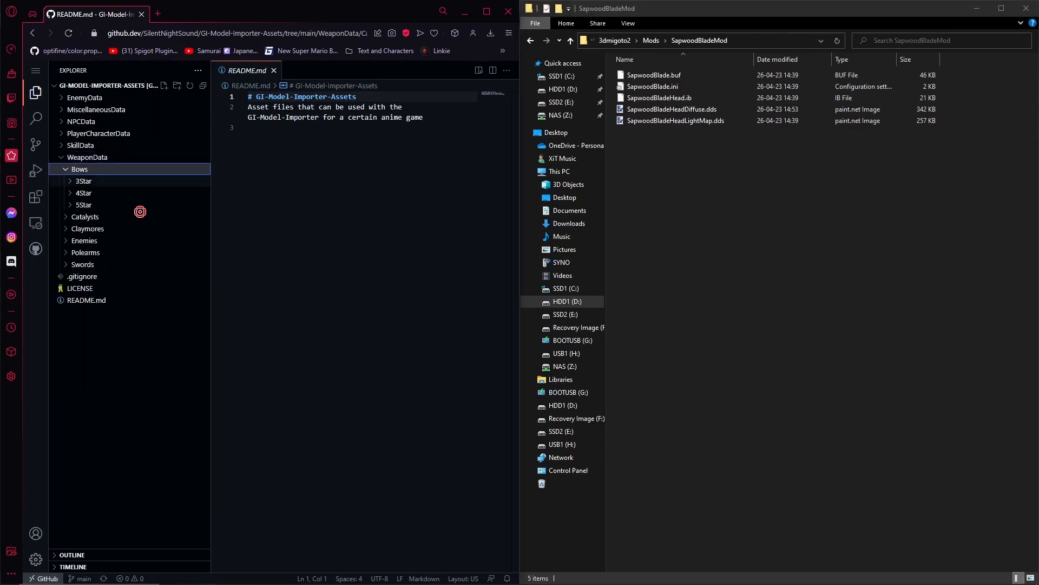
{"action": "left_click", "coordinate": [79, 193]}
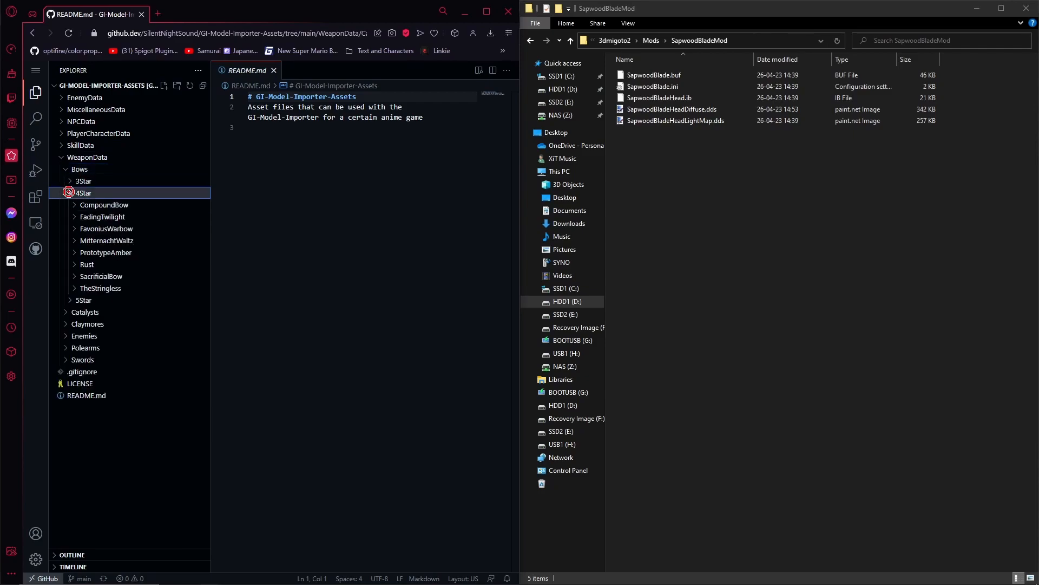
{"action": "left_click", "coordinate": [79, 169]}
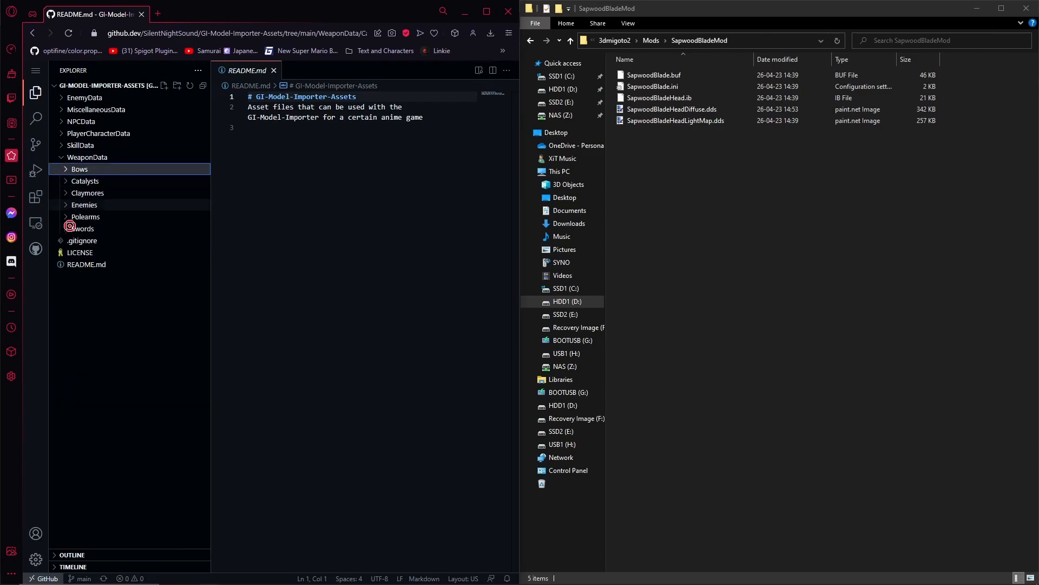
Open the hash.json file of FavoniusSword from the 4Star folder under Swords in WeaponData
{"action": "left_click", "coordinate": [80, 229]}
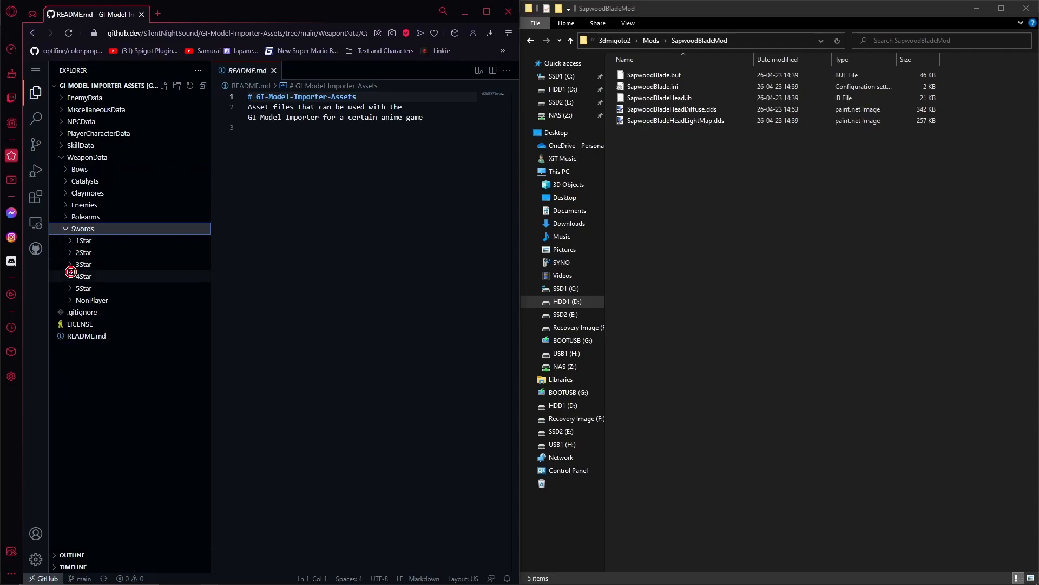
{"action": "left_click", "coordinate": [81, 276]}
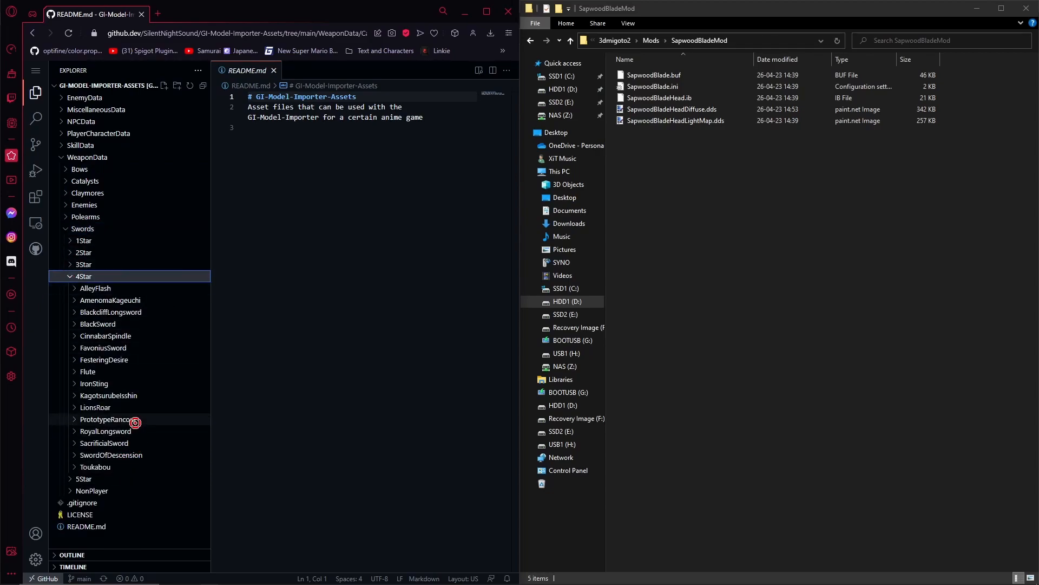
{"action": "left_click", "coordinate": [68, 347]}
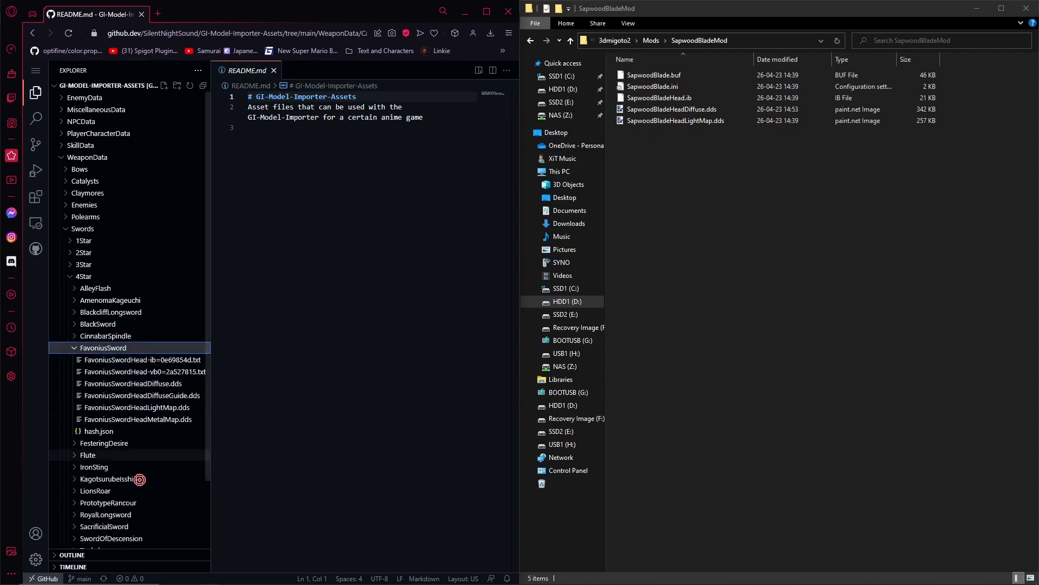
{"action": "left_click", "coordinate": [88, 430]}
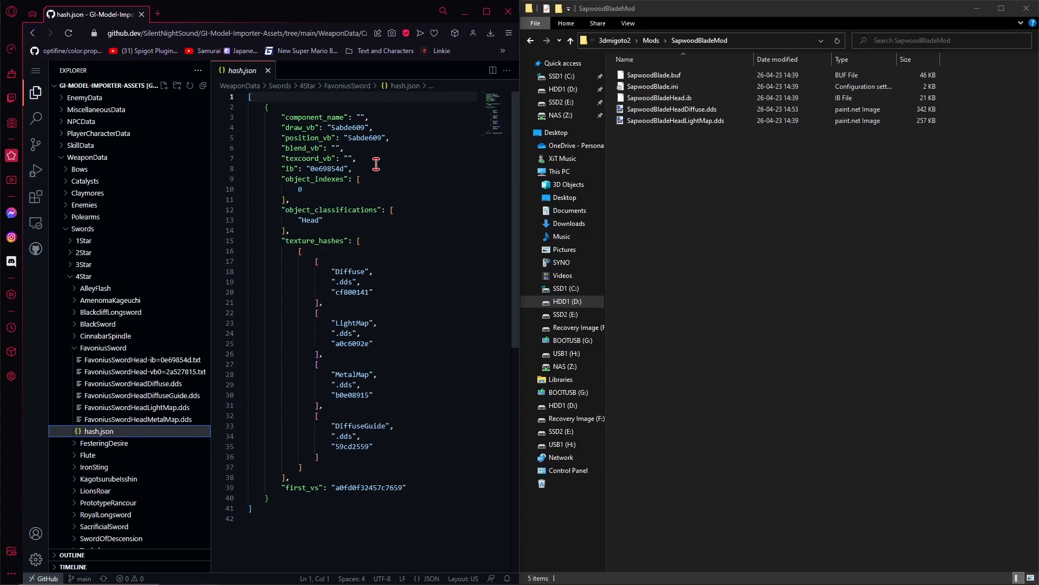
Examine the draw_vb, position_vb, blend_vb, texcoord_vb and ib entries in FavoniusSword's hash.json
{"action": "left_click_drag", "start_coordinate": [370, 168], "coordinate": [290, 131]}
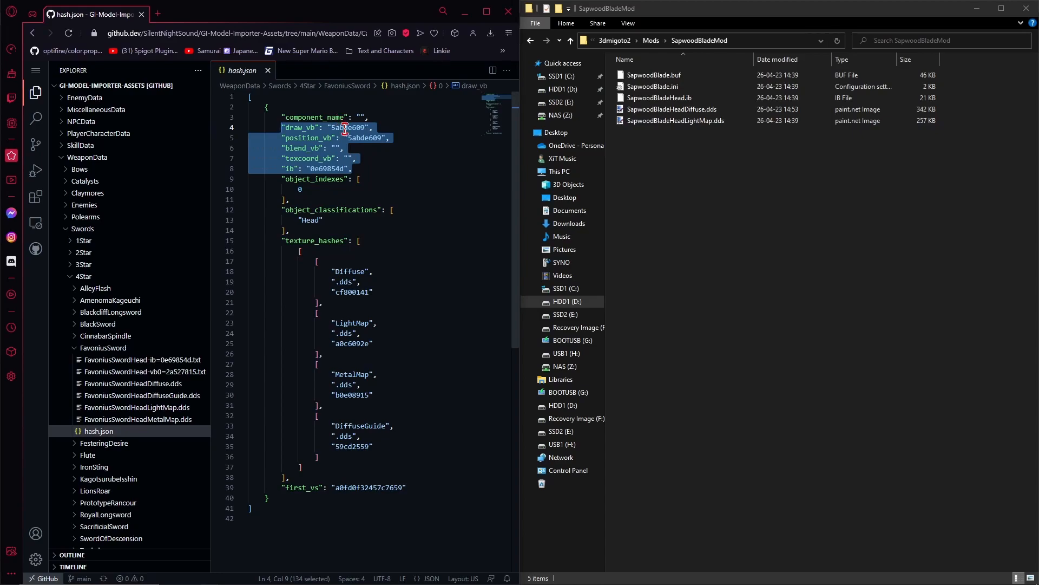
{"action": "left_click", "coordinate": [290, 127]}
{"action": "double_click", "coordinate": [308, 137]}
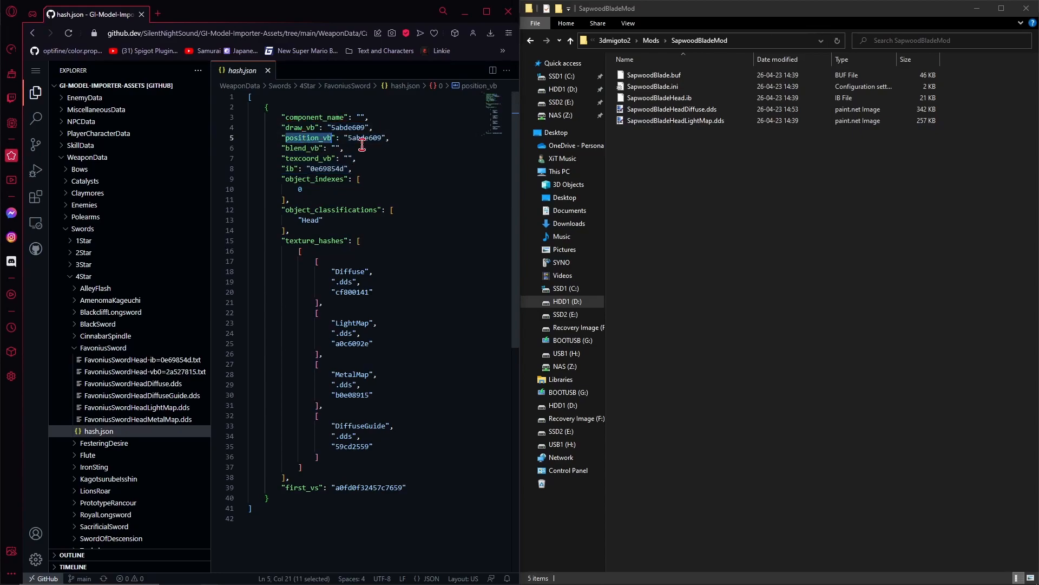
{"action": "double_click", "coordinate": [347, 127]}
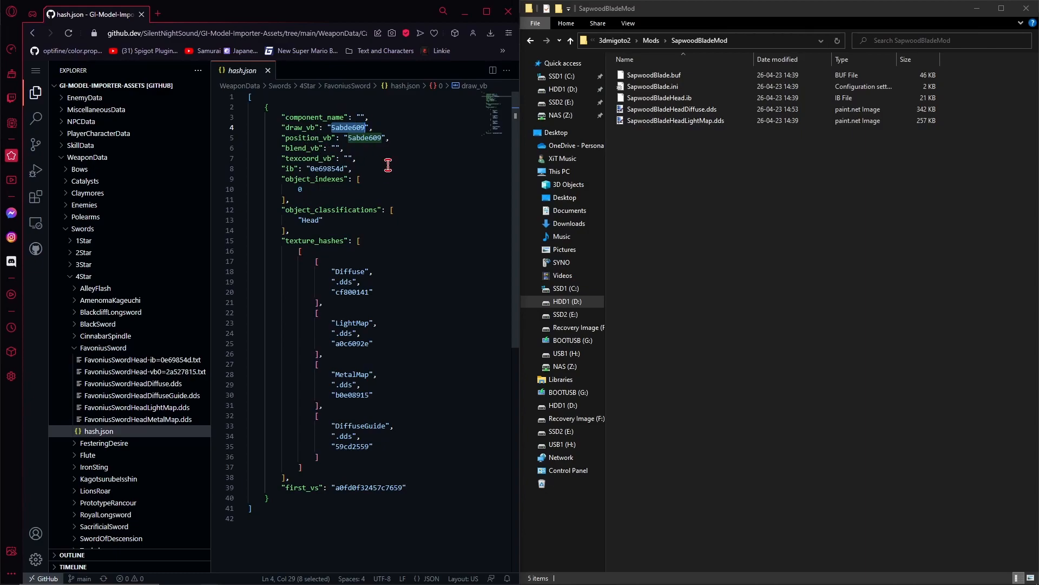
{"action": "left_click", "coordinate": [307, 169]}
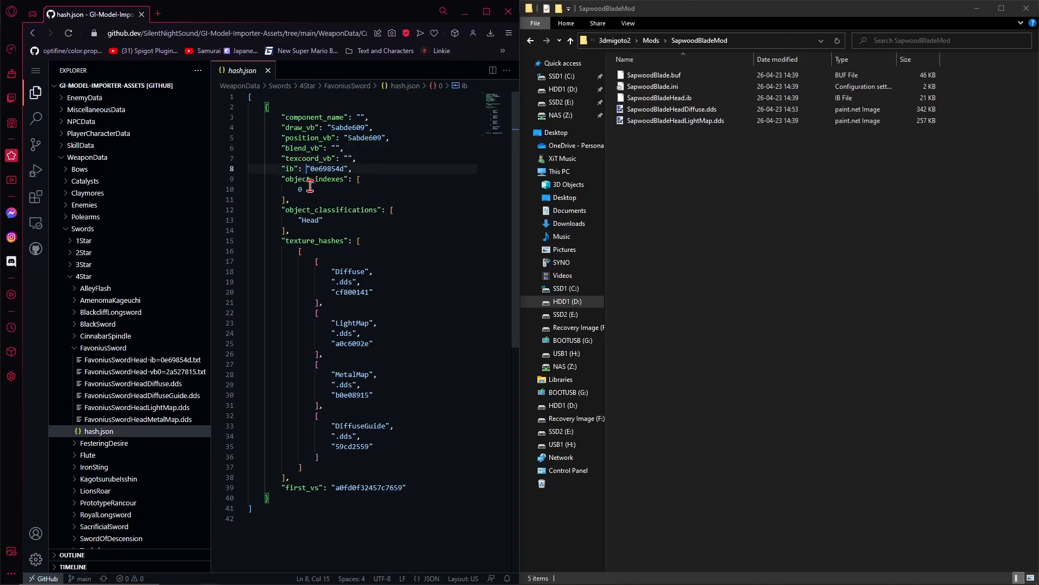
{"action": "left_click", "coordinate": [332, 149]}
{"action": "left_click", "coordinate": [344, 158]}
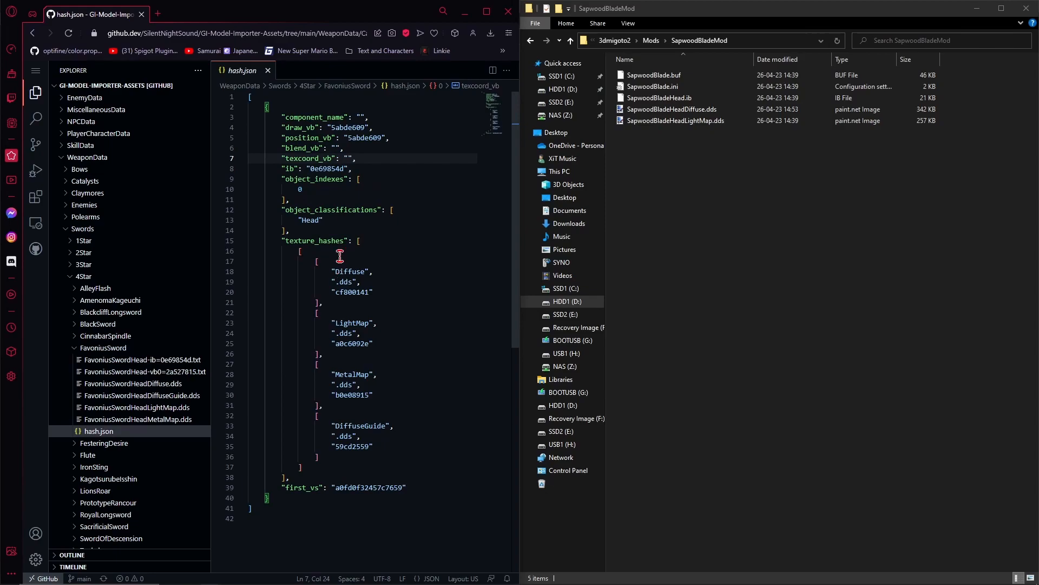
{"action": "double_click", "coordinate": [329, 169]}
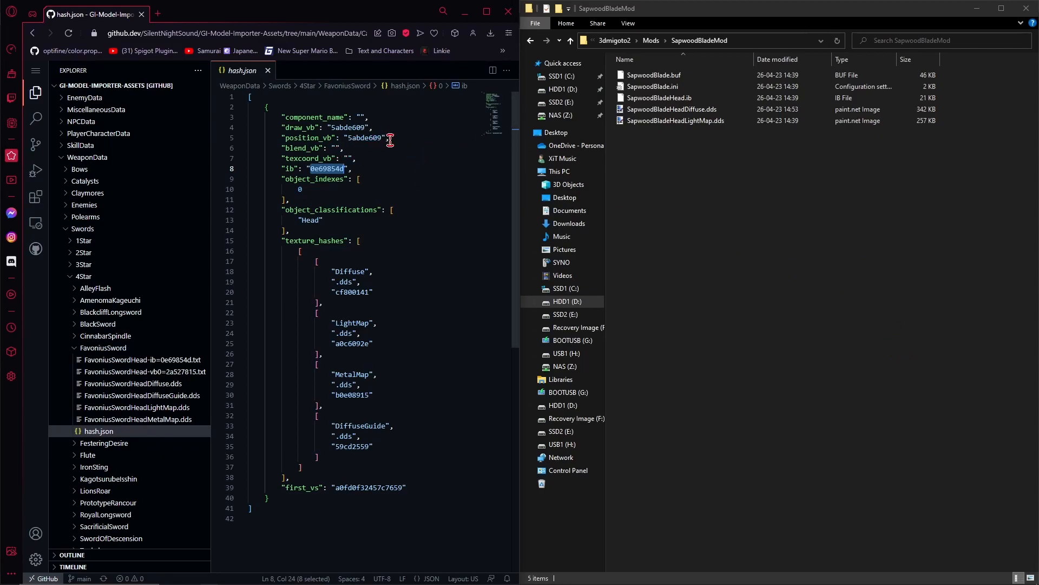
{"action": "left_click_drag", "start_coordinate": [356, 158], "coordinate": [281, 163]}
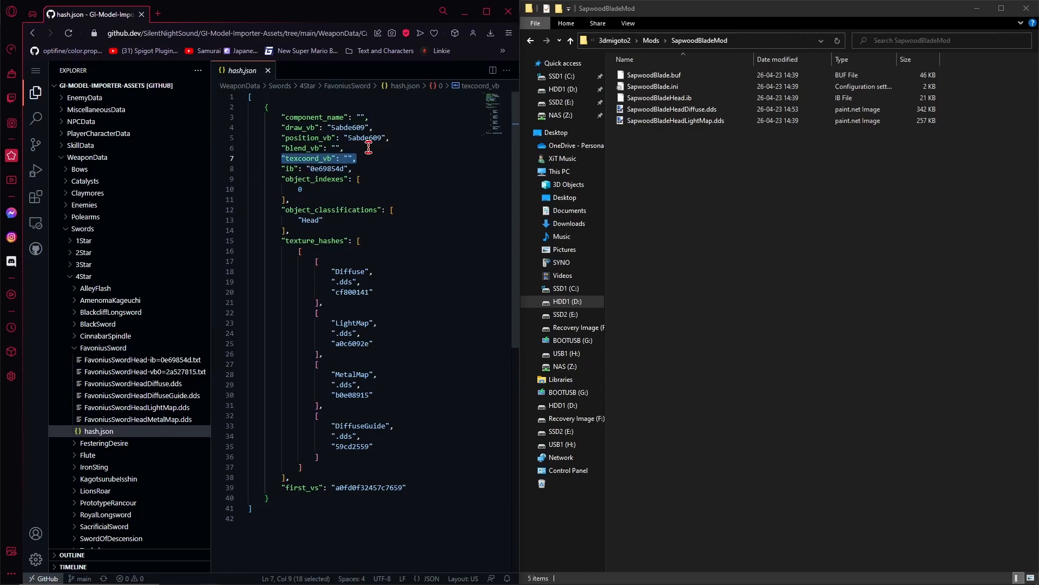
{"action": "left_click_drag", "start_coordinate": [369, 147], "coordinate": [281, 148]}
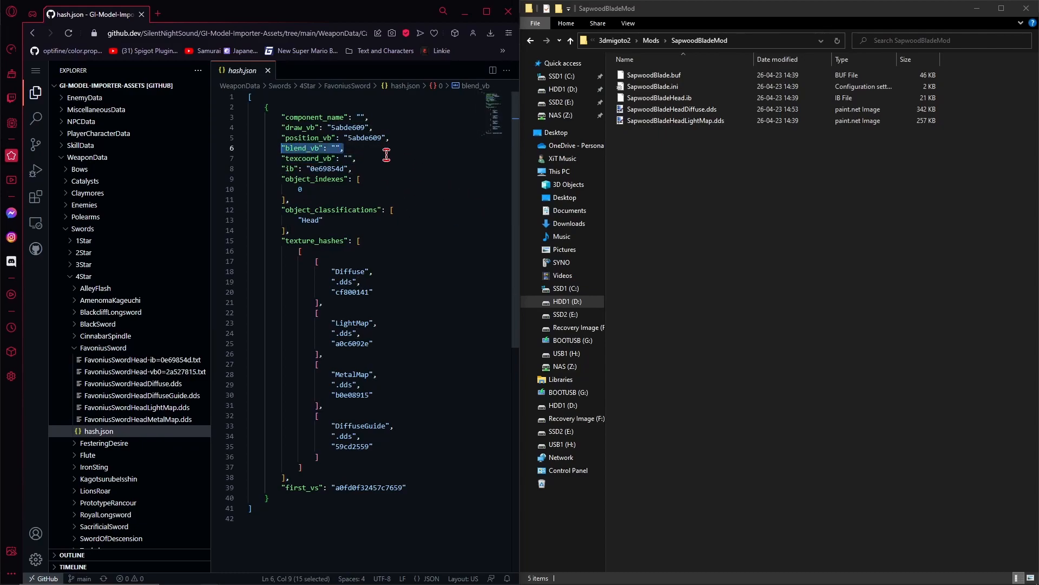
{"action": "left_click", "coordinate": [336, 149]}
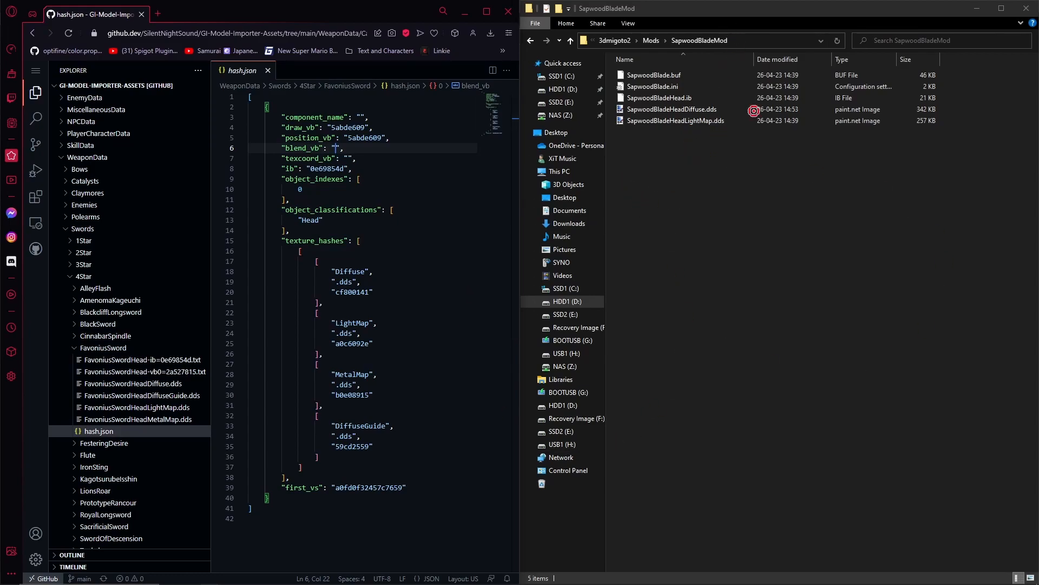
Open SapwoodBlade.ini from the SapwoodBladeMod folder in Notepad and dock its window beside the browser
{"action": "left_click_drag", "start_coordinate": [659, 158], "coordinate": [793, 385]}
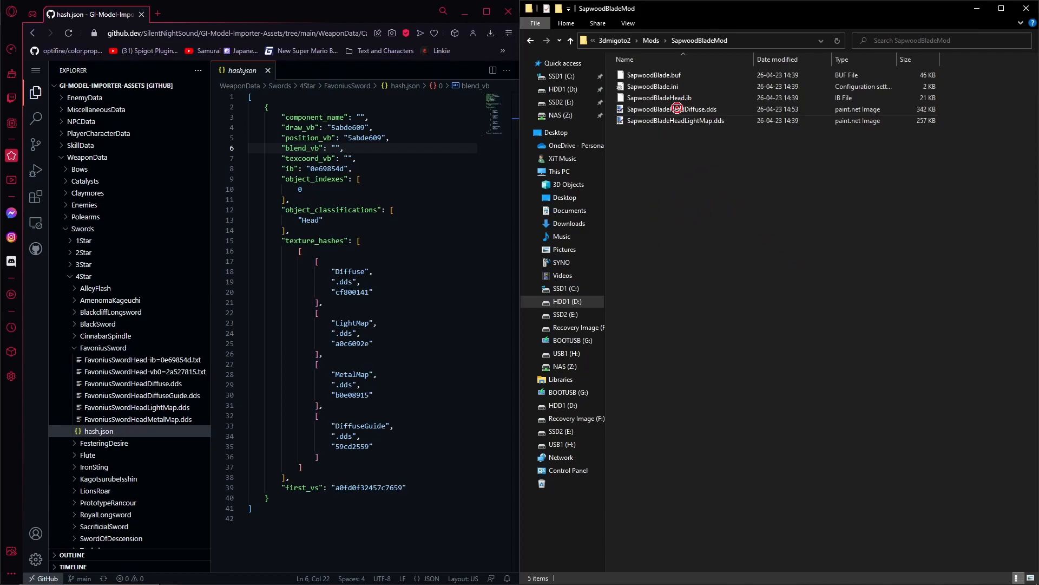
{"action": "left_click", "coordinate": [677, 86]}
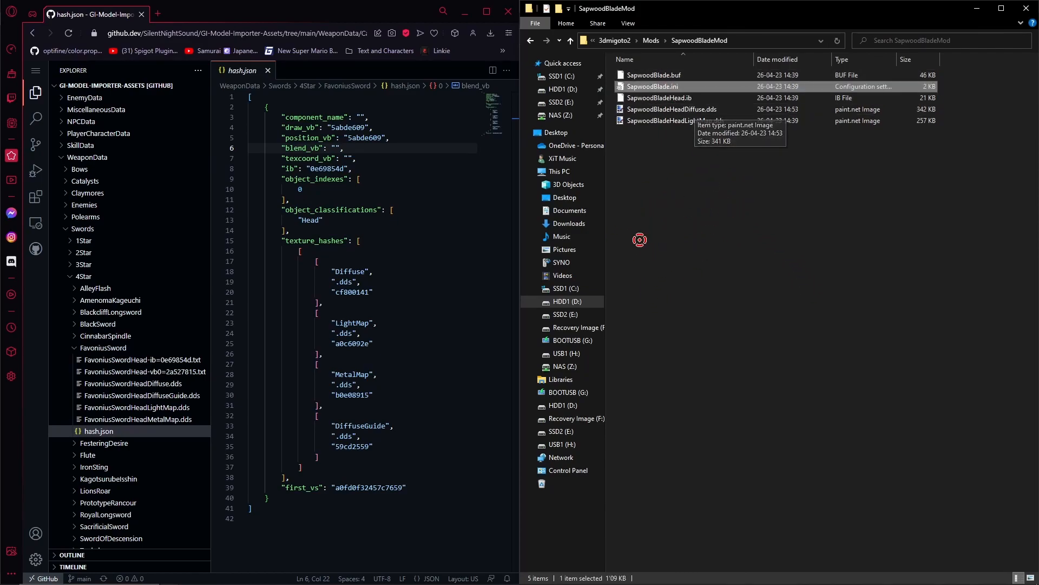
{"action": "double_click", "coordinate": [677, 87]}
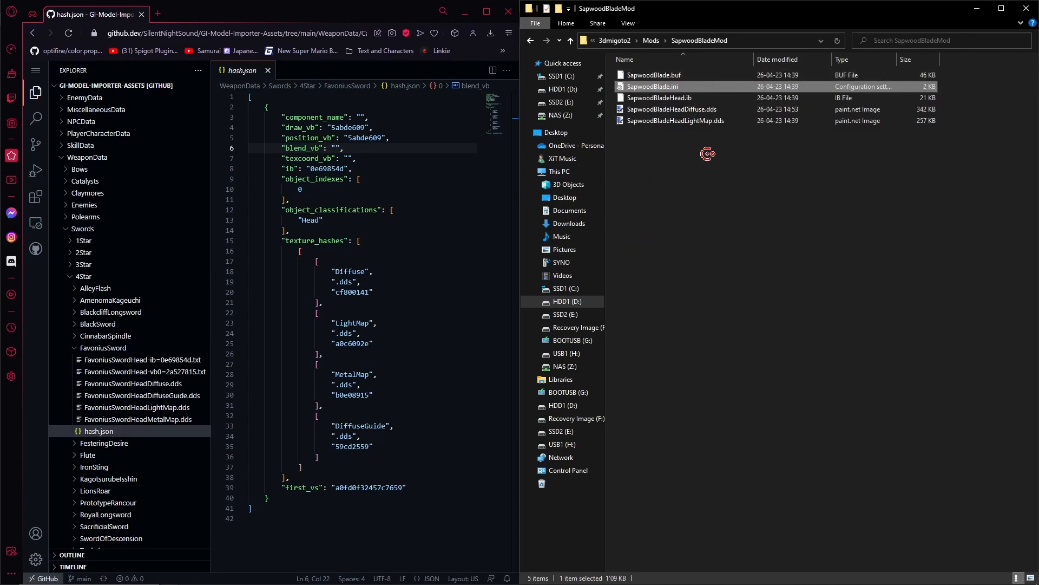
{"action": "left_click_drag", "start_coordinate": [469, 300], "coordinate": [1037, 232]}
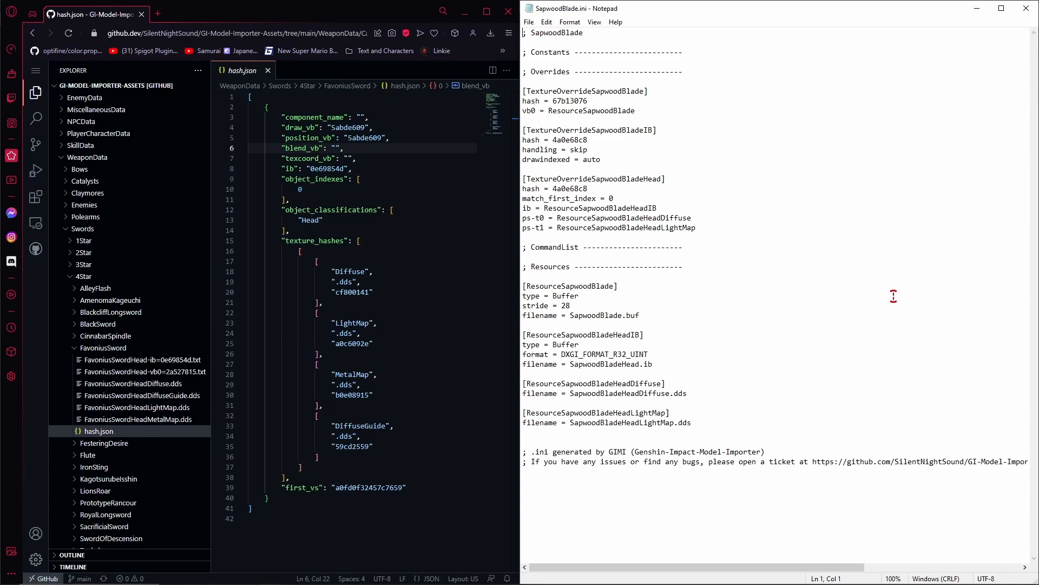
Examine the Resources section and the Overrides section with its TextureOverride headings in SapwoodBlade.ini
{"action": "left_click_drag", "start_coordinate": [766, 276], "coordinate": [635, 561]}
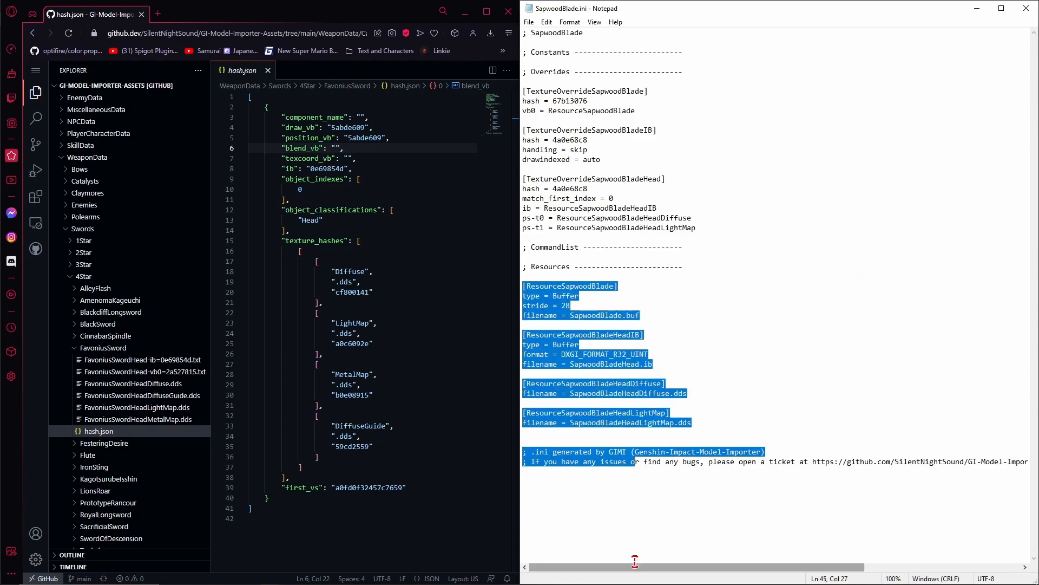
{"action": "left_click", "coordinate": [810, 339]}
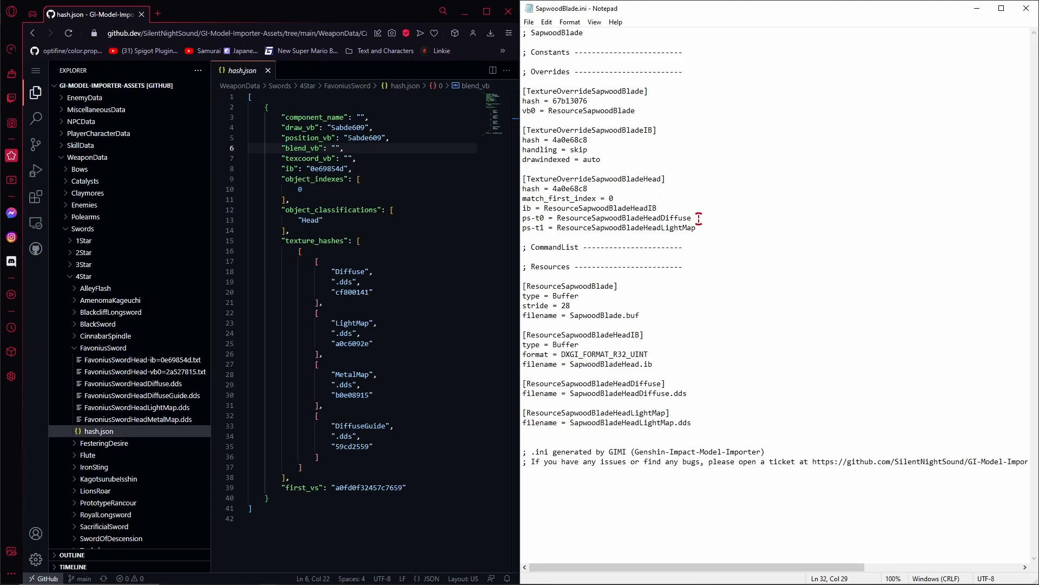
{"action": "left_click_drag", "start_coordinate": [716, 216], "coordinate": [518, 72]}
{"action": "left_click", "coordinate": [750, 83]}
{"action": "left_click_drag", "start_coordinate": [524, 70], "coordinate": [685, 72]}
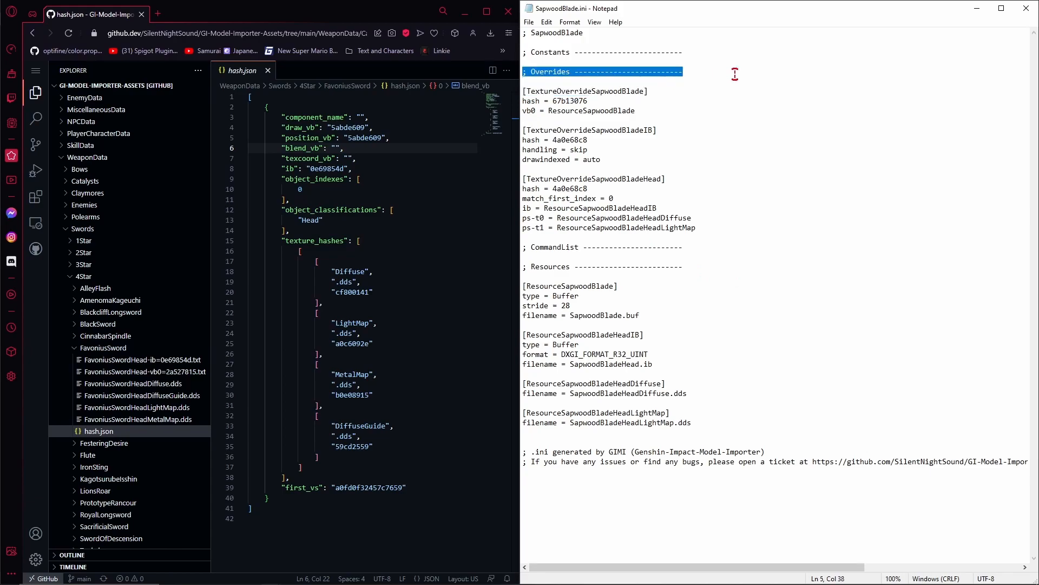
{"action": "left_click_drag", "start_coordinate": [536, 72], "coordinate": [705, 73]}
{"action": "left_click_drag", "start_coordinate": [652, 91], "coordinate": [522, 92]}
{"action": "left_click_drag", "start_coordinate": [670, 130], "coordinate": [523, 131]}
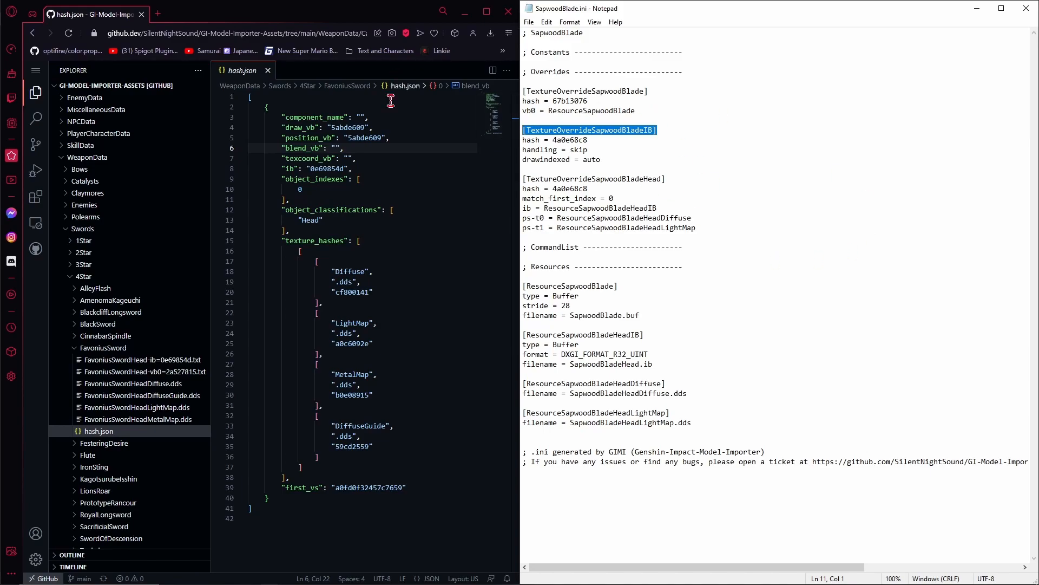
Examine the hash line in the TextureOverrideSapwoodBladeHead section of SapwoodBlade.ini
{"action": "left_click_drag", "start_coordinate": [606, 182], "coordinate": [534, 185]}
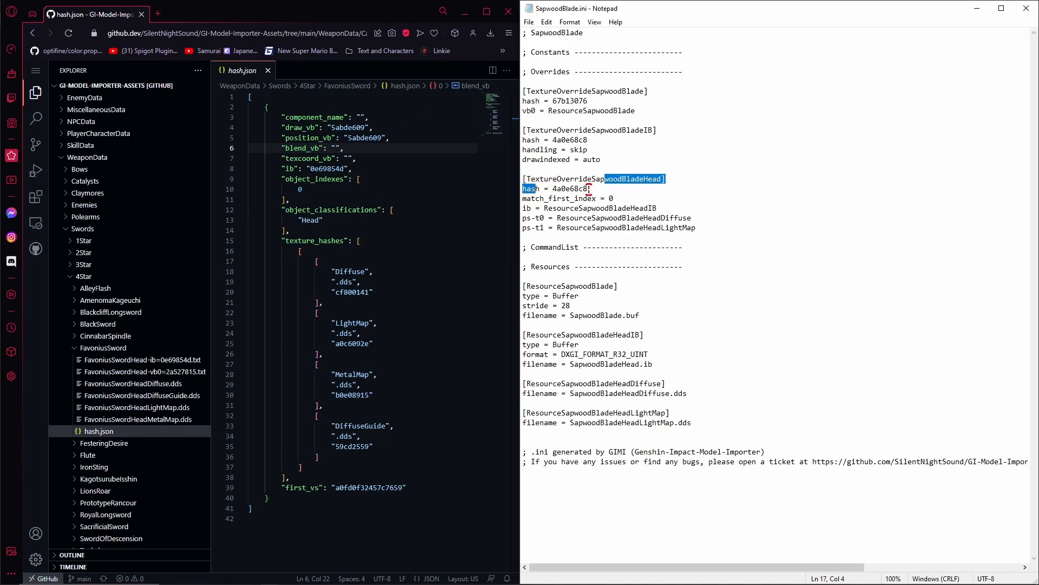
{"action": "left_click", "coordinate": [630, 188]}
{"action": "double_click", "coordinate": [533, 188]}
{"action": "double_click", "coordinate": [577, 188]}
{"action": "double_click", "coordinate": [533, 189]}
{"action": "double_click", "coordinate": [569, 187]}
{"action": "double_click", "coordinate": [532, 188]}
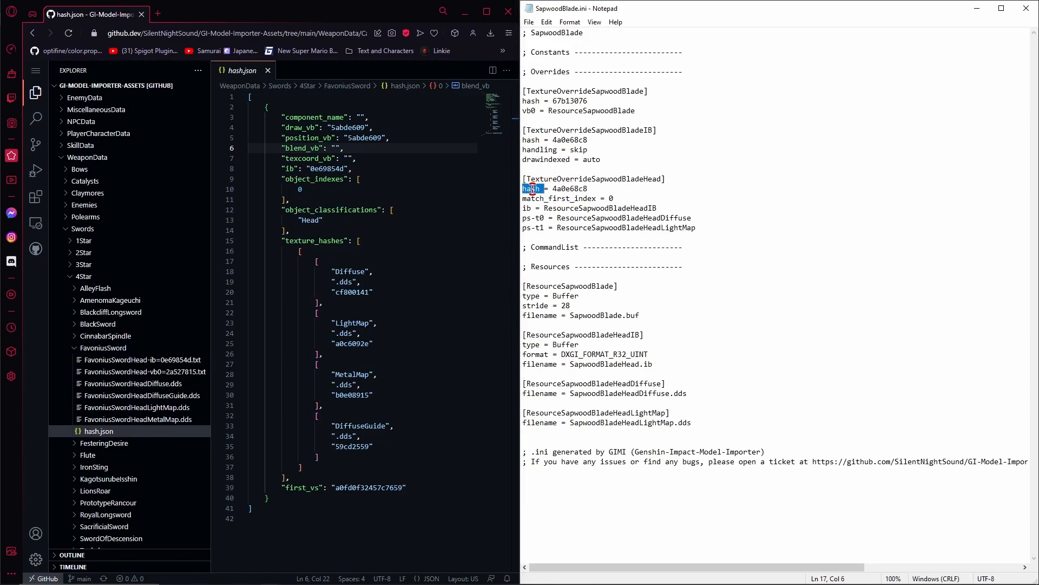
{"action": "double_click", "coordinate": [567, 188]}
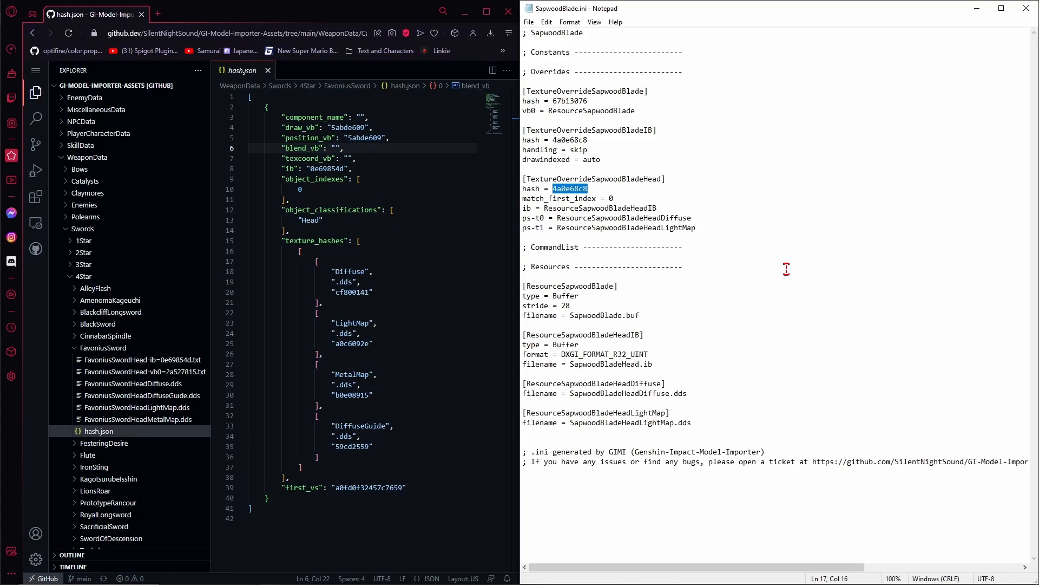
Review the three TextureOverride blocks, from TextureOverrideSapwoodBlade through TextureOverrideSapwoodBladeHead, in SapwoodBlade.ini
{"action": "left_click_drag", "start_coordinate": [651, 91], "coordinate": [523, 91]}
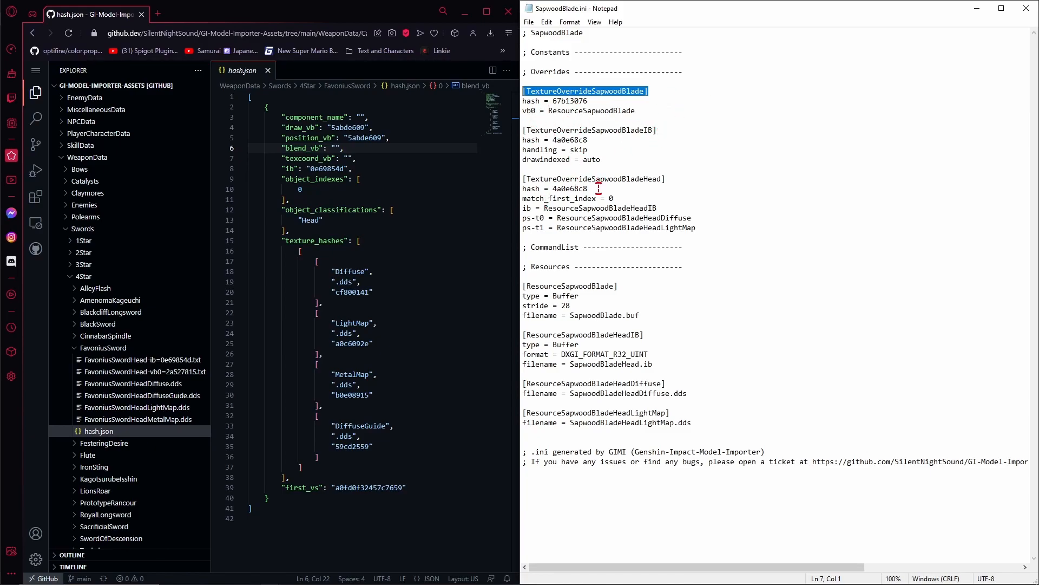
{"action": "left_click_drag", "start_coordinate": [682, 180], "coordinate": [521, 93]}
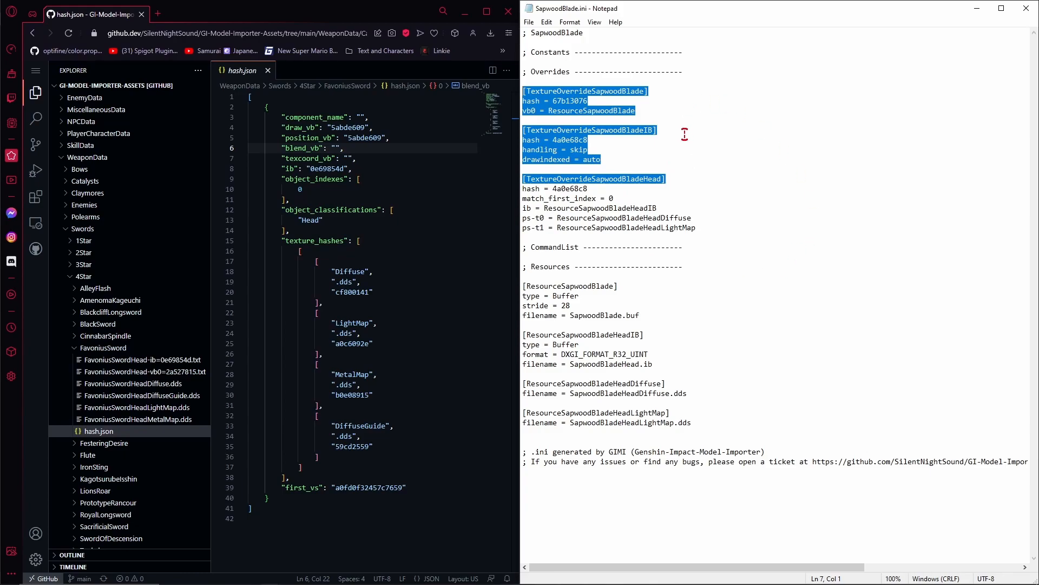
{"action": "left_click", "coordinate": [696, 204]}
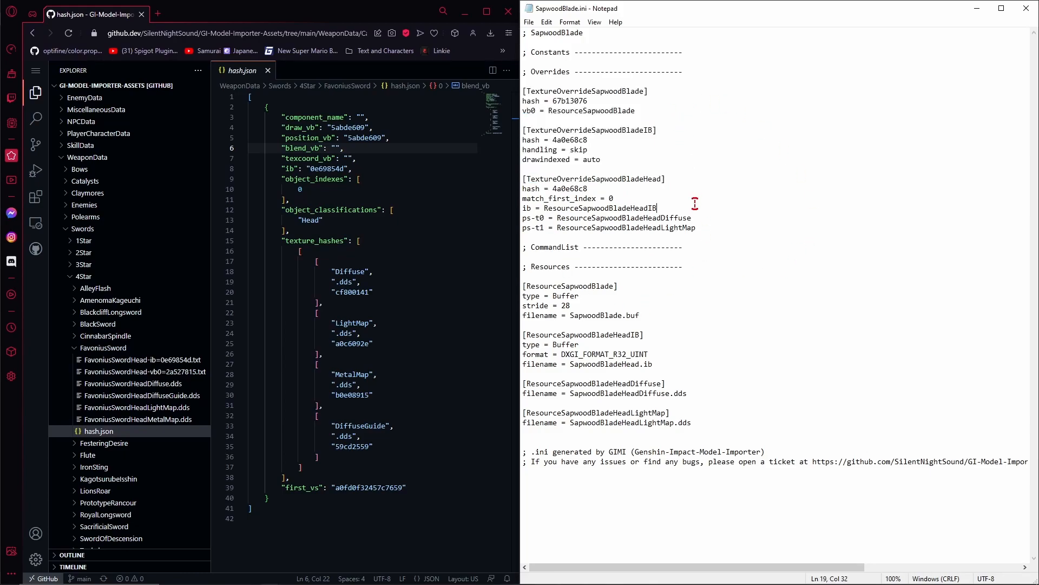
{"action": "left_click_drag", "start_coordinate": [718, 232], "coordinate": [528, 86]}
{"action": "left_click", "coordinate": [553, 109]}
Check the buffer hashes from draw_vb to ib in FavoniusSword's hash.json and select the ib hash value
{"action": "left_click_drag", "start_coordinate": [387, 169], "coordinate": [331, 128]}
{"action": "left_click", "coordinate": [371, 179]}
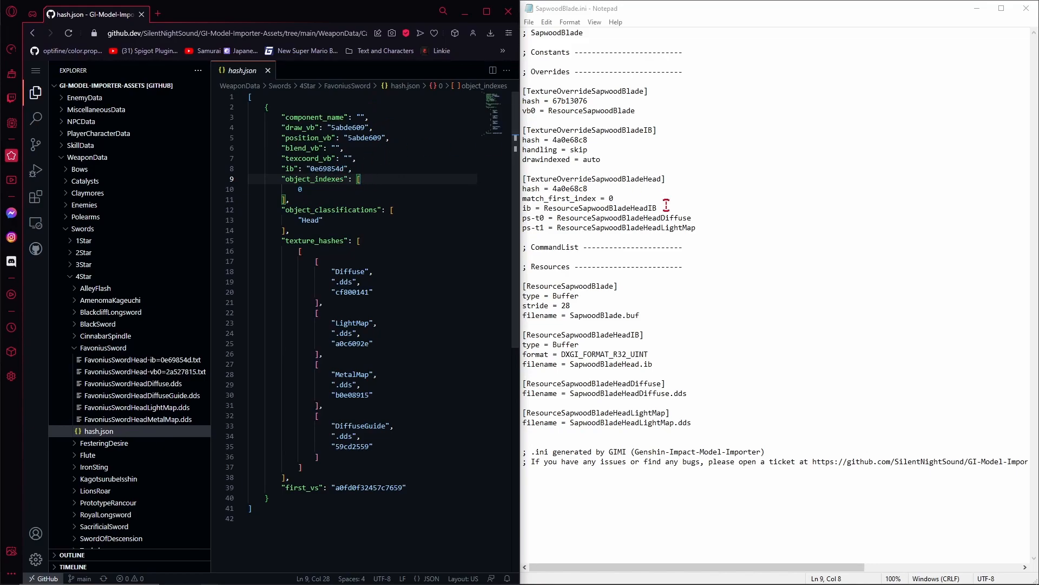
{"action": "double_click", "coordinate": [327, 168]}
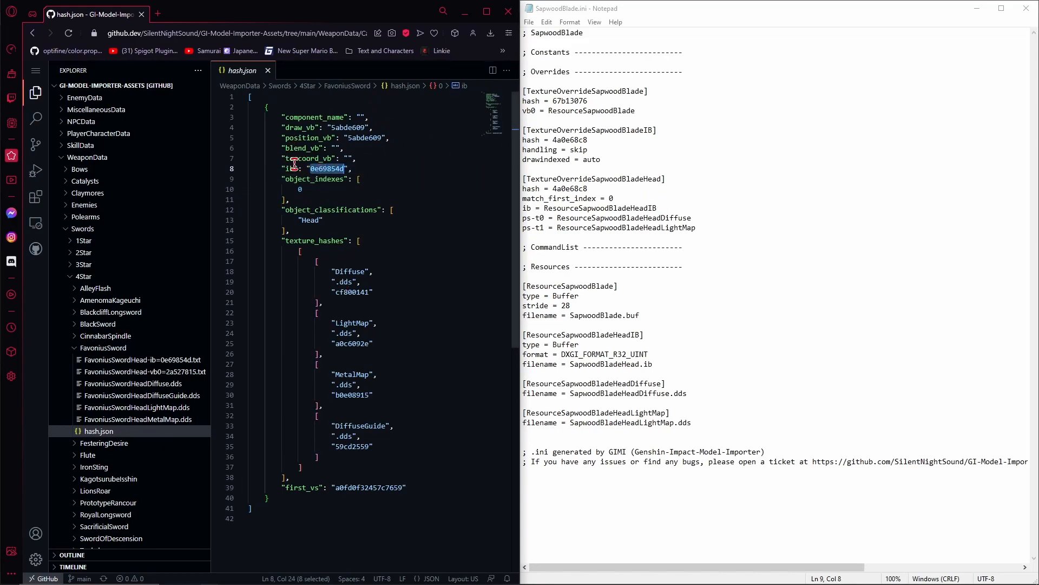
Replace the hash in the TextureOverrideSapwoodBladeIB section of SapwoodBlade.ini with the ib hash 0e69854d from hash.json
{"action": "double_click", "coordinate": [291, 168]}
{"action": "double_click", "coordinate": [329, 169]}
{"action": "key", "text": "ctrl+c"}
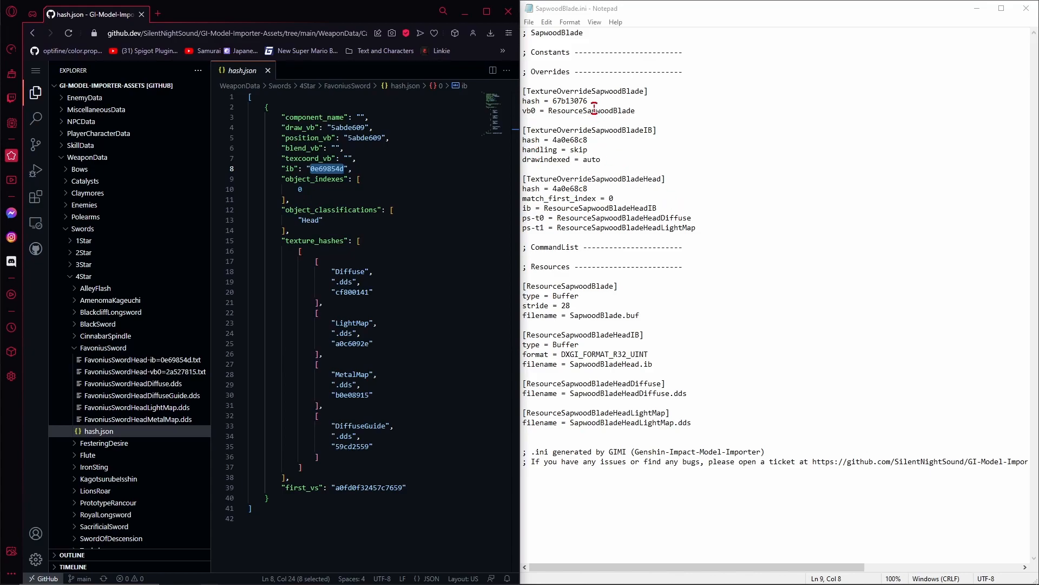
{"action": "double_click", "coordinate": [570, 139]}
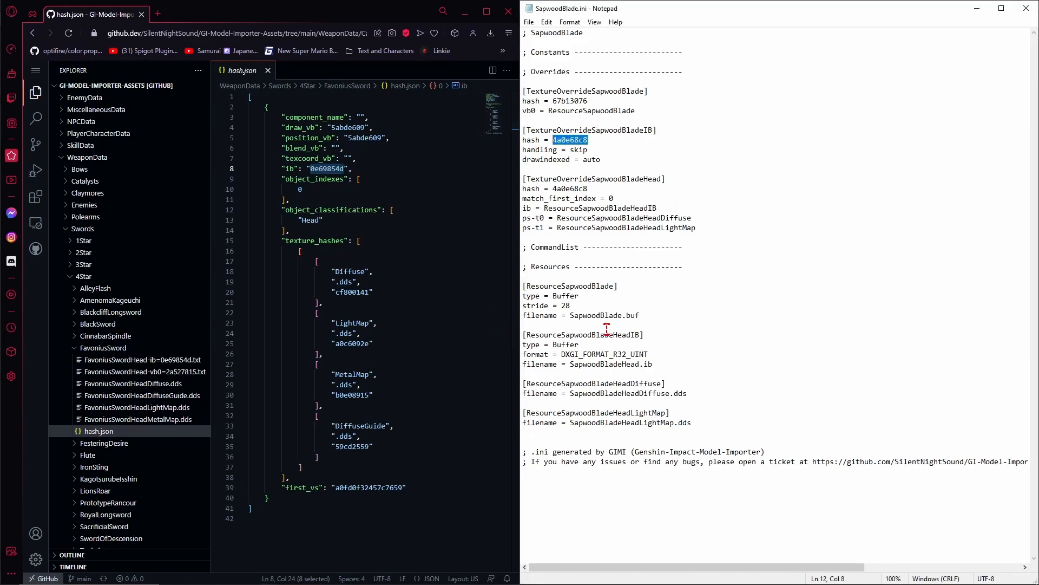
{"action": "key", "text": "ctrl+v"}
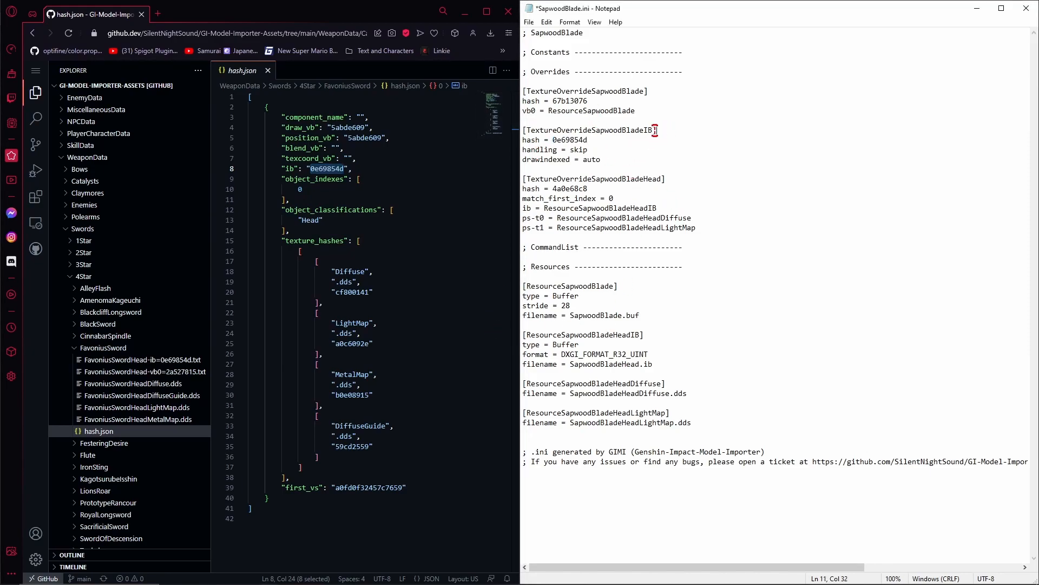
{"action": "left_click_drag", "start_coordinate": [657, 130], "coordinate": [523, 133]}
{"action": "double_click", "coordinate": [654, 133]}
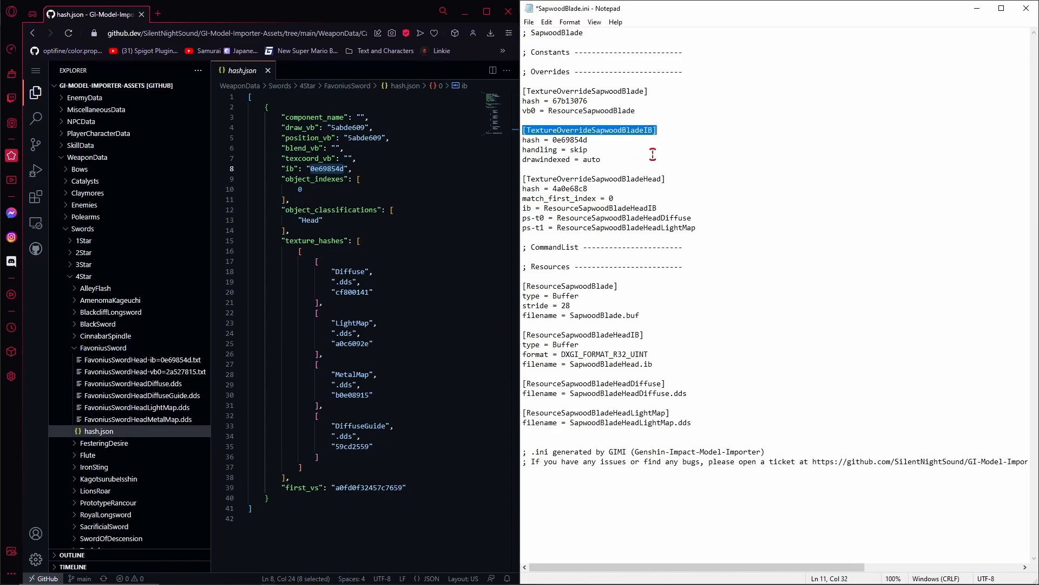
Set the hash in the TextureOverrideSapwoodBladeHead section to the same ib value, 0e69854d, and check it against hash.json
{"action": "left_click", "coordinate": [749, 171]}
{"action": "left_click_drag", "start_coordinate": [590, 189], "coordinate": [552, 189]}
{"action": "key", "text": "ctrl+v"}
{"action": "double_click", "coordinate": [653, 178]}
{"action": "double_click", "coordinate": [652, 131]}
{"action": "left_click", "coordinate": [656, 179]}
{"action": "double_click", "coordinate": [657, 178]}
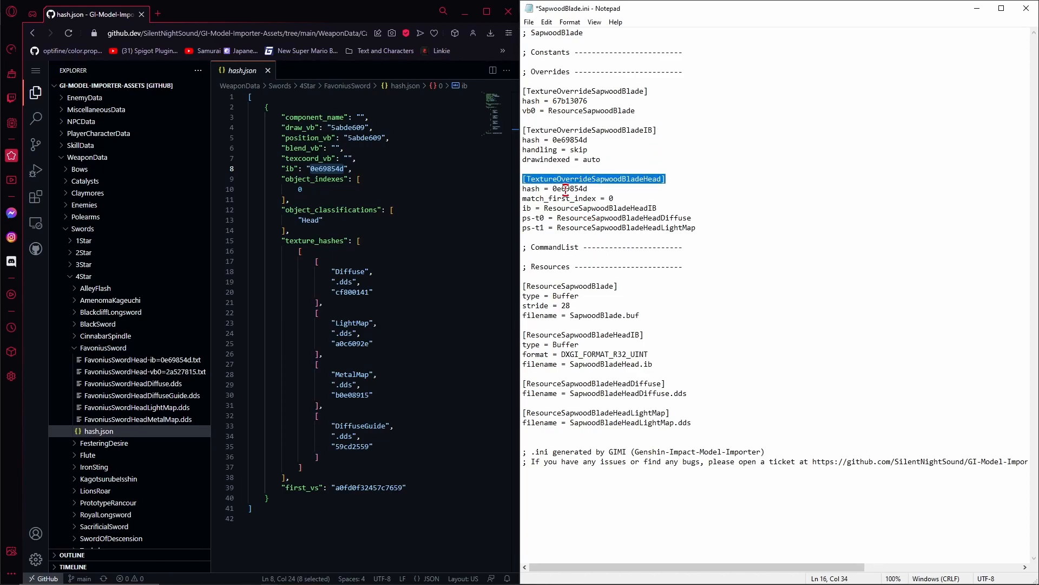
{"action": "double_click", "coordinate": [319, 170]}
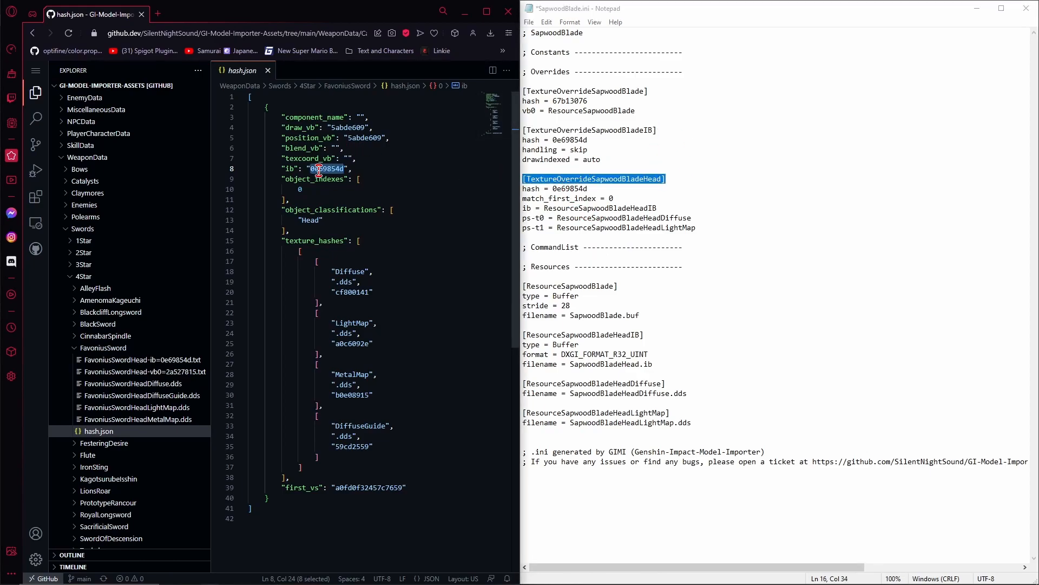
{"action": "left_click", "coordinate": [420, 200]}
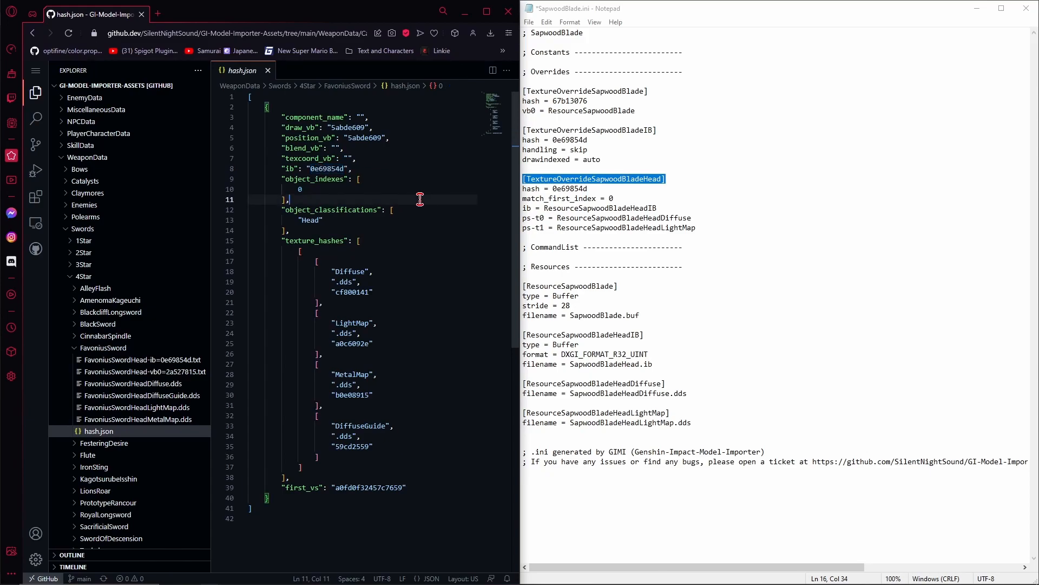
Replace the TextureOverrideSapwoodBlade hash with the position_vb value 5abde609 from hash.json and save SapwoodBlade.ini
{"action": "double_click", "coordinate": [364, 138]}
{"action": "key", "text": "ctrl+c"}
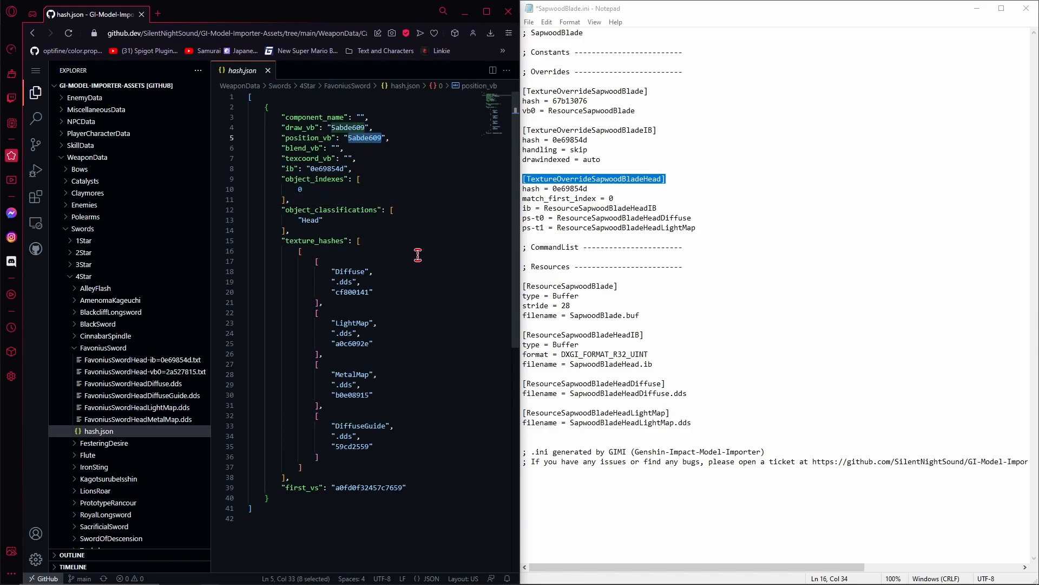
{"action": "left_click_drag", "start_coordinate": [588, 101], "coordinate": [553, 101]}
{"action": "key", "text": "ctrl+v"}
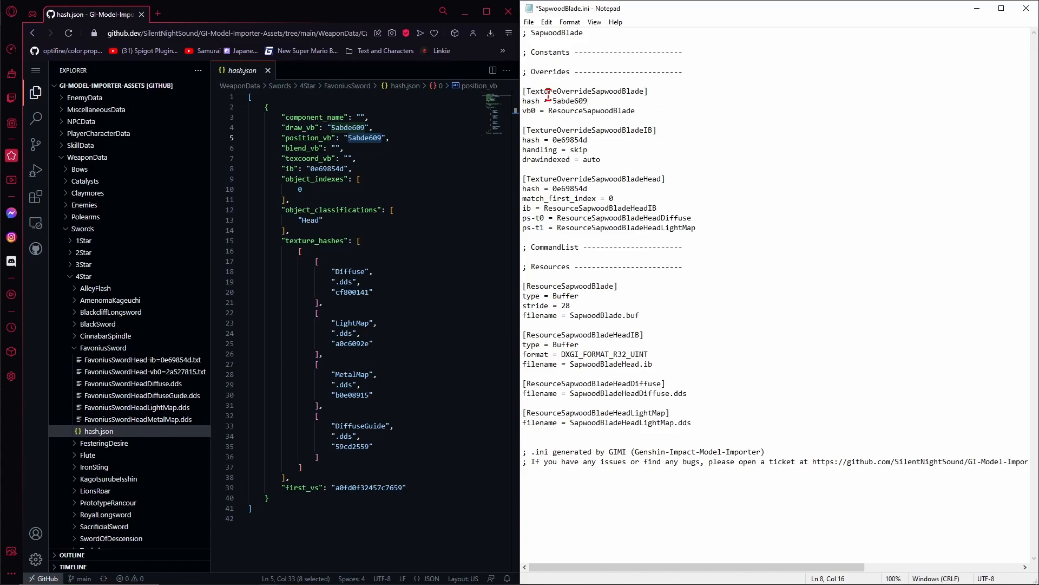
{"action": "left_click", "coordinate": [786, 120]}
{"action": "key", "text": "ctrl+s"}
Review the resource blocks from ResourceSapwoodBlade through ResourceSapwoodBladeHeadLightMap in SapwoodBlade.ini
{"action": "left_click", "coordinate": [740, 70]}
{"action": "left_click_drag", "start_coordinate": [716, 424], "coordinate": [517, 288]}
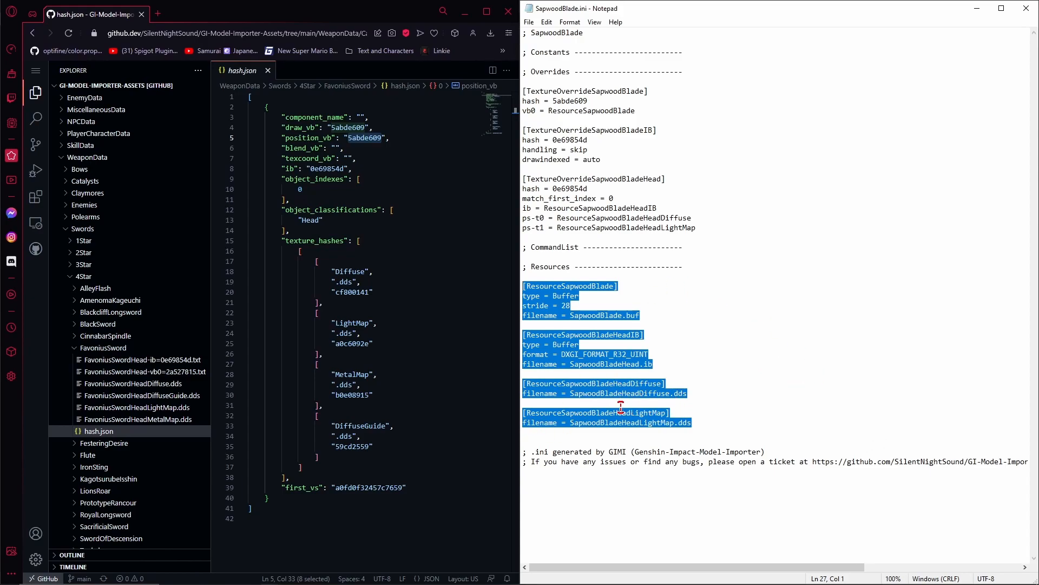
{"action": "left_click", "coordinate": [717, 283]}
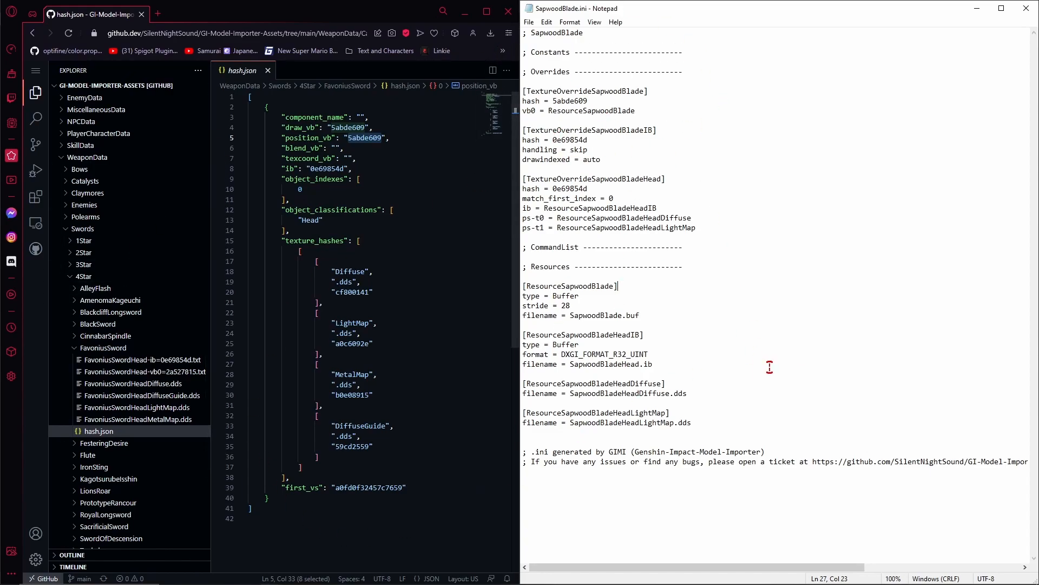
Minimize SapwoodBlade.ini, switch to Genshin Impact and reload the mods with the Favonius Sword on display
{"action": "left_click", "coordinate": [977, 8]}
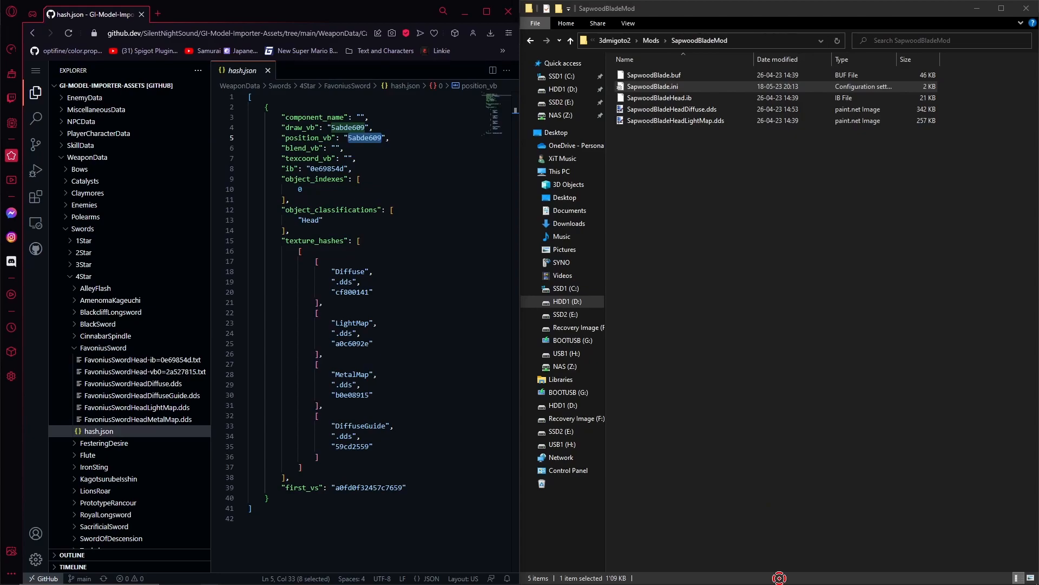
{"action": "mouse_move", "coordinate": [620, 581]}
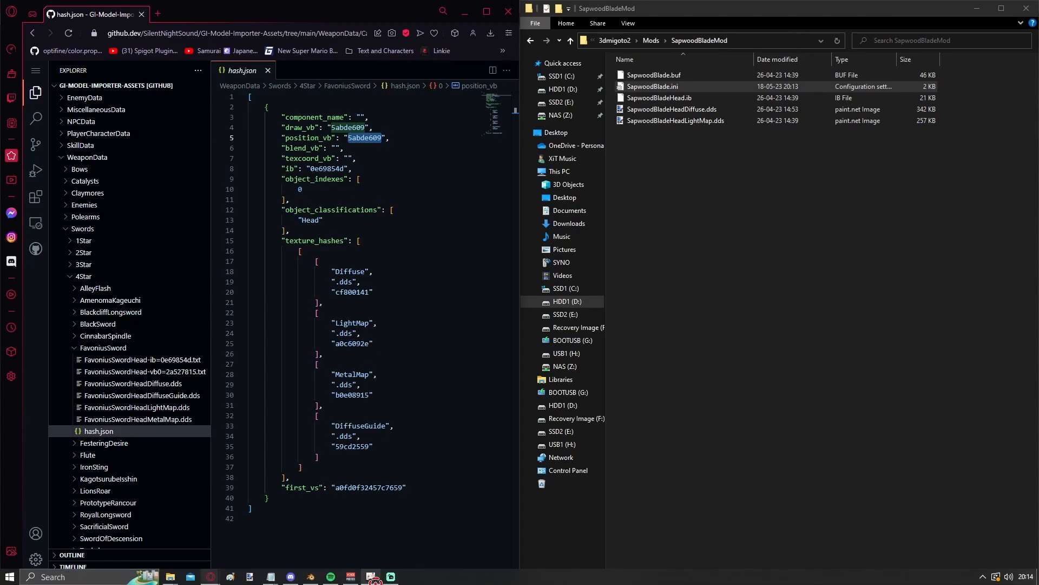
{"action": "left_click", "coordinate": [373, 577]}
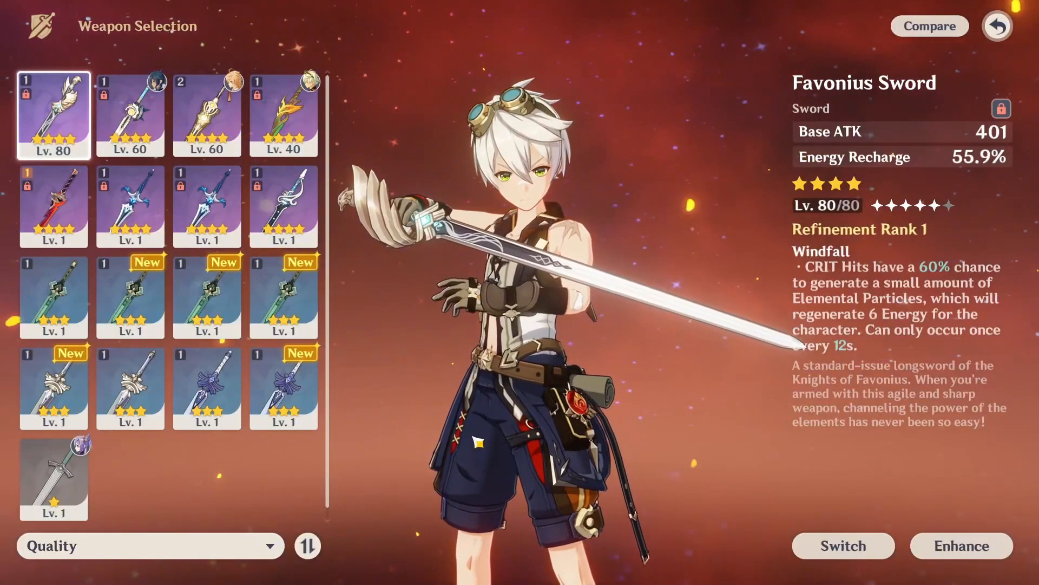
{"action": "key", "text": "F10"}
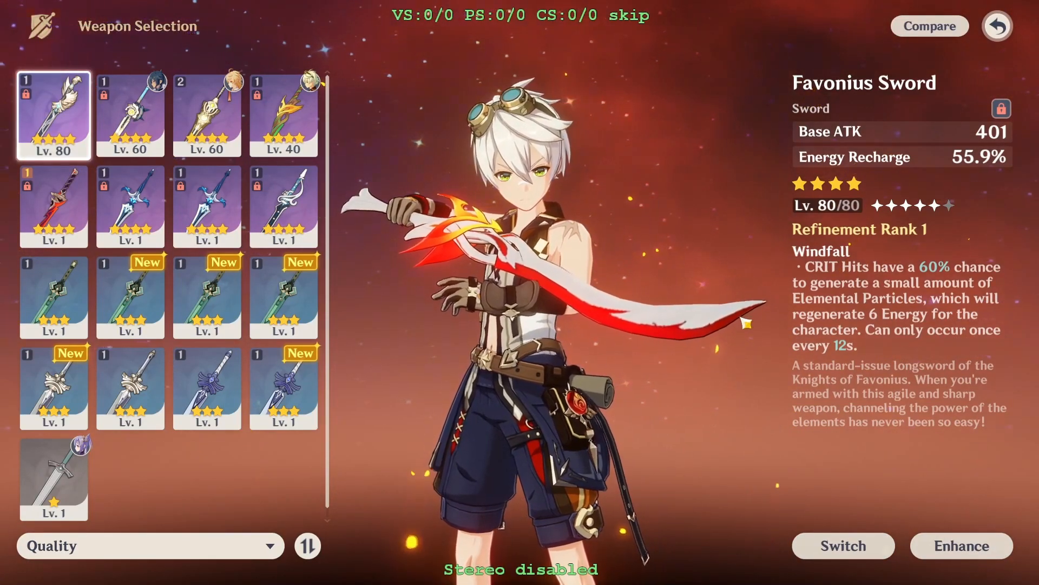
Compare the in-game models of the Sapwood Blade and the Favonius Sword in the weapon selection
{"action": "left_click", "coordinate": [284, 116]}
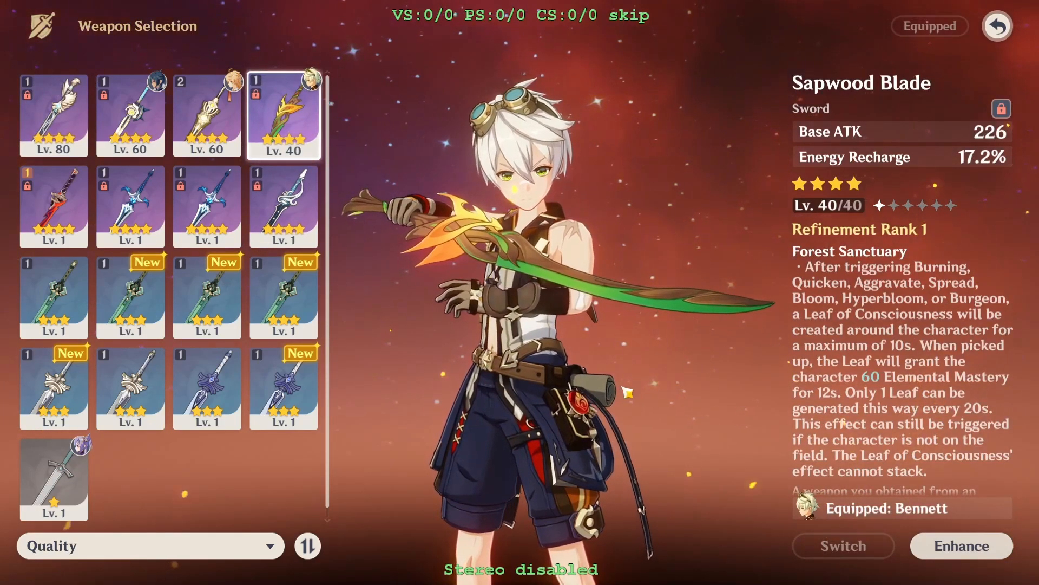
{"action": "left_click", "coordinate": [53, 116]}
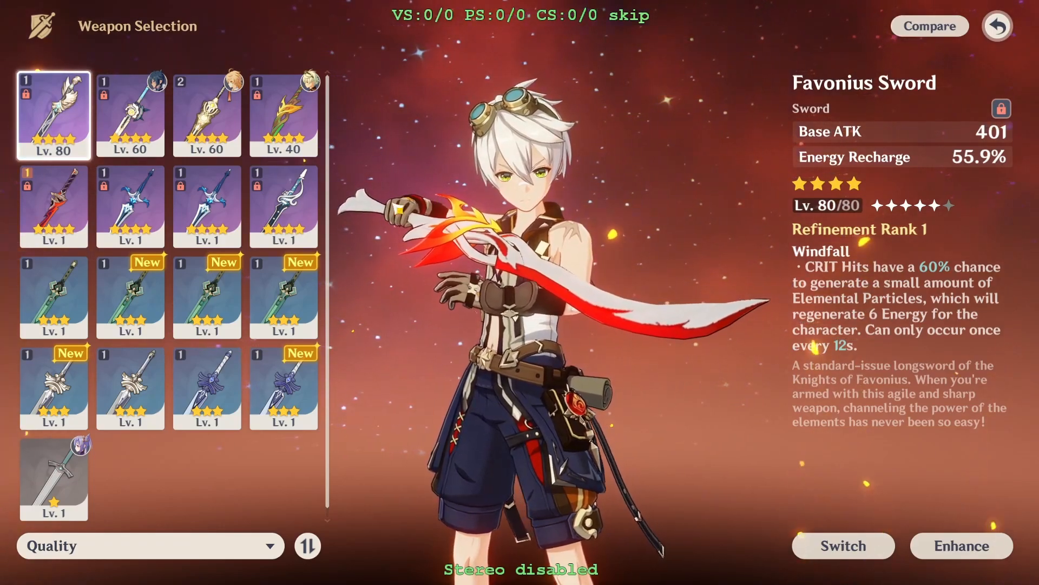
{"action": "left_click", "coordinate": [283, 117]}
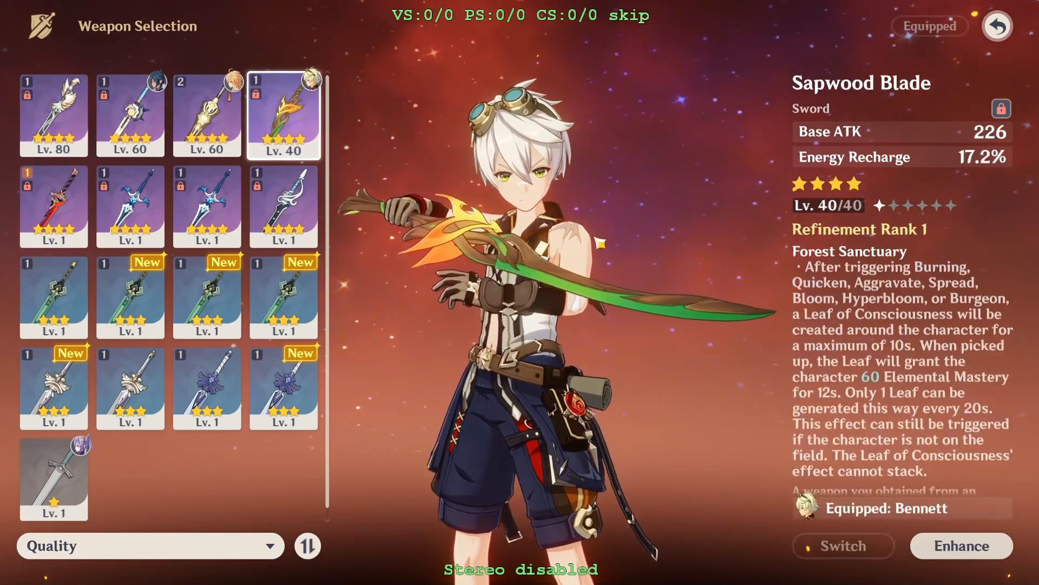
{"action": "left_click", "coordinate": [53, 116]}
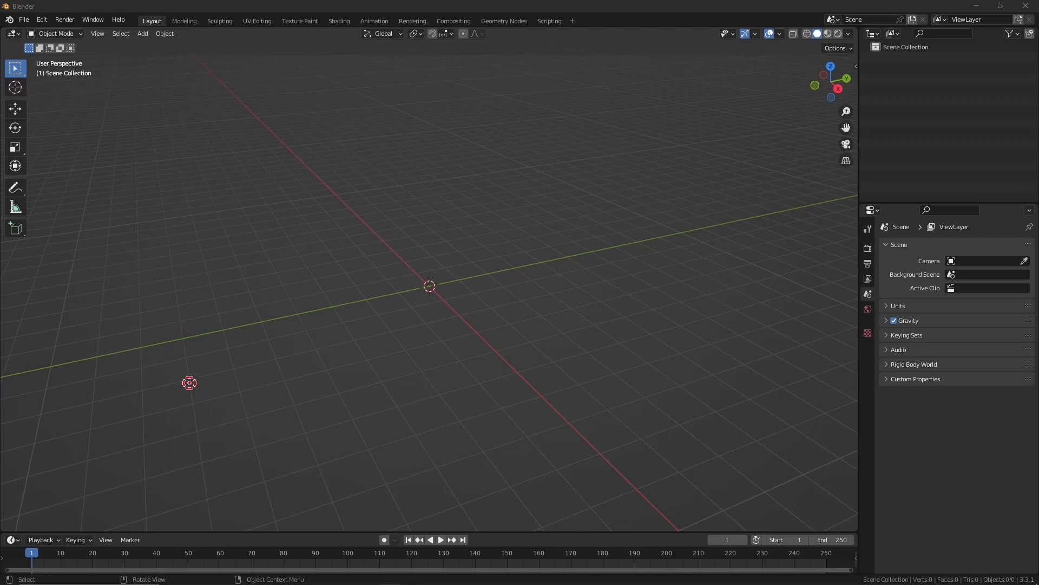
In Blender, start a 3DMigoto frame analysis dump import and browse from the GenshinModding bookmark to the catalyst folder inside Weapons\.tutorial
{"action": "left_click", "coordinate": [24, 20]}
{"action": "mouse_move", "coordinate": [56, 166]}
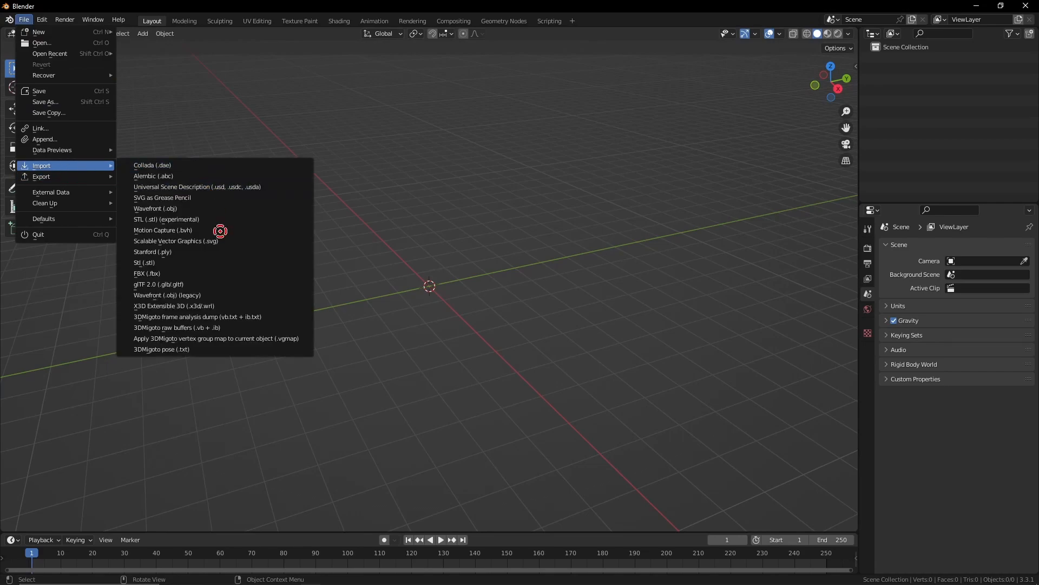
{"action": "left_click", "coordinate": [200, 317]}
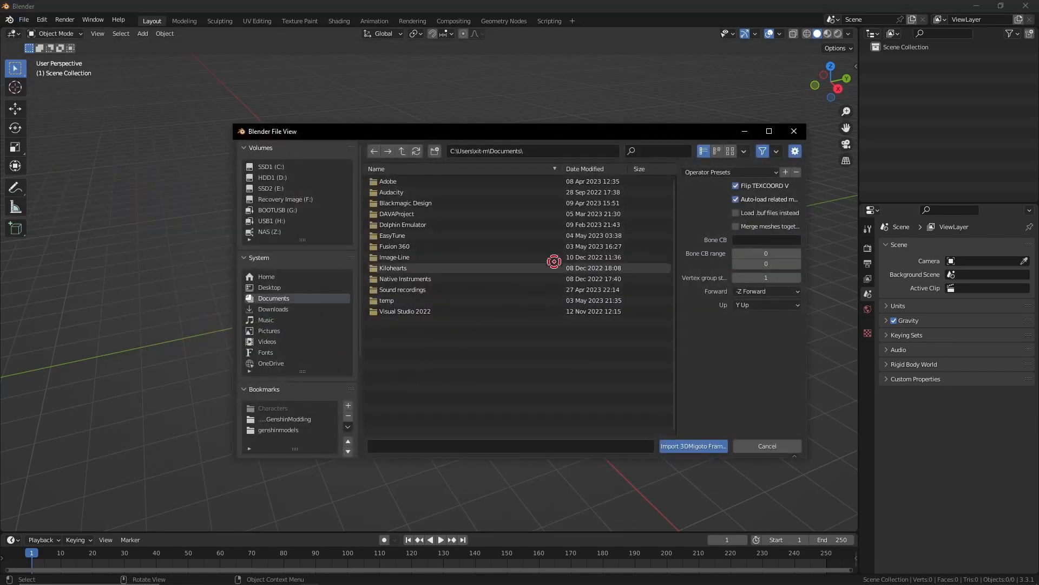
{"action": "left_click", "coordinate": [290, 420]}
{"action": "double_click", "coordinate": [399, 204]}
{"action": "double_click", "coordinate": [405, 256]}
{"action": "double_click", "coordinate": [407, 182]}
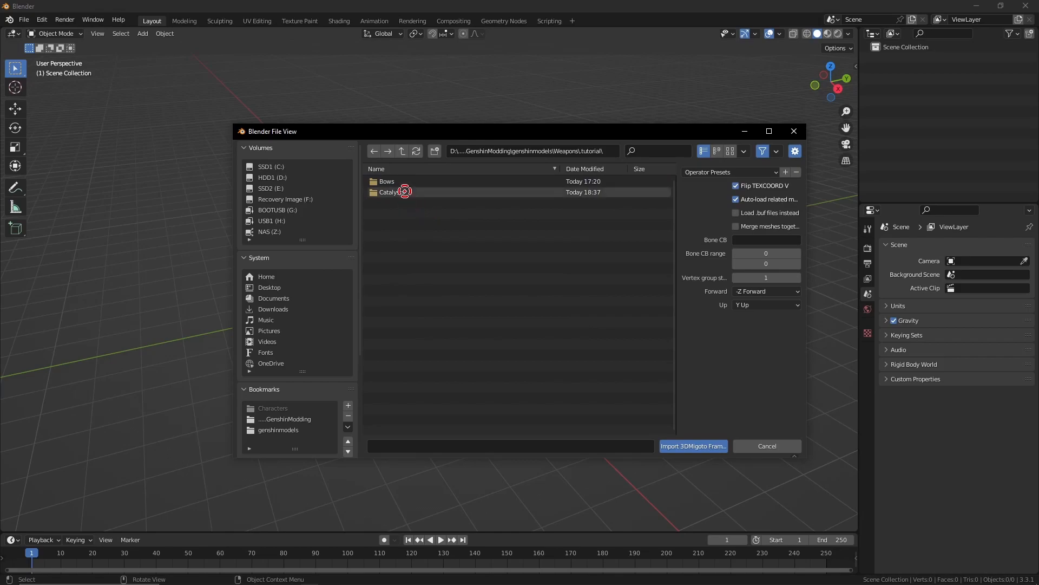
{"action": "double_click", "coordinate": [404, 193]}
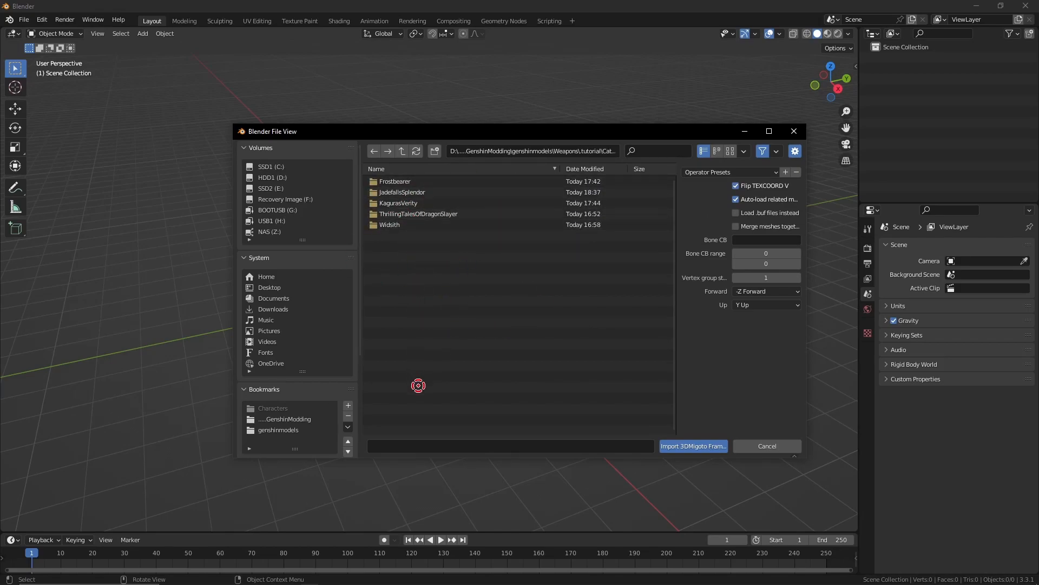
Switch to Genshin Impact, choose the character Baizhu and open his catalyst weapon selection
{"action": "mouse_move", "coordinate": [391, 580]}
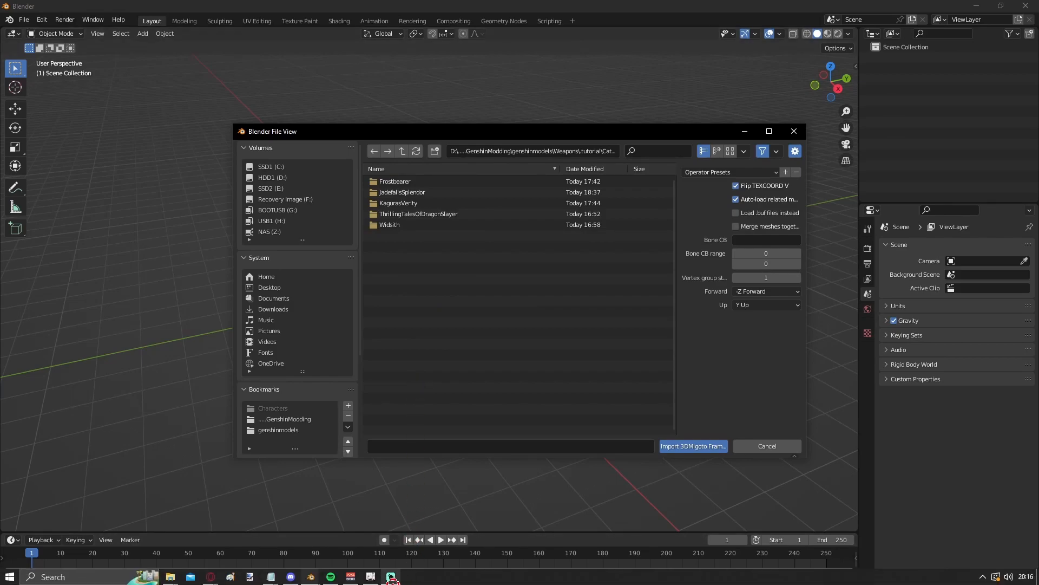
{"action": "left_click", "coordinate": [379, 581]}
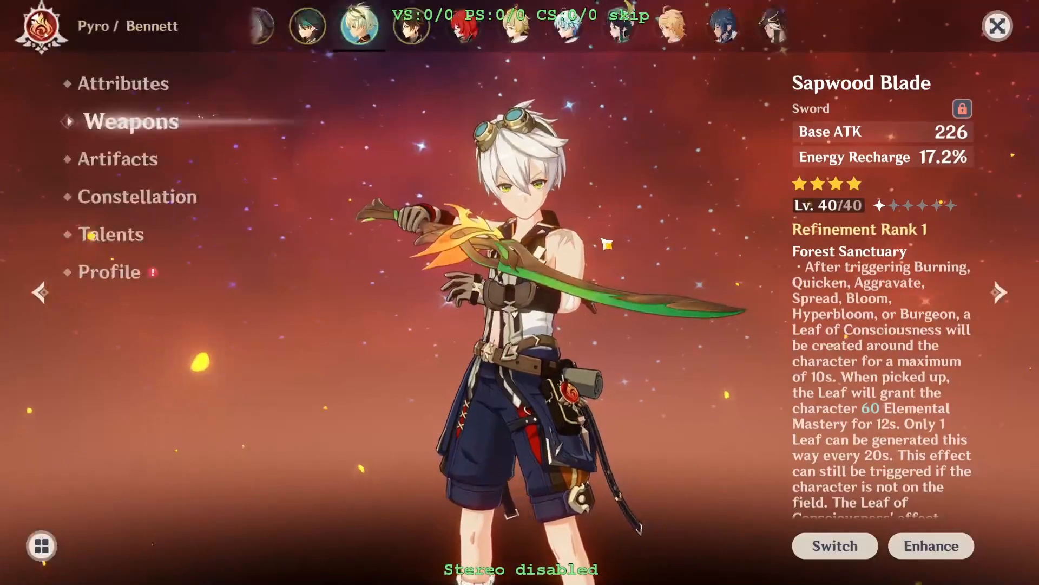
{"action": "scroll", "coordinate": [592, 26], "scroll_direction": "down", "scroll_amount": 5}
{"action": "left_click", "coordinate": [591, 26]}
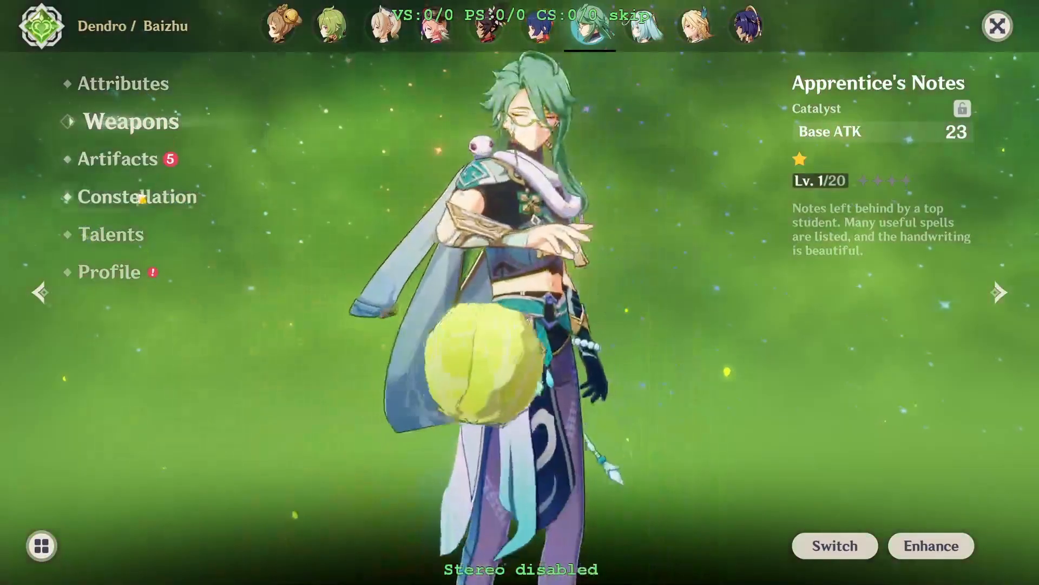
{"action": "left_click", "coordinate": [833, 545]}
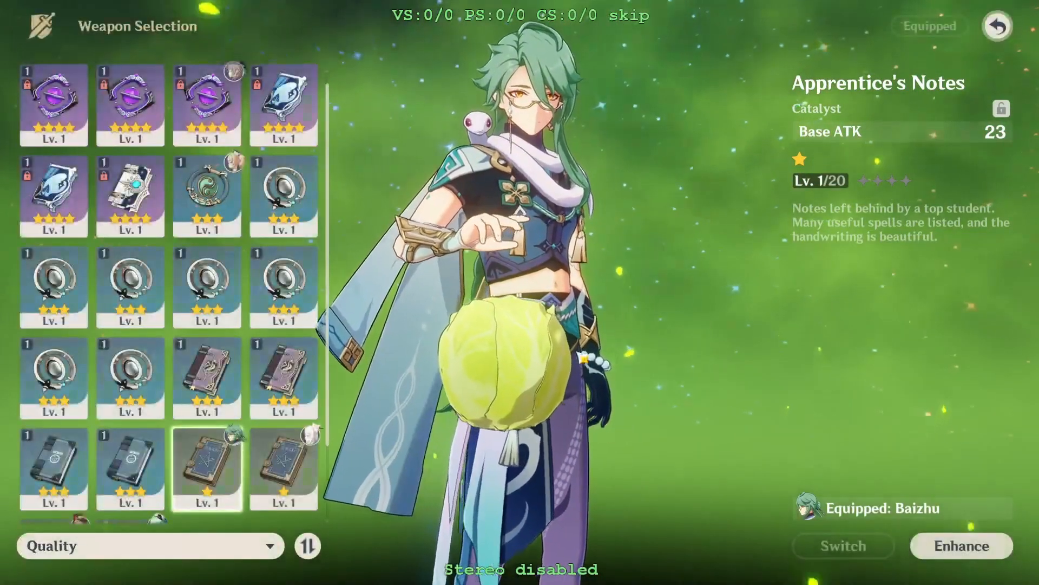
Compare the in-game models of the catalysts Emerald Orb, The Widsith and Thrilling Tales of Dragon Slayers
{"action": "left_click", "coordinate": [207, 287]}
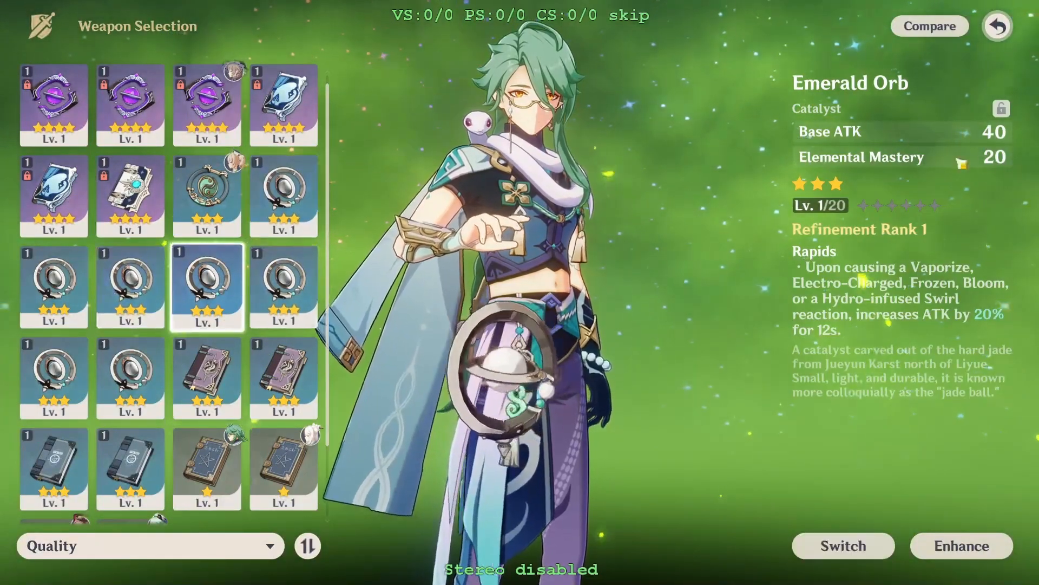
{"action": "left_click", "coordinate": [129, 196]}
{"action": "left_click", "coordinate": [82, 195]}
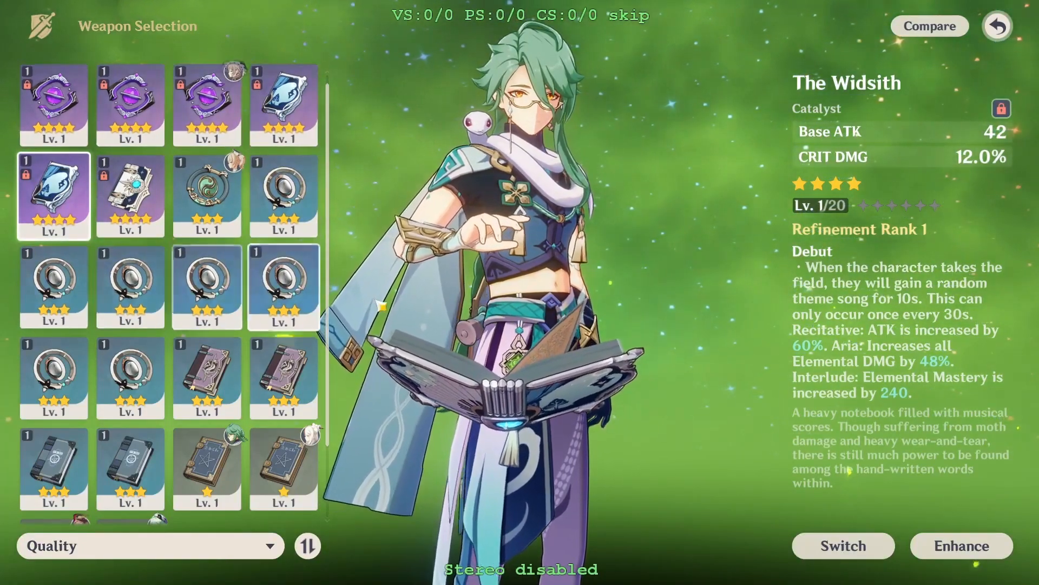
{"action": "left_click", "coordinate": [222, 380]}
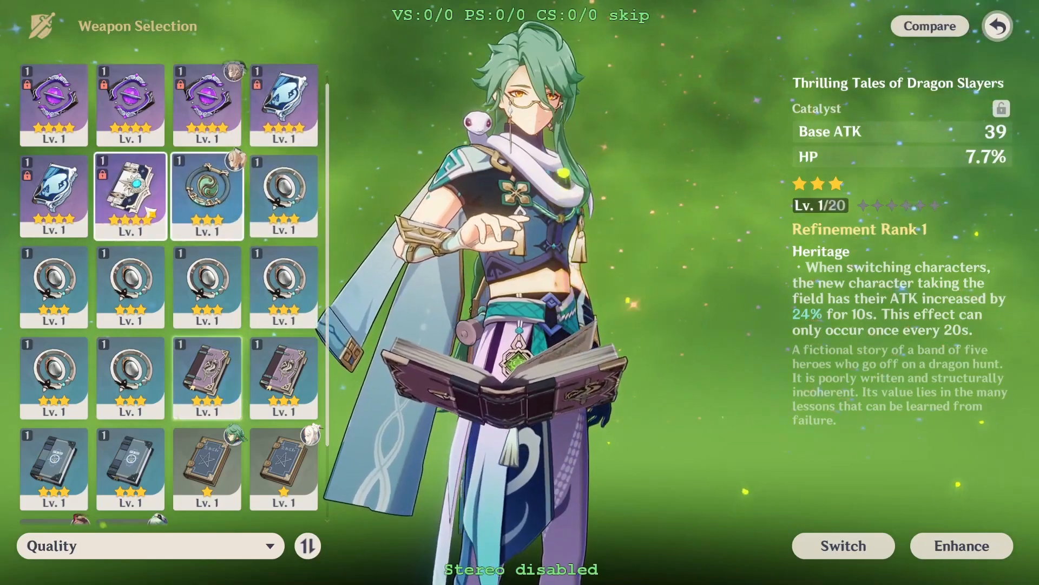
{"action": "left_click", "coordinate": [102, 213]}
{"action": "left_click", "coordinate": [57, 200]}
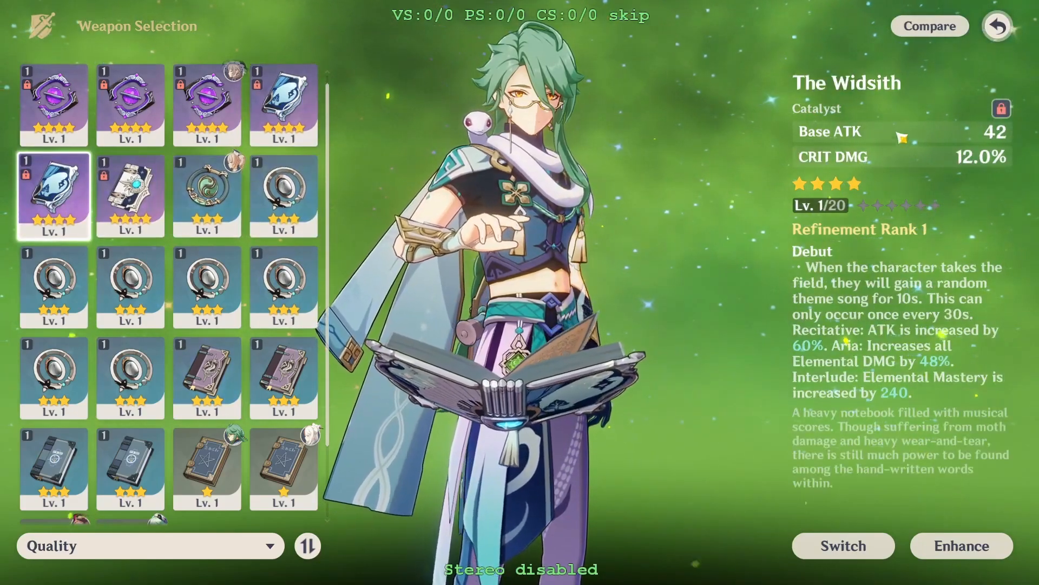
{"action": "left_click", "coordinate": [230, 401]}
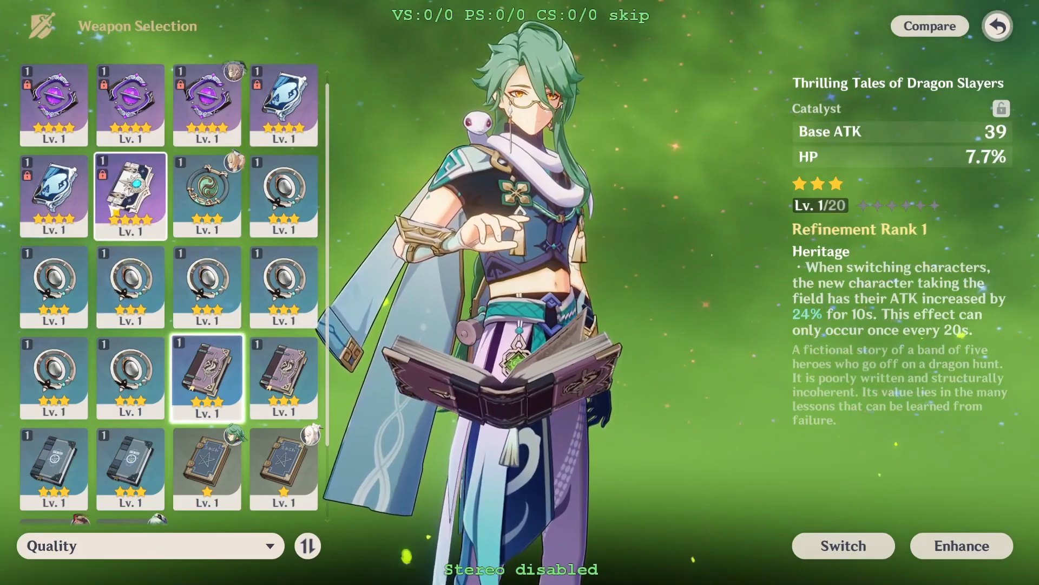
{"action": "left_click", "coordinate": [64, 205]}
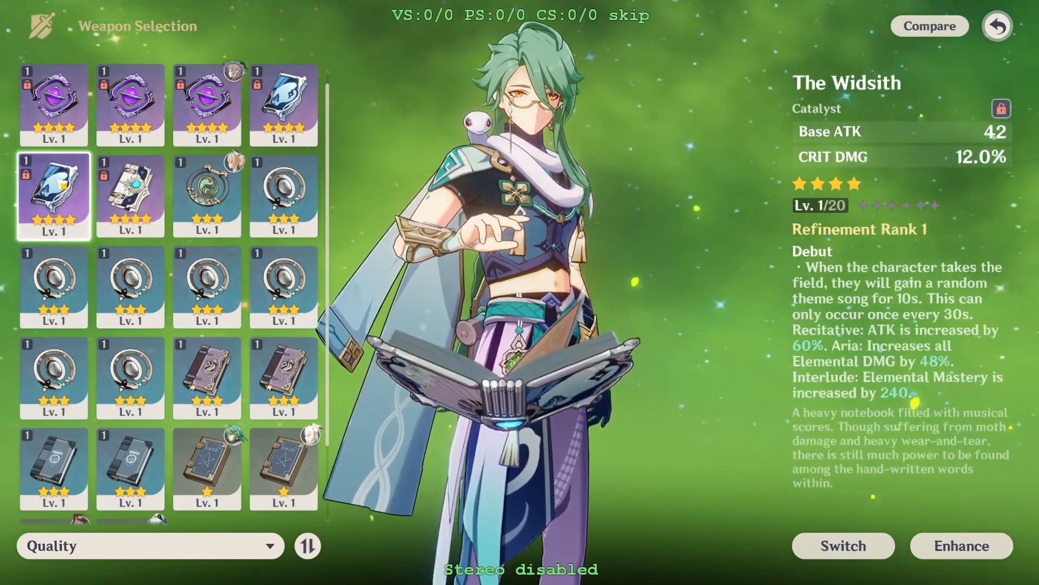
{"action": "left_click", "coordinate": [208, 287]}
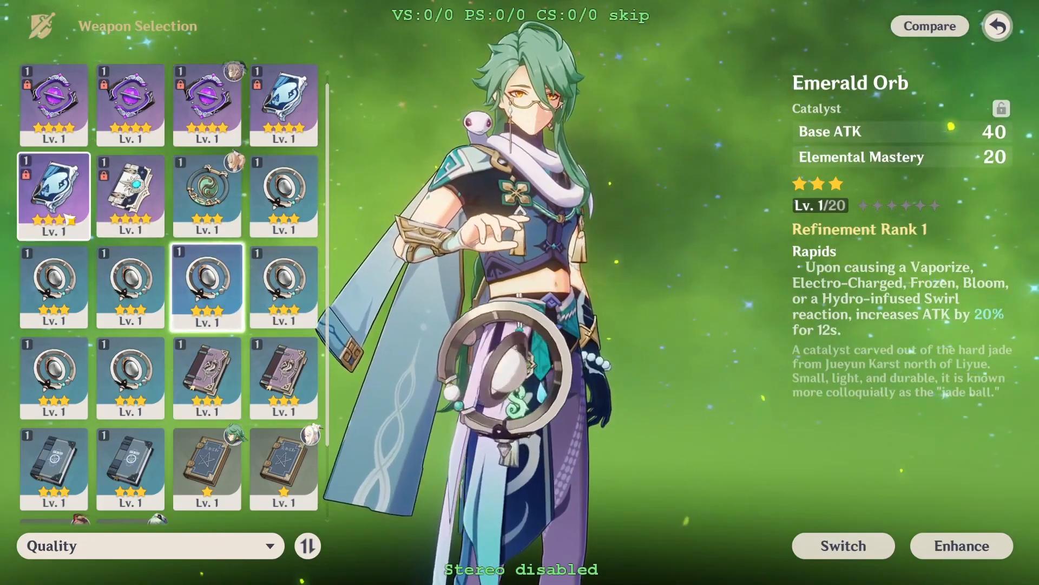
{"action": "left_click", "coordinate": [234, 373]}
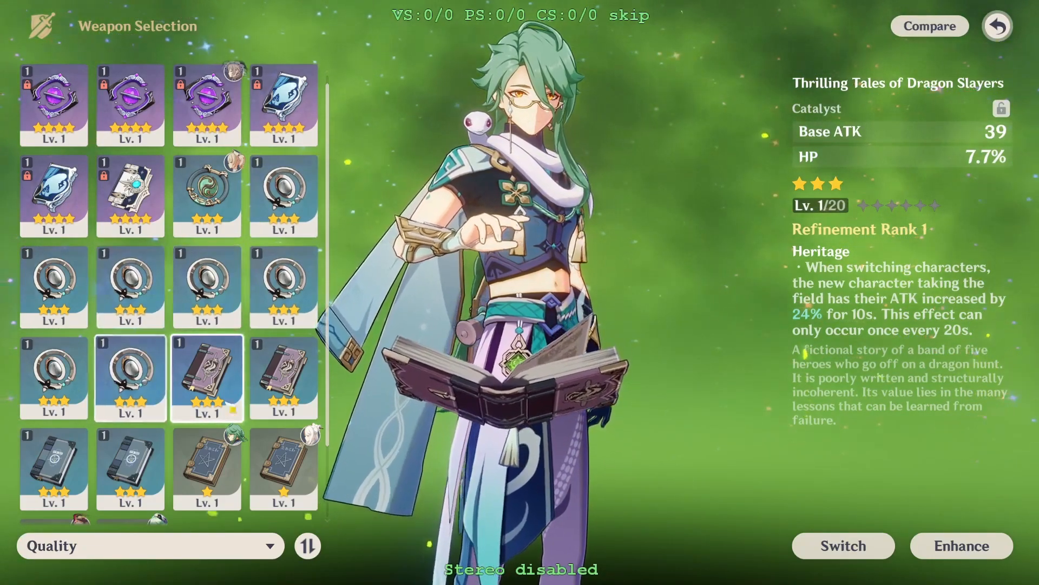
Compare the in-game models of the Twin Nephrite and Emerald Orb catalysts with the book-shaped catalysts in the weapon selection
{"action": "left_click", "coordinate": [54, 195]}
{"action": "left_click", "coordinate": [241, 387]}
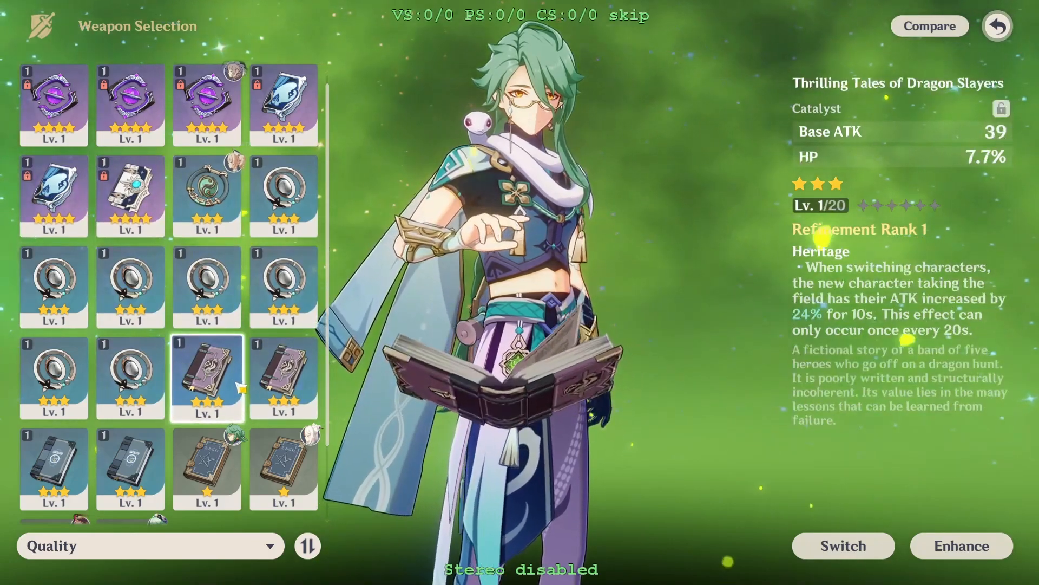
{"action": "left_click", "coordinate": [210, 200]}
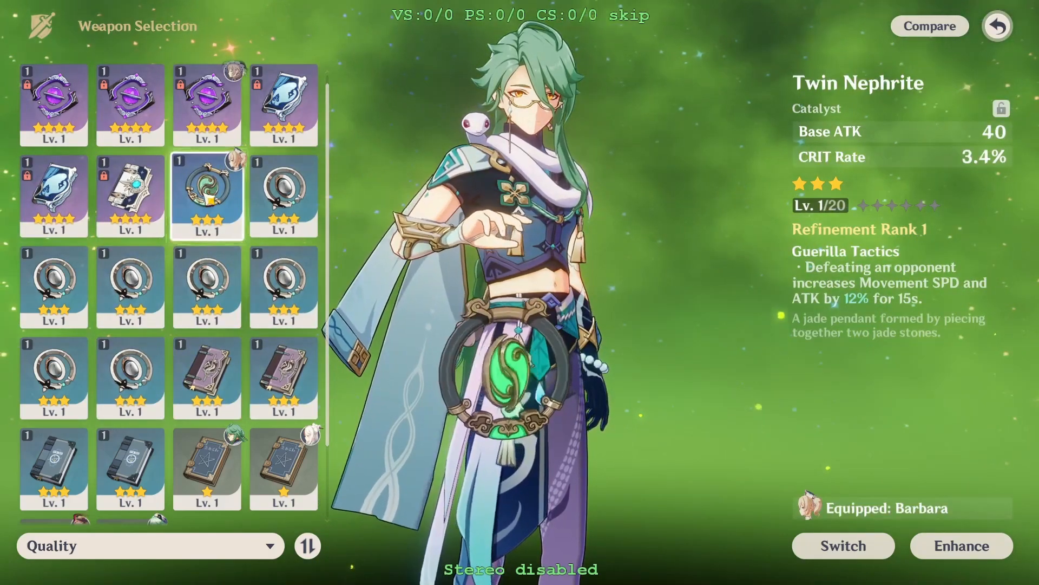
{"action": "left_click", "coordinate": [219, 301]}
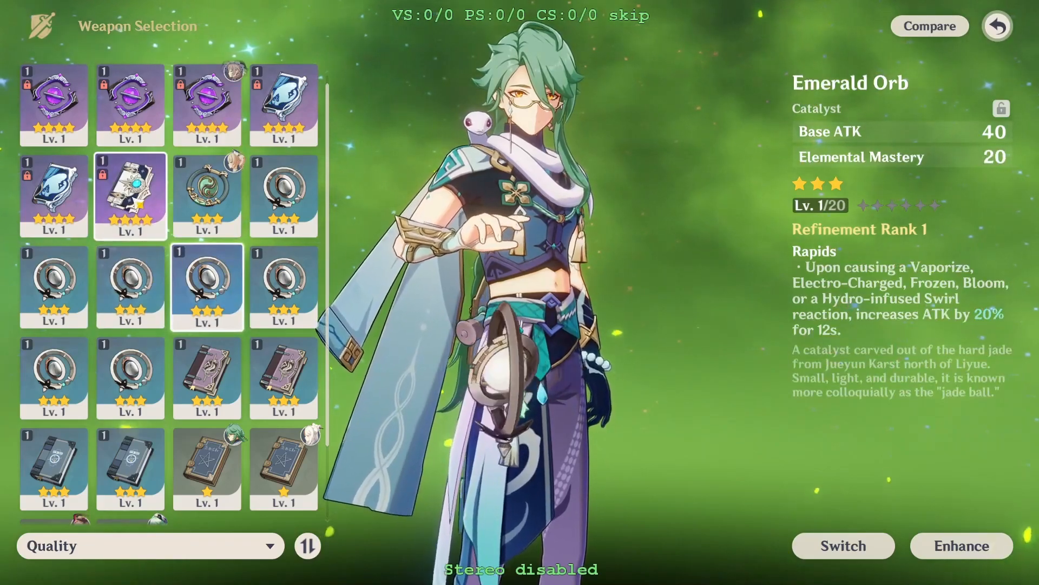
{"action": "left_click", "coordinate": [147, 202]}
{"action": "left_click", "coordinate": [208, 197]}
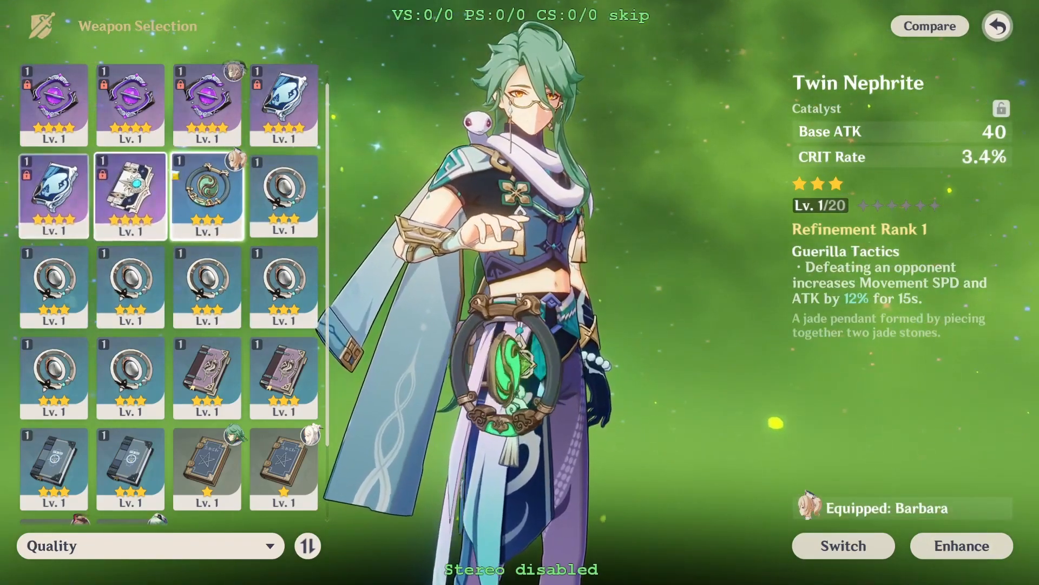
{"action": "left_click", "coordinate": [234, 282]}
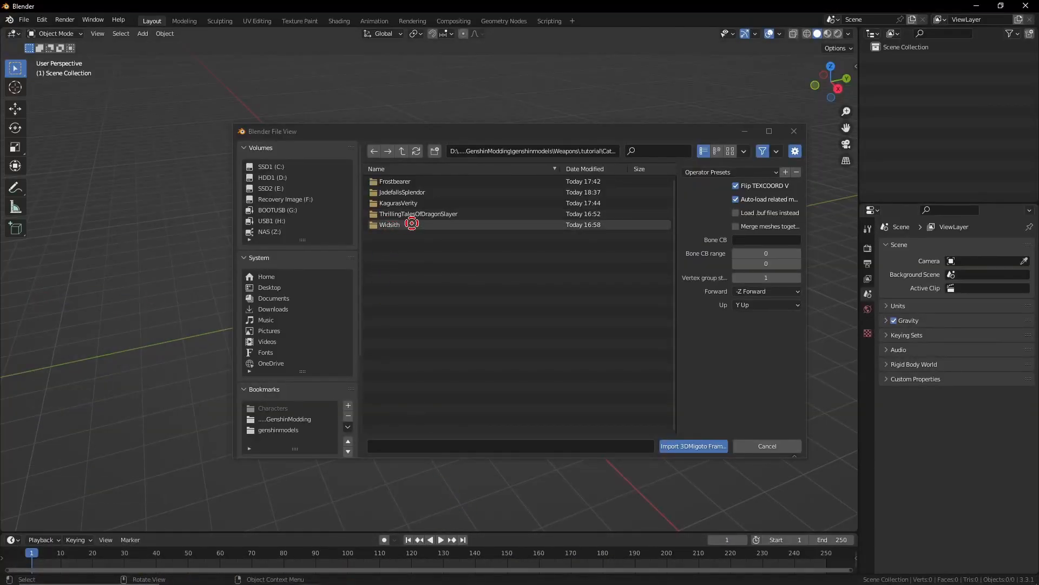
Switch to Blender and import all frame analysis dump files from the ThrillingTalesOfDragonSlayer folder
{"action": "double_click", "coordinate": [434, 213]}
{"action": "left_click_drag", "start_coordinate": [487, 260], "coordinate": [407, 149]}
{"action": "left_click", "coordinate": [679, 450]}
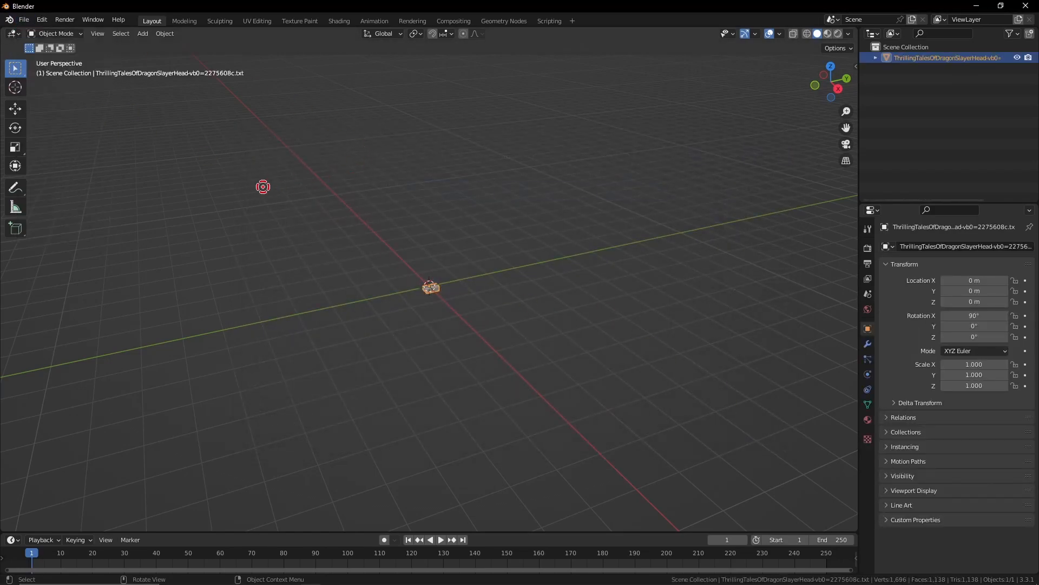
Import all files of the Widsith folder as another 3DMigoto frame analysis dump
{"action": "left_click", "coordinate": [23, 19]}
{"action": "mouse_move", "coordinate": [41, 165]}
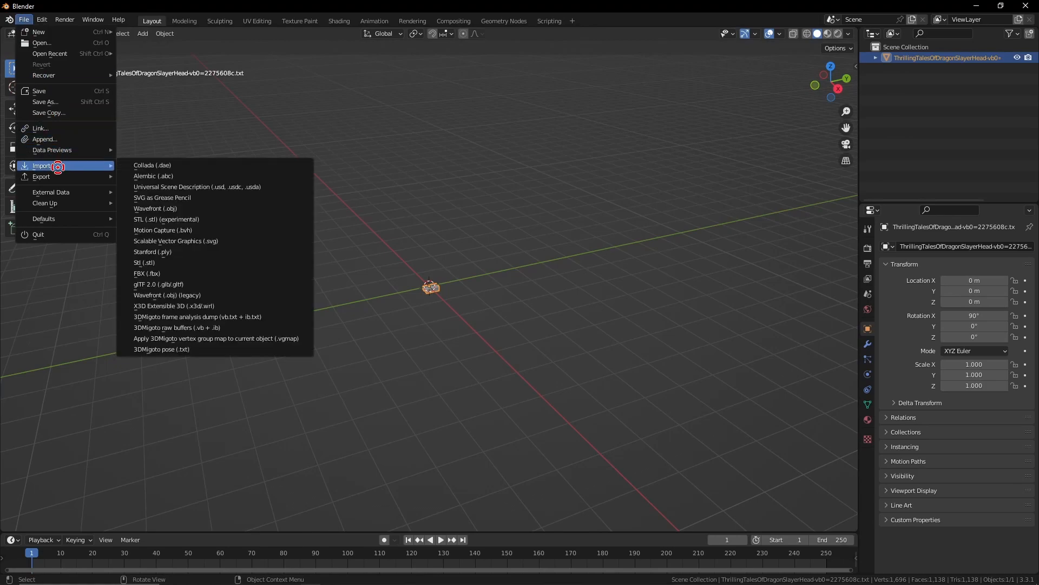
{"action": "left_click", "coordinate": [217, 316]}
{"action": "left_click", "coordinate": [402, 151]}
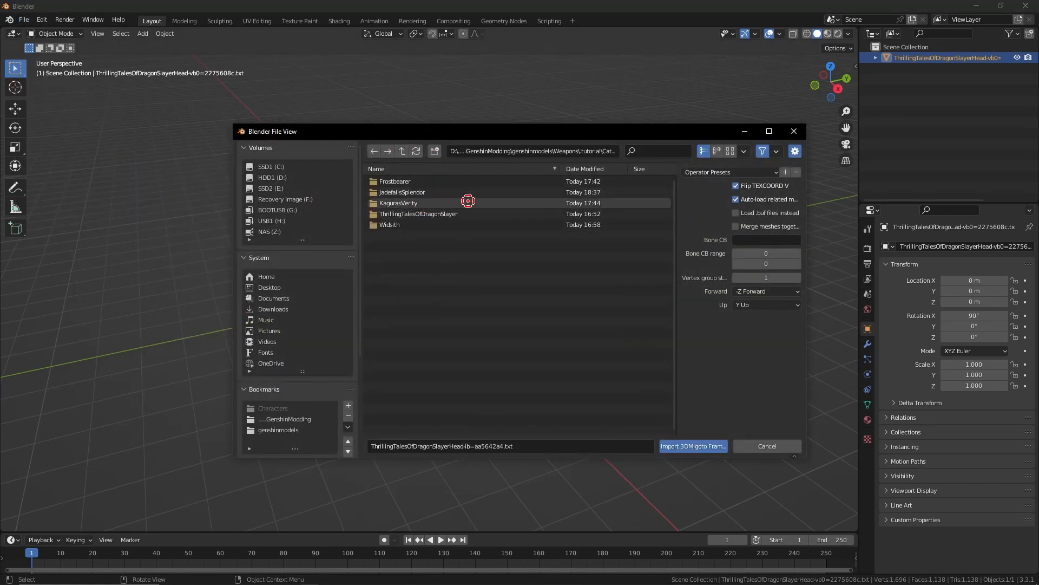
{"action": "double_click", "coordinate": [412, 224]}
{"action": "left_click_drag", "start_coordinate": [453, 302], "coordinate": [379, 116]}
{"action": "left_click", "coordinate": [693, 446]}
Compare the vertex group lists of the ThrillingTalesOfDragonSlayer and Widsith meshes
{"action": "scroll", "coordinate": [454, 291], "scroll_direction": "up", "scroll_amount": 8}
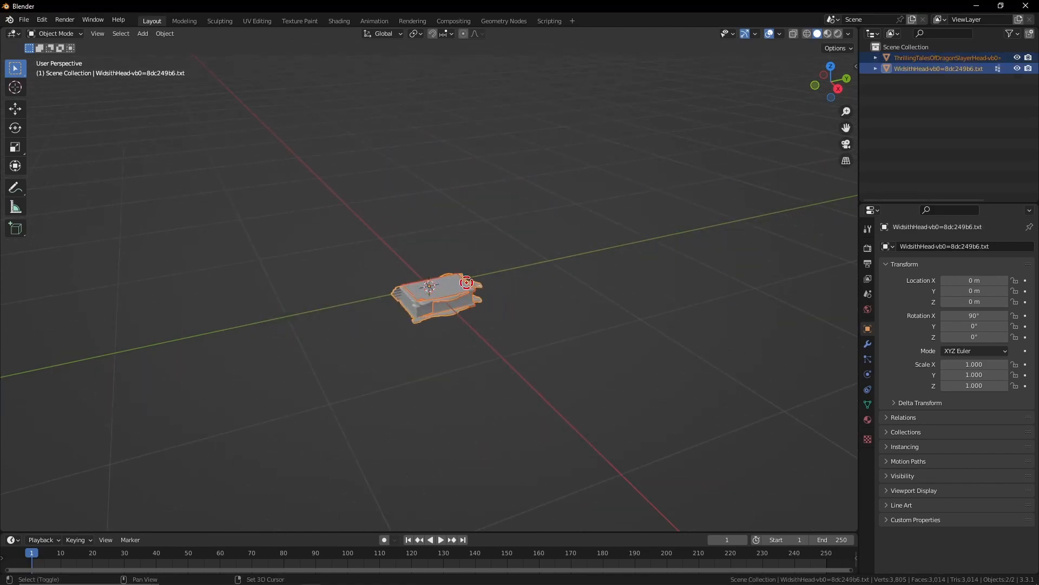
{"action": "middle_click_drag", "start_coordinate": [464, 286], "coordinate": [469, 307], "text": "shift"}
{"action": "scroll", "coordinate": [469, 308], "scroll_direction": "up", "scroll_amount": 4}
{"action": "left_click", "coordinate": [639, 328]}
{"action": "middle_click_drag", "start_coordinate": [638, 328], "coordinate": [630, 276], "text": "shift"}
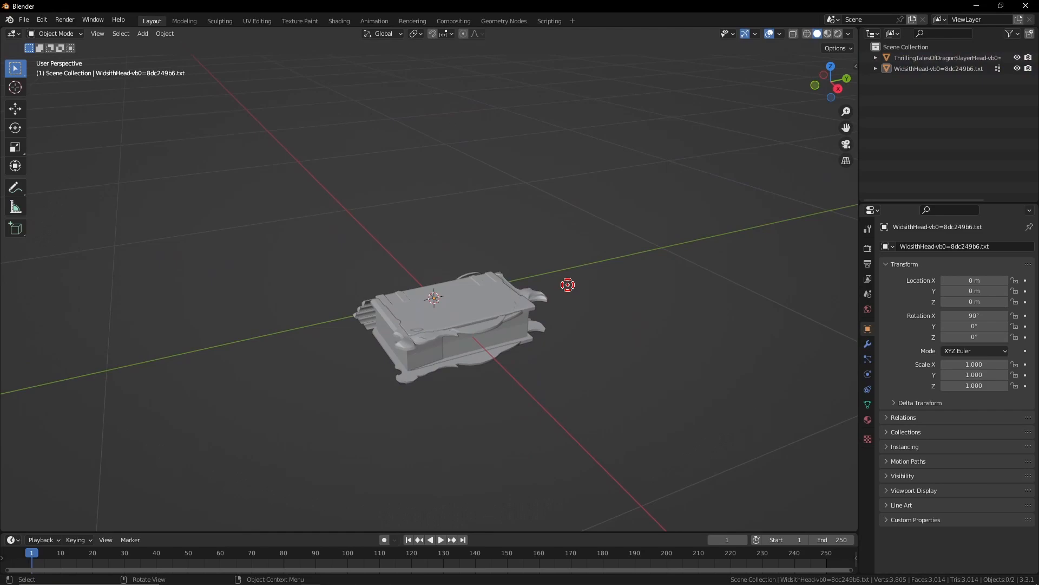
{"action": "left_click", "coordinate": [471, 304]}
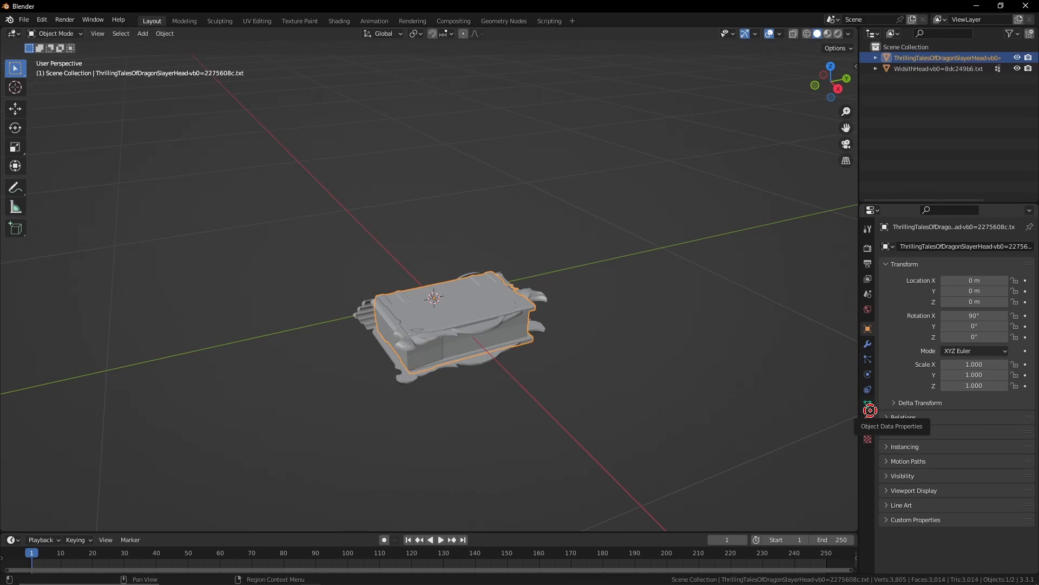
{"action": "left_click", "coordinate": [870, 410]}
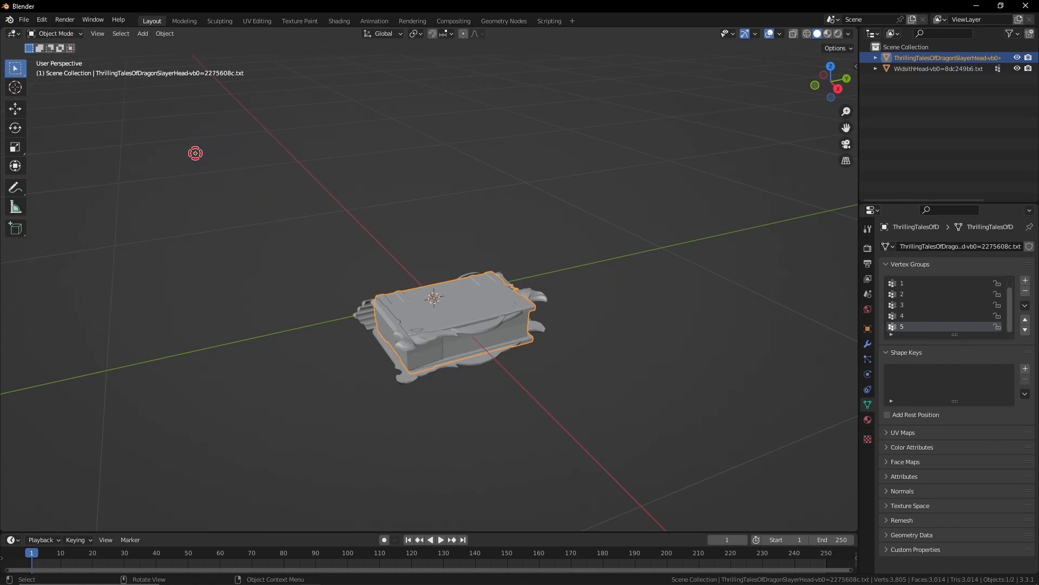
{"action": "scroll", "coordinate": [953, 317], "scroll_direction": "up", "scroll_amount": 1}
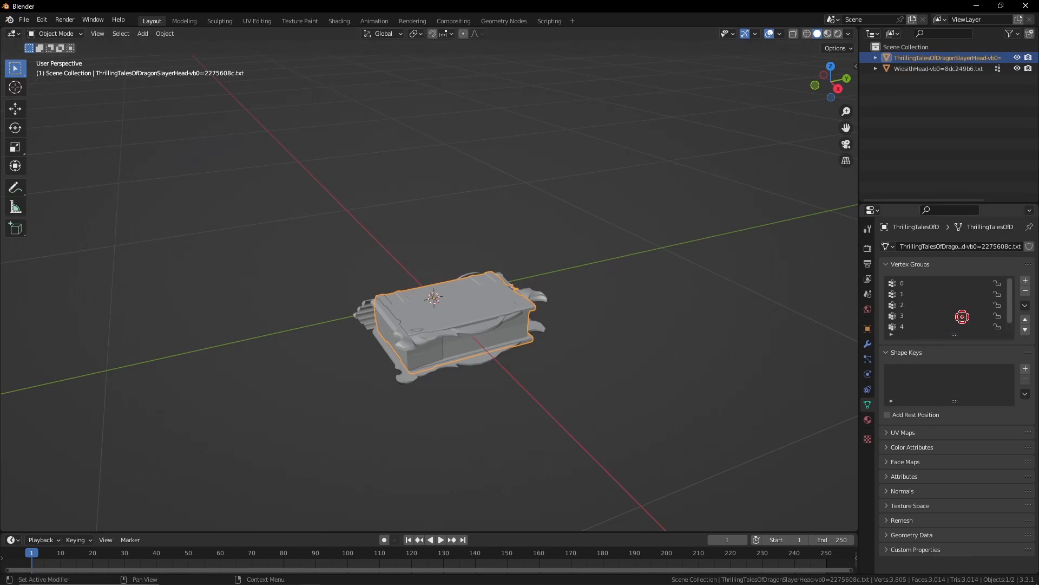
{"action": "scroll", "coordinate": [932, 317], "scroll_direction": "down", "scroll_amount": 1}
{"action": "left_click", "coordinate": [936, 69]}
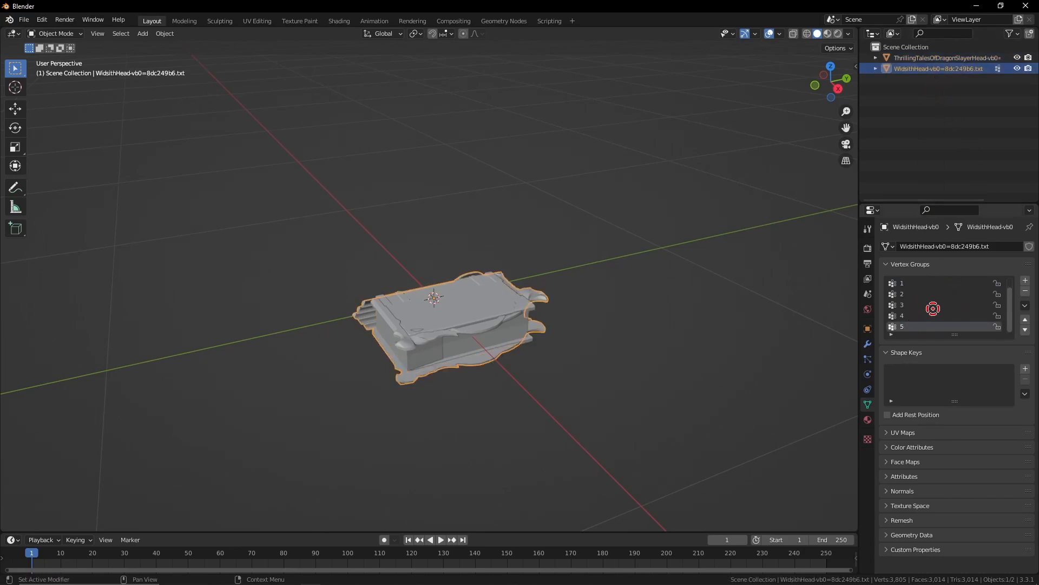
{"action": "scroll", "coordinate": [919, 320], "scroll_direction": "down", "scroll_amount": 1}
{"action": "left_click", "coordinate": [919, 325]}
{"action": "left_click", "coordinate": [728, 271]}
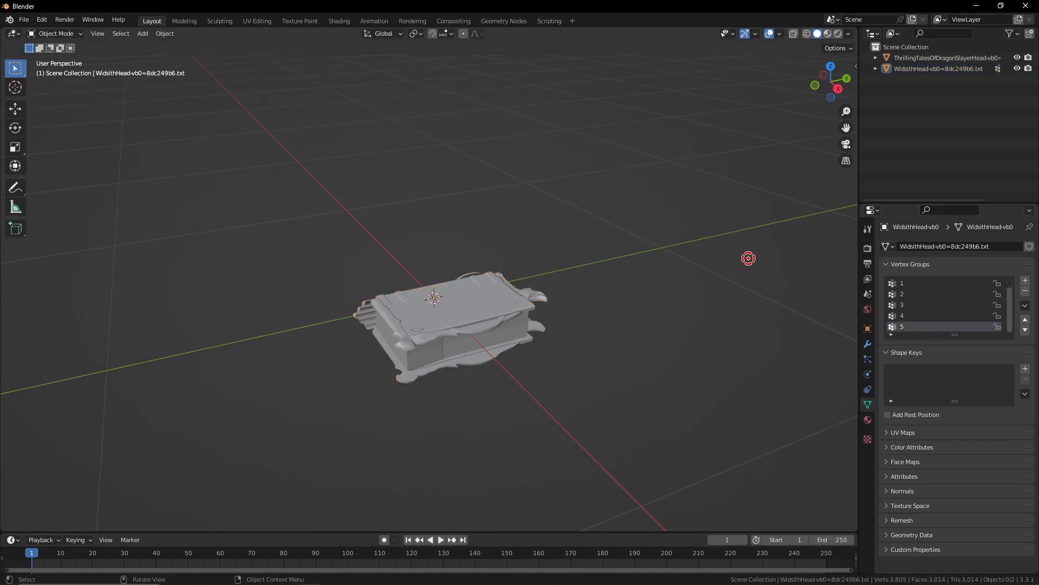
Hide the Widsith mesh and put the ThrillingTalesOfDragonSlayer mesh into Weight Paint mode
{"action": "left_click", "coordinate": [956, 69]}
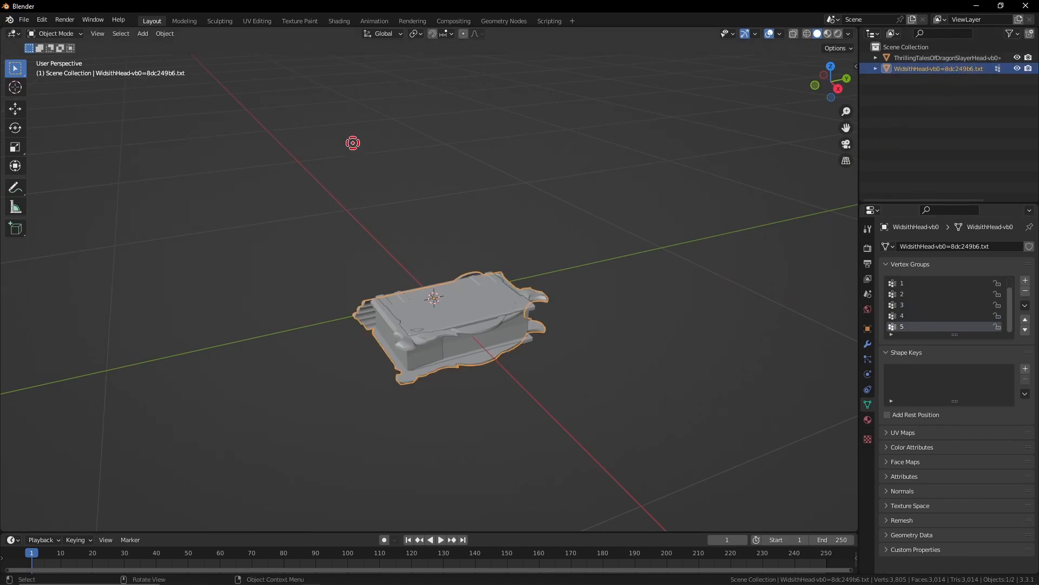
{"action": "left_click", "coordinate": [1017, 68]}
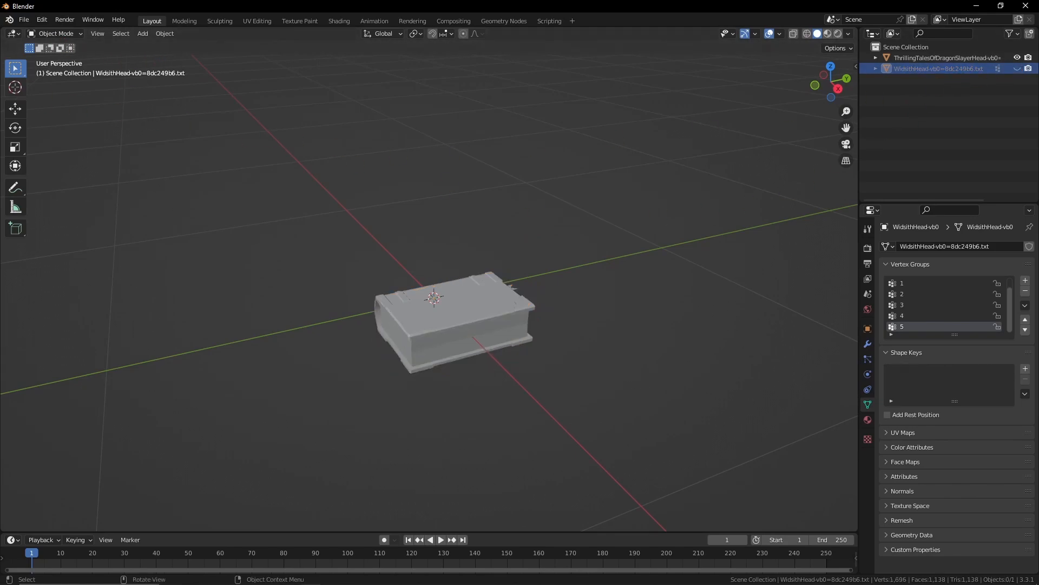
{"action": "left_click", "coordinate": [947, 57]}
{"action": "left_click", "coordinate": [56, 35]}
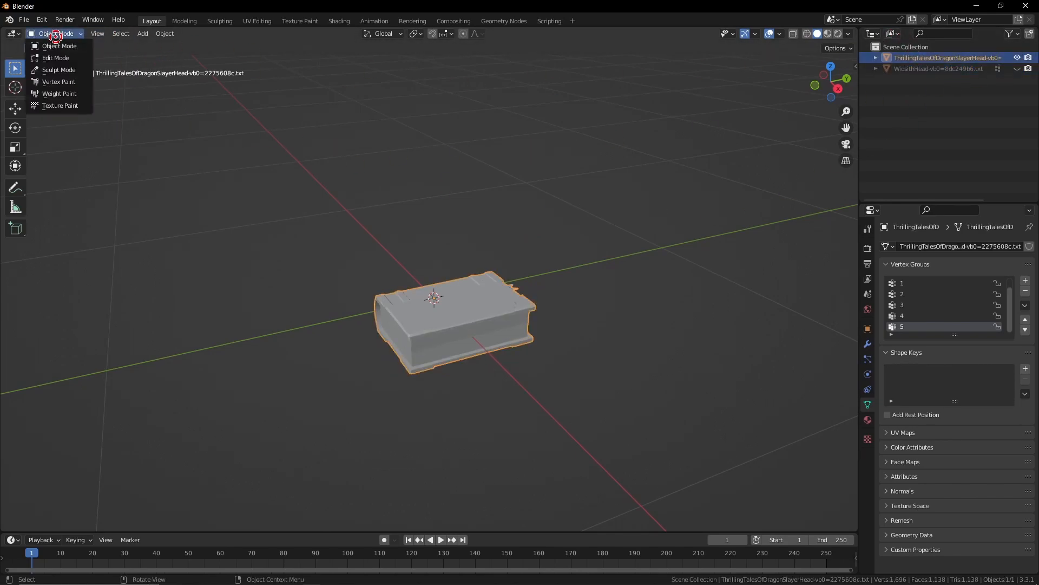
{"action": "left_click", "coordinate": [60, 94]}
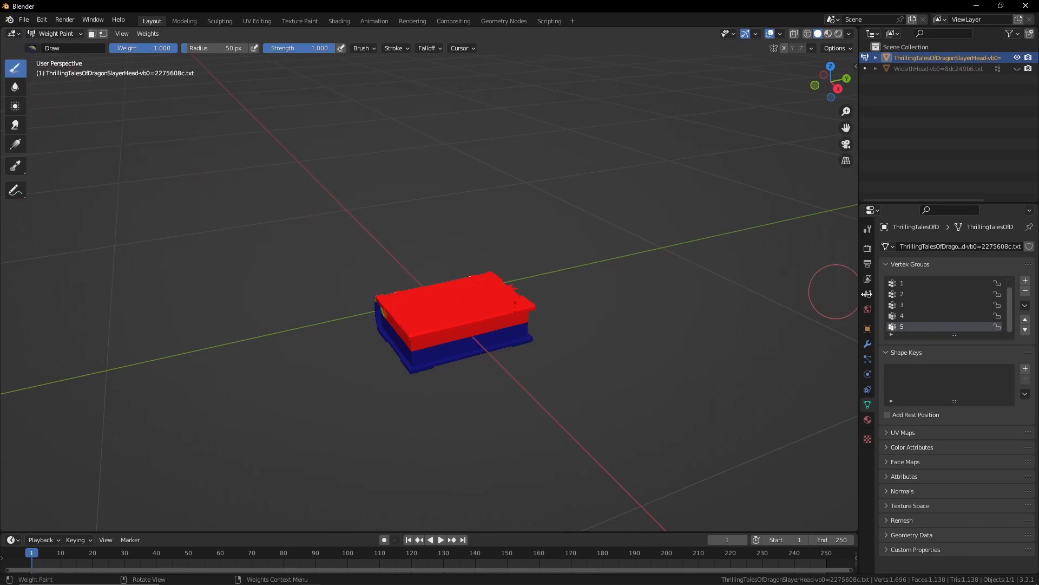
Examine which parts of the ThrillingTalesOfDragonSlayer book are weighted to vertex groups 0, 1 and 2
{"action": "scroll", "coordinate": [899, 302], "scroll_direction": "up", "scroll_amount": 1}
{"action": "middle_click_drag", "start_coordinate": [607, 333], "coordinate": [601, 342]}
{"action": "scroll", "coordinate": [561, 373], "scroll_direction": "up", "scroll_amount": 3}
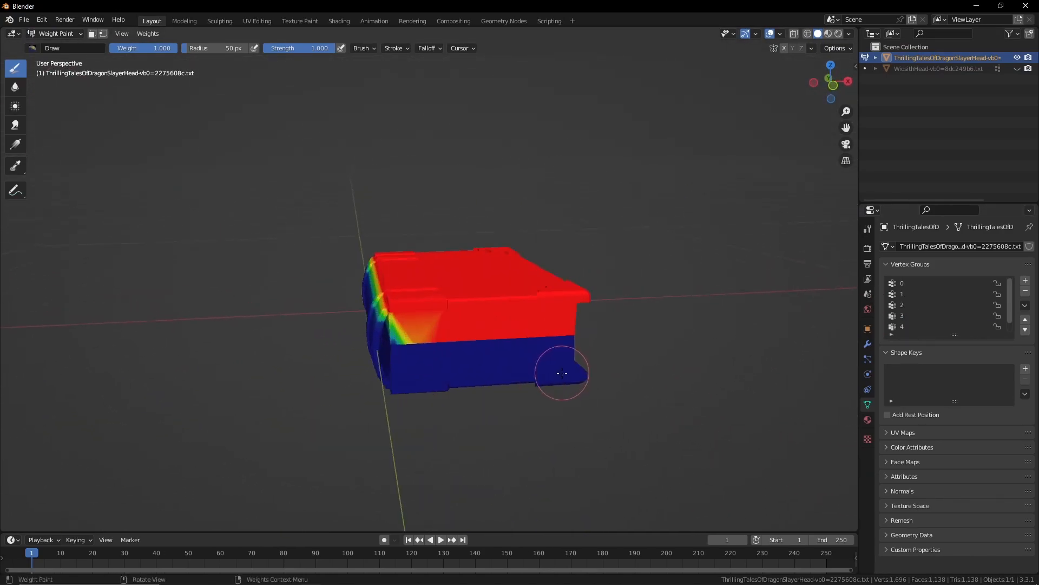
{"action": "middle_click_drag", "start_coordinate": [550, 364], "coordinate": [602, 366]}
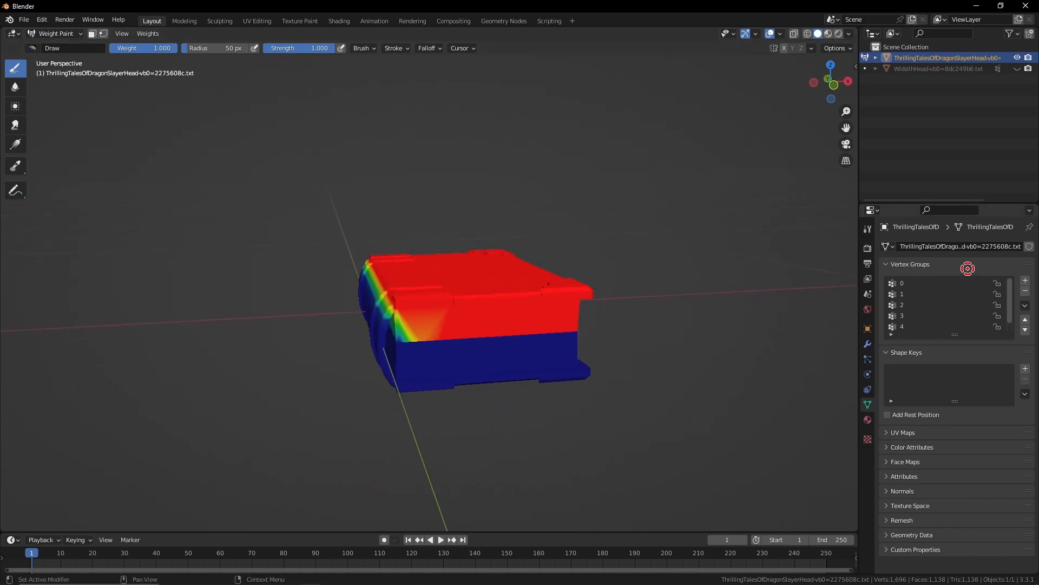
{"action": "left_click", "coordinate": [920, 284]}
{"action": "middle_click_drag", "start_coordinate": [340, 389], "coordinate": [512, 381]}
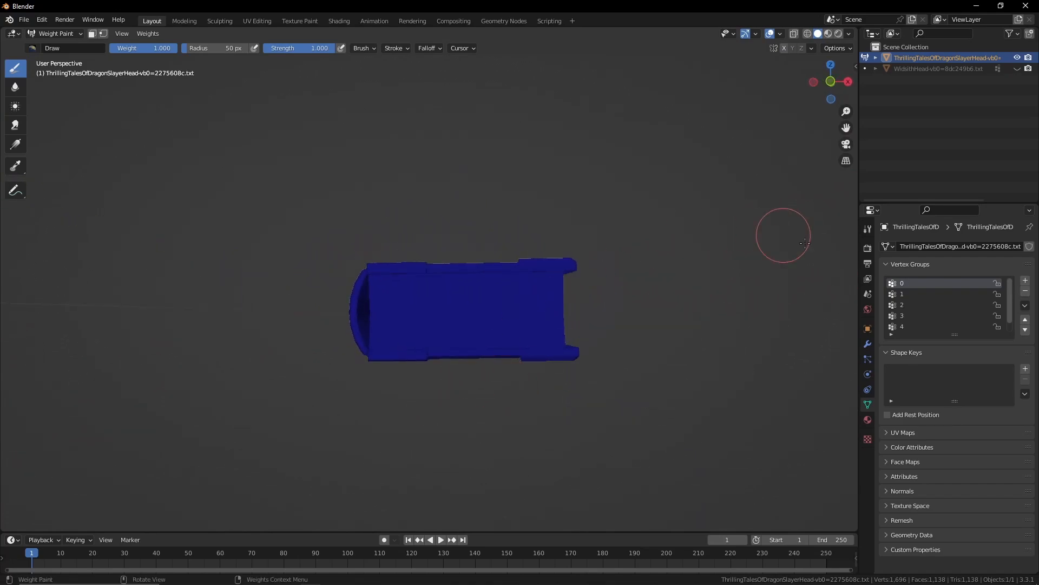
{"action": "left_click", "coordinate": [911, 294]}
{"action": "middle_click_drag", "start_coordinate": [453, 367], "coordinate": [424, 374]}
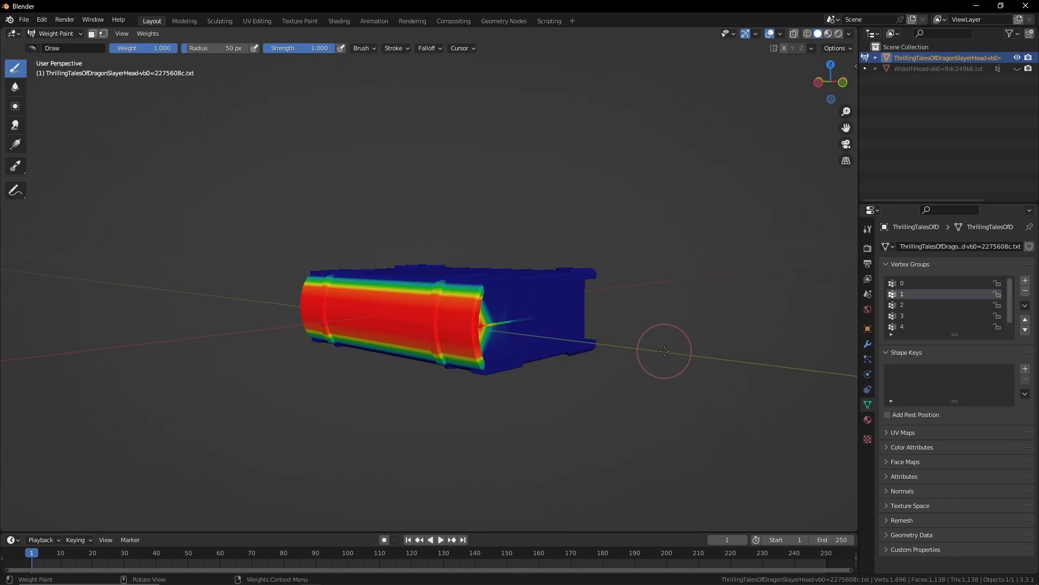
{"action": "middle_click_drag", "start_coordinate": [664, 350], "coordinate": [551, 353]}
{"action": "left_click", "coordinate": [910, 304]}
{"action": "middle_click_drag", "start_coordinate": [394, 322], "coordinate": [404, 324]}
{"action": "middle_click_drag", "start_coordinate": [577, 325], "coordinate": [453, 331]}
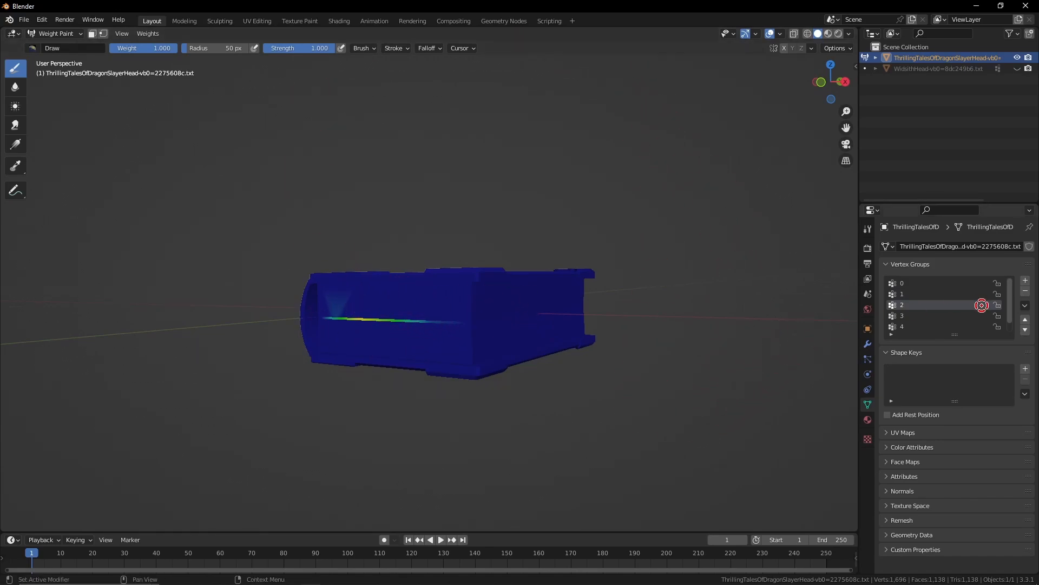
Examine which parts of the ThrillingTalesOfDragonSlayer book are weighted to vertex groups 3, 4 and 5
{"action": "left_click", "coordinate": [906, 316]}
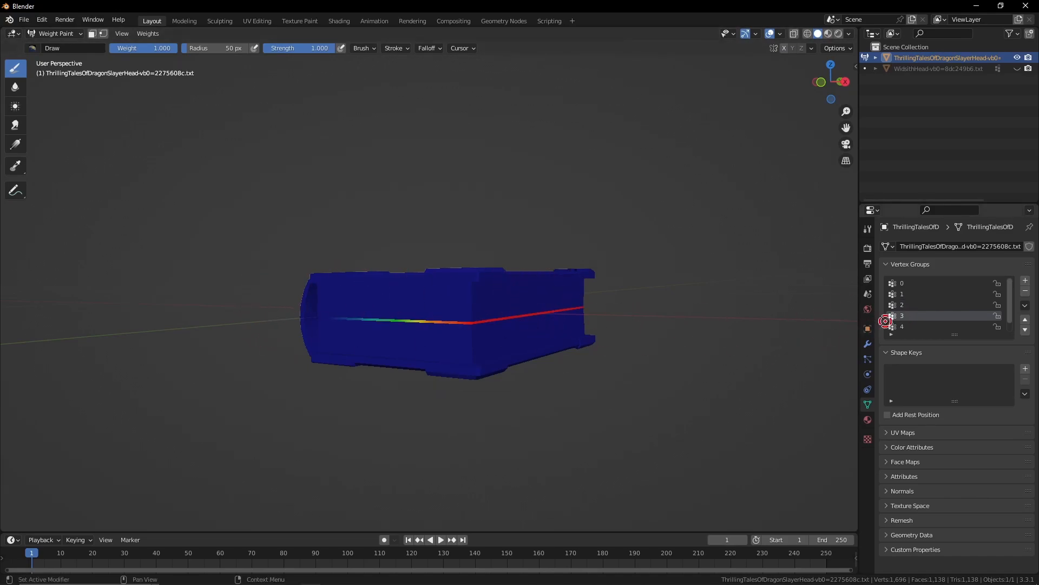
{"action": "left_click", "coordinate": [918, 327]}
{"action": "middle_click_drag", "start_coordinate": [484, 367], "coordinate": [575, 328]}
{"action": "middle_click_drag", "start_coordinate": [540, 362], "coordinate": [515, 378]}
{"action": "scroll", "coordinate": [916, 319], "scroll_direction": "down", "scroll_amount": 1}
{"action": "left_click", "coordinate": [916, 327]}
{"action": "middle_click_drag", "start_coordinate": [540, 344], "coordinate": [596, 336]}
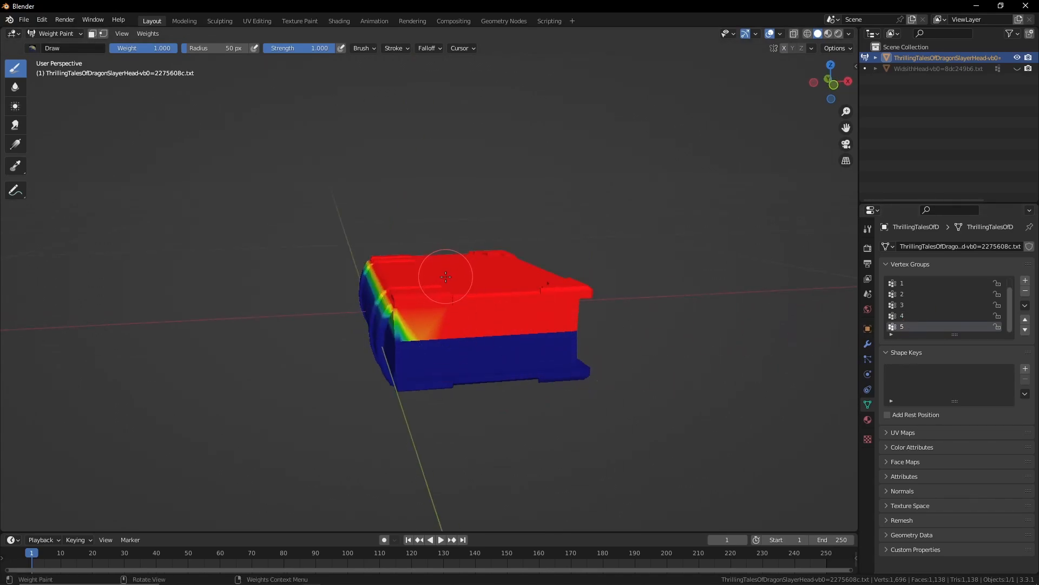
Review the weights of the ThrillingTalesOfDragonSlayer vertex groups once more, from group 0 through group 5
{"action": "scroll", "coordinate": [938, 316], "scroll_direction": "up", "scroll_amount": 1}
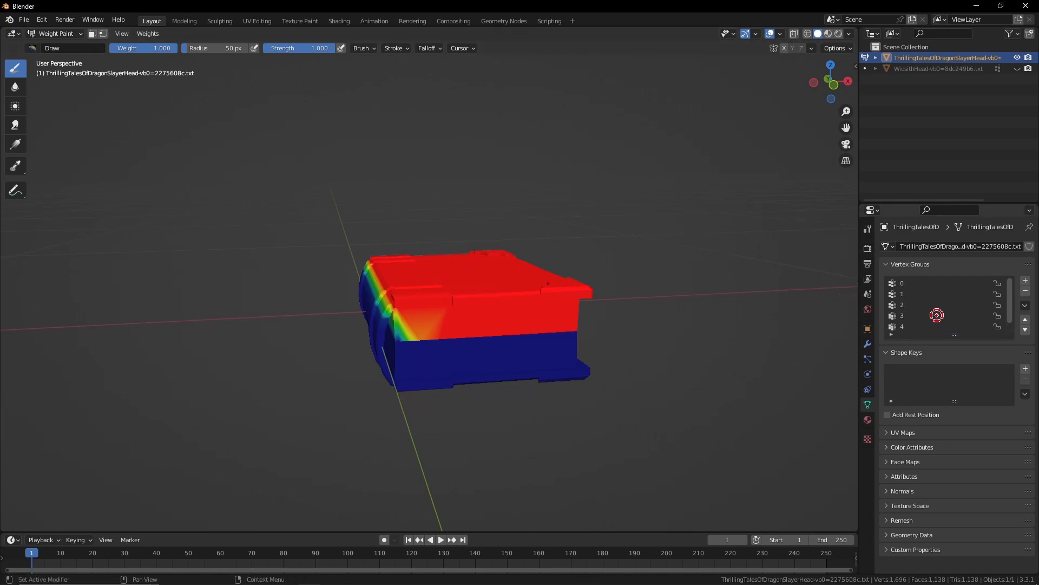
{"action": "left_click", "coordinate": [906, 286]}
{"action": "left_click", "coordinate": [909, 294]}
{"action": "middle_click_drag", "start_coordinate": [340, 349], "coordinate": [329, 348]}
{"action": "scroll", "coordinate": [329, 348], "scroll_direction": "up", "scroll_amount": 1}
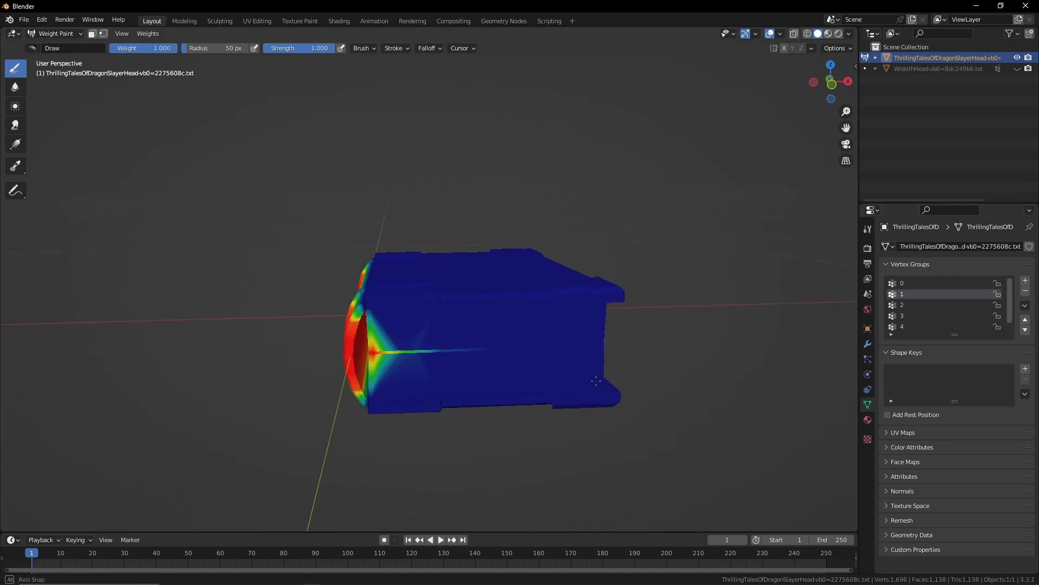
{"action": "left_click", "coordinate": [918, 305]}
{"action": "left_click", "coordinate": [915, 316]}
{"action": "scroll", "coordinate": [520, 363], "scroll_direction": "down", "scroll_amount": 4}
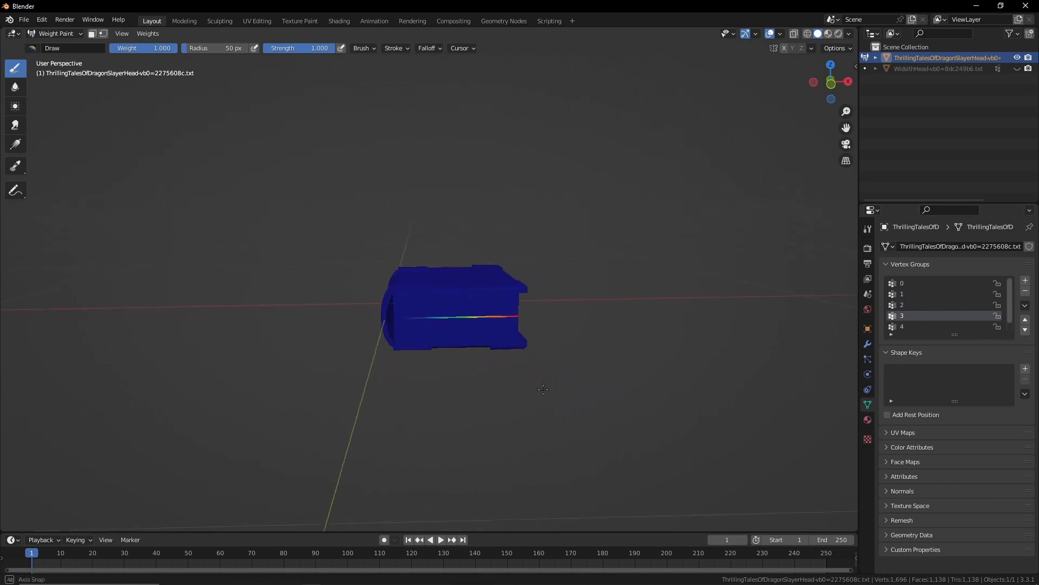
{"action": "scroll", "coordinate": [850, 337], "scroll_direction": "up", "scroll_amount": 1}
{"action": "scroll", "coordinate": [932, 320], "scroll_direction": "down", "scroll_amount": 1}
{"action": "left_click", "coordinate": [921, 316]}
{"action": "left_click", "coordinate": [917, 327]}
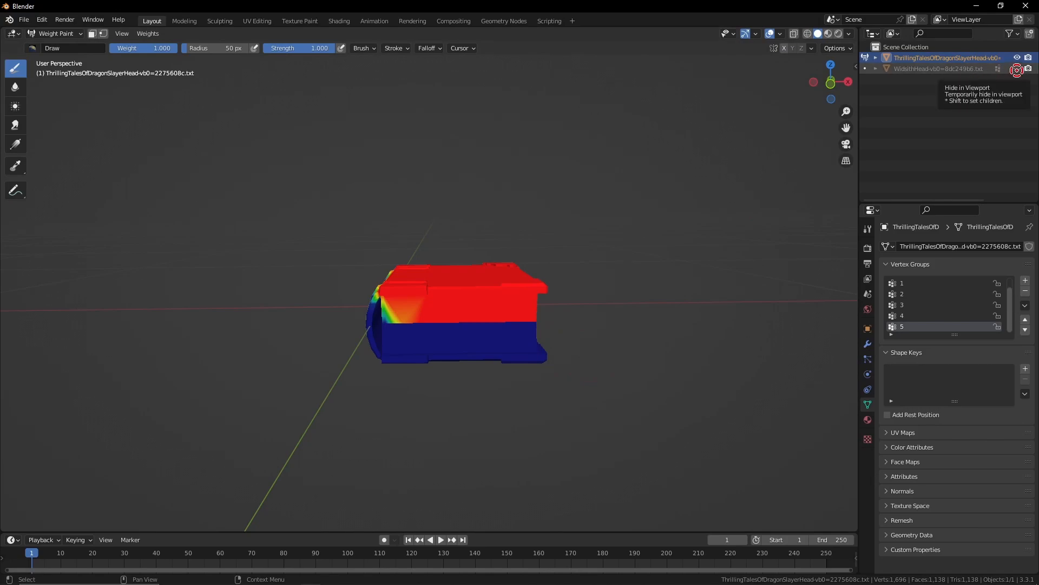
Show the Widsith mesh, hide ThrillingTalesOfDragonSlayer and transfer Weight Paint mode to Widsith
{"action": "left_click", "coordinate": [1018, 69]}
{"action": "left_click", "coordinate": [1017, 57]}
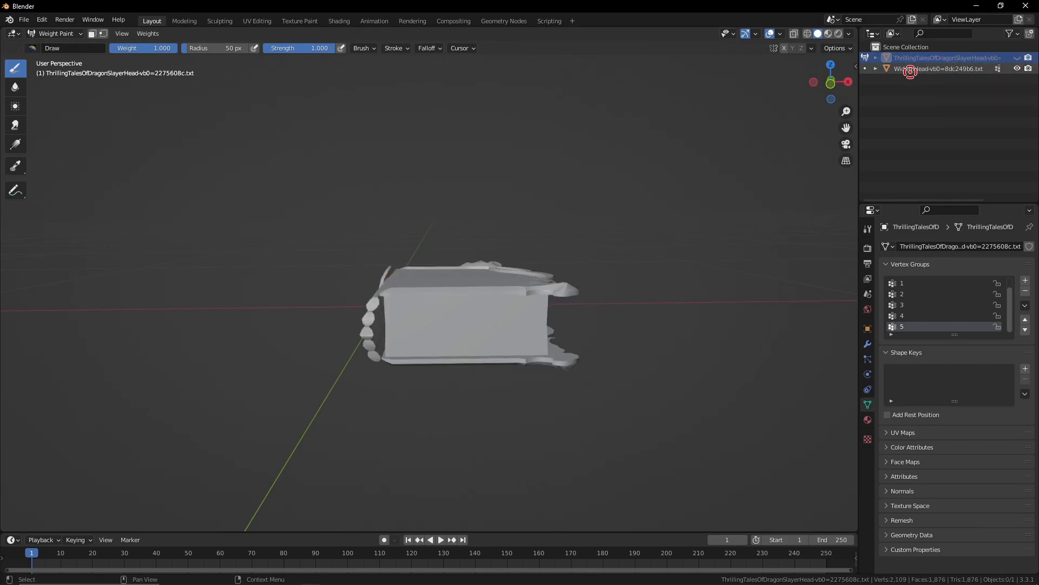
{"action": "left_click", "coordinate": [865, 69]}
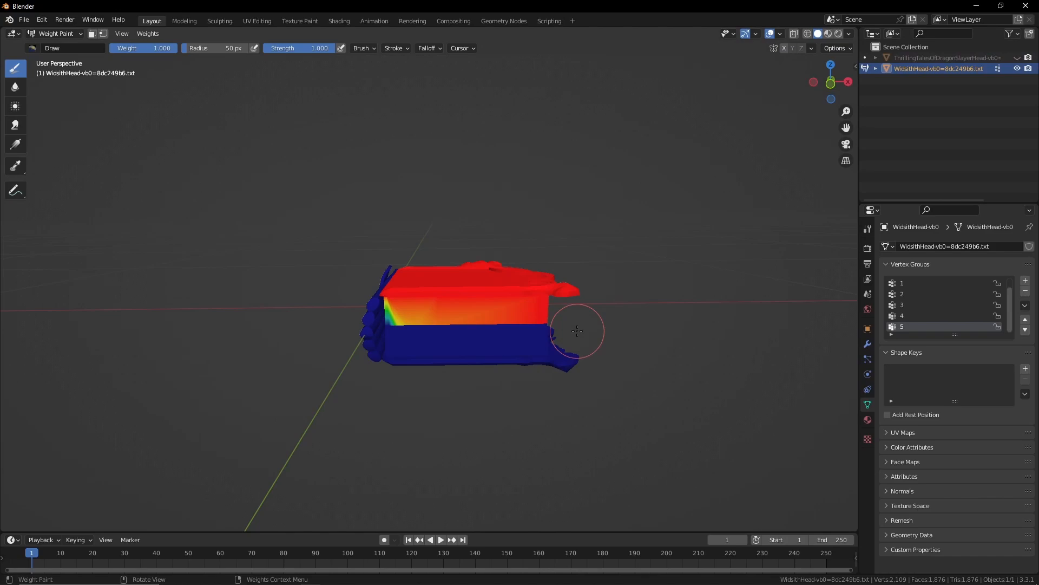
Examine which parts of the Widsith book are weighted to vertex groups 0, 1 and 2
{"action": "scroll", "coordinate": [577, 331], "scroll_direction": "up", "scroll_amount": 1}
{"action": "scroll", "coordinate": [913, 302], "scroll_direction": "up", "scroll_amount": 1}
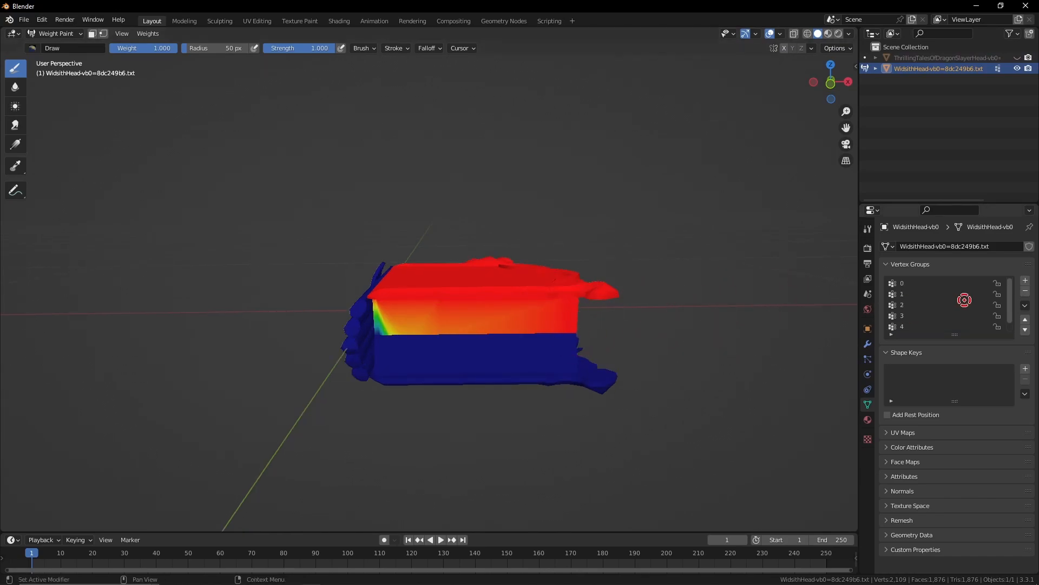
{"action": "left_click", "coordinate": [909, 283]}
{"action": "left_click", "coordinate": [908, 294]}
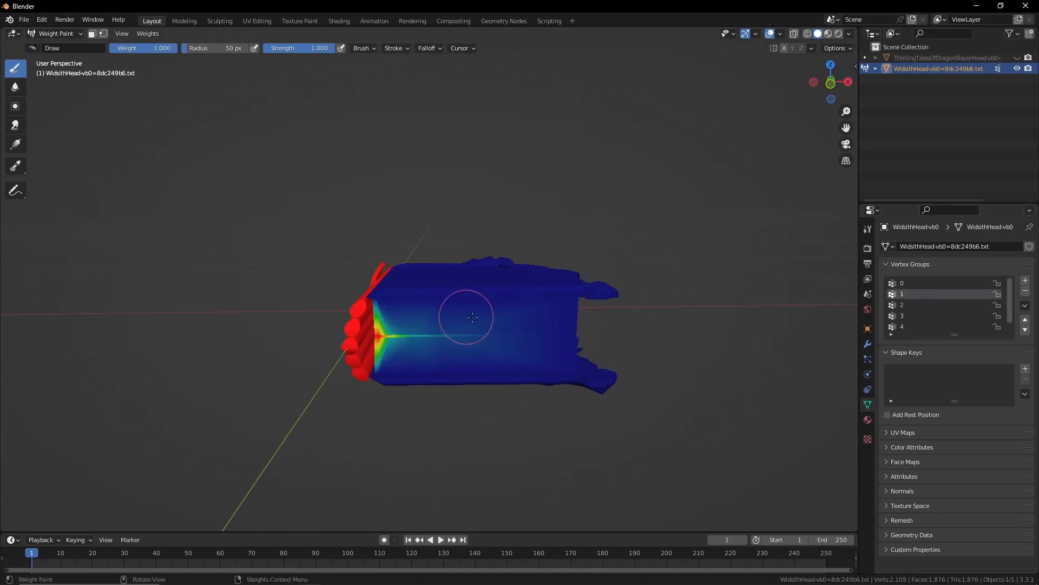
{"action": "middle_click_drag", "start_coordinate": [468, 317], "coordinate": [490, 311]}
{"action": "left_click", "coordinate": [947, 305]}
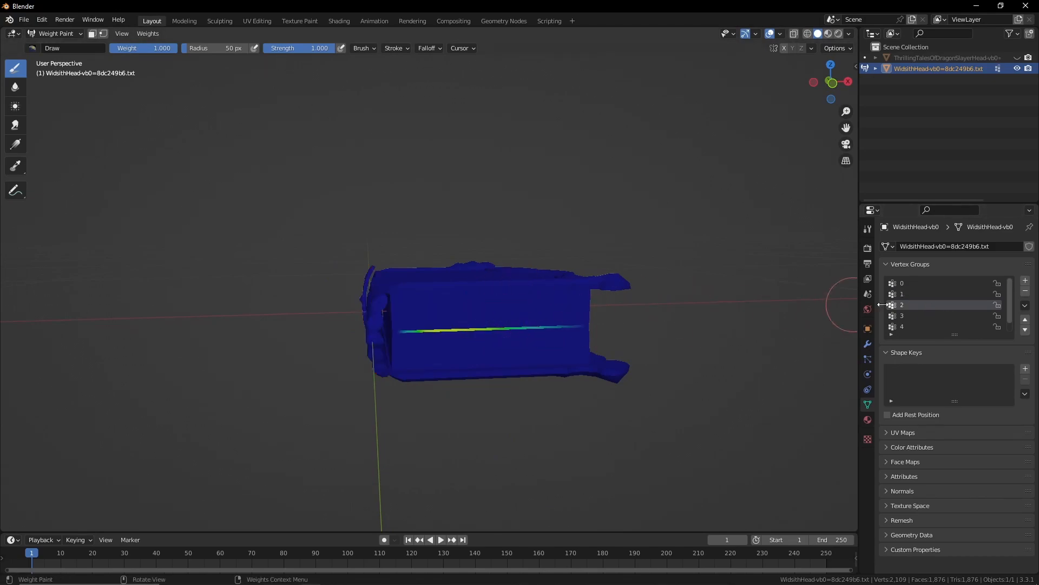
Examine which parts of the Widsith book are weighted to vertex groups 3, 4 and 5
{"action": "left_click", "coordinate": [929, 316]}
{"action": "left_click", "coordinate": [927, 326]}
{"action": "middle_click_drag", "start_coordinate": [534, 344], "coordinate": [557, 333]}
{"action": "scroll", "coordinate": [905, 319], "scroll_direction": "down", "scroll_amount": 1}
{"action": "left_click", "coordinate": [903, 327]}
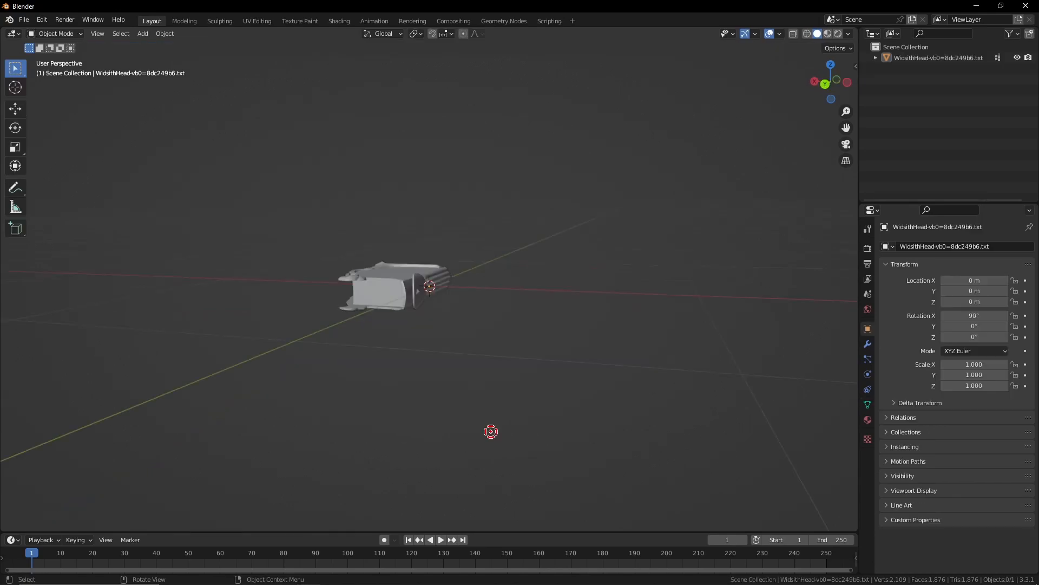
Switch to File Explorer and open the Catalysts folder inside .tutorial
{"action": "middle_click_drag", "start_coordinate": [489, 432], "coordinate": [459, 247]}
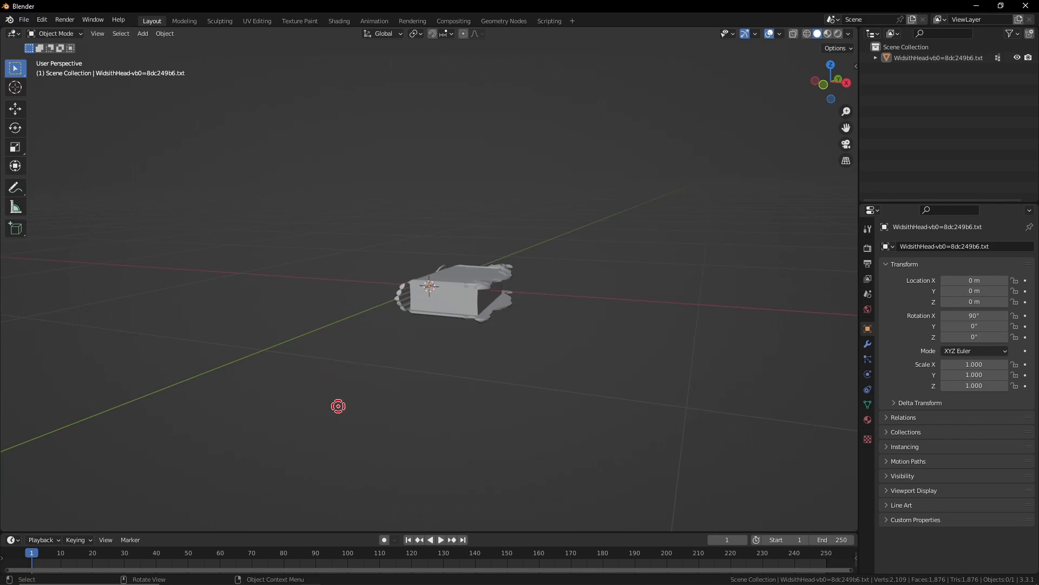
{"action": "mouse_move", "coordinate": [214, 579]}
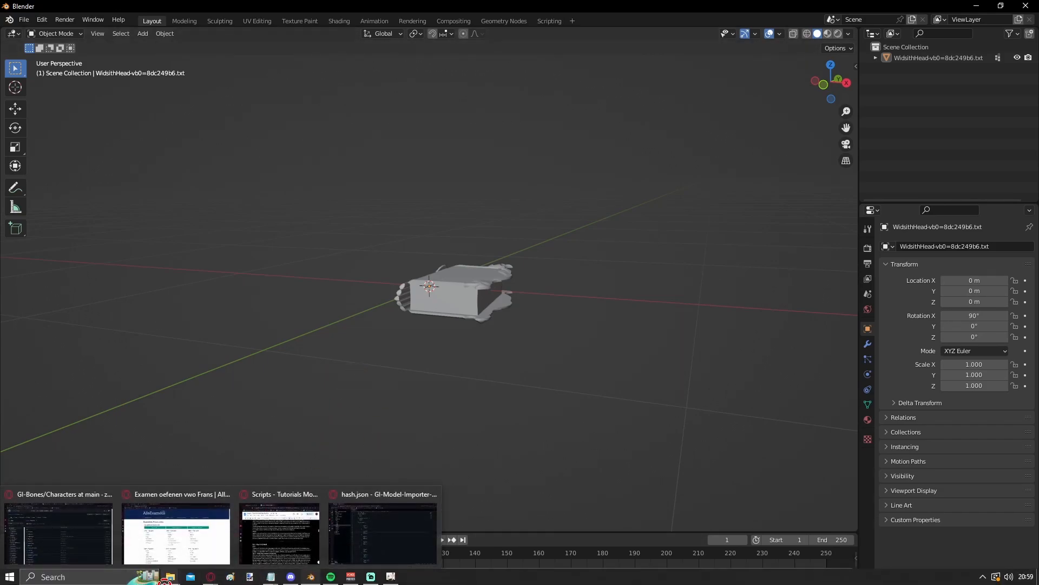
{"action": "mouse_move", "coordinate": [170, 577]}
{"action": "left_click", "coordinate": [68, 519]}
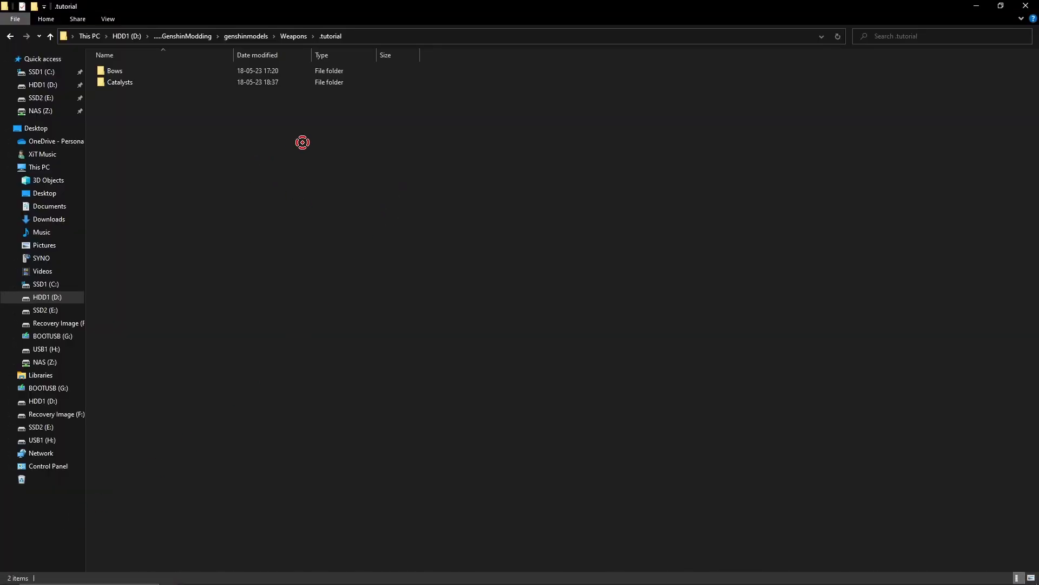
{"action": "double_click", "coordinate": [138, 81]}
{"action": "double_click", "coordinate": [138, 82]}
{"action": "left_click", "coordinate": [366, 36]}
{"action": "left_click", "coordinate": [156, 160]}
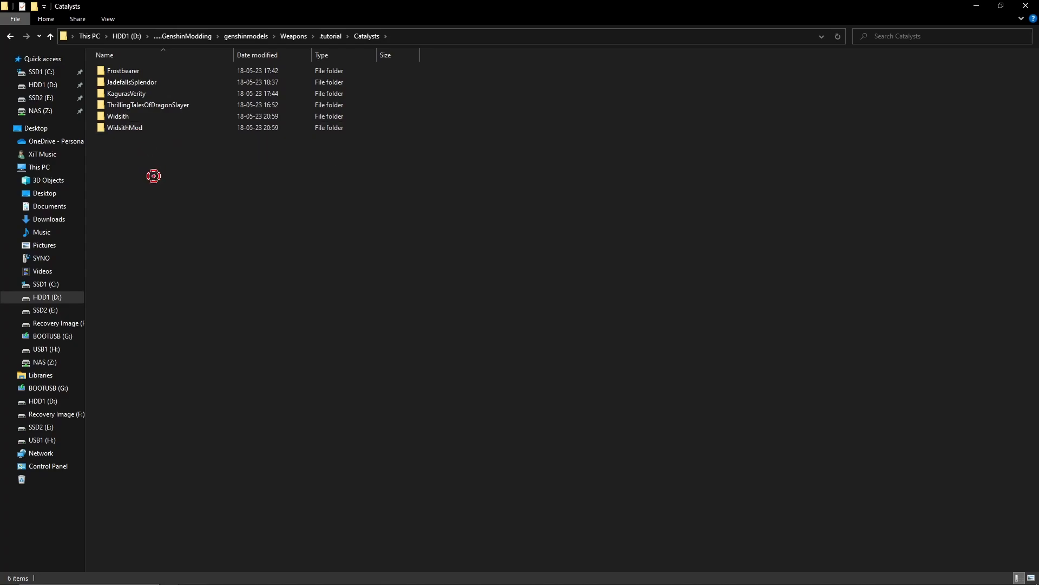
Look through the files of the WidsithMod and ThrillingTalesOfDragonSlayer folders and return to Catalysts
{"action": "left_click", "coordinate": [135, 127]}
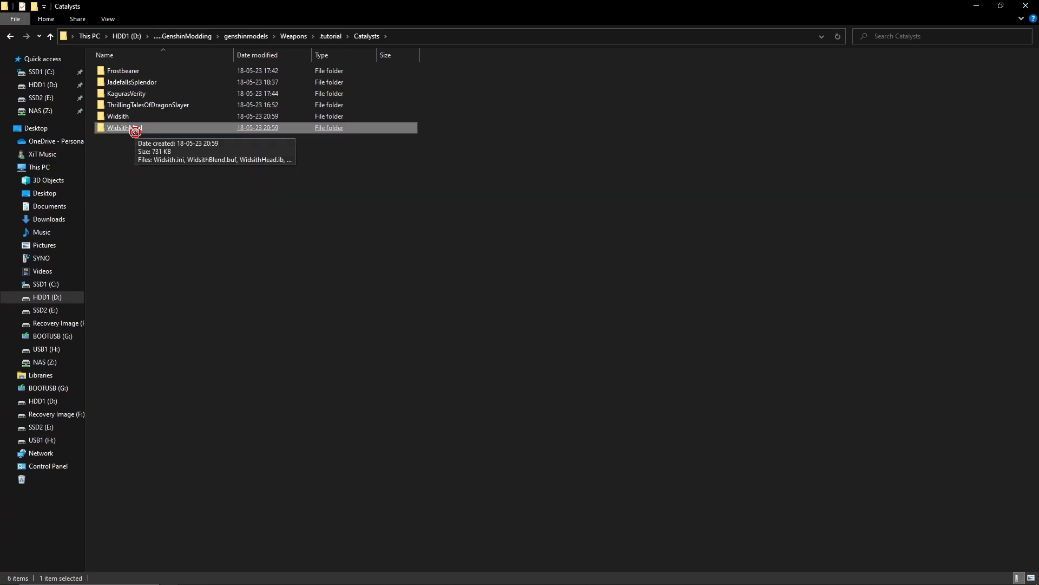
{"action": "double_click", "coordinate": [151, 133]}
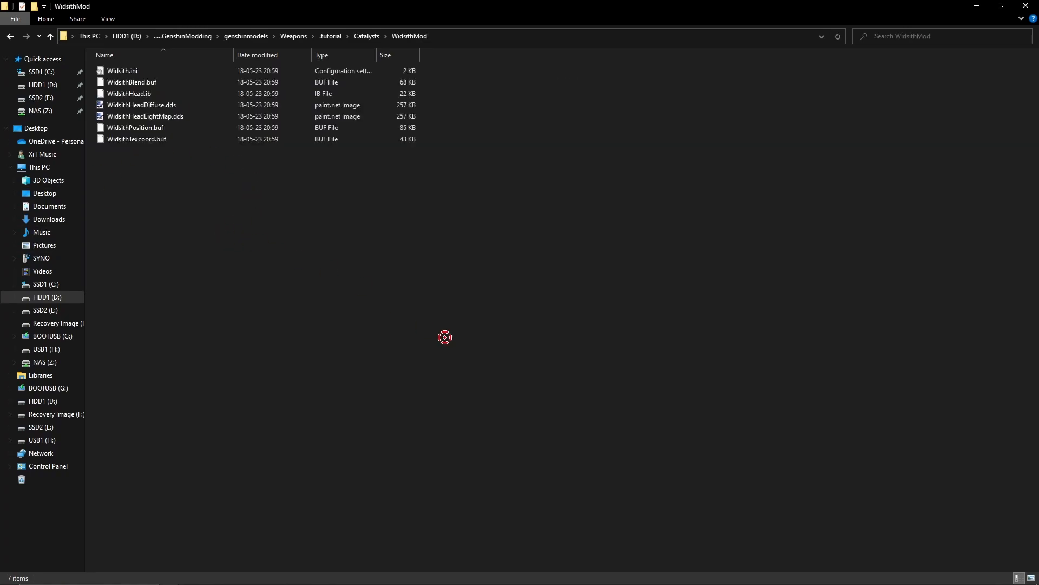
{"action": "left_click", "coordinate": [366, 36]}
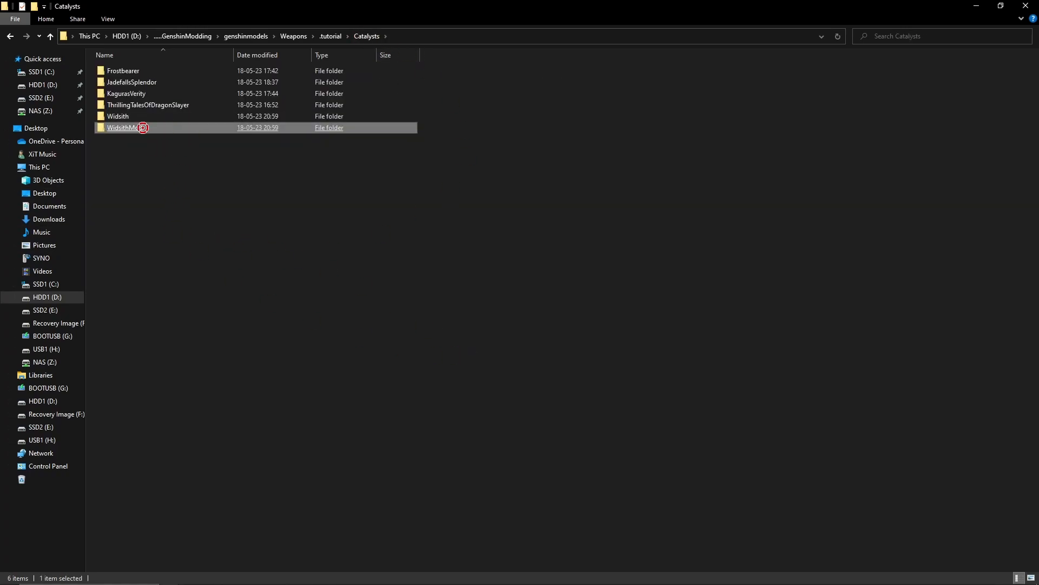
{"action": "double_click", "coordinate": [174, 103]}
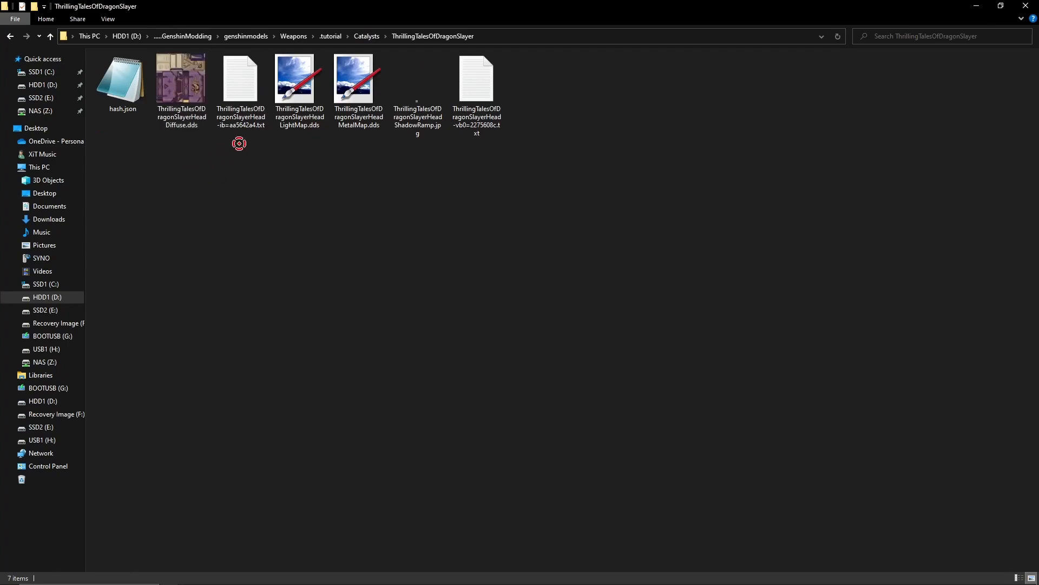
{"action": "left_click", "coordinate": [360, 36]}
Open the Widsith.ini file from the WidsithMod folder in Notepad
{"action": "double_click", "coordinate": [151, 134]}
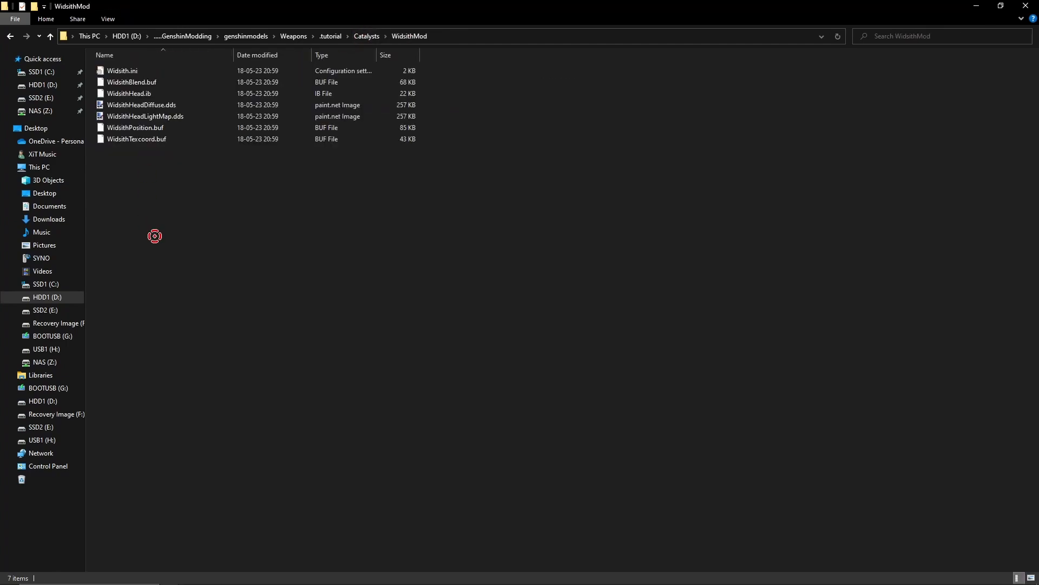
{"action": "left_click", "coordinate": [140, 67]}
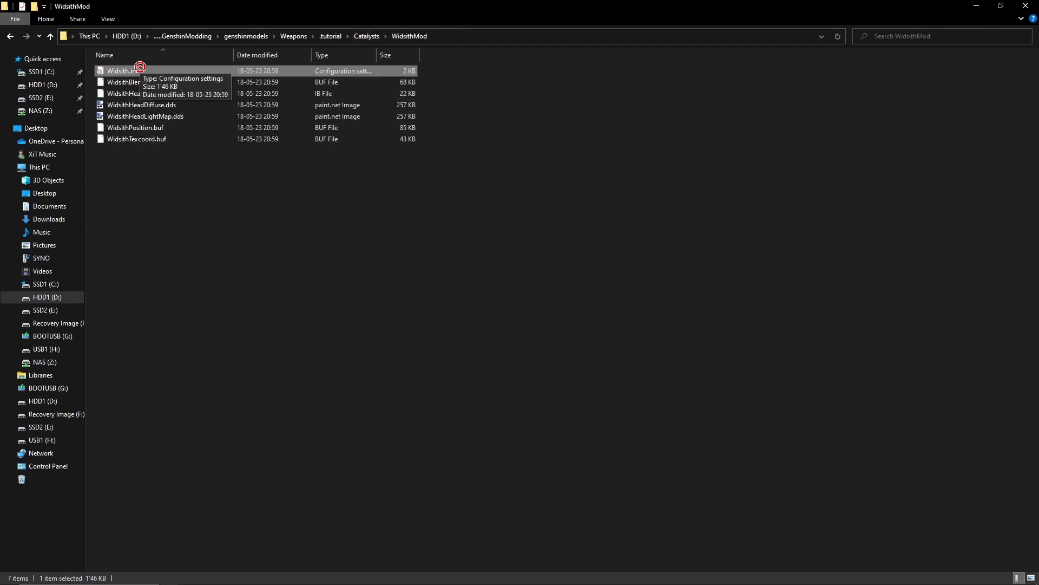
{"action": "double_click", "coordinate": [140, 67]}
{"action": "left_click", "coordinate": [546, 301]}
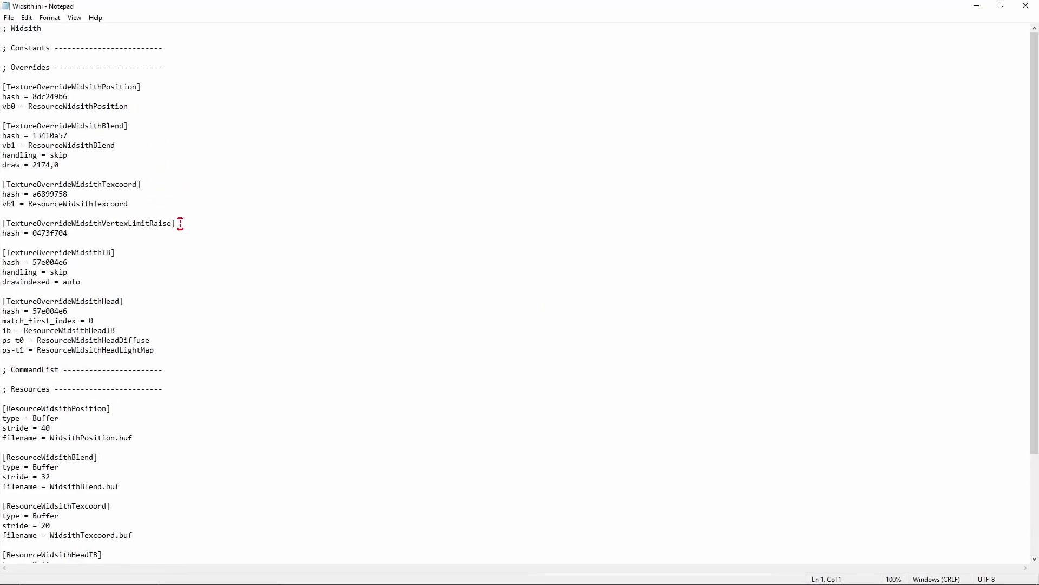
Highlight the whole Overrides section of Widsith.ini to review its hash entries, then clear the selection
{"action": "key", "text": "shift+Up"}
{"action": "key", "text": "shift+Up"}
{"action": "key", "text": "shift+Up"}
{"action": "key", "text": "shift+Up"}
{"action": "key", "text": "shift+Up"}
{"action": "key", "text": "shift+Up"}
{"action": "key", "text": "shift+Up"}
{"action": "key", "text": "shift+Up"}
{"action": "key", "text": "shift+Up"}
{"action": "key", "text": "shift+Up"}
{"action": "key", "text": "shift+Up"}
{"action": "key", "text": "shift+Up"}
{"action": "key", "text": "shift+Up"}
{"action": "key", "text": "shift+Up"}
{"action": "key", "text": "shift+Up"}
{"action": "key", "text": "shift+Up"}
{"action": "key", "text": "shift+Up"}
{"action": "key", "text": "shift+Up"}
{"action": "key", "text": "shift+Up"}
{"action": "key", "text": "shift+Up"}
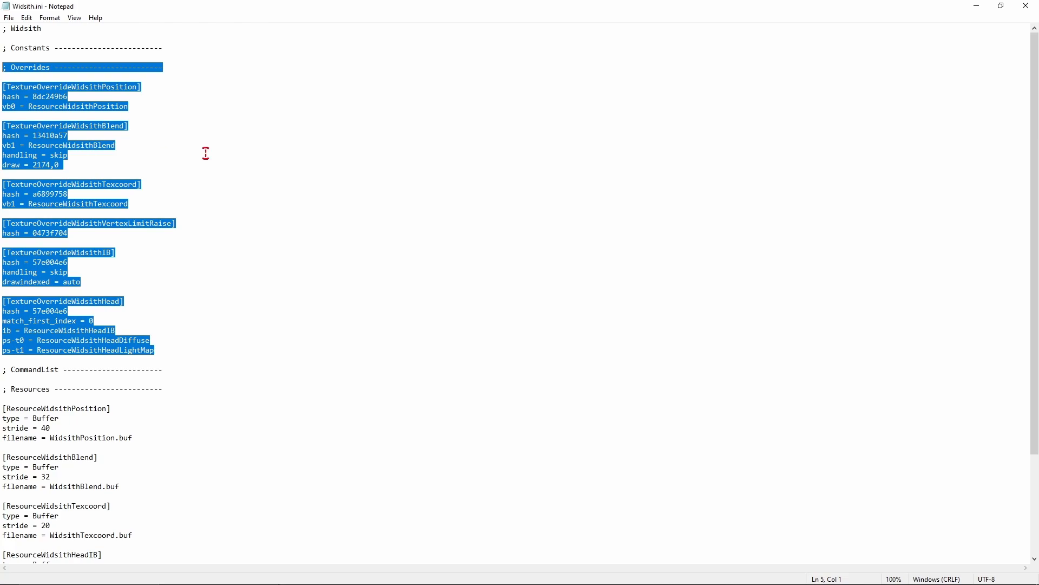
{"action": "left_click", "coordinate": [315, 186]}
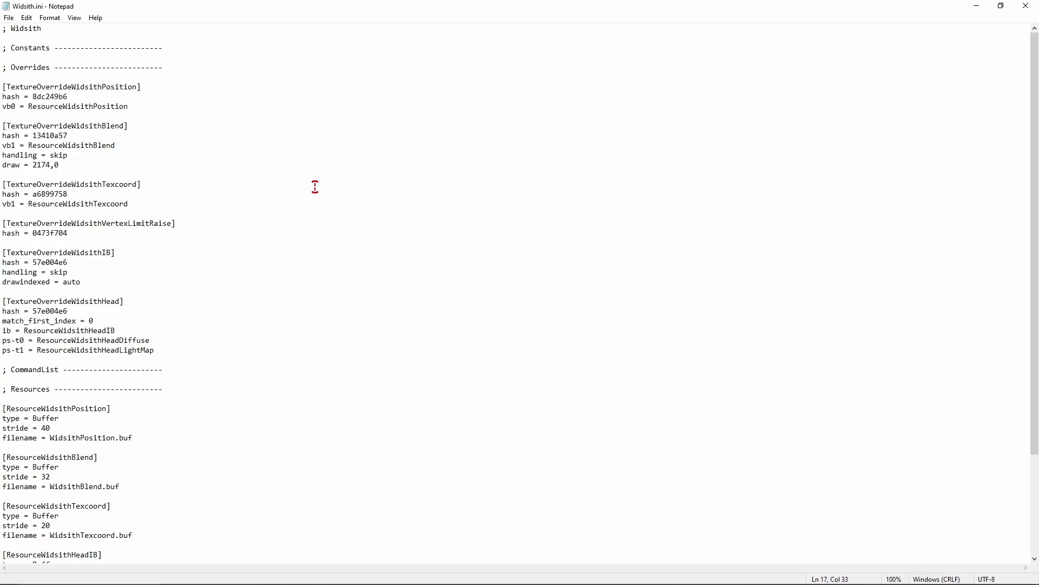
Point out the VertexLimitRaise override of Widsith.ini by highlighting that part of its section name
{"action": "left_click_drag", "start_coordinate": [182, 224], "coordinate": [108, 225]}
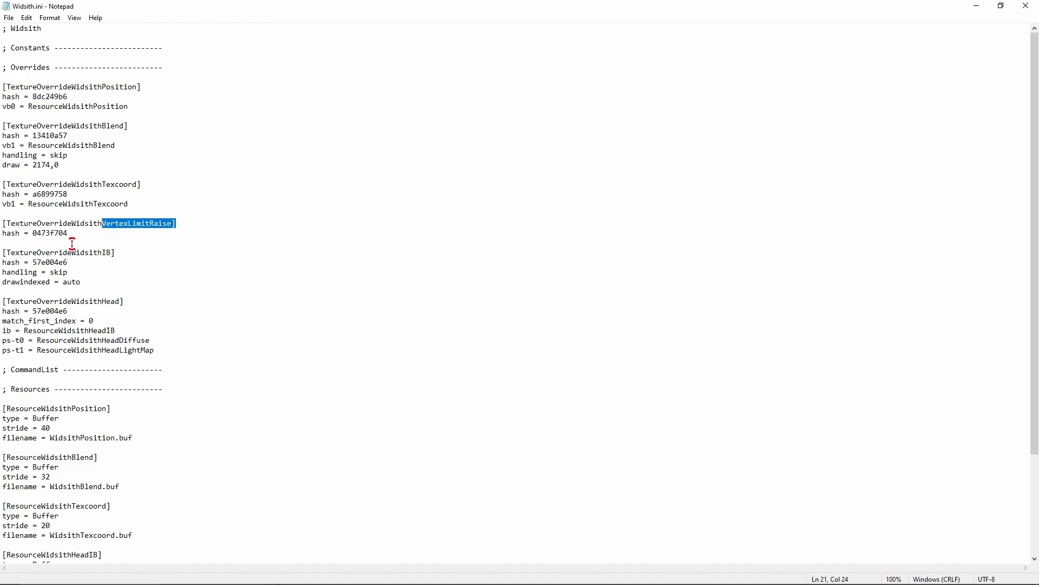
{"action": "left_click", "coordinate": [86, 233]}
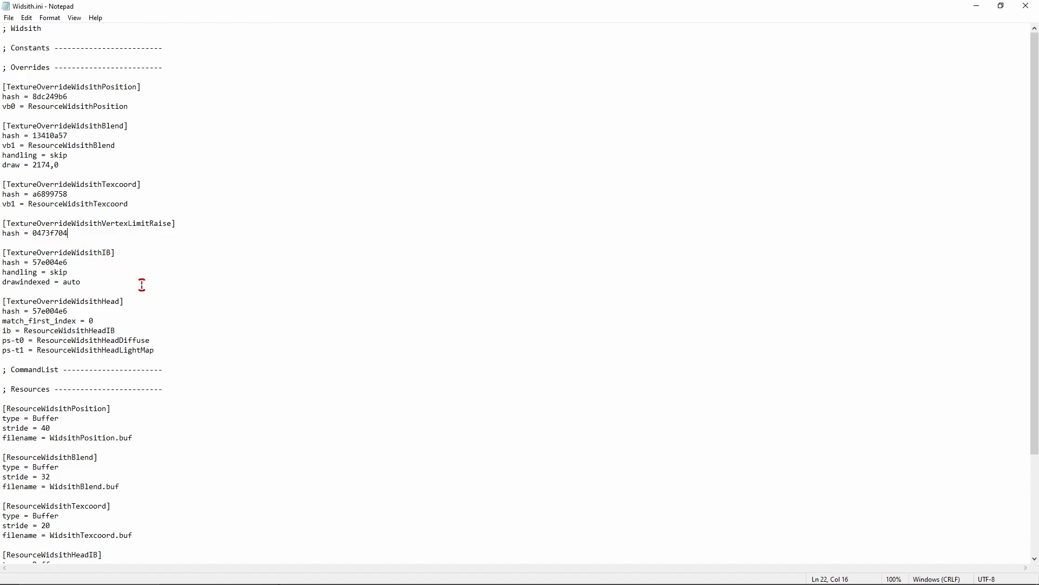
{"action": "left_click", "coordinate": [112, 134]}
Switch to the GI-Model-Importer-Assets repository in the browser, open the 3Star ThrillingTalesOfDragonSlayer hash.json and highlight its hashes from draw_vb to ib
{"action": "mouse_move", "coordinate": [210, 576]}
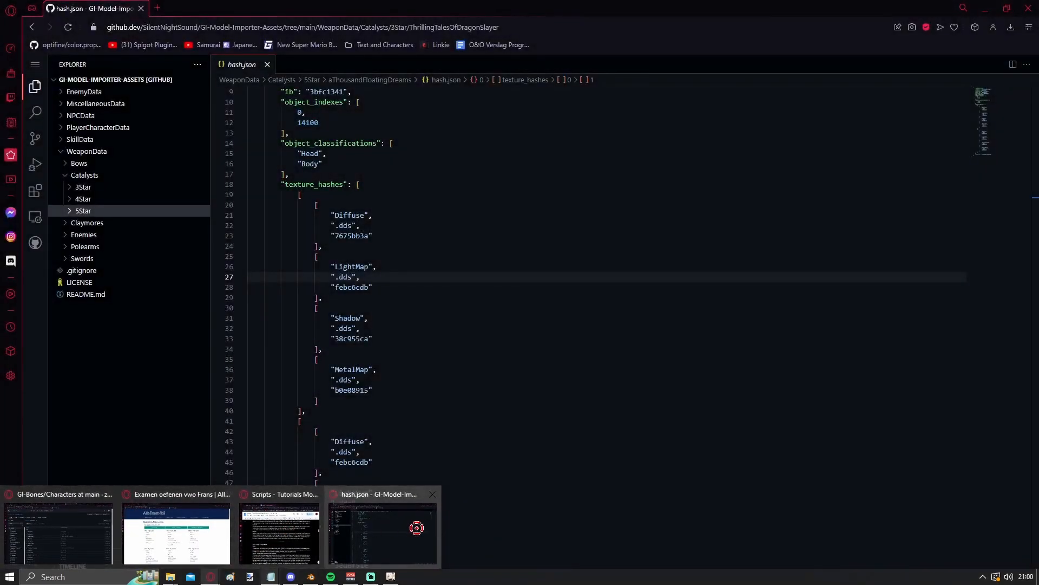
{"action": "left_click", "coordinate": [416, 527]}
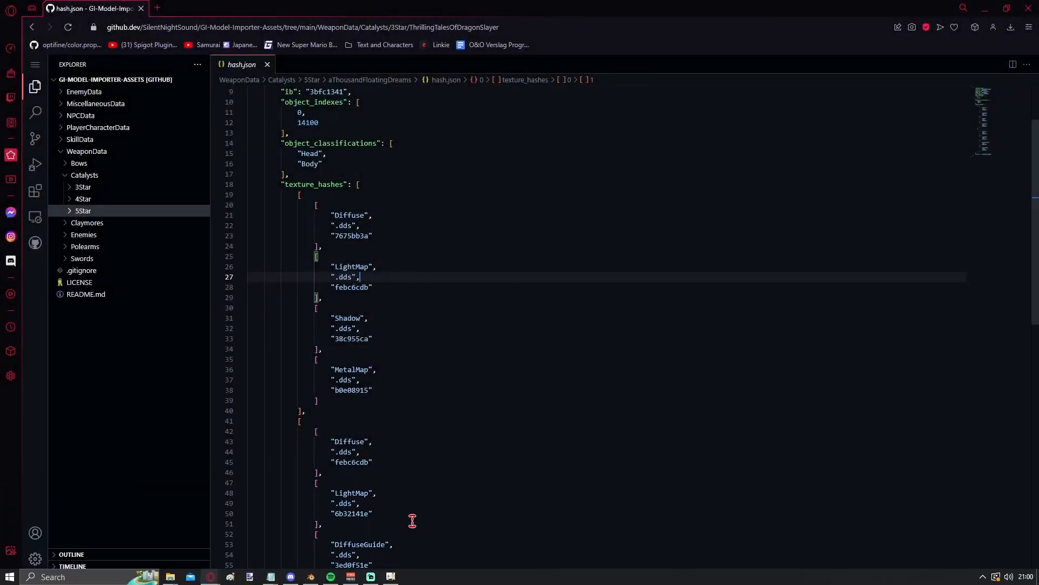
{"action": "left_click", "coordinate": [91, 198]}
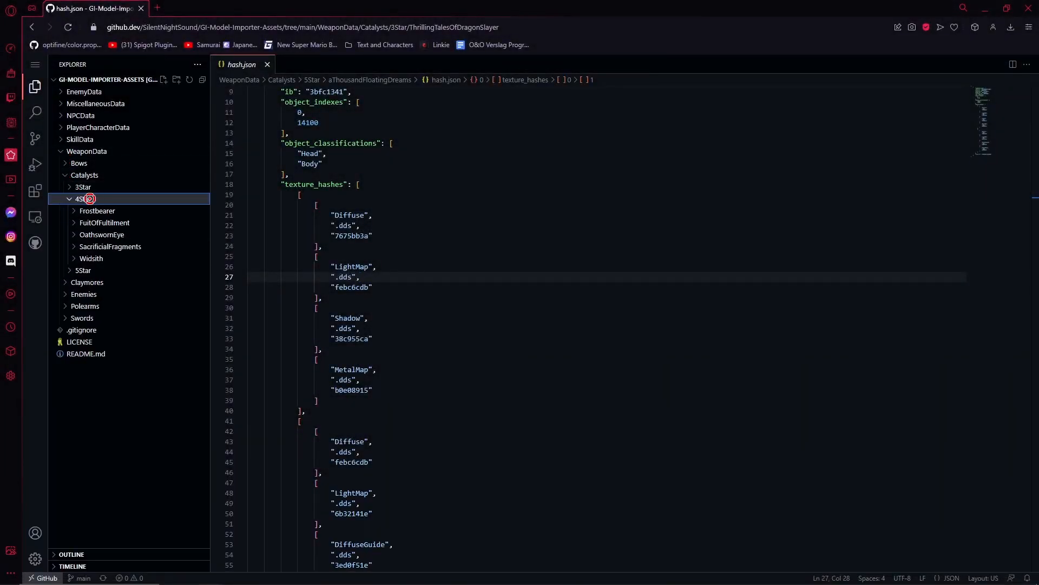
{"action": "left_click", "coordinate": [65, 199]}
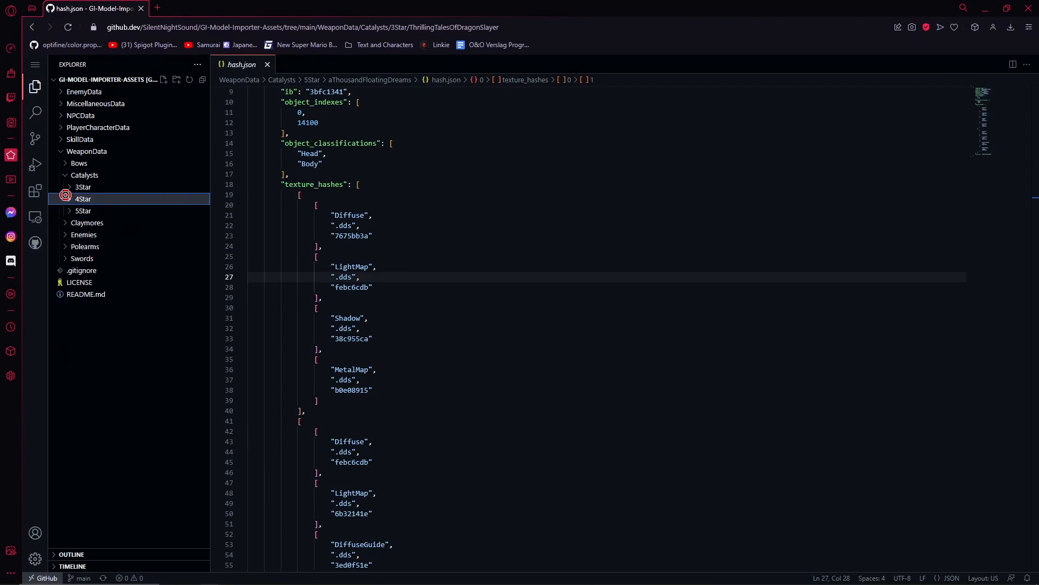
{"action": "left_click", "coordinate": [71, 187]}
{"action": "left_click", "coordinate": [107, 203]}
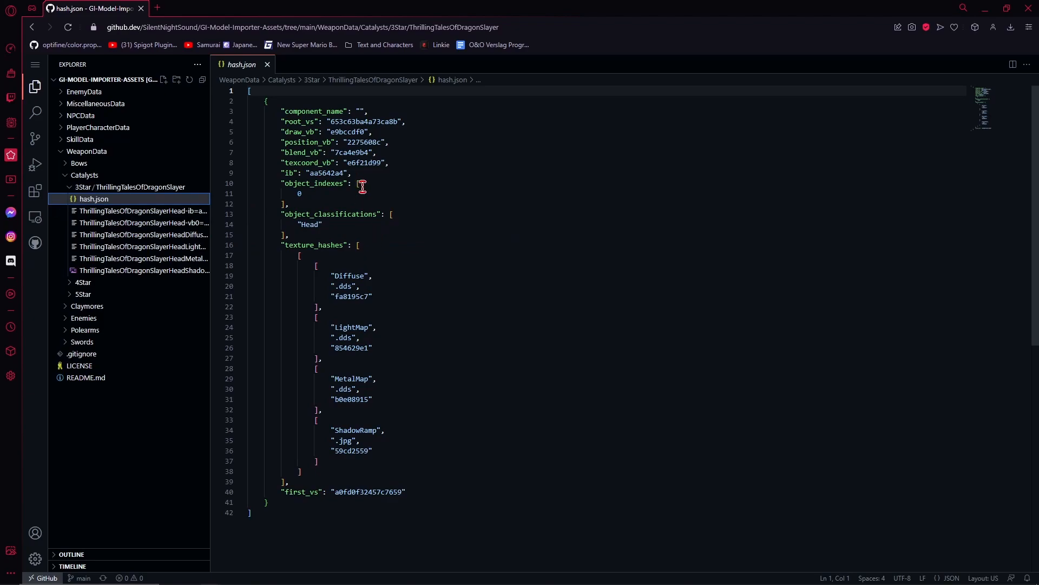
{"action": "left_click_drag", "start_coordinate": [391, 132], "coordinate": [296, 173]}
{"action": "left_click", "coordinate": [507, 170]}
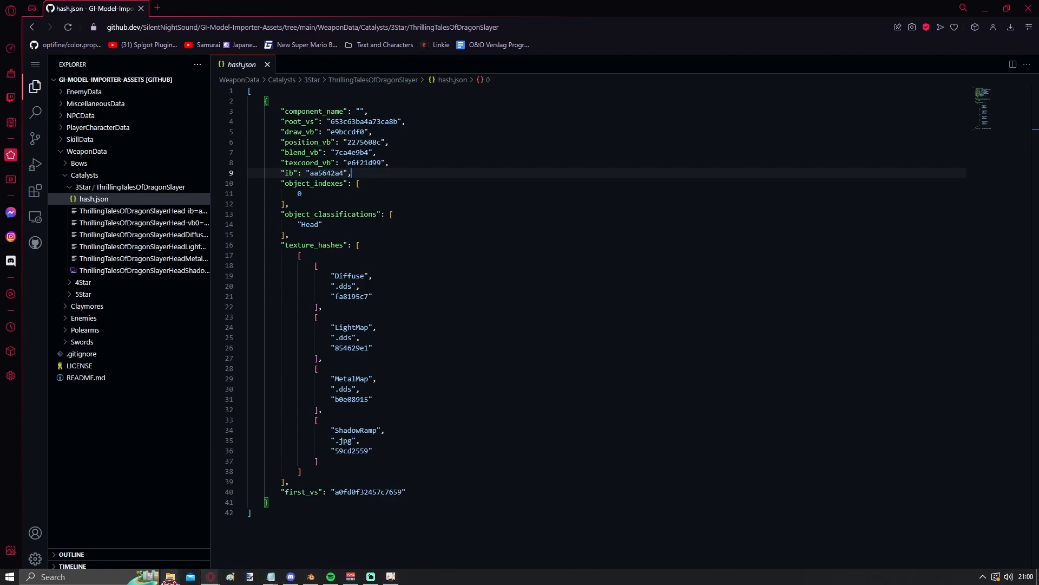
Switch to the Widsith.ini Notepad window and tile it side by side with the browser showing hash.json
{"action": "mouse_move", "coordinate": [169, 578]}
{"action": "mouse_move", "coordinate": [271, 576]}
{"action": "left_click", "coordinate": [348, 531]}
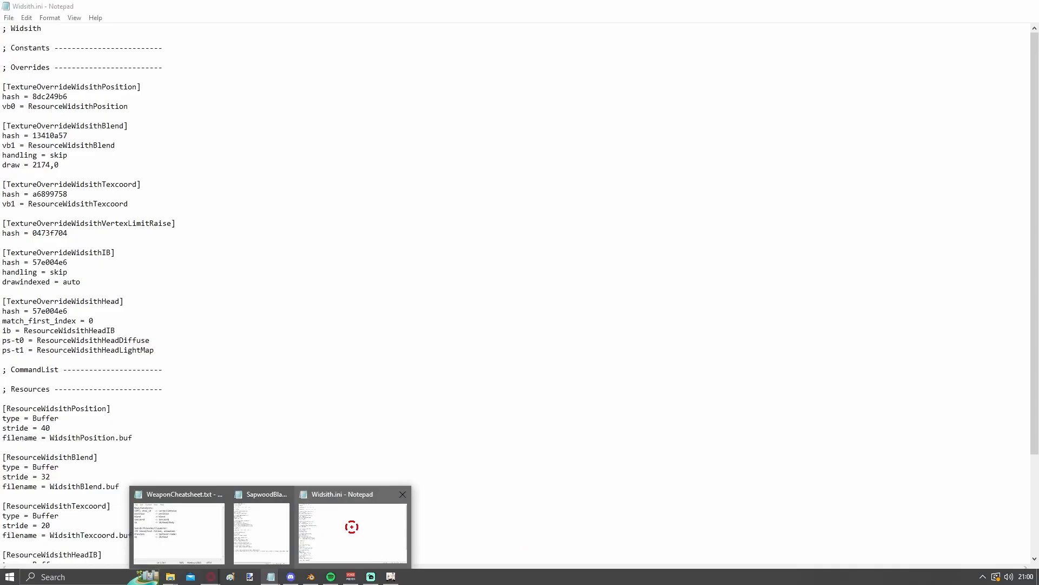
{"action": "left_click_drag", "start_coordinate": [454, 6], "coordinate": [1036, 190]}
{"action": "left_click", "coordinate": [98, 132]}
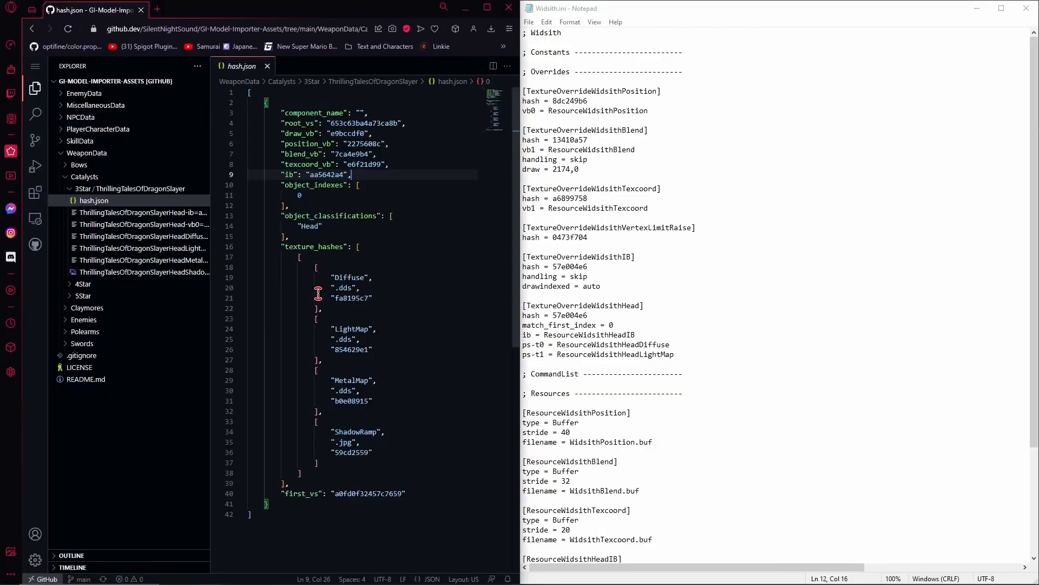
Replace the TextureOverrideWidsithTexcoord hash in Widsith.ini with the texcoord_vb value e6f21d99 copied from hash.json
{"action": "left_click", "coordinate": [428, 301]}
{"action": "double_click", "coordinate": [376, 165]}
{"action": "key", "text": "ctrl+c"}
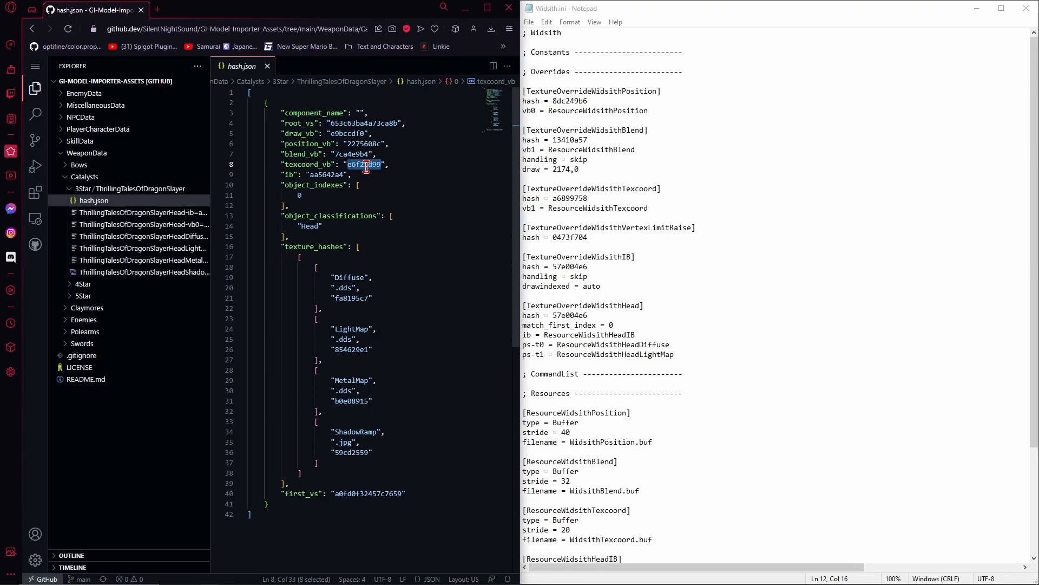
{"action": "double_click", "coordinate": [569, 198]}
{"action": "key", "text": "ctrl+v"}
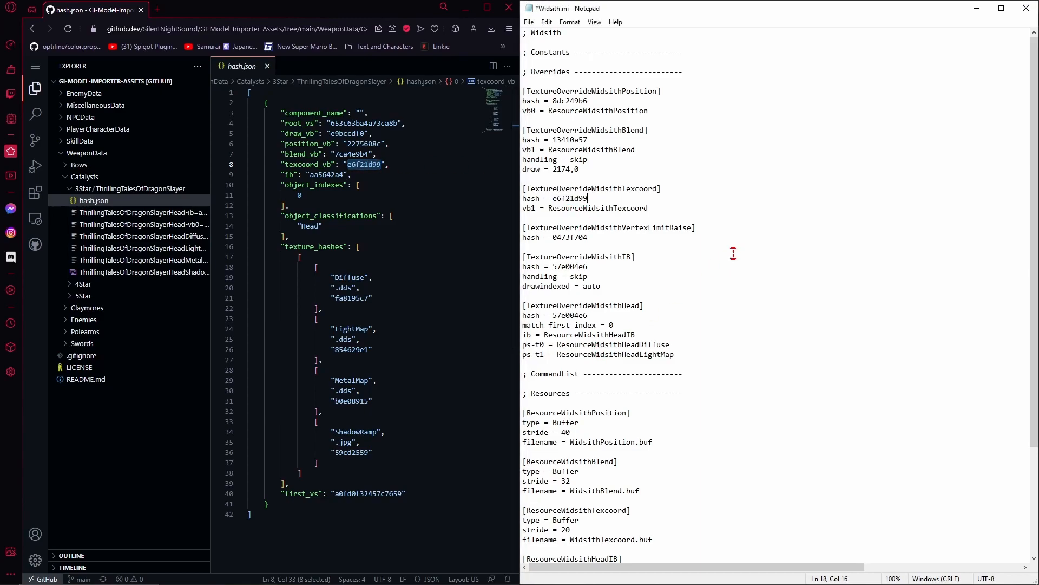
Replace the TextureOverrideWidsithBlend hash in Widsith.ini with the blend_vb value 7ca4e9b4 copied from hash.json
{"action": "double_click", "coordinate": [359, 154]}
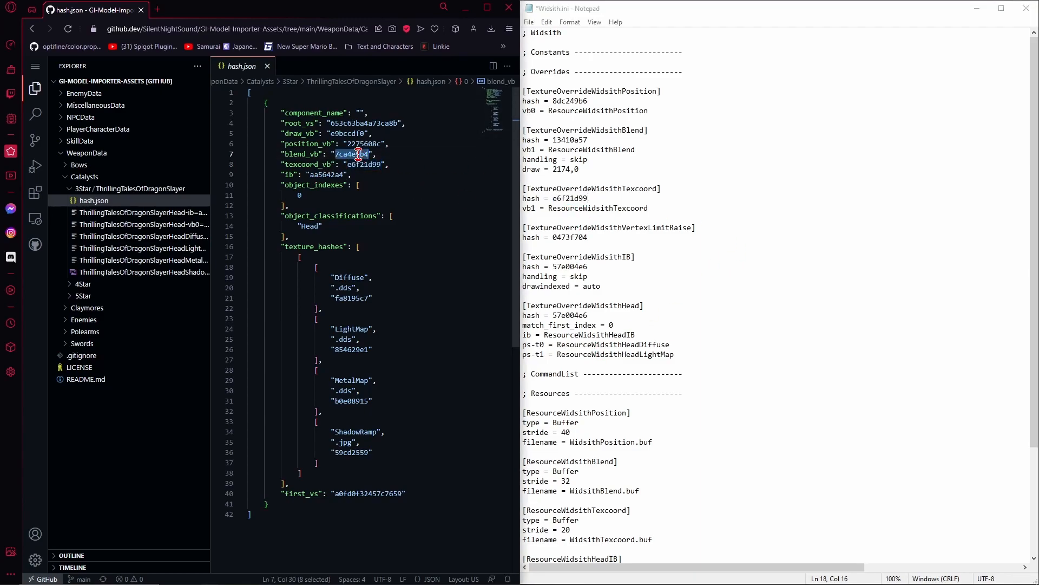
{"action": "key", "text": "ctrl+c"}
{"action": "double_click", "coordinate": [570, 139]}
{"action": "key", "text": "ctrl+v"}
Replace the TextureOverrideWidsithPosition hash in Widsith.ini with the position_vb value 2275608c copied from hash.json
{"action": "double_click", "coordinate": [355, 144]}
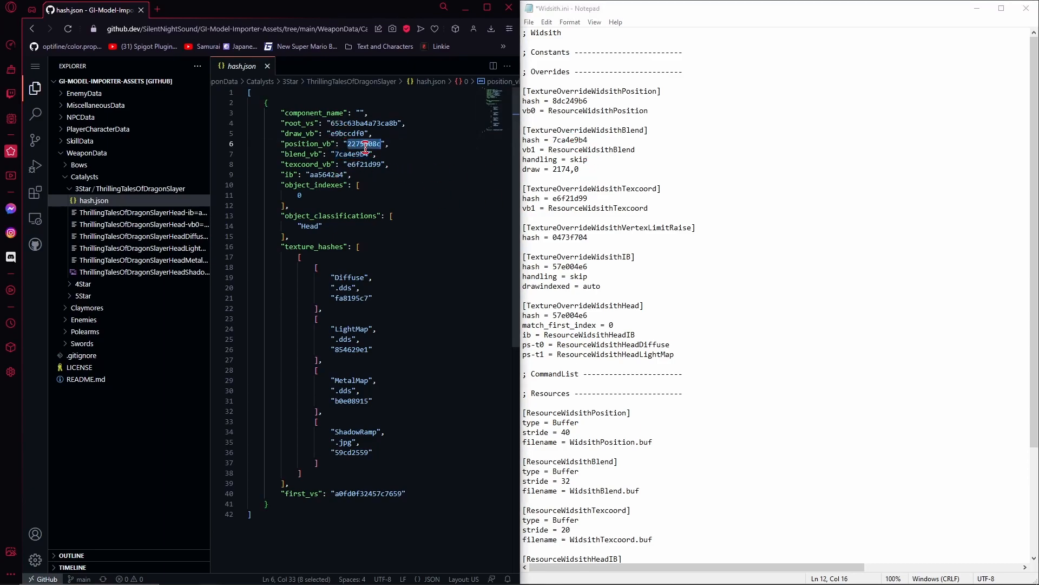
{"action": "double_click", "coordinate": [568, 101]}
{"action": "key", "text": "ctrl+v"}
{"action": "key", "text": "Down"}
{"action": "key", "text": "Down"}
{"action": "key", "text": "Down"}
{"action": "key", "text": "Down"}
{"action": "key", "text": "Down"}
{"action": "key", "text": "Down"}
{"action": "left_click", "coordinate": [393, 144]}
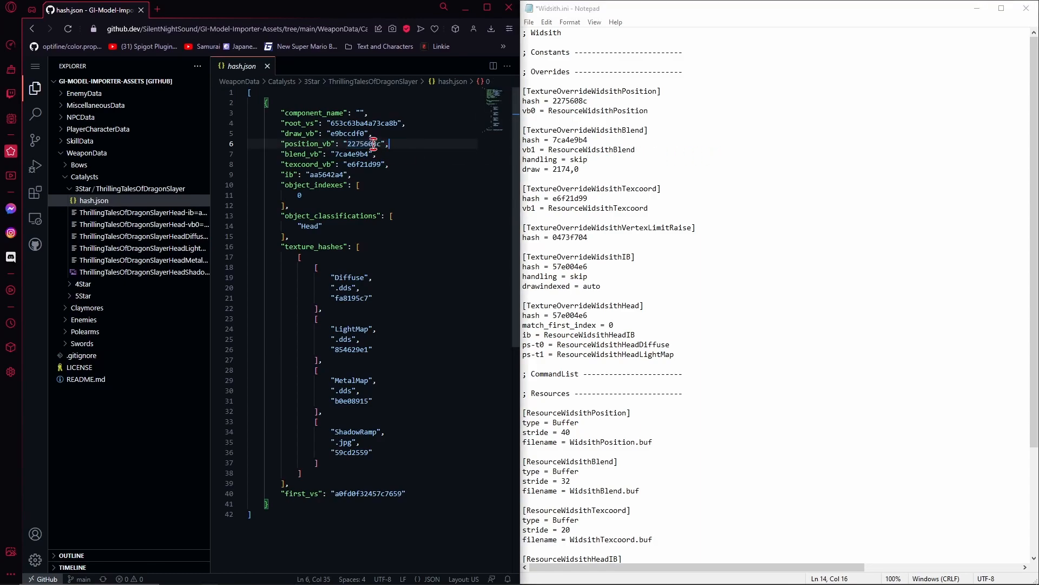
Replace the TextureOverrideWidsithIB hash in Widsith.ini with the ib value aa5642a4 copied from hash.json
{"action": "double_click", "coordinate": [308, 144]}
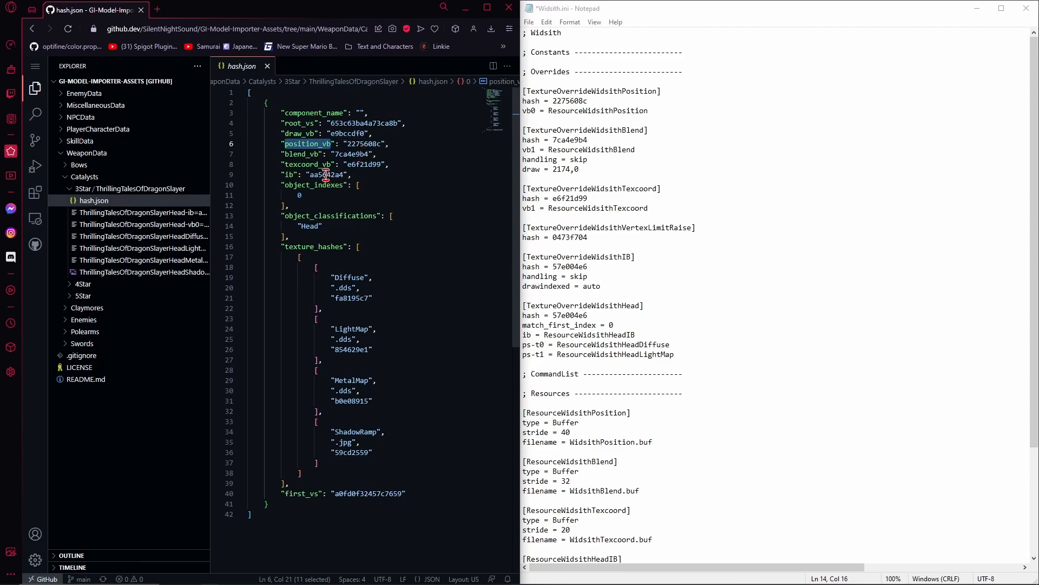
{"action": "double_click", "coordinate": [326, 174]}
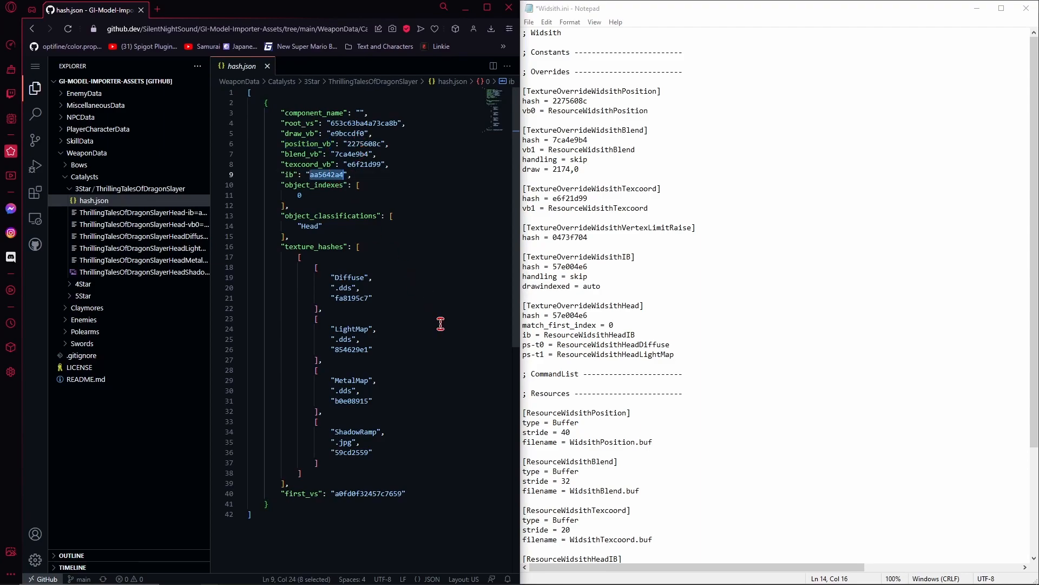
{"action": "double_click", "coordinate": [586, 266]}
{"action": "key", "text": "ctrl+v"}
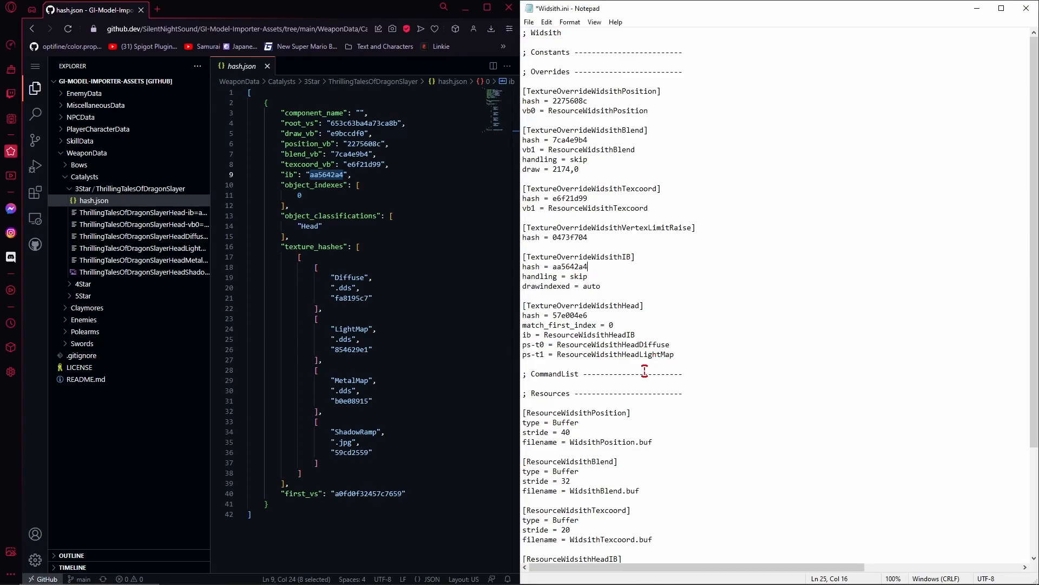
Replace the TextureOverrideWidsithHead hash in Widsith.ini with the same ib value, aa5642a4
{"action": "double_click", "coordinate": [570, 315]}
{"action": "key", "text": "ctrl+v"}
{"action": "left_click", "coordinate": [717, 327]}
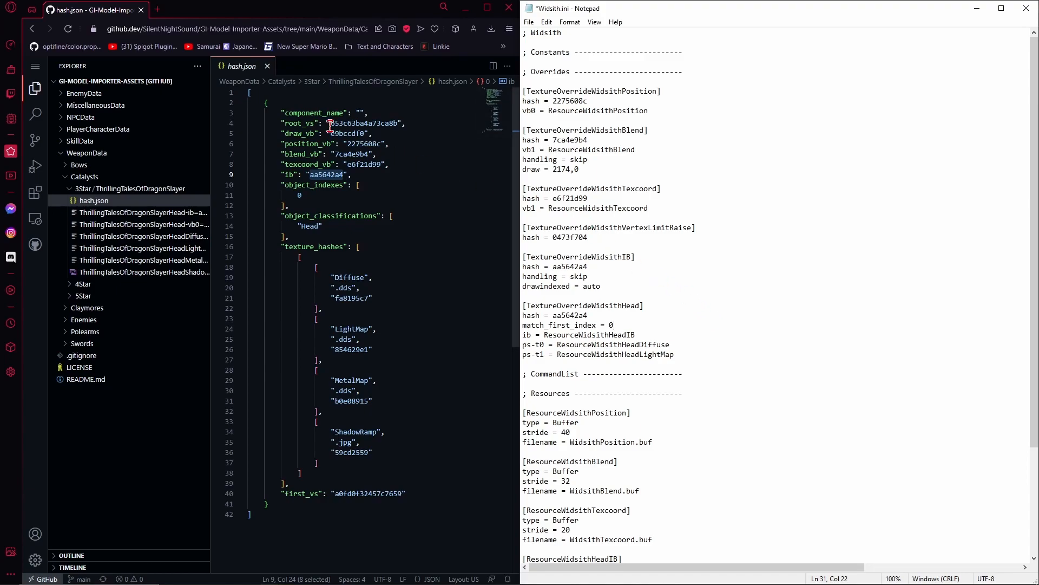
Replace the TextureOverrideWidsithVertexLimitRaise hash in Widsith.ini with the draw_vb value e9bccdf0 copied from hash.json
{"action": "double_click", "coordinate": [347, 133]}
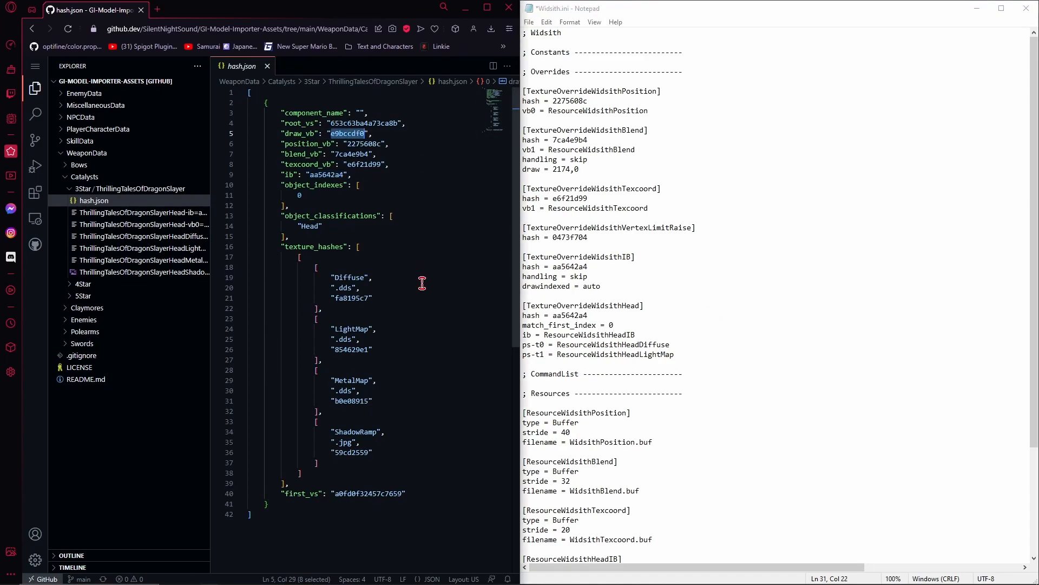
{"action": "left_click", "coordinate": [569, 237]}
{"action": "double_click", "coordinate": [579, 236]}
{"action": "key", "text": "ctrl+v"}
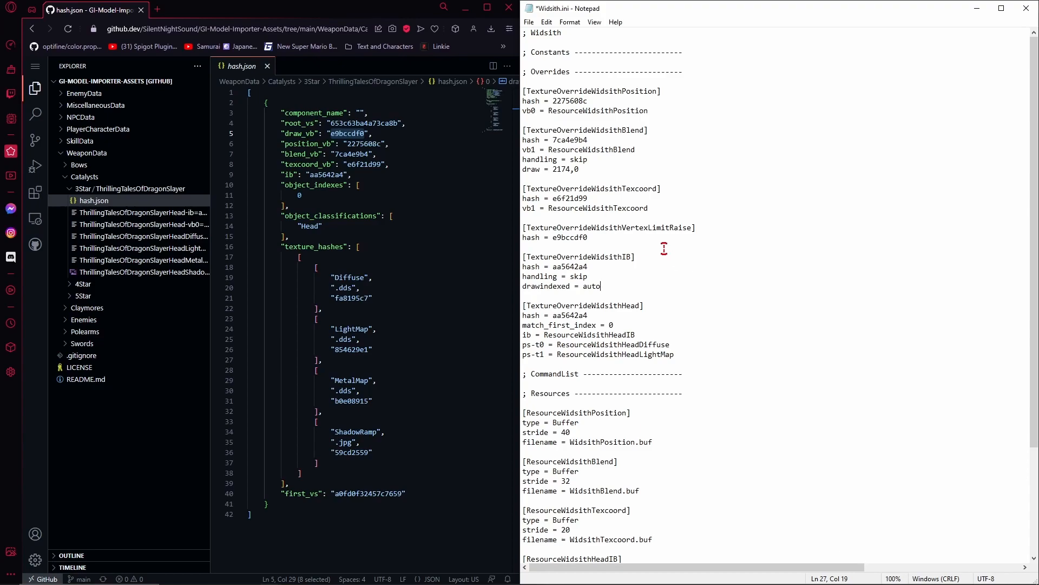
{"action": "left_click_drag", "start_coordinate": [665, 249], "coordinate": [524, 220]}
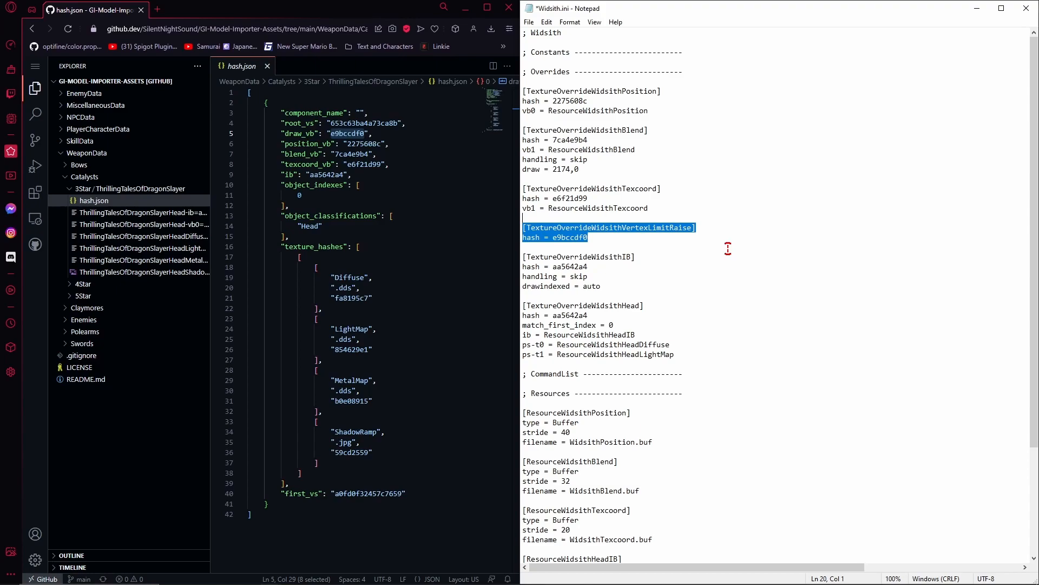
{"action": "left_click", "coordinate": [352, 126]}
{"action": "double_click", "coordinate": [349, 132]}
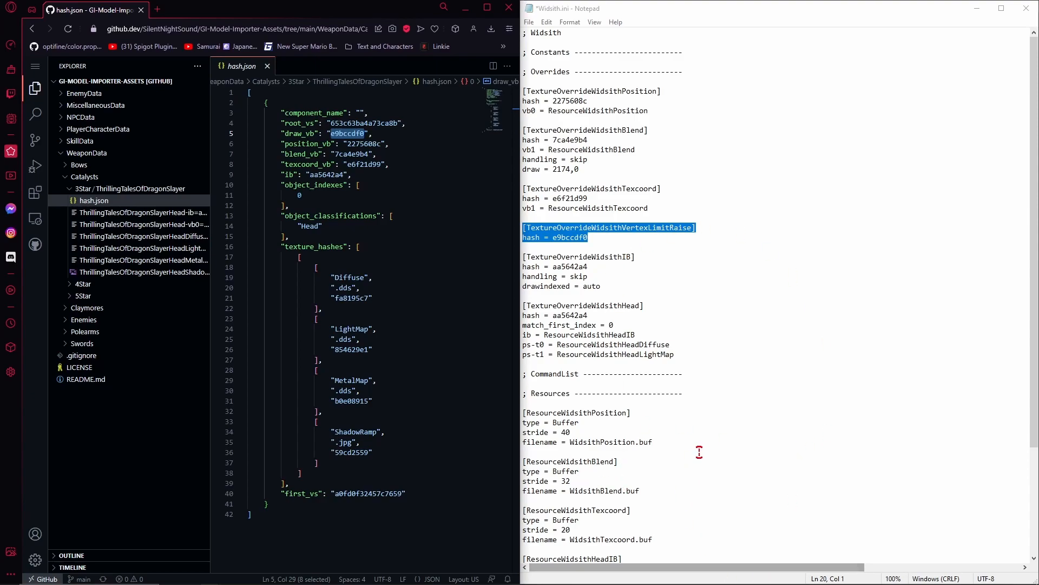
Save the edited Widsith.ini and close it
{"action": "left_click", "coordinate": [738, 254]}
{"action": "key", "text": "ctrl+s"}
{"action": "left_click", "coordinate": [1033, 5]}
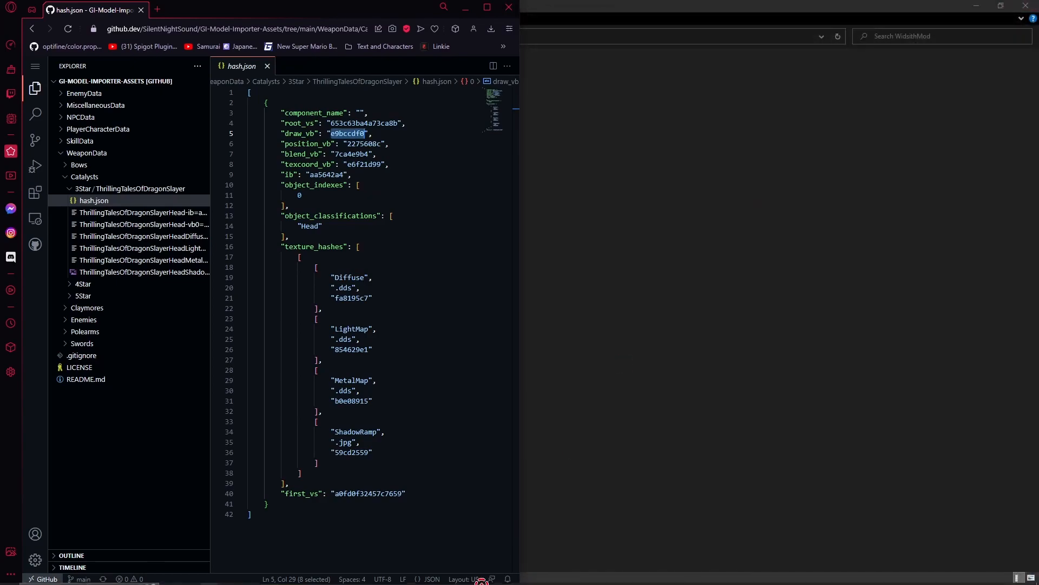
Copy the WidsithMod folder from the Catalysts folder into the 3dmigoto2 Mods folder
{"action": "left_click", "coordinate": [607, 428]}
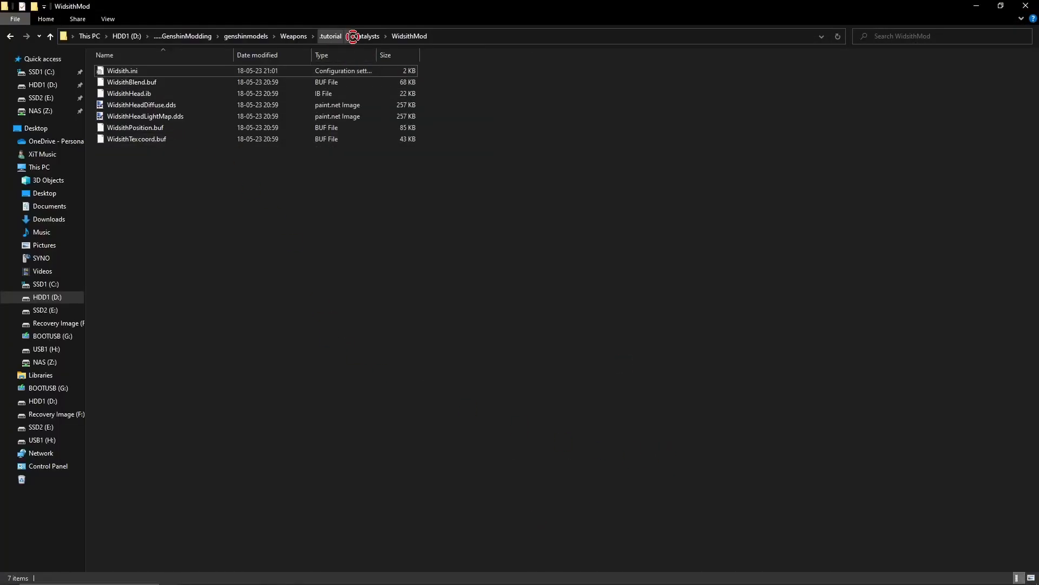
{"action": "left_click", "coordinate": [354, 36]}
{"action": "left_click_drag", "start_coordinate": [237, 190], "coordinate": [161, 131]}
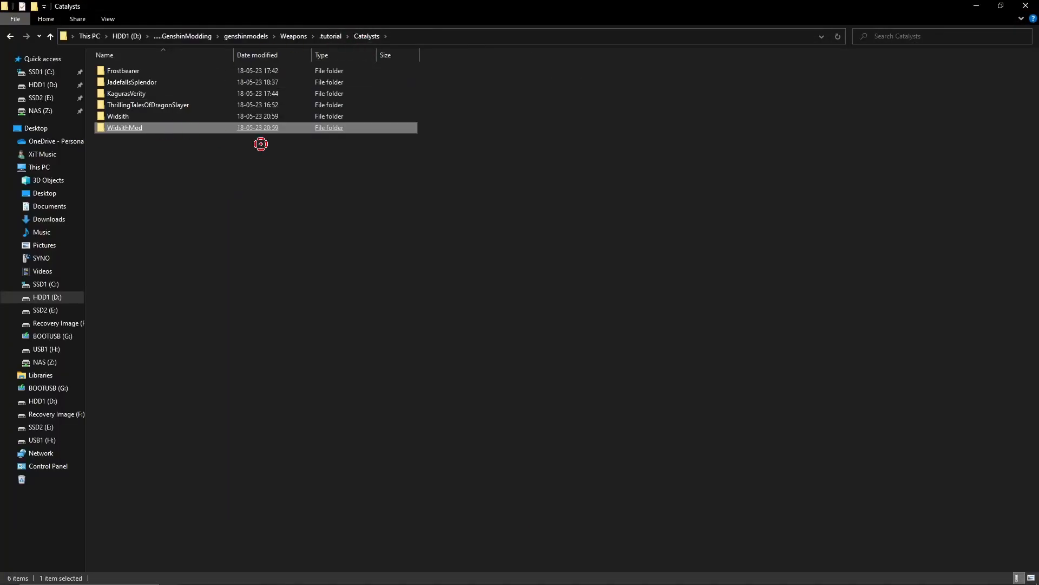
{"action": "mouse_move", "coordinate": [376, 578]}
{"action": "mouse_move", "coordinate": [170, 576]}
{"action": "left_click", "coordinate": [372, 528]}
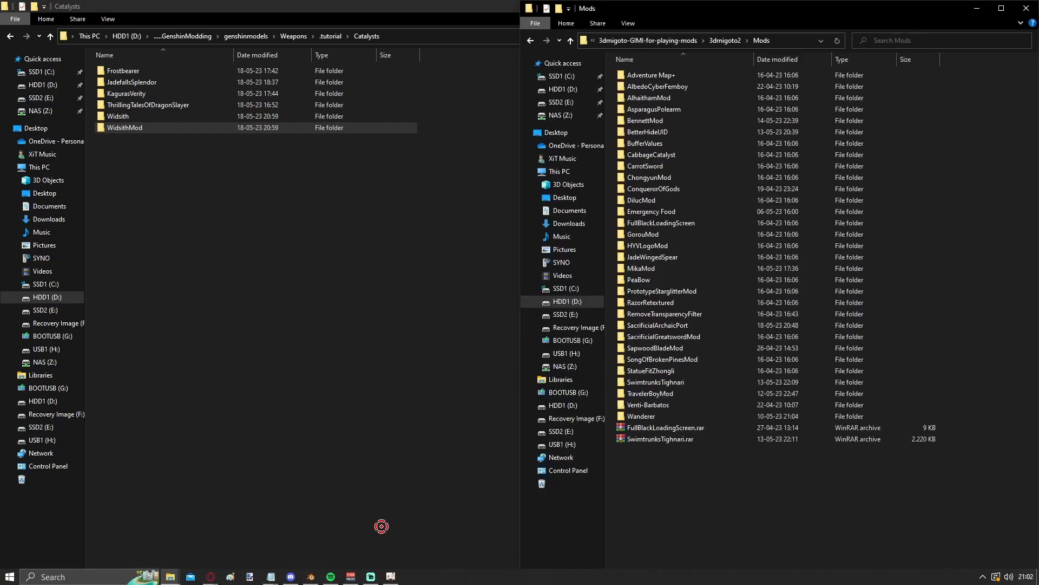
{"action": "key", "text": "ctrl+v"}
{"action": "left_click", "coordinate": [728, 504]}
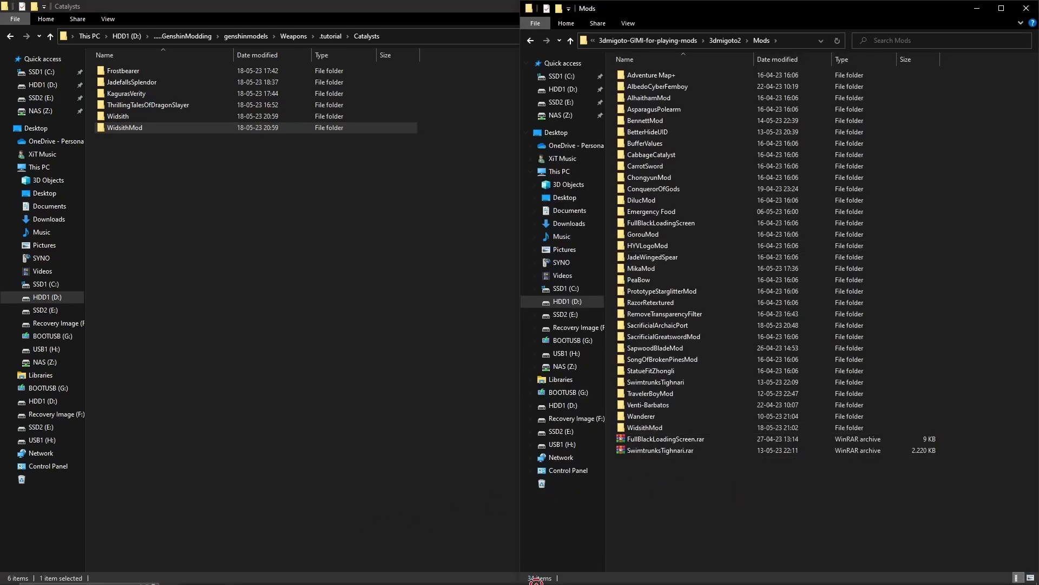
Switch to Genshin Impact, open Baizhu's weapon selection, reload the mods and select a three-star purple book catalyst
{"action": "left_click", "coordinate": [410, 576]}
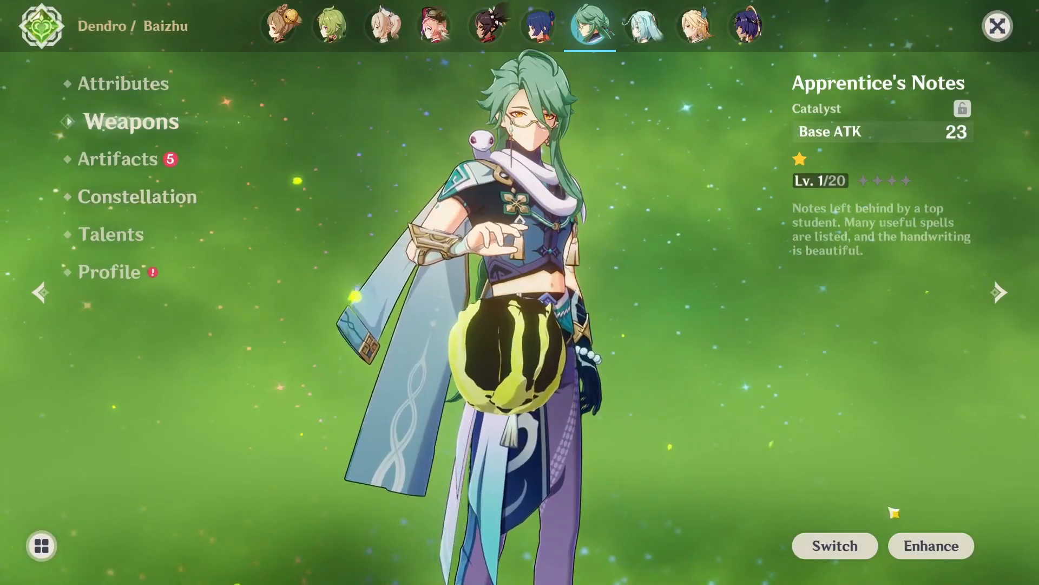
{"action": "left_click", "coordinate": [835, 545]}
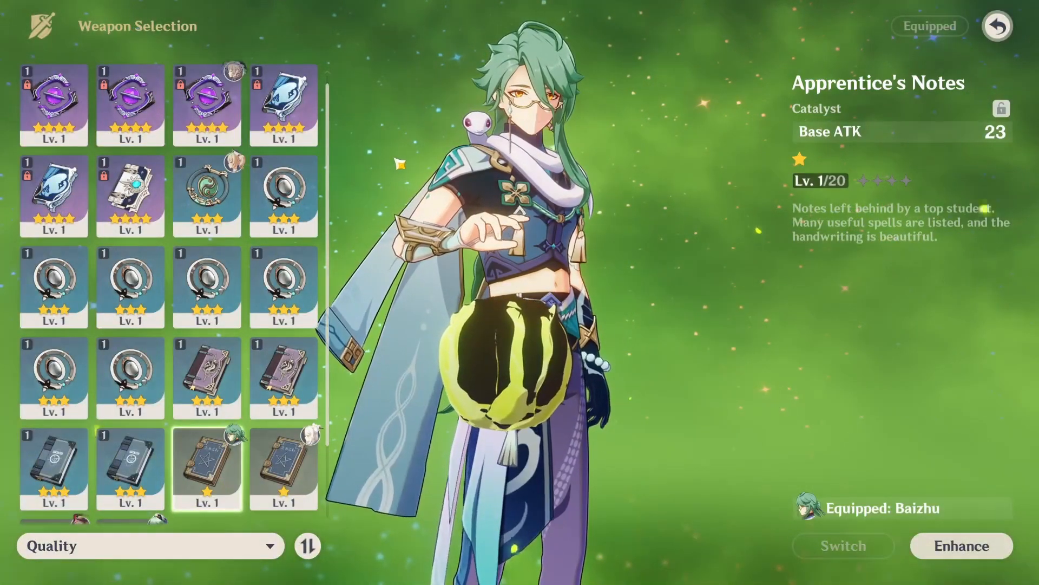
{"action": "key", "text": "F10"}
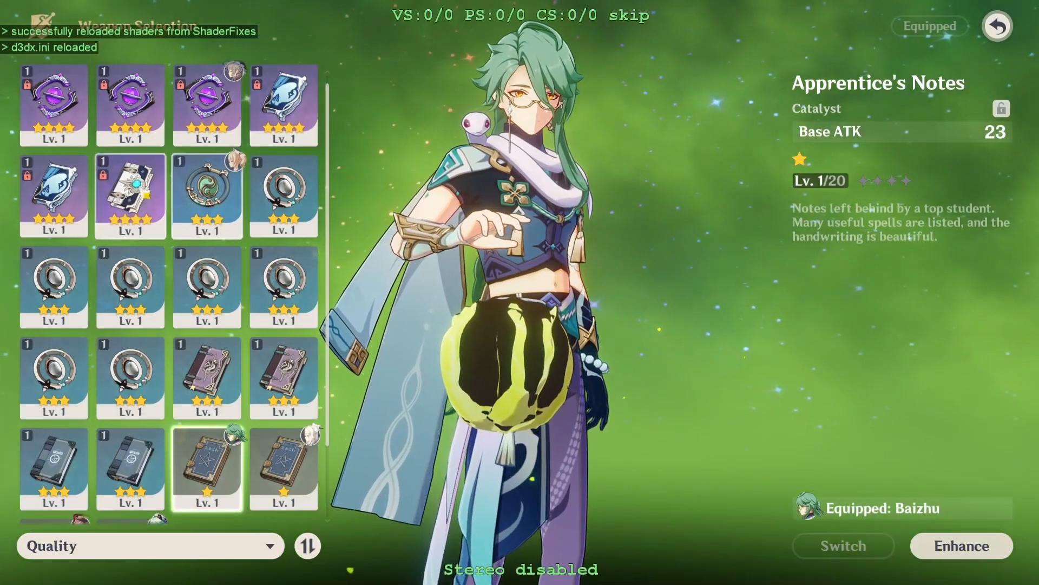
{"action": "left_click", "coordinate": [207, 374]}
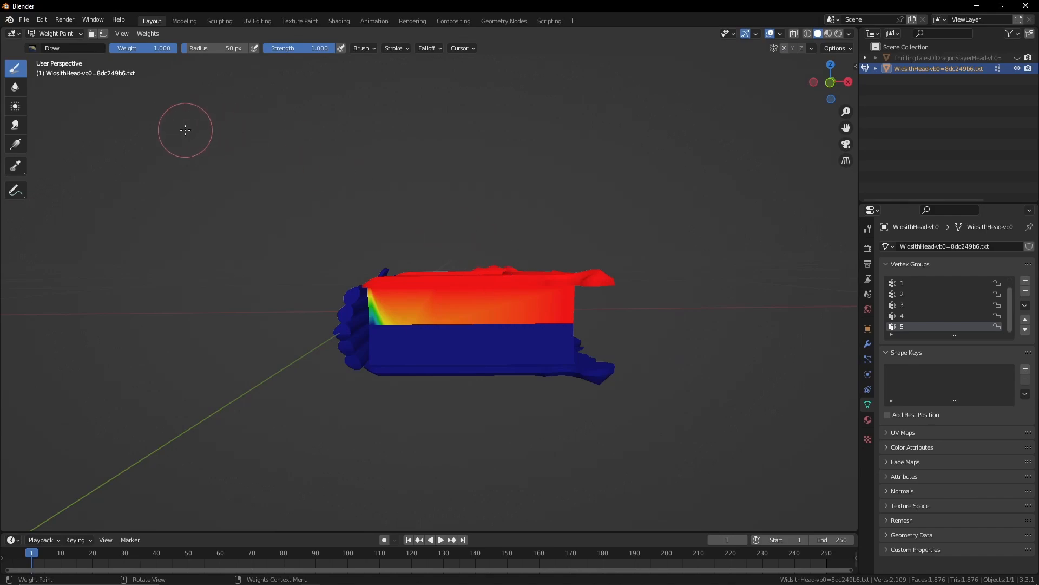
In Blender, return to Object Mode and delete both the ThrillingTalesOfDragonSlayer and Widsith meshes from the scene
{"action": "left_click", "coordinate": [54, 33]}
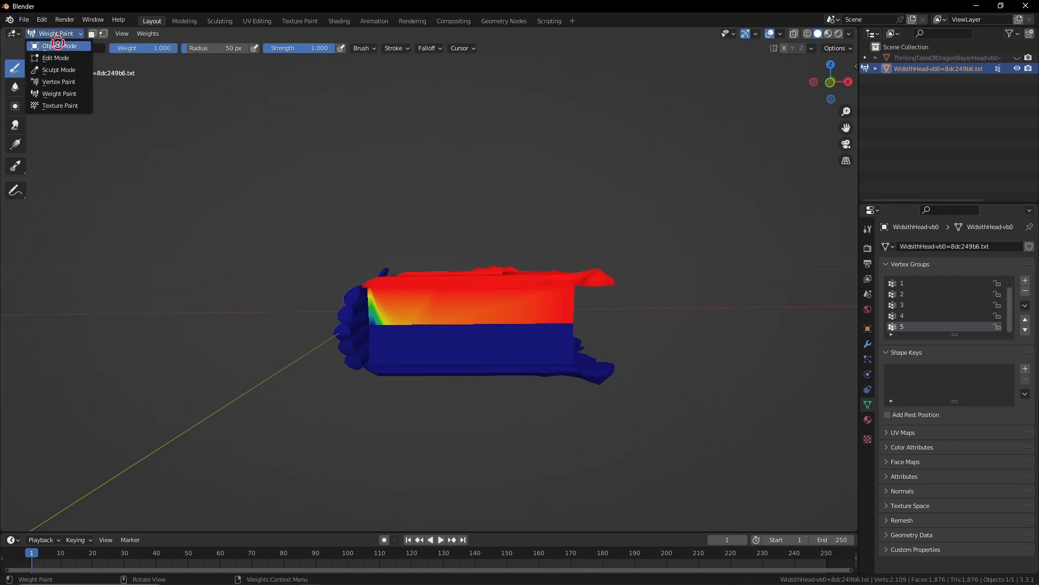
{"action": "left_click", "coordinate": [54, 45]}
{"action": "middle_click_drag", "start_coordinate": [482, 186], "coordinate": [464, 195]}
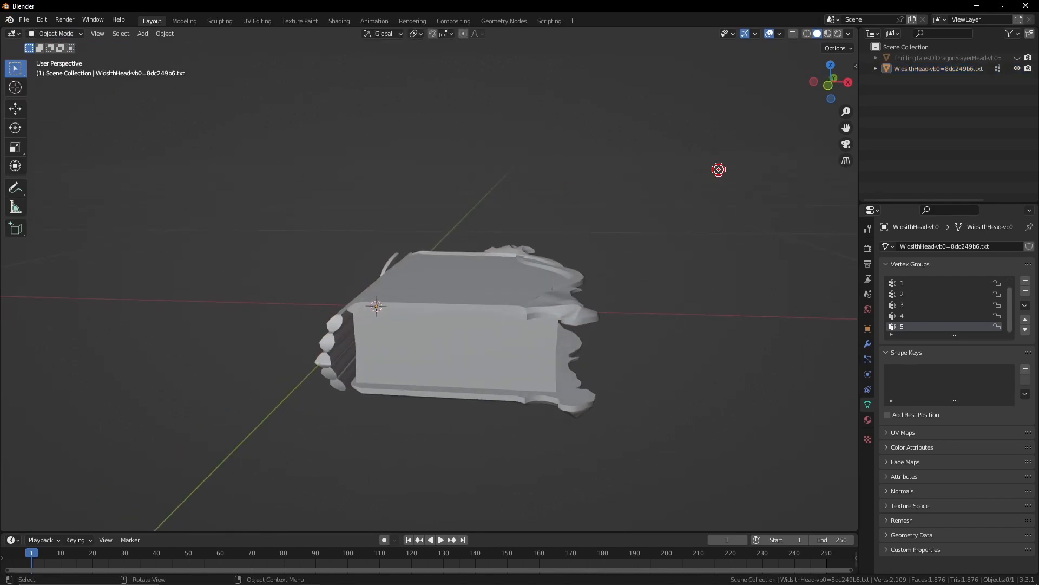
{"action": "left_click_drag", "start_coordinate": [1014, 153], "coordinate": [944, 54]}
{"action": "key", "text": "Delete"}
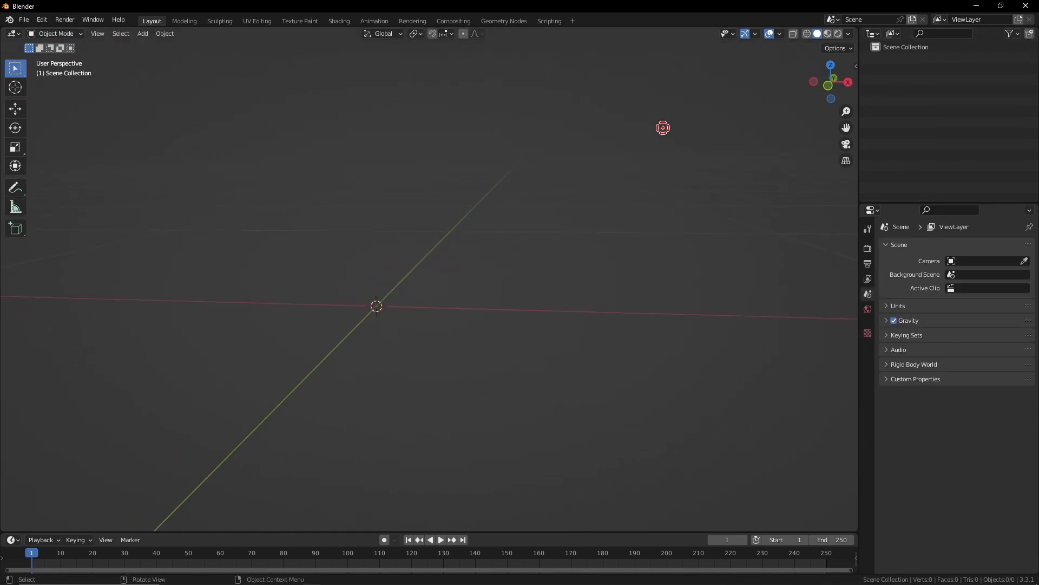
Import the FavoniusWarbowHead ib and vb0 files from the Bows folder as a 3DMigoto frame analysis dump
{"action": "left_click", "coordinate": [31, 20]}
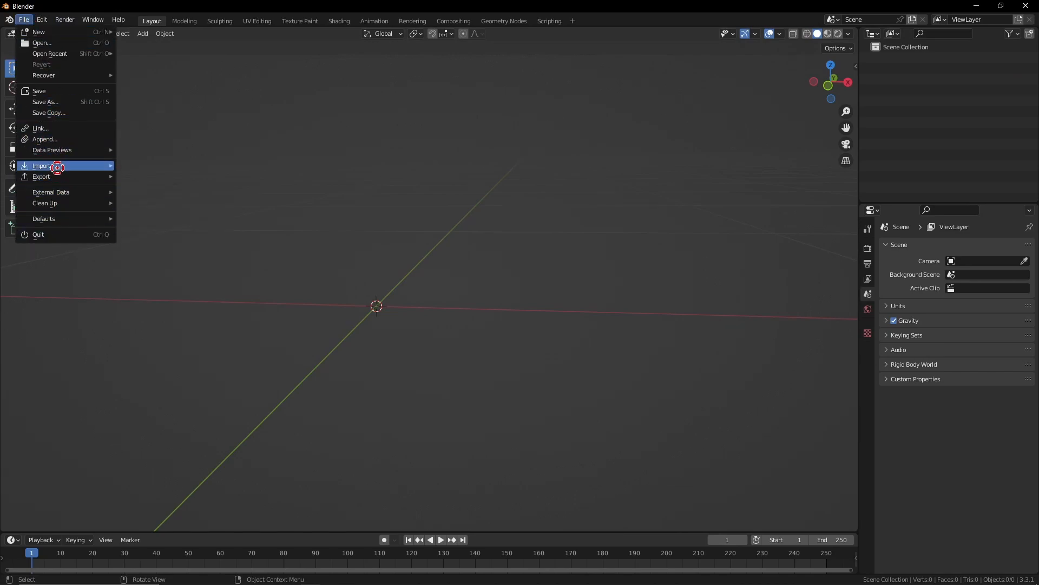
{"action": "mouse_move", "coordinate": [59, 166]}
{"action": "left_click", "coordinate": [220, 318]}
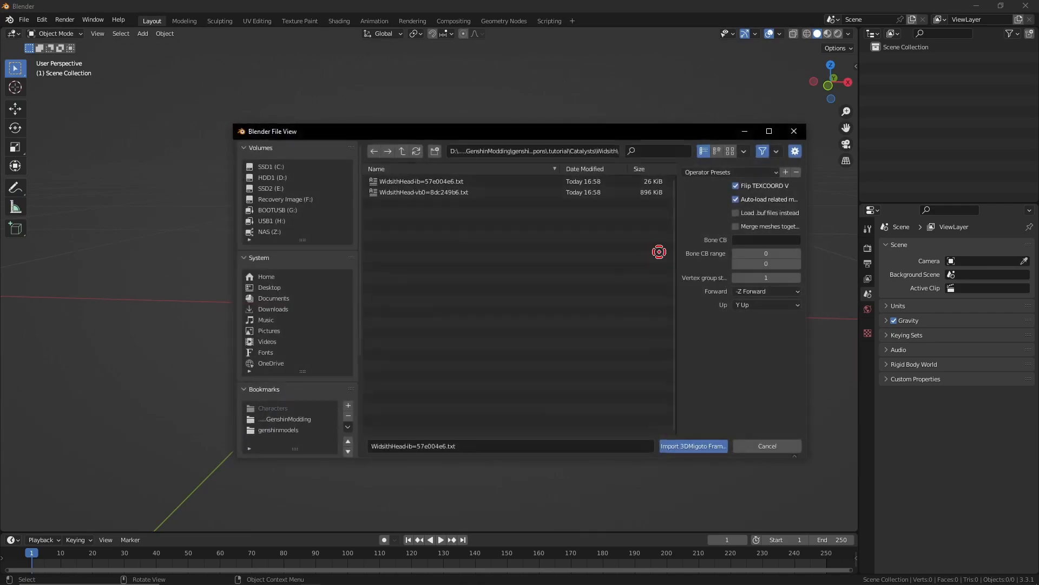
{"action": "left_click", "coordinate": [401, 151]}
{"action": "left_click", "coordinate": [401, 150]}
{"action": "double_click", "coordinate": [394, 181]}
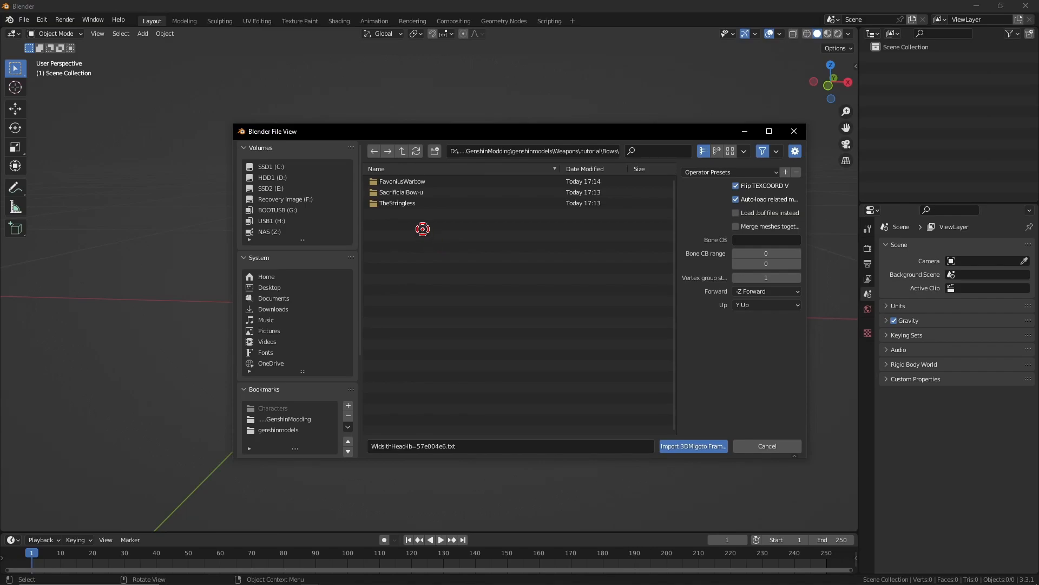
{"action": "double_click", "coordinate": [414, 182]}
{"action": "key", "text": "a"}
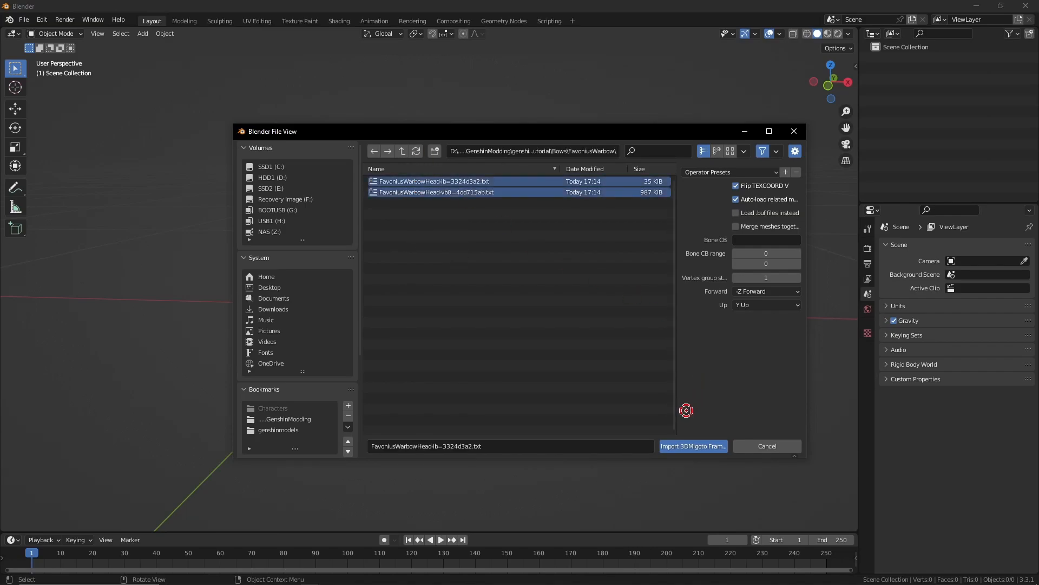
{"action": "left_click", "coordinate": [686, 446]}
Import the SacrificialBowHead ib and vb0 files from the SacrificialBow-u folder as a 3DMigoto frame analysis dump
{"action": "left_click", "coordinate": [24, 19]}
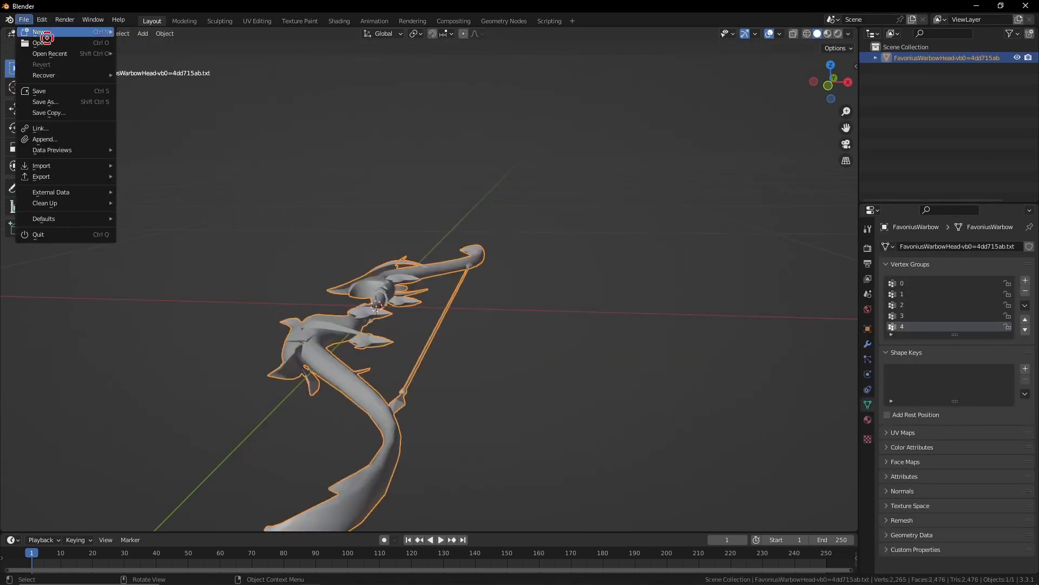
{"action": "mouse_move", "coordinate": [53, 166]}
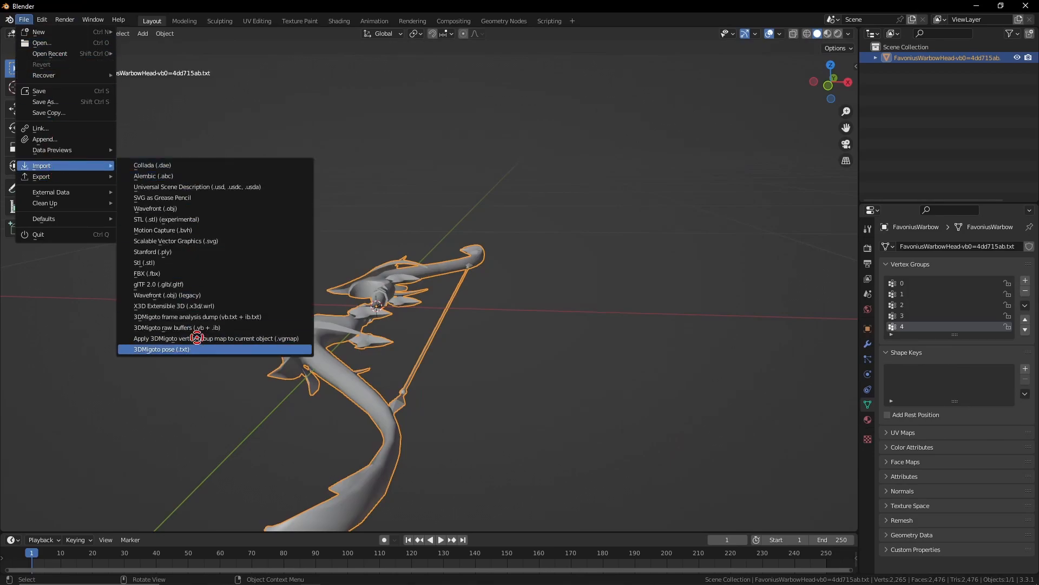
{"action": "left_click", "coordinate": [206, 317]}
{"action": "left_click", "coordinate": [402, 151]}
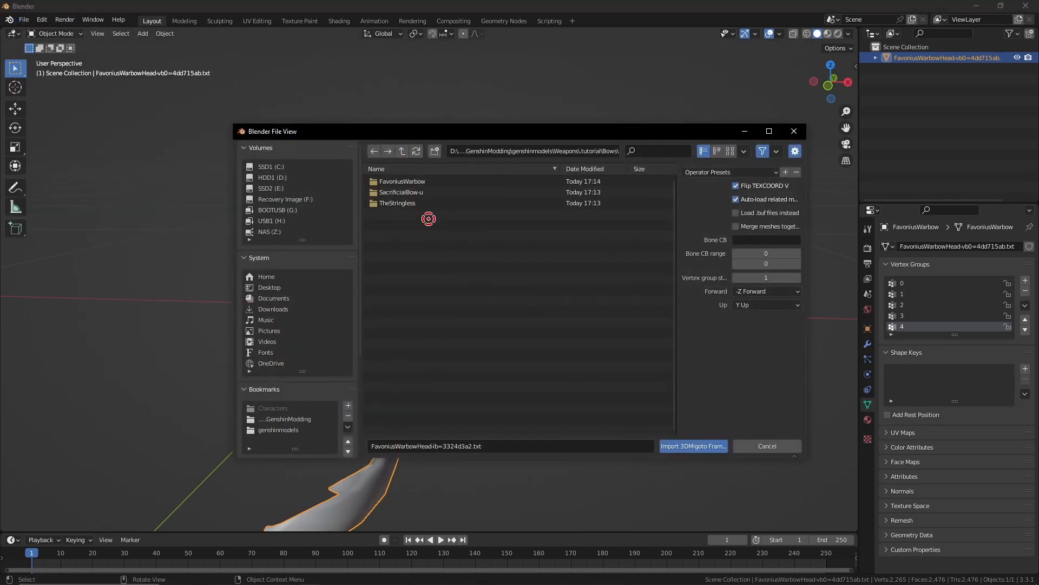
{"action": "double_click", "coordinate": [423, 193]}
{"action": "key", "text": "a"}
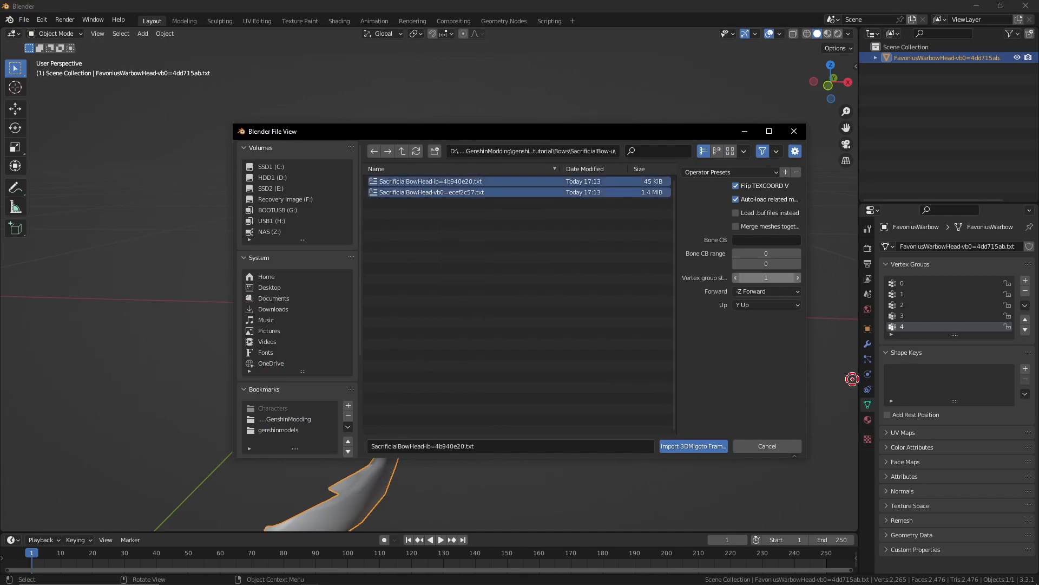
{"action": "left_click", "coordinate": [693, 446]}
Put the FavoniusWarbow mesh into Weight Paint mode and hide the SacrificialBow mesh
{"action": "middle_click_drag", "start_coordinate": [570, 255], "coordinate": [464, 298]}
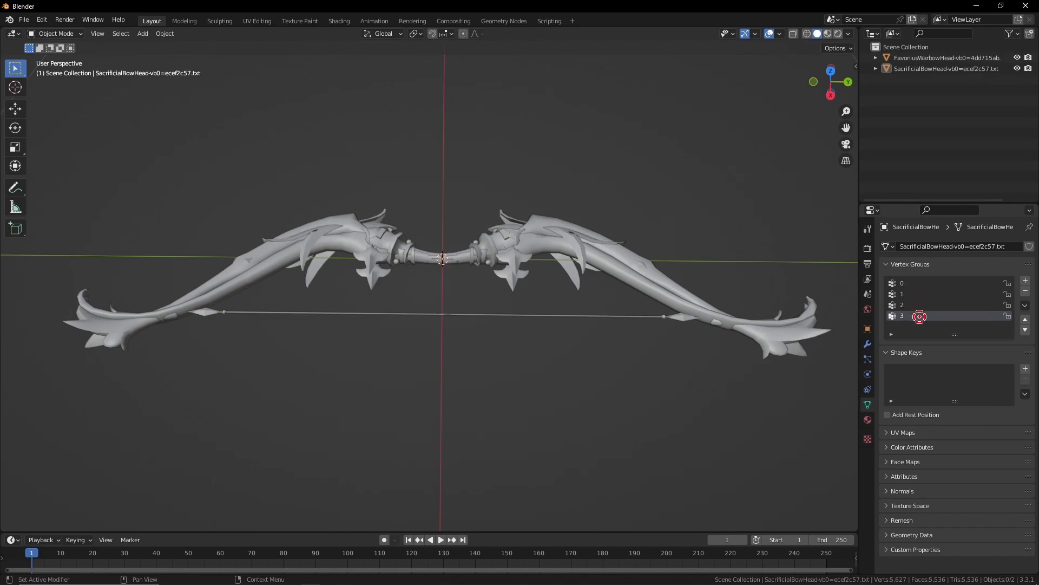
{"action": "left_click", "coordinate": [921, 58]}
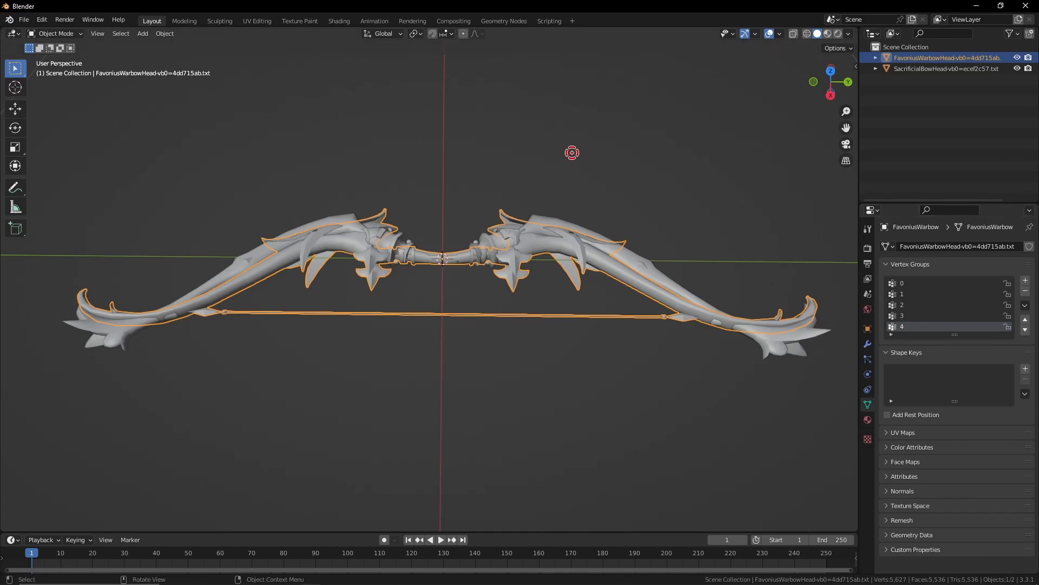
{"action": "left_click", "coordinate": [574, 154]}
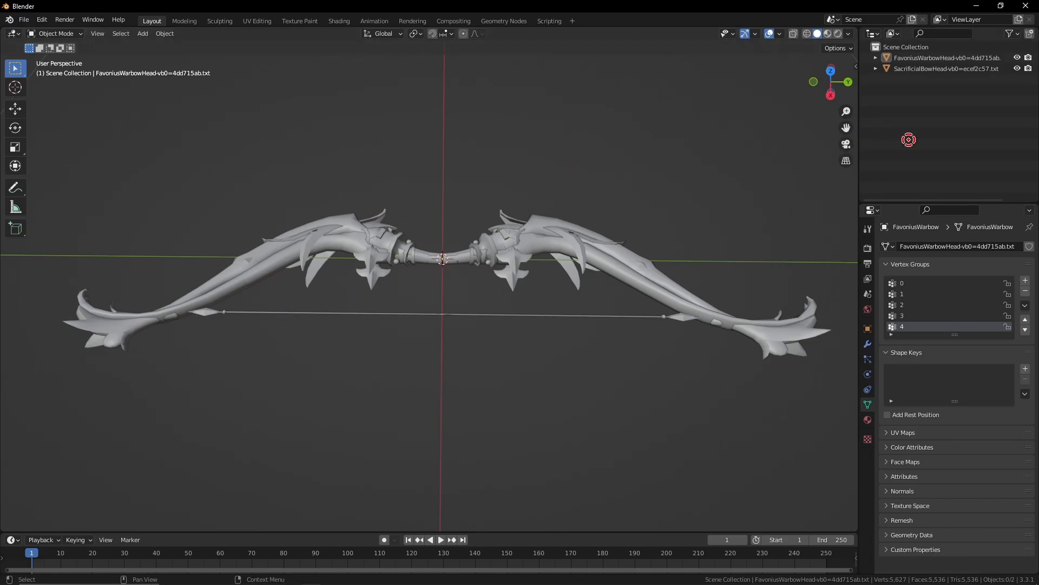
{"action": "left_click", "coordinate": [948, 57]}
{"action": "left_click", "coordinate": [52, 33]}
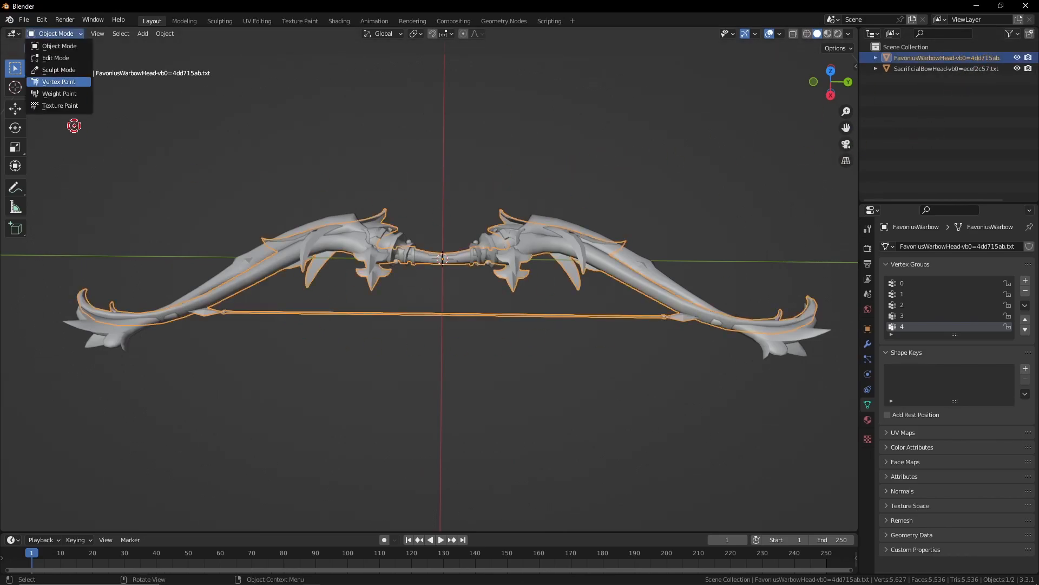
{"action": "left_click", "coordinate": [59, 94]}
{"action": "left_click", "coordinate": [1017, 69]}
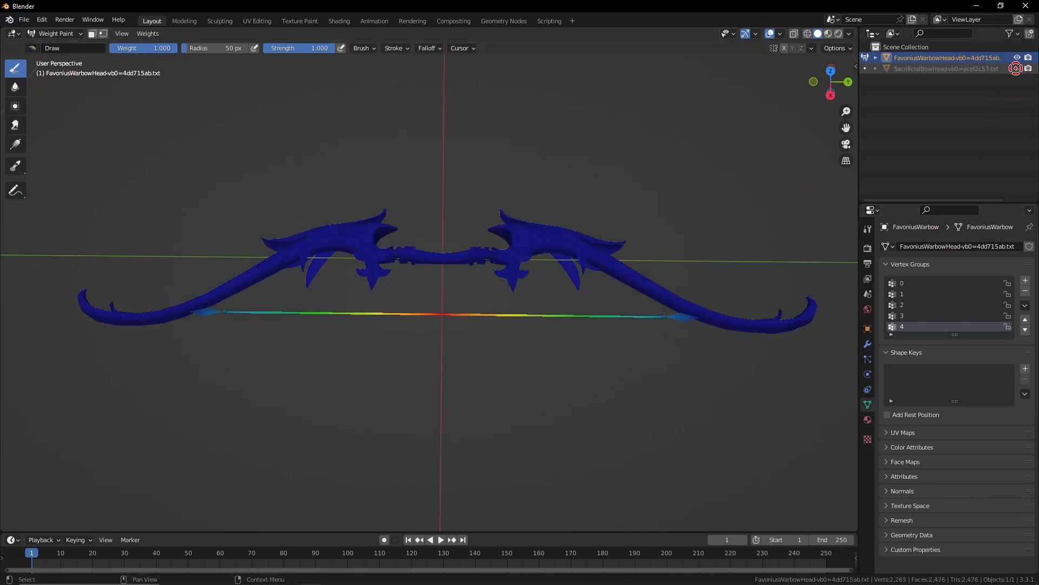
Examine the weights of the FavoniusWarbow mesh's vertex groups 0 through 4 one by one
{"action": "left_click", "coordinate": [913, 282]}
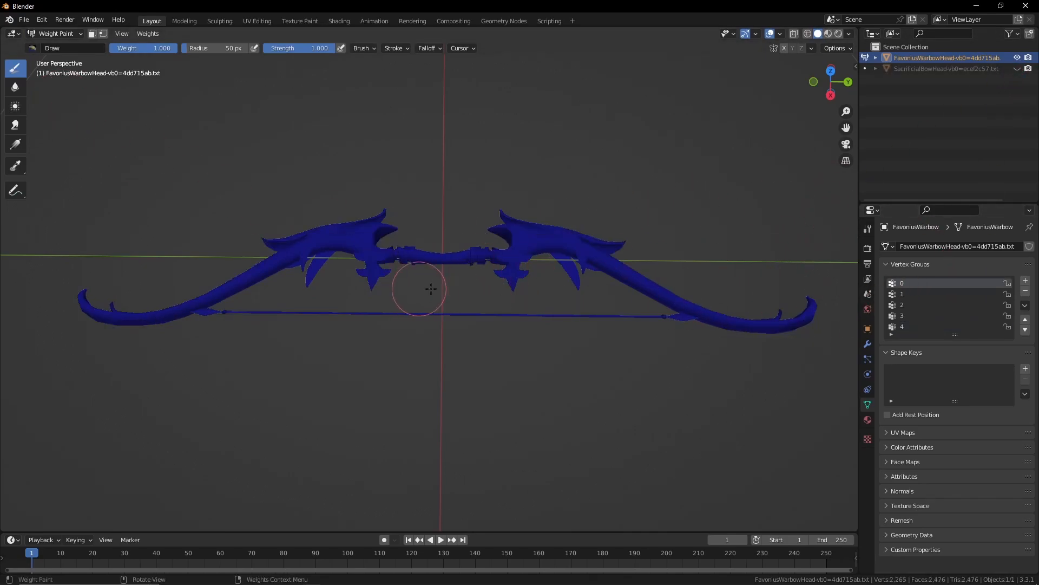
{"action": "middle_click_drag", "start_coordinate": [417, 290], "coordinate": [434, 289]}
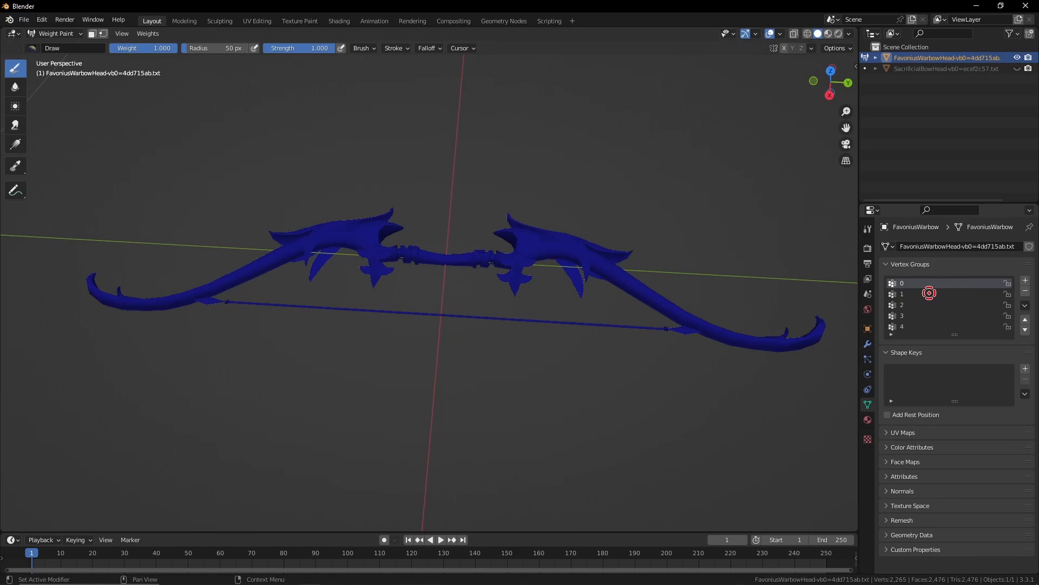
{"action": "left_click", "coordinate": [950, 292]}
{"action": "left_click", "coordinate": [933, 305]}
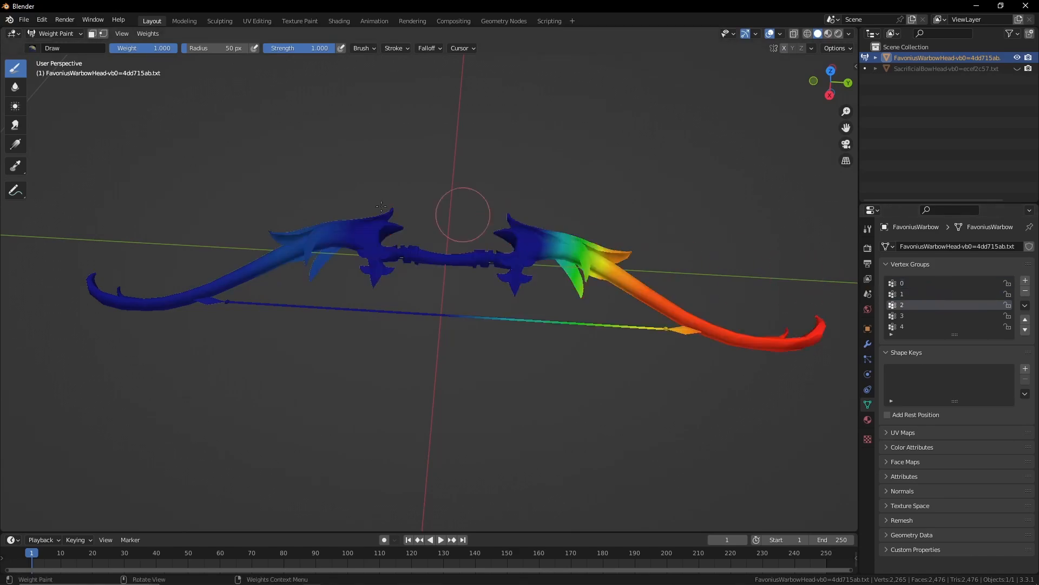
{"action": "left_click", "coordinate": [931, 316]}
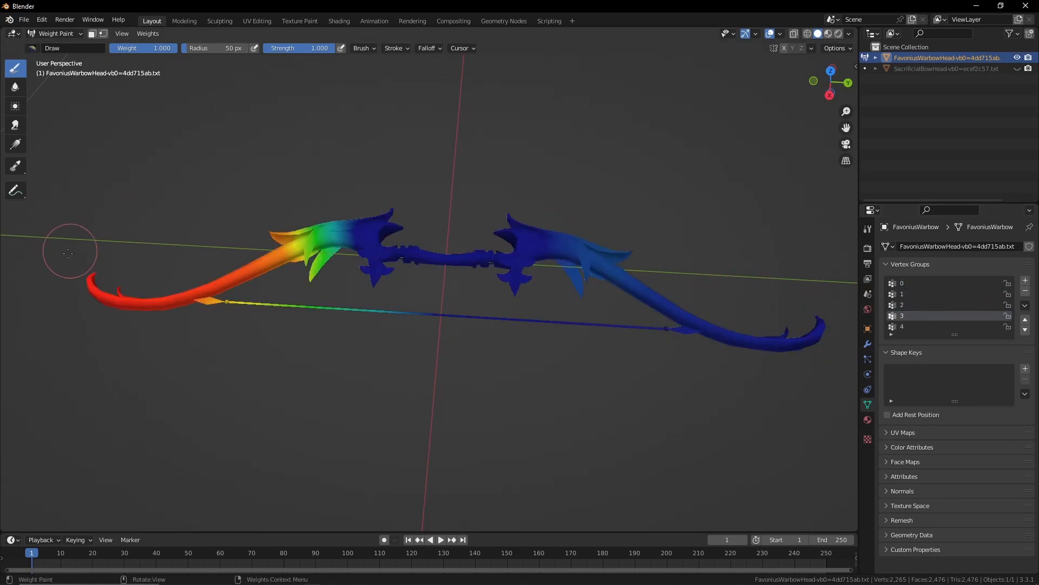
{"action": "left_click", "coordinate": [920, 326]}
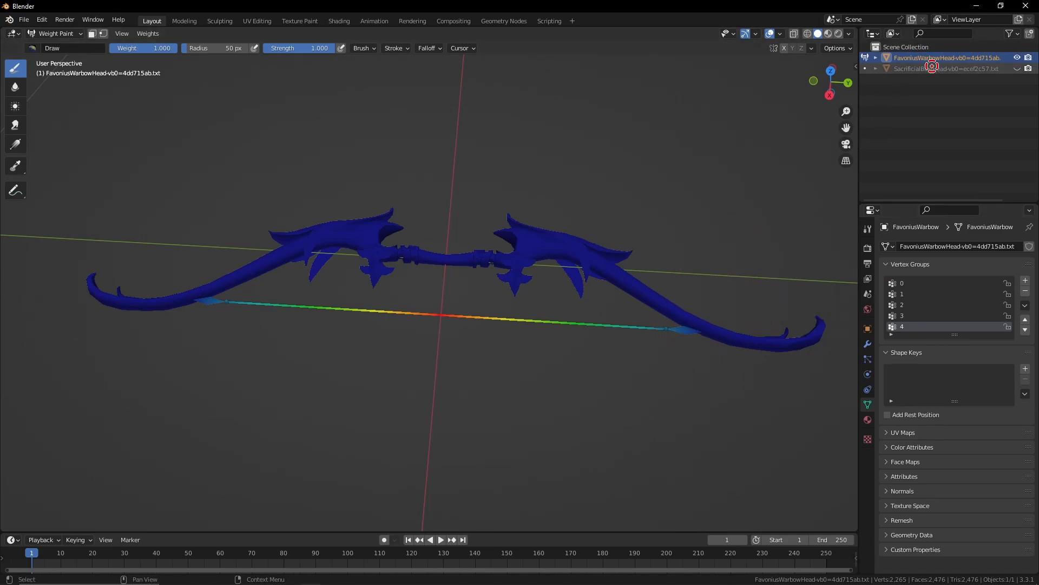
Switch Weight Paint mode to the SacrificialBow mesh with the FavoniusWarbow hidden and examine vertex groups 0 through 3
{"action": "left_click", "coordinate": [1017, 68]}
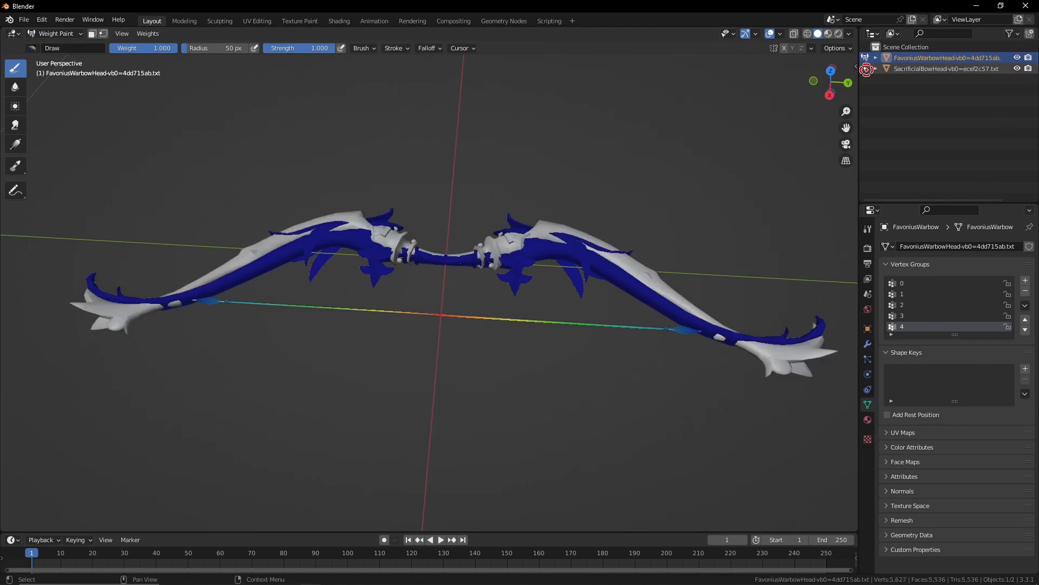
{"action": "left_click", "coordinate": [866, 69]}
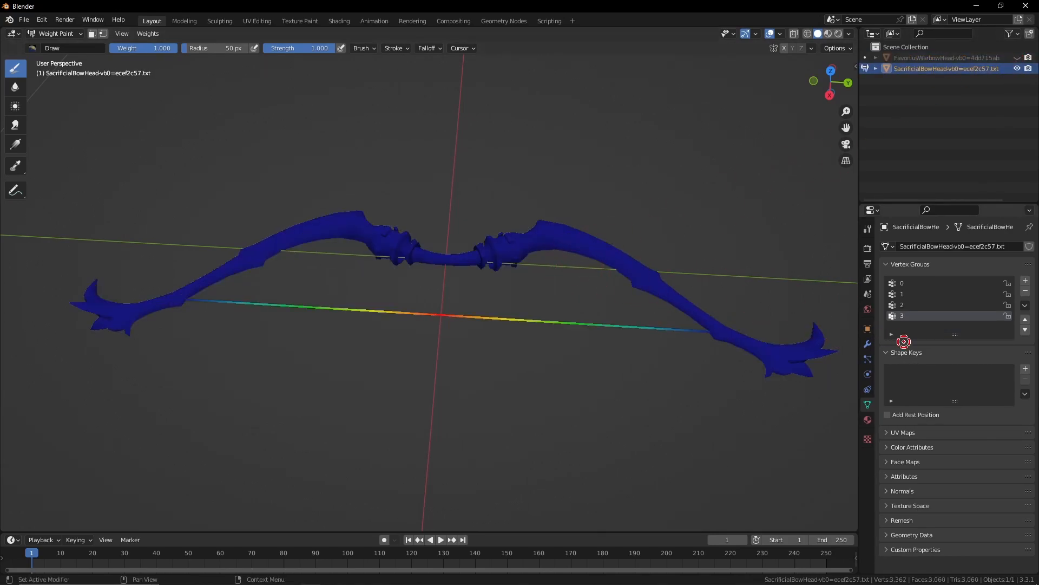
{"action": "left_click", "coordinate": [912, 282]}
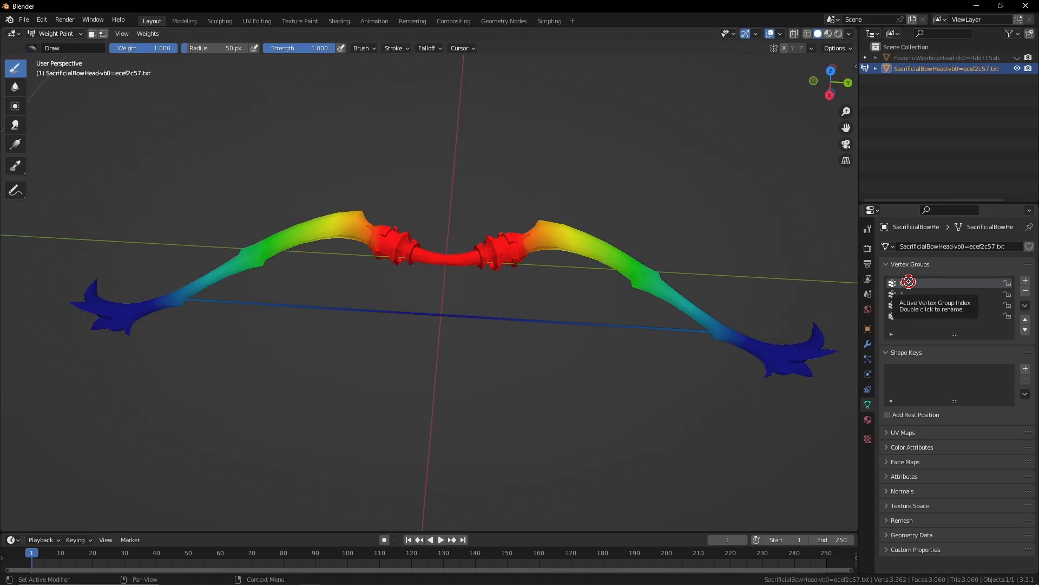
{"action": "left_click", "coordinate": [916, 293]}
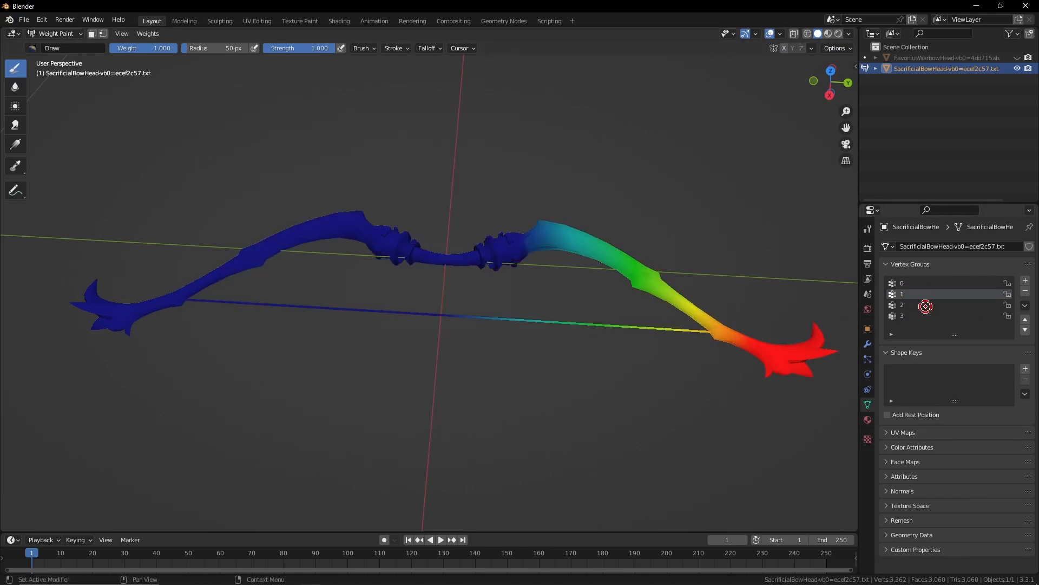
{"action": "left_click", "coordinate": [927, 305]}
{"action": "left_click", "coordinate": [922, 315]}
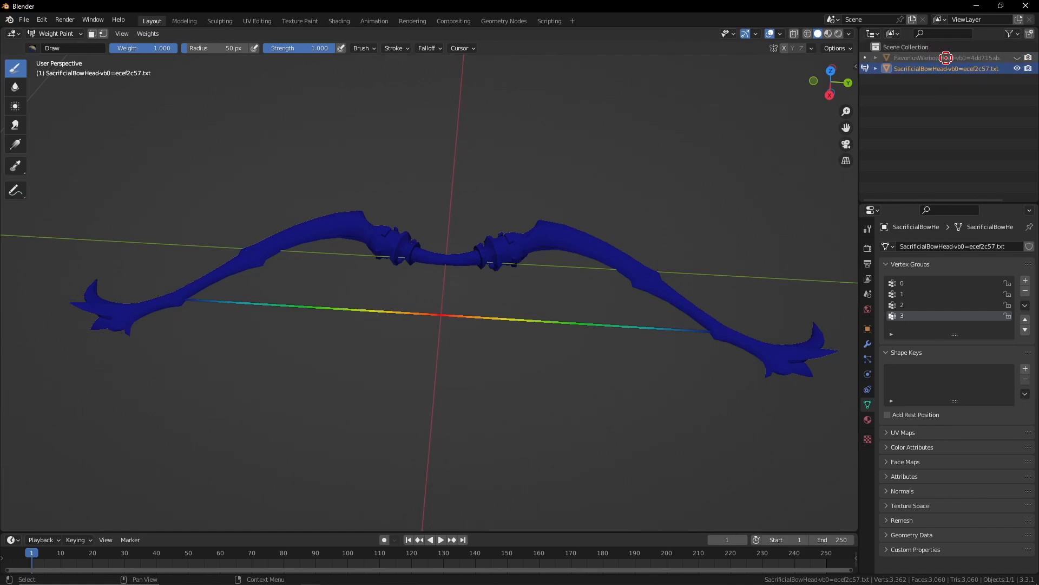
{"action": "left_click", "coordinate": [912, 295]}
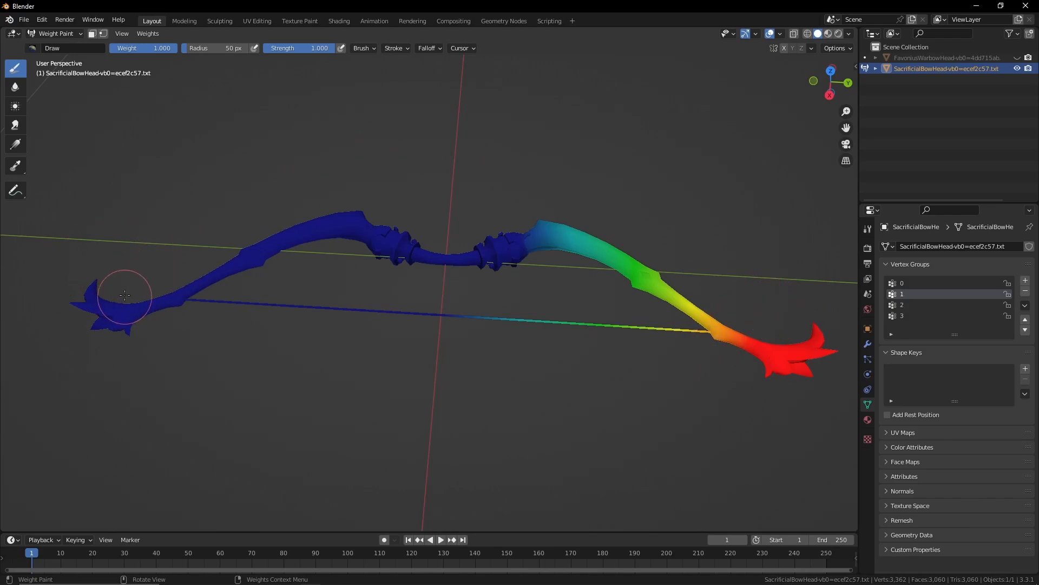
{"action": "left_click", "coordinate": [920, 305]}
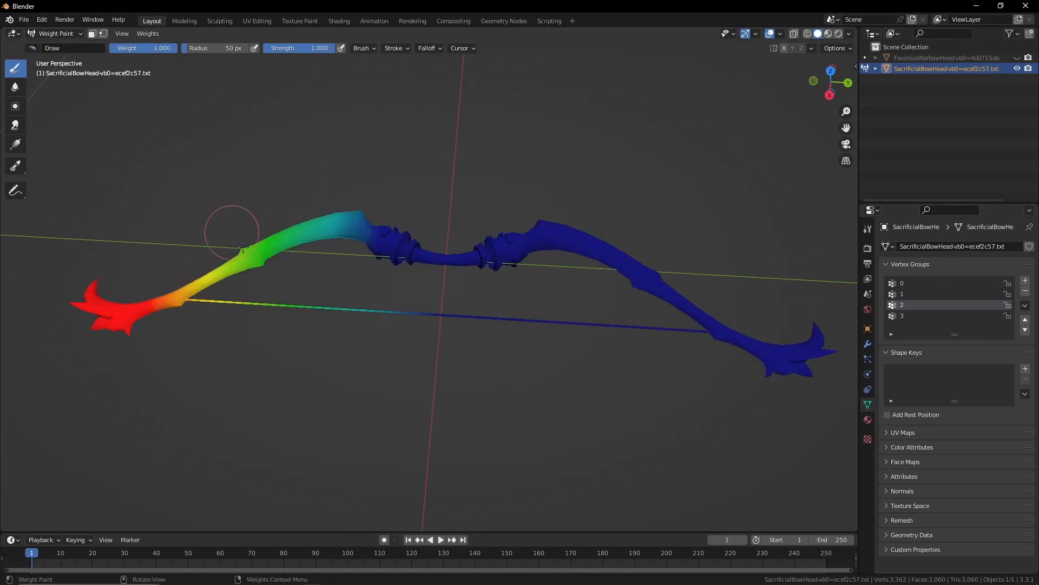
{"action": "left_click", "coordinate": [912, 316]}
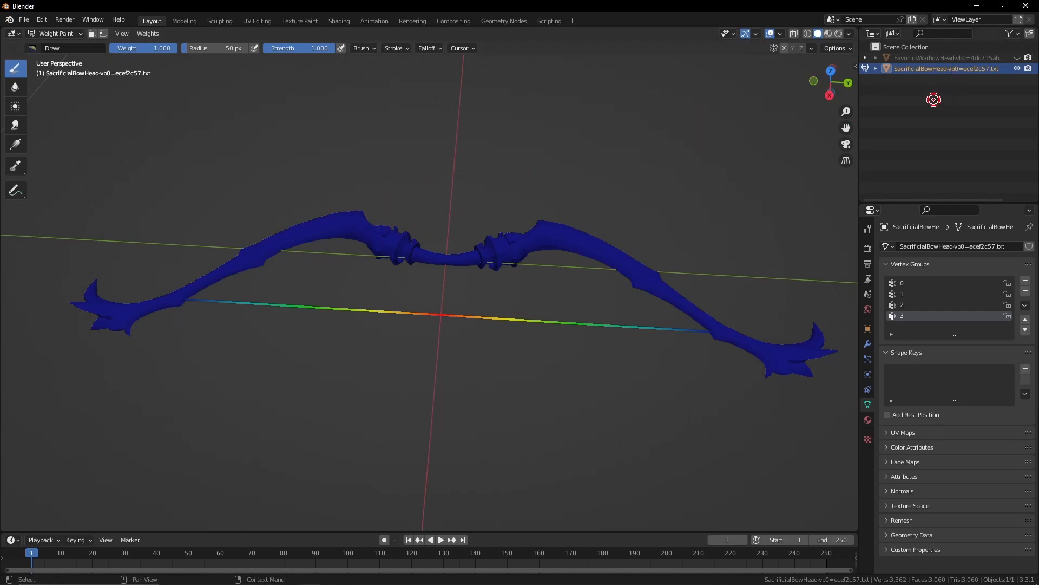
Compare against the FavoniusWarbow mesh's vertex group list and return weight painting to the SacrificialBow mesh alone
{"action": "left_click", "coordinate": [1017, 58]}
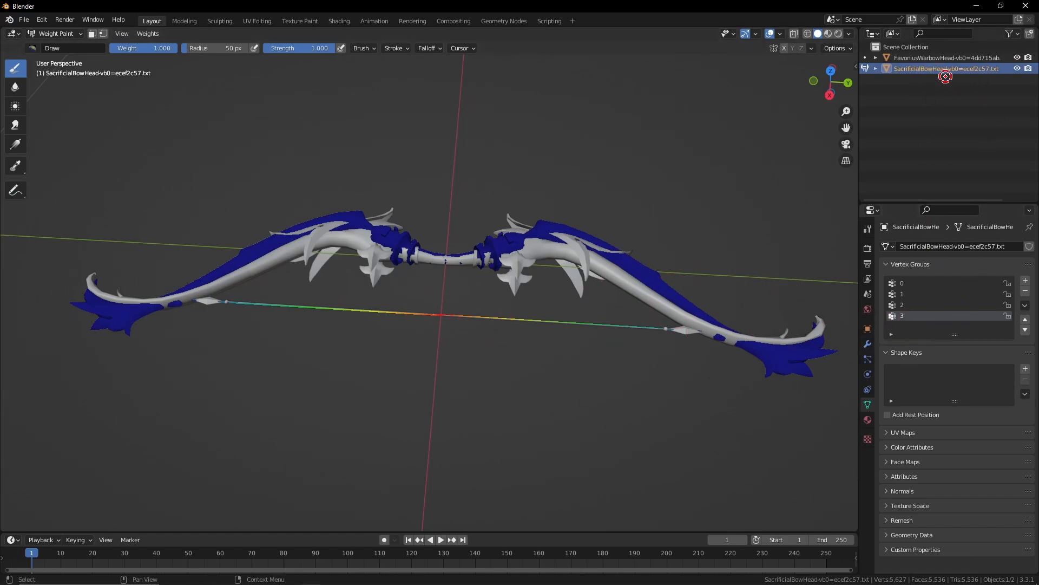
{"action": "left_click", "coordinate": [865, 58]}
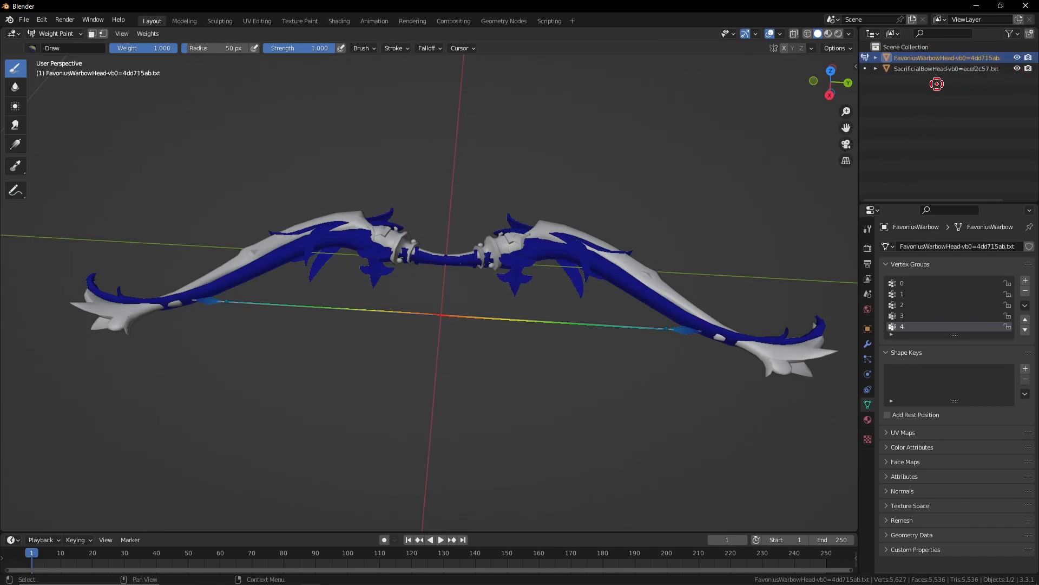
{"action": "left_click", "coordinate": [865, 69]}
{"action": "left_click", "coordinate": [1017, 57]}
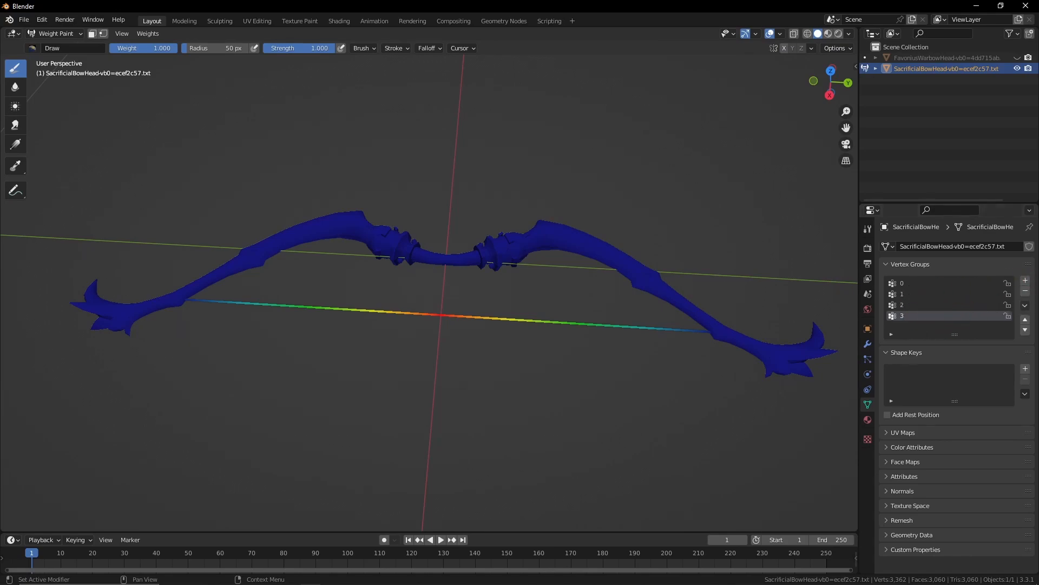
Add an empty vertex group to the SacrificialBow mesh and rename vertex group 3 as 4
{"action": "left_click", "coordinate": [1025, 280]}
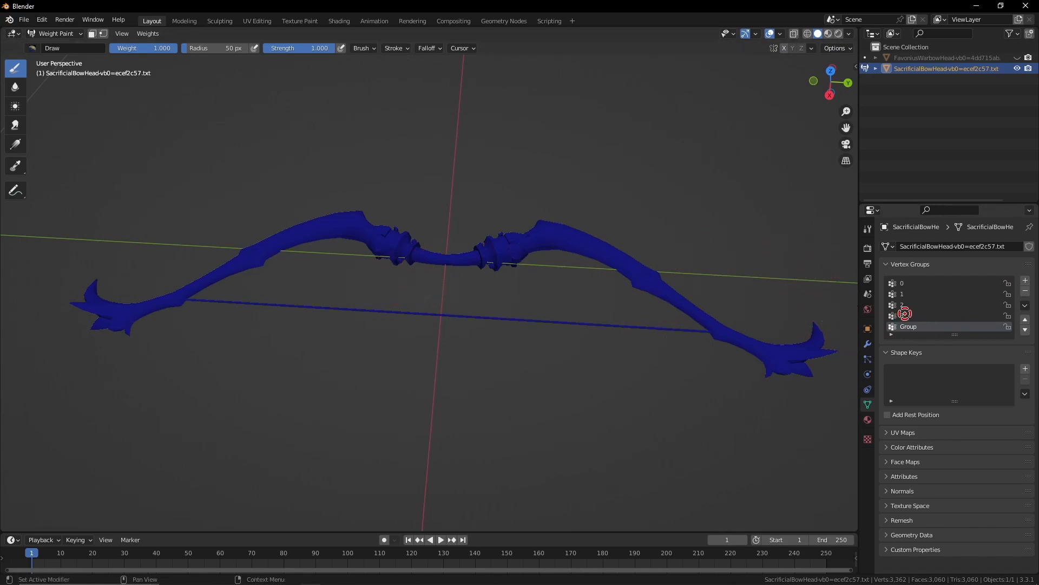
{"action": "left_click", "coordinate": [918, 316]}
{"action": "double_click", "coordinate": [917, 316]}
{"action": "type", "text": "4"}
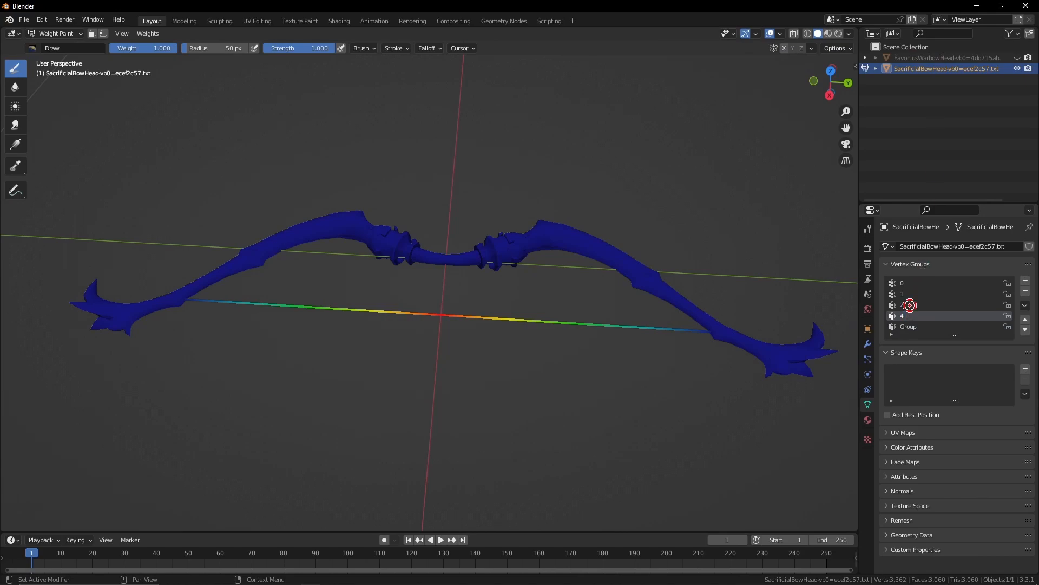
Rename the SacrificialBow's vertex groups 2, 1 and 0 as 3, 2 and 1 respectively
{"action": "left_click", "coordinate": [920, 304]}
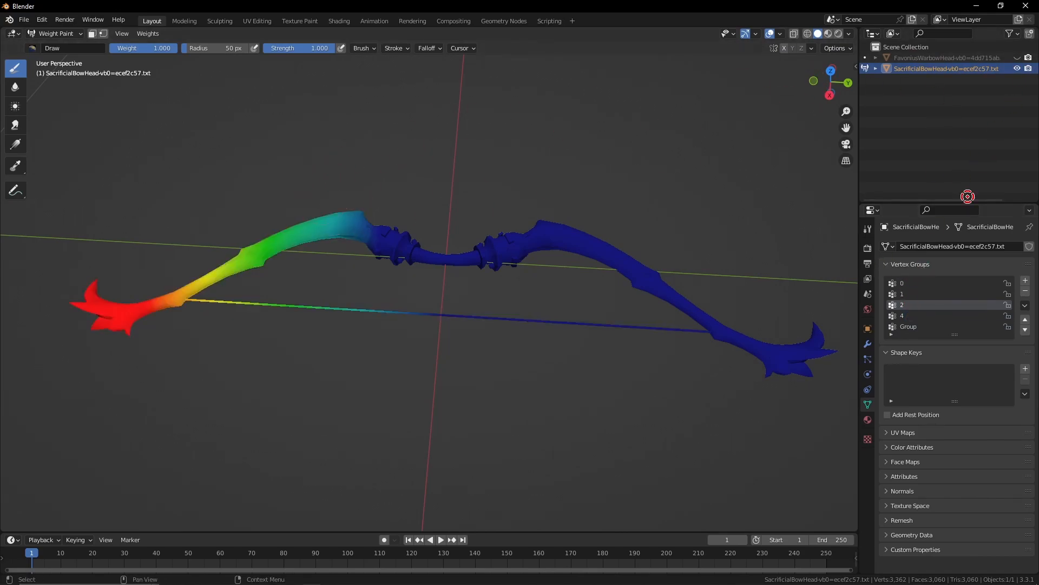
{"action": "double_click", "coordinate": [919, 305]}
{"action": "type", "text": "3"}
{"action": "left_click", "coordinate": [917, 156]}
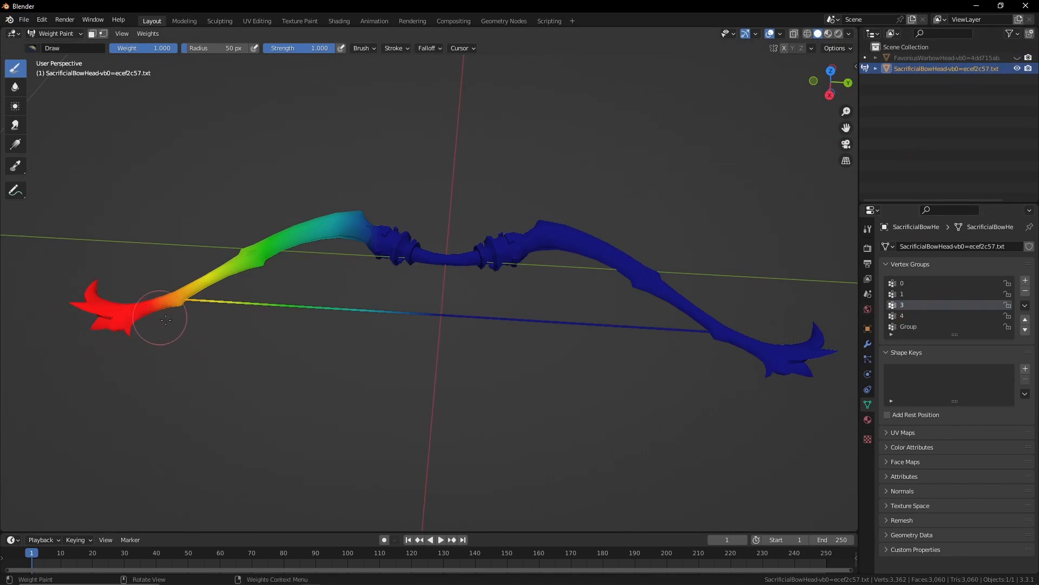
{"action": "double_click", "coordinate": [917, 296]}
{"action": "type", "text": "2"}
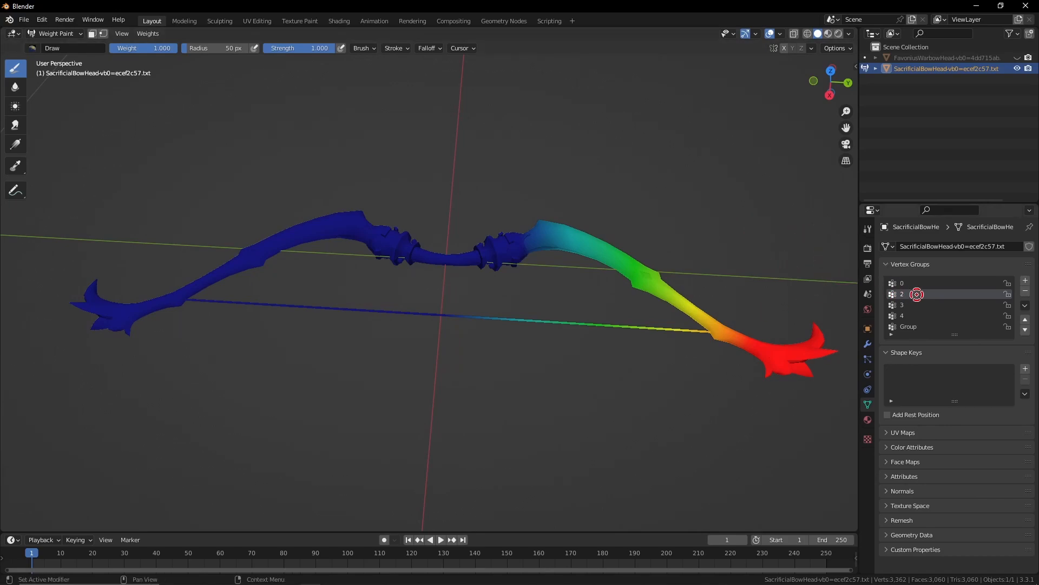
{"action": "double_click", "coordinate": [917, 283]}
{"action": "type", "text": "1"}
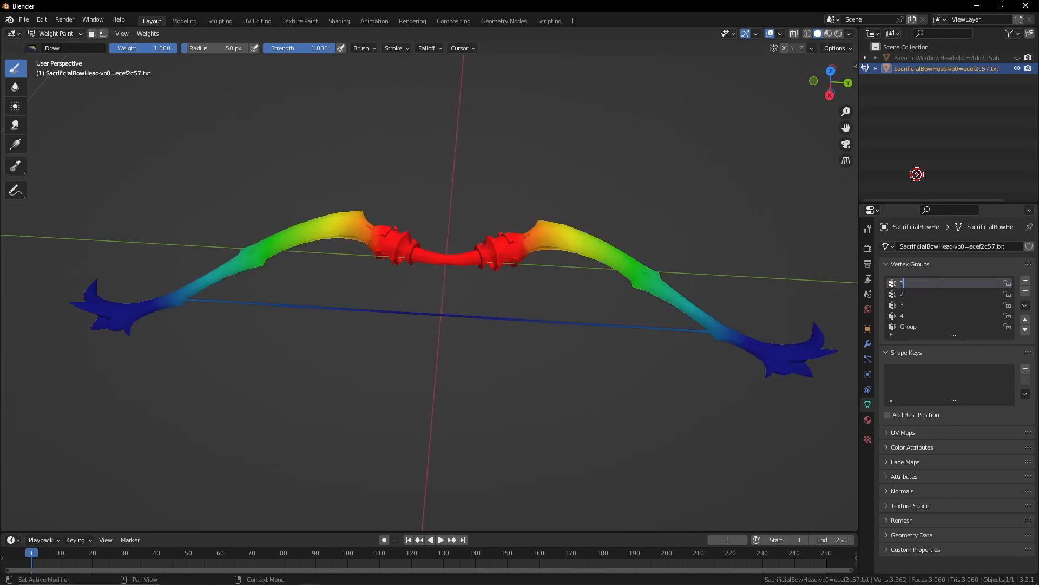
Rename the empty vertex group as 0 and sort the SacrificialBow's vertex groups by name
{"action": "double_click", "coordinate": [914, 327]}
{"action": "type", "text": "0"}
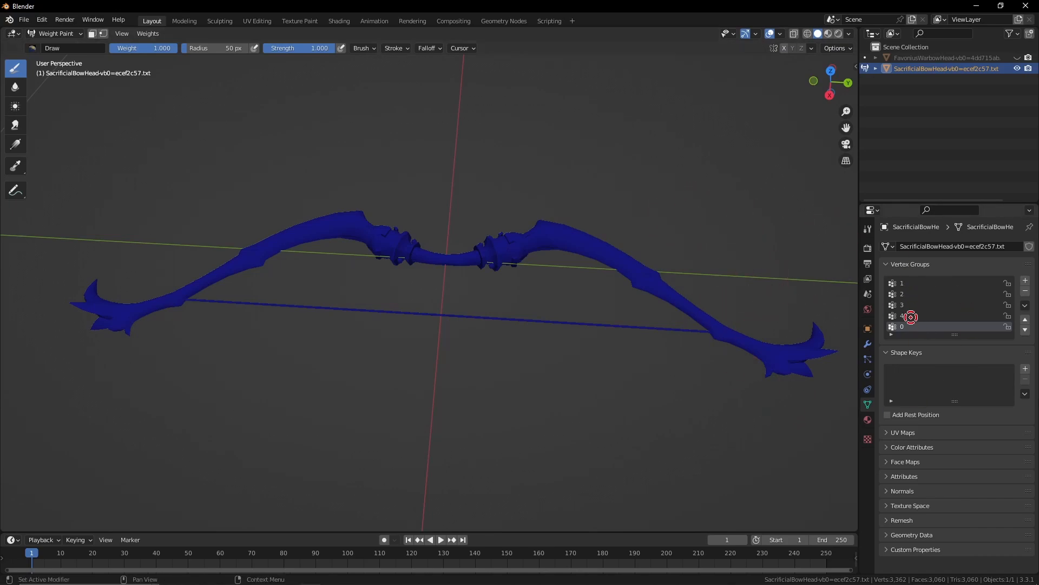
{"action": "left_click", "coordinate": [1026, 304]}
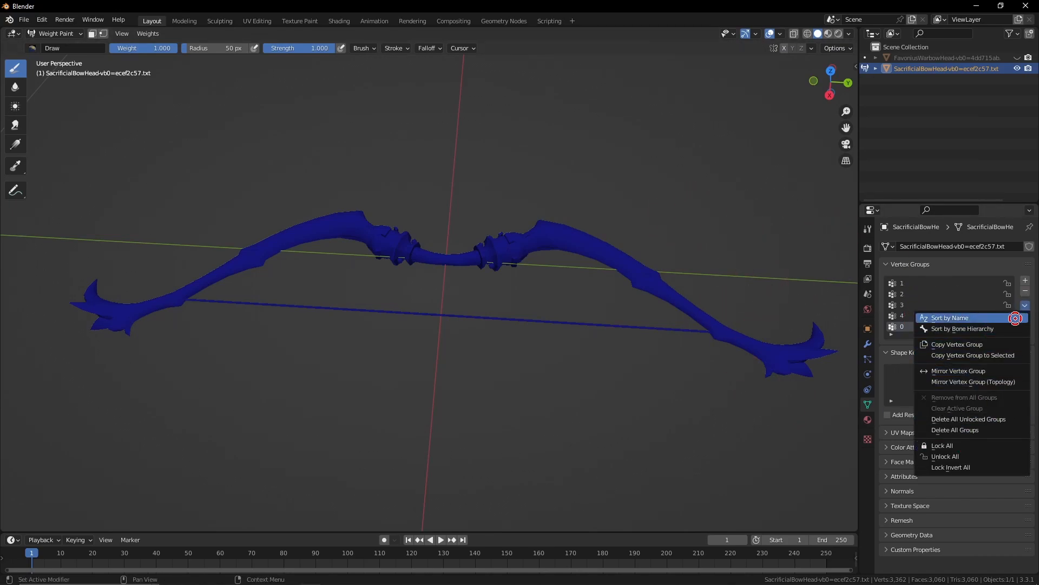
{"action": "left_click", "coordinate": [992, 317]}
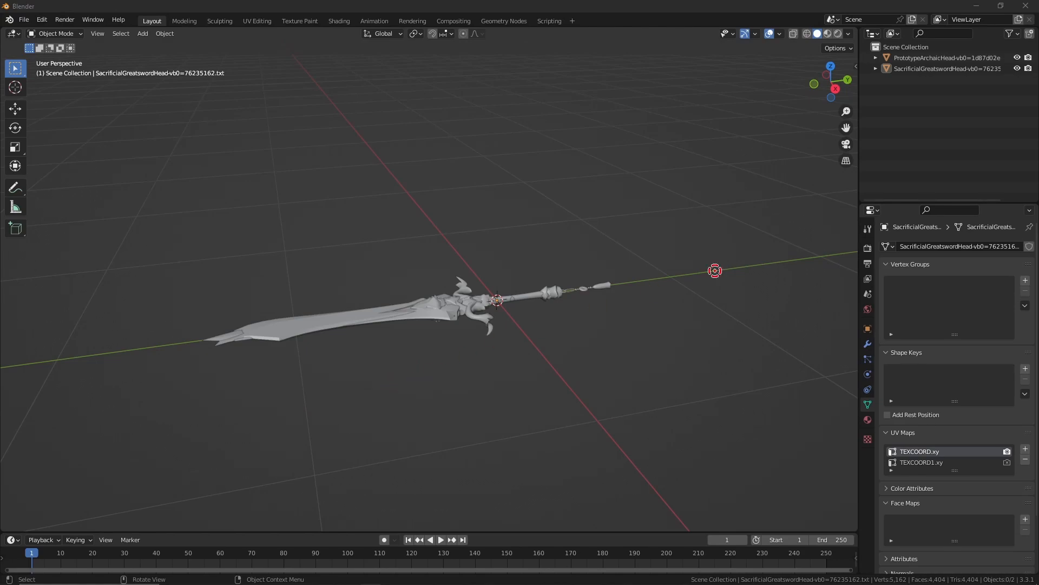
Compare the vertex group lists of the PrototypeArchaic and SacrificialGreatsword meshes
{"action": "left_click", "coordinate": [914, 58]}
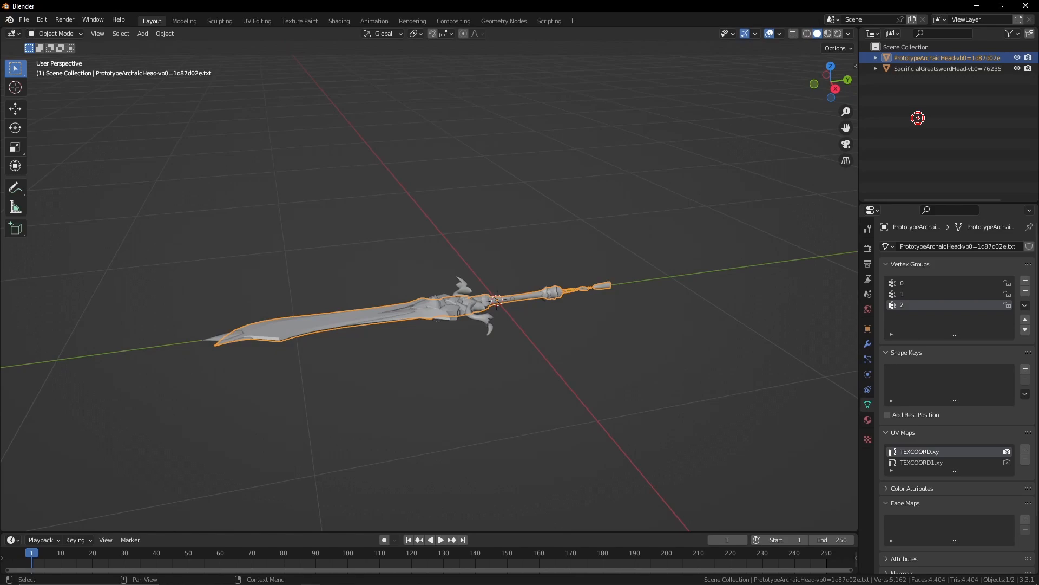
{"action": "middle_click_drag", "start_coordinate": [420, 292], "coordinate": [645, 299]}
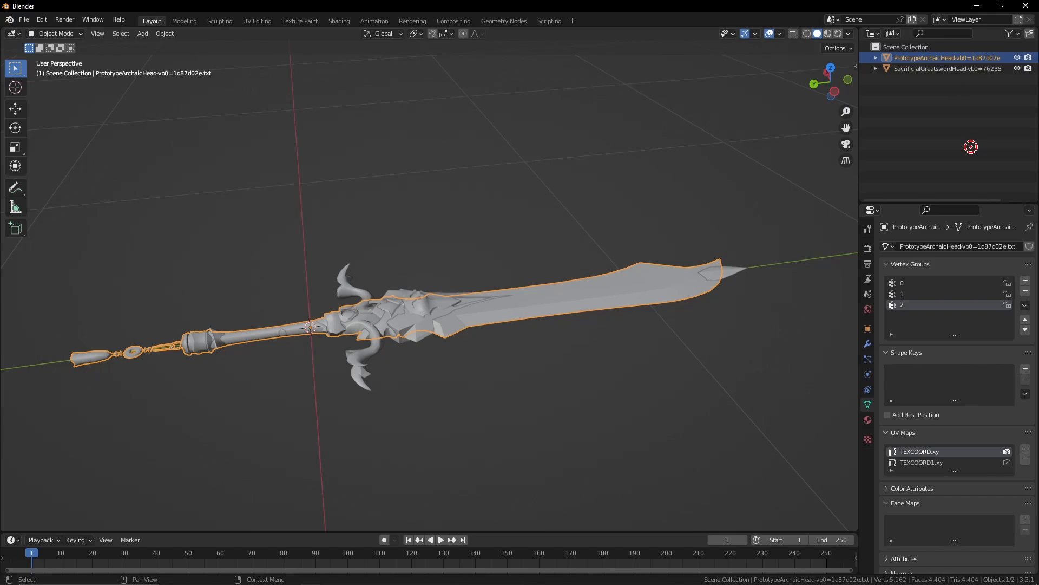
{"action": "left_click", "coordinate": [647, 405]}
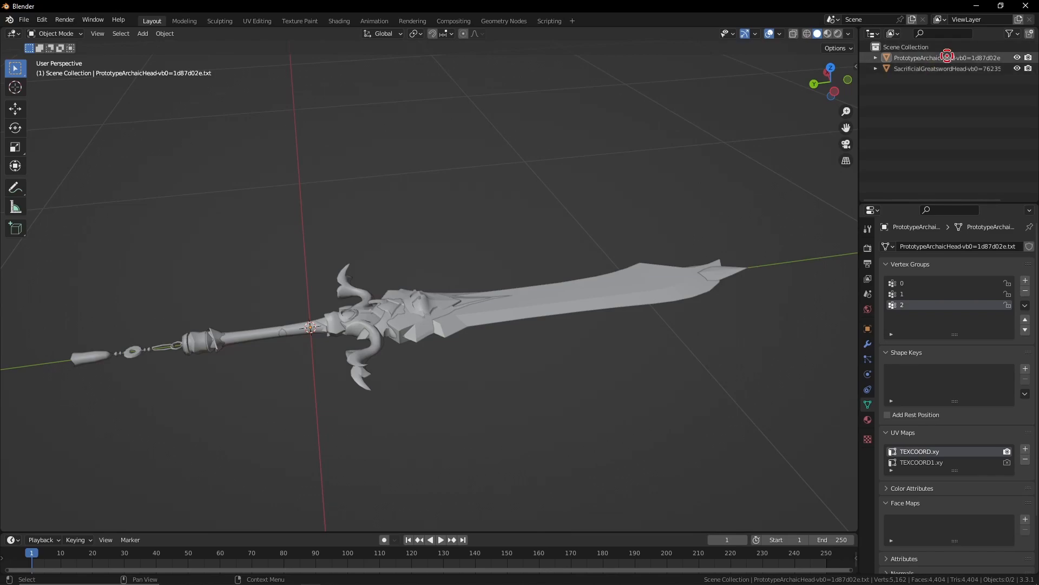
{"action": "left_click", "coordinate": [937, 68]}
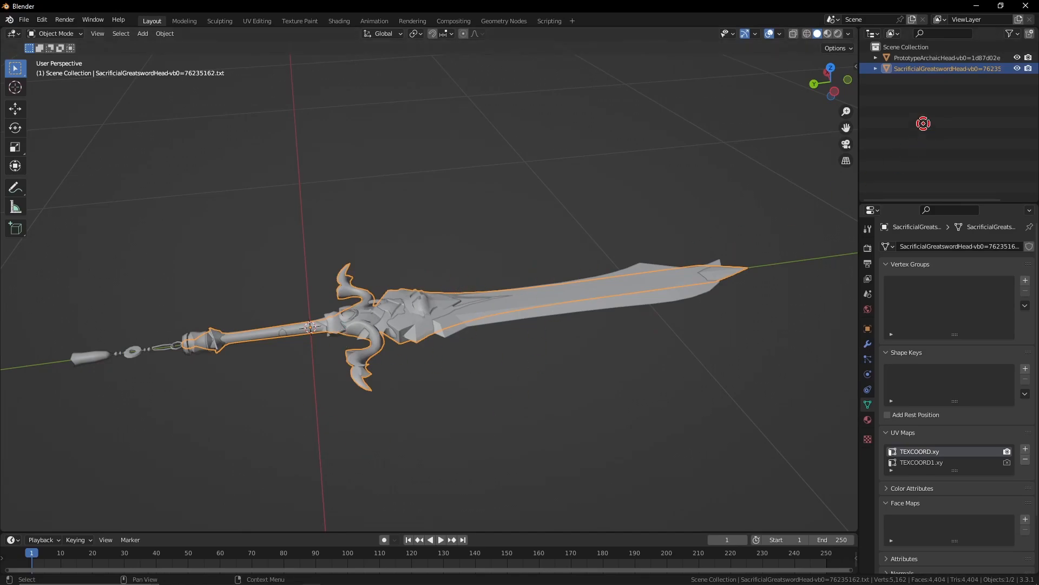
Put the PrototypeArchaic mesh into Weight Paint mode and examine the weights of vertex groups 0 through 2
{"action": "left_click", "coordinate": [943, 58]}
{"action": "left_click", "coordinate": [52, 33]}
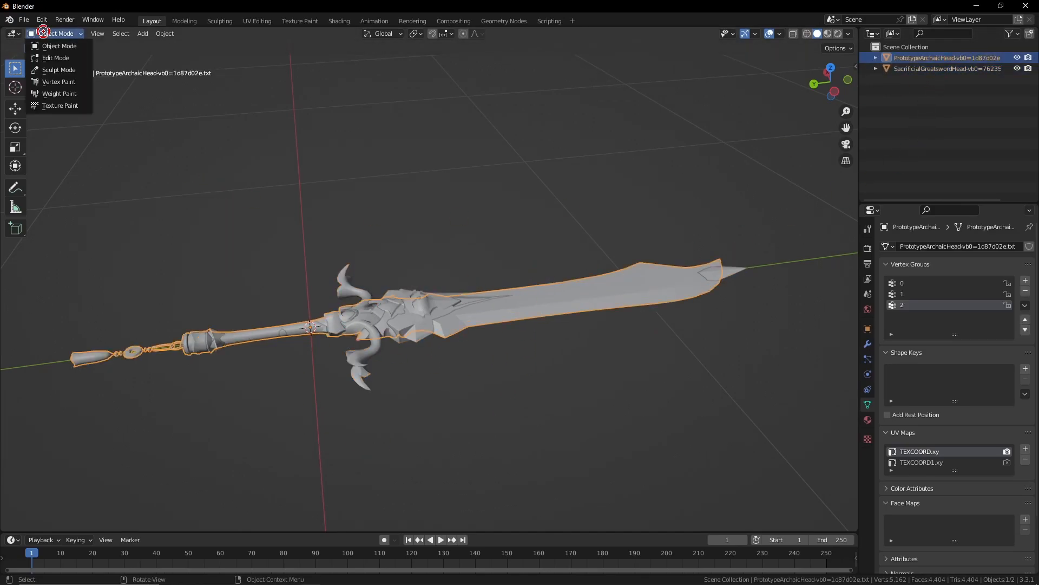
{"action": "left_click", "coordinate": [60, 93]}
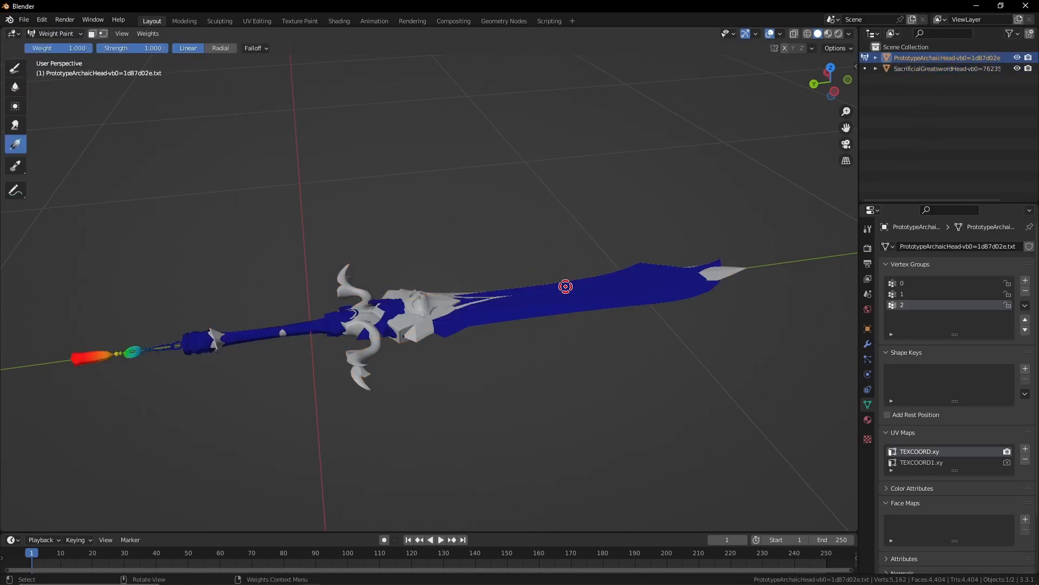
{"action": "left_click", "coordinate": [916, 284]}
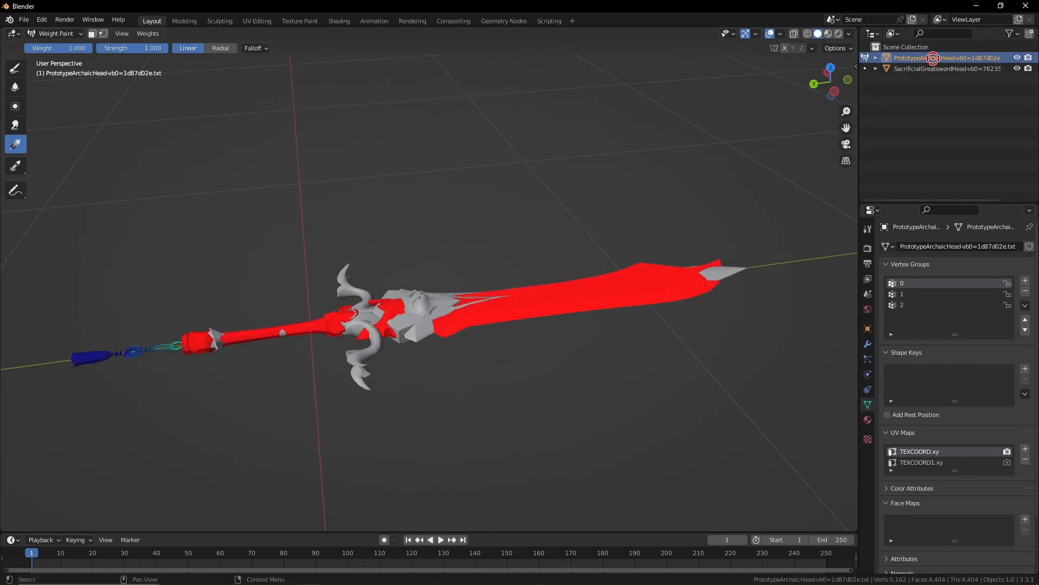
{"action": "left_click", "coordinate": [923, 294]}
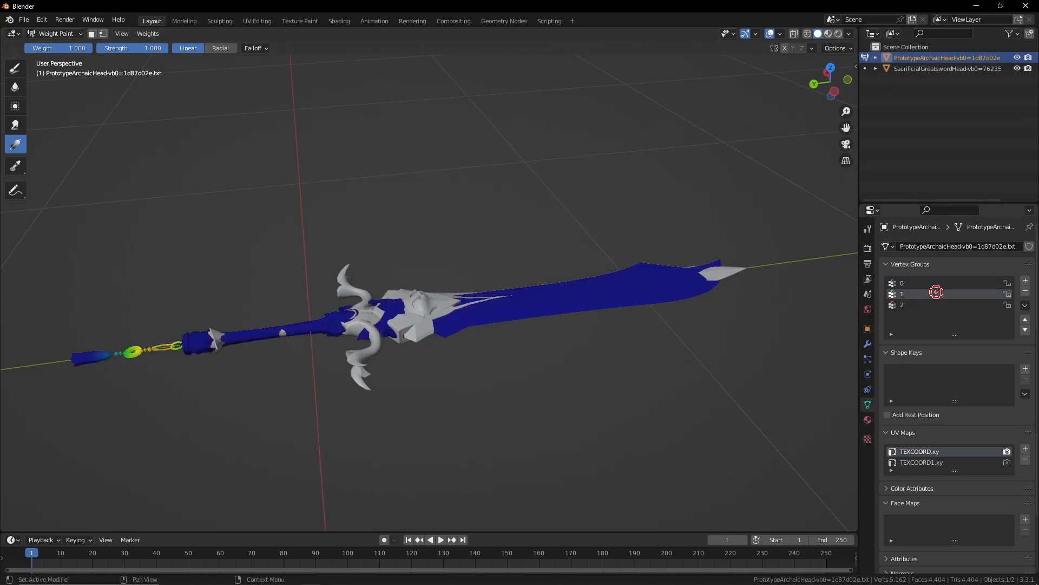
{"action": "left_click", "coordinate": [928, 306]}
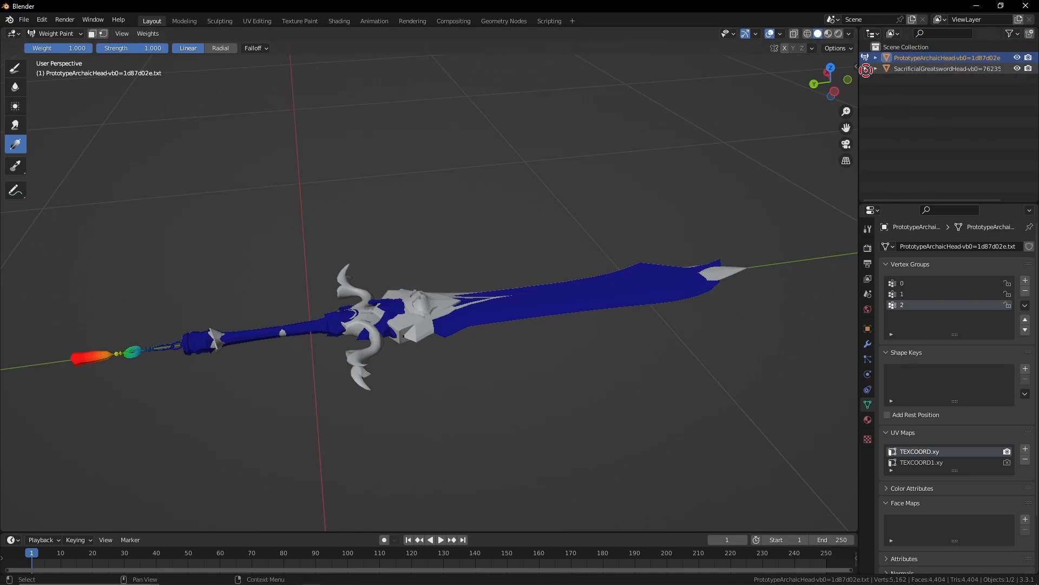
Add a vertex group named 0 to the SacrificialGreatsword mesh and fill the whole mesh with weight 1.000 using the Gradient tool
{"action": "left_click", "coordinate": [864, 69]}
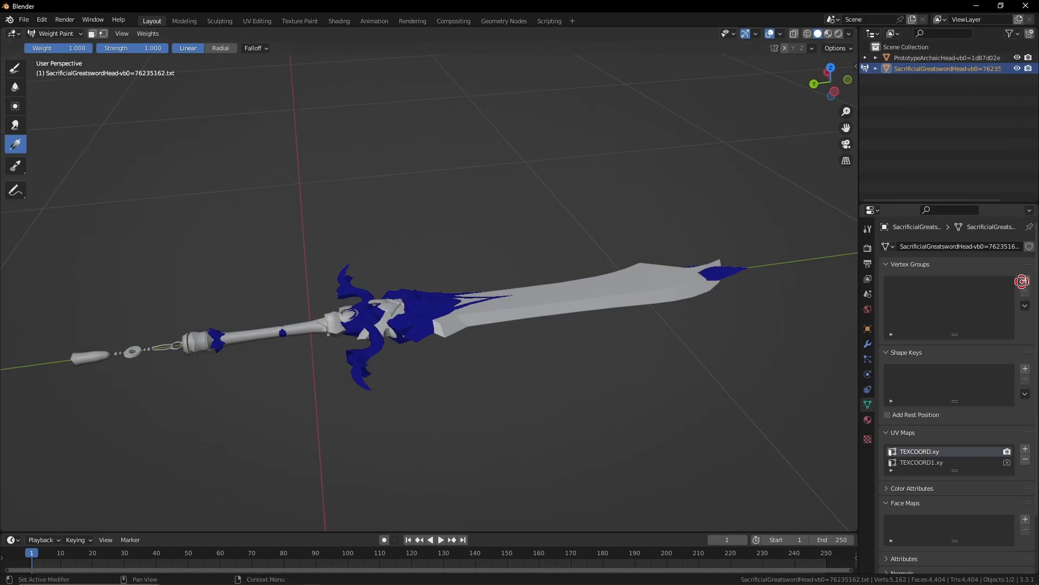
{"action": "left_click", "coordinate": [1025, 286]}
{"action": "double_click", "coordinate": [919, 284]}
{"action": "type", "text": "0"}
{"action": "key", "text": "Return"}
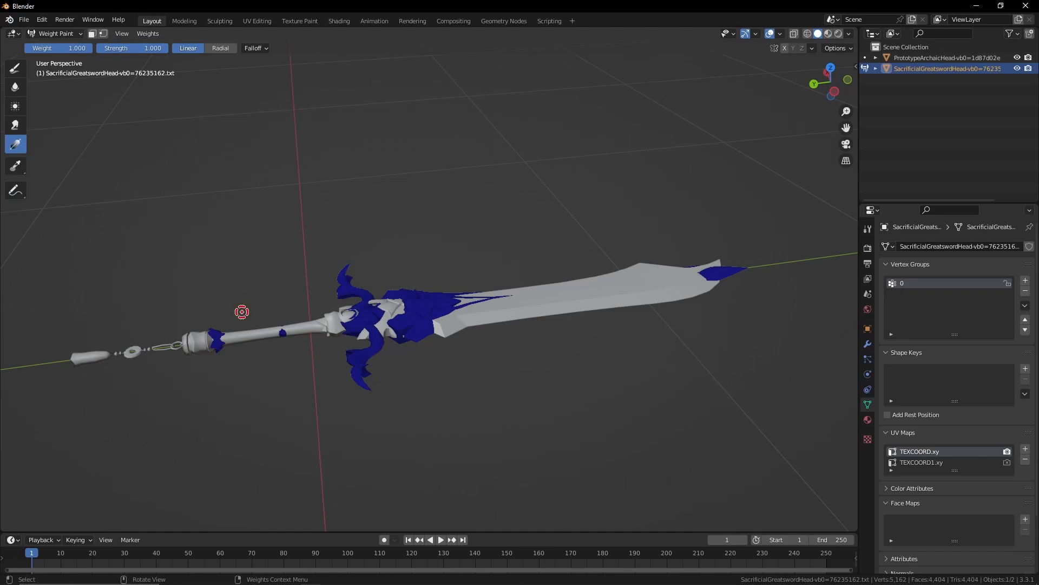
{"action": "left_click_drag", "start_coordinate": [543, 449], "coordinate": [543, 480]}
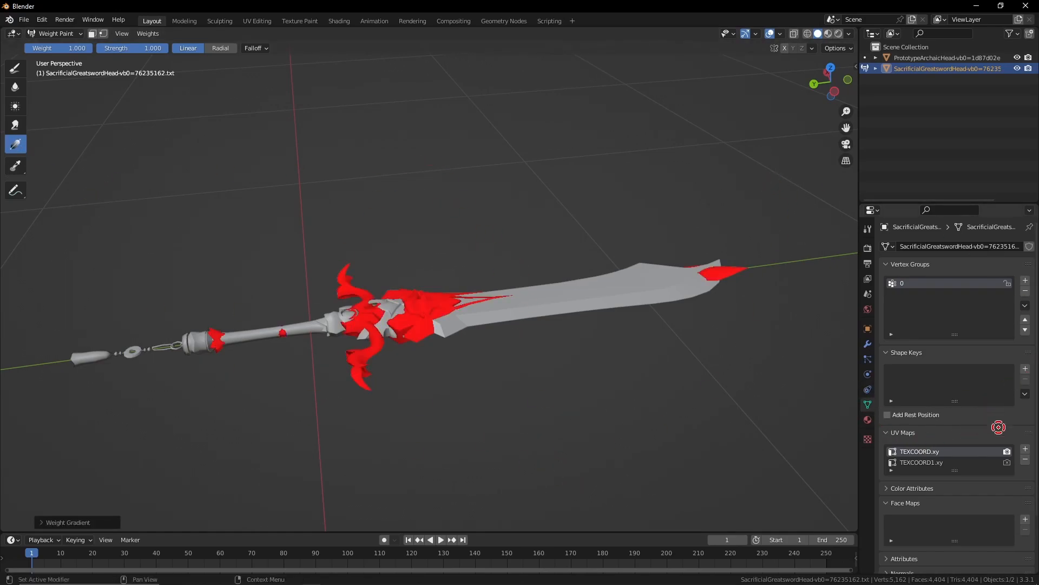
Check the SacrificialGreatsword mesh's attributes and color attributes, and switch weight painting back to the PrototypeArchaic mesh
{"action": "scroll", "coordinate": [924, 506], "scroll_direction": "down", "scroll_amount": 3}
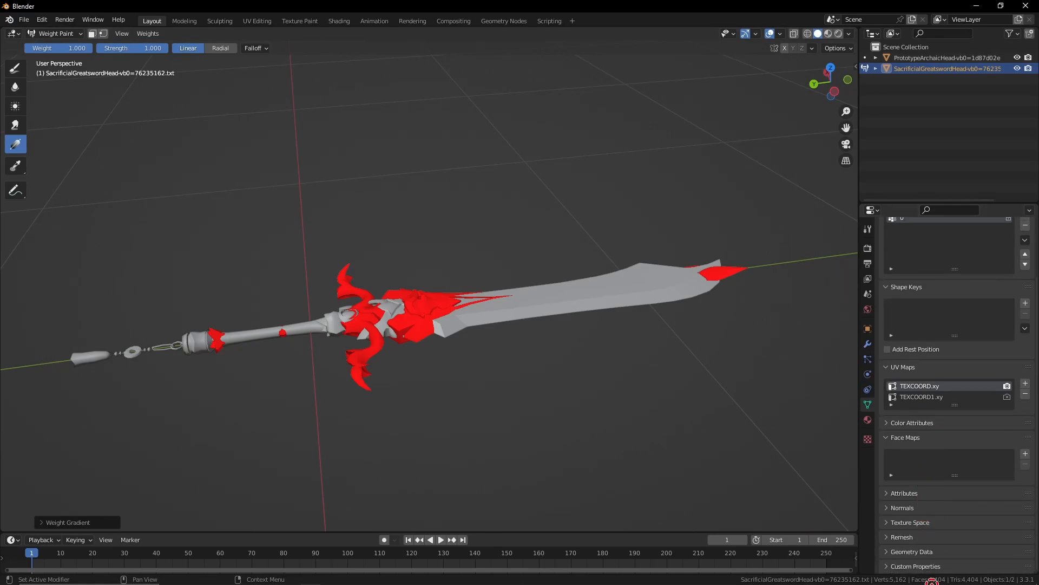
{"action": "left_click", "coordinate": [902, 494]}
{"action": "left_click", "coordinate": [902, 493]}
{"action": "left_click", "coordinate": [920, 423]}
{"action": "left_click", "coordinate": [921, 423]}
{"action": "scroll", "coordinate": [947, 456], "scroll_direction": "up", "scroll_amount": 3}
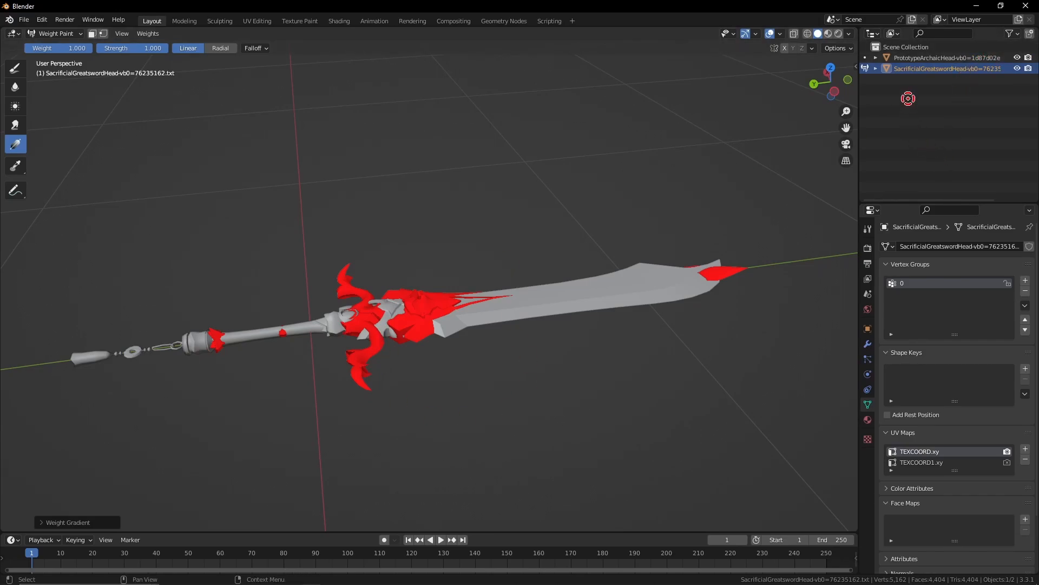
{"action": "left_click", "coordinate": [865, 57]}
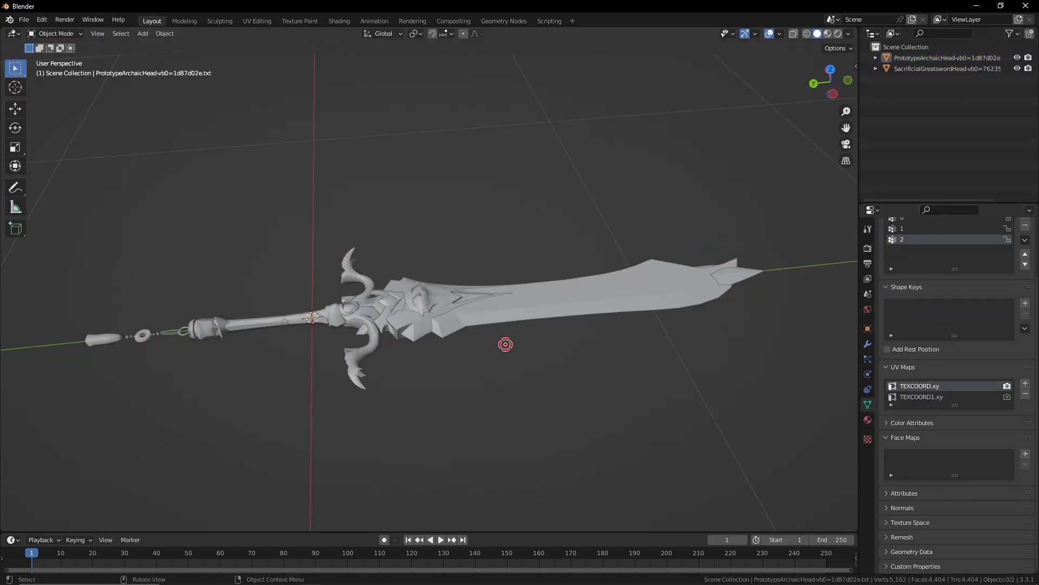
Remove vertex groups 1 and 2 from the PrototypeArchaic mesh, keeping only group 0
{"action": "left_click", "coordinate": [945, 57]}
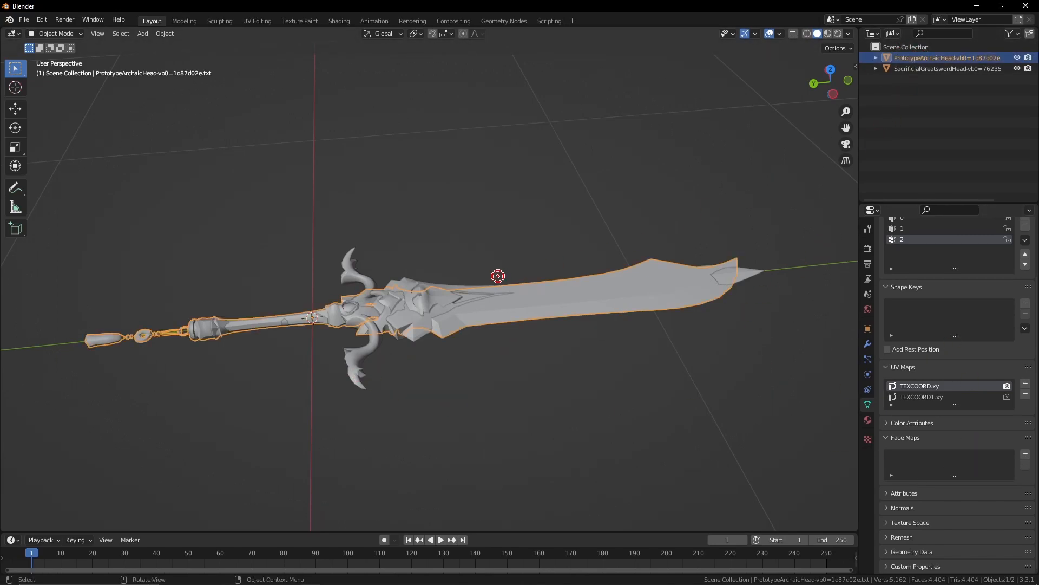
{"action": "scroll", "coordinate": [740, 385], "scroll_direction": "up", "scroll_amount": 3}
{"action": "scroll", "coordinate": [673, 390], "scroll_direction": "down", "scroll_amount": 4}
{"action": "scroll", "coordinate": [913, 264], "scroll_direction": "up", "scroll_amount": 3}
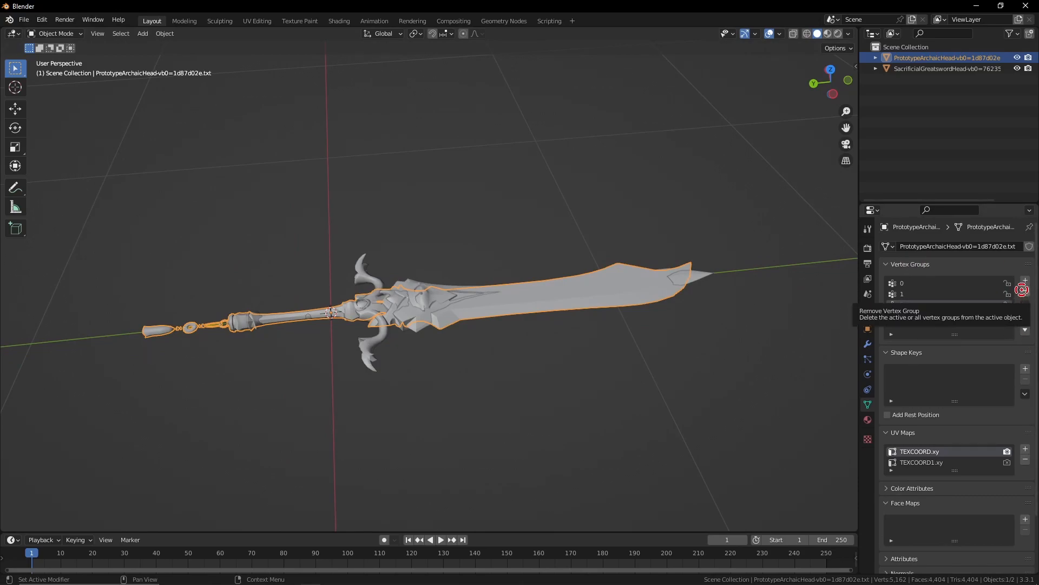
{"action": "left_click", "coordinate": [1021, 289]}
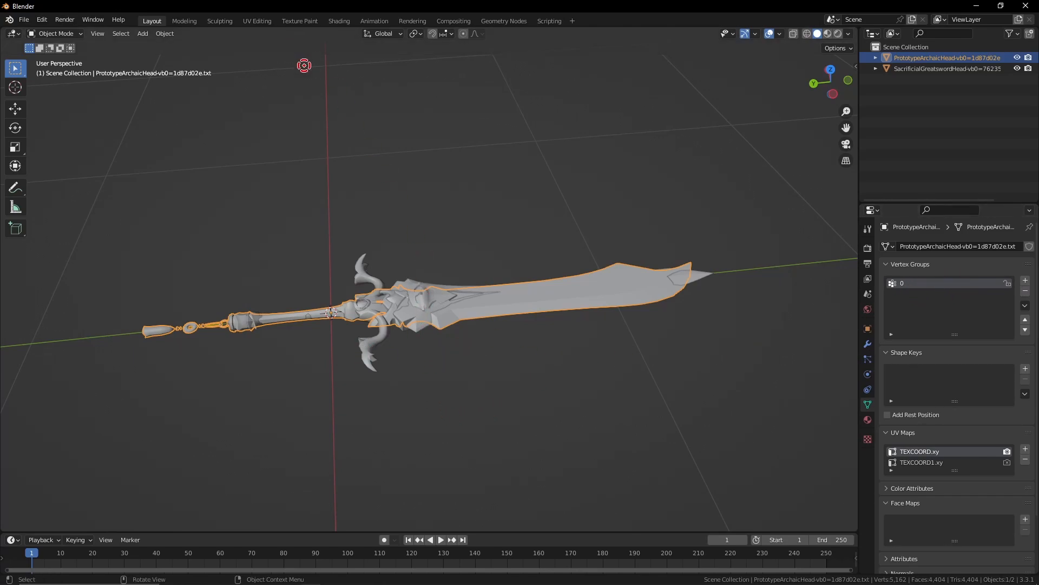
Delete all vertices of the PrototypeArchaic mesh in Edit Mode and return to the Layout workspace
{"action": "left_click", "coordinate": [181, 21]}
{"action": "middle_click_drag", "start_coordinate": [448, 266], "coordinate": [468, 305]}
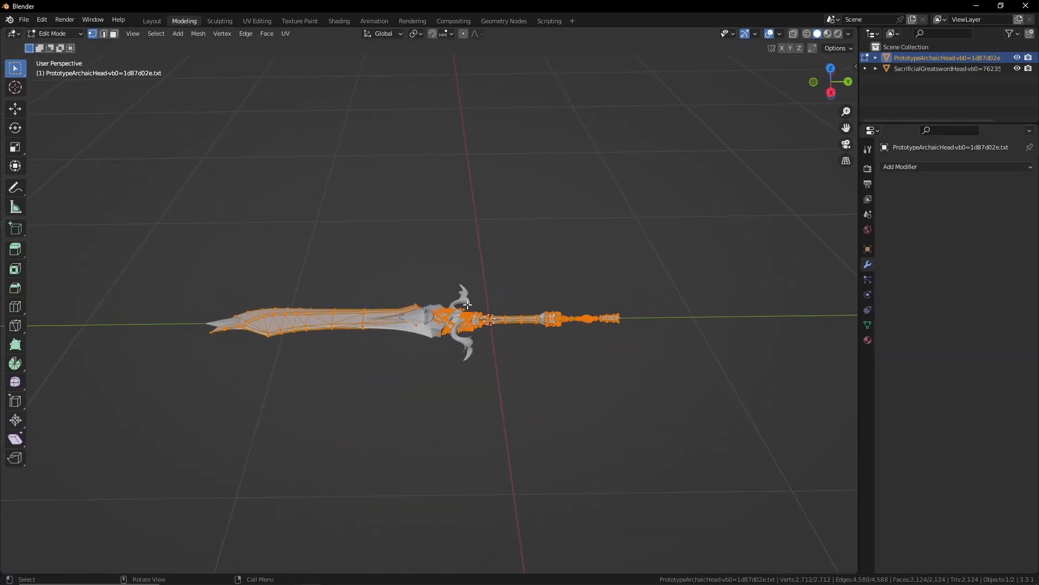
{"action": "key", "text": "x"}
{"action": "left_click", "coordinate": [467, 305]}
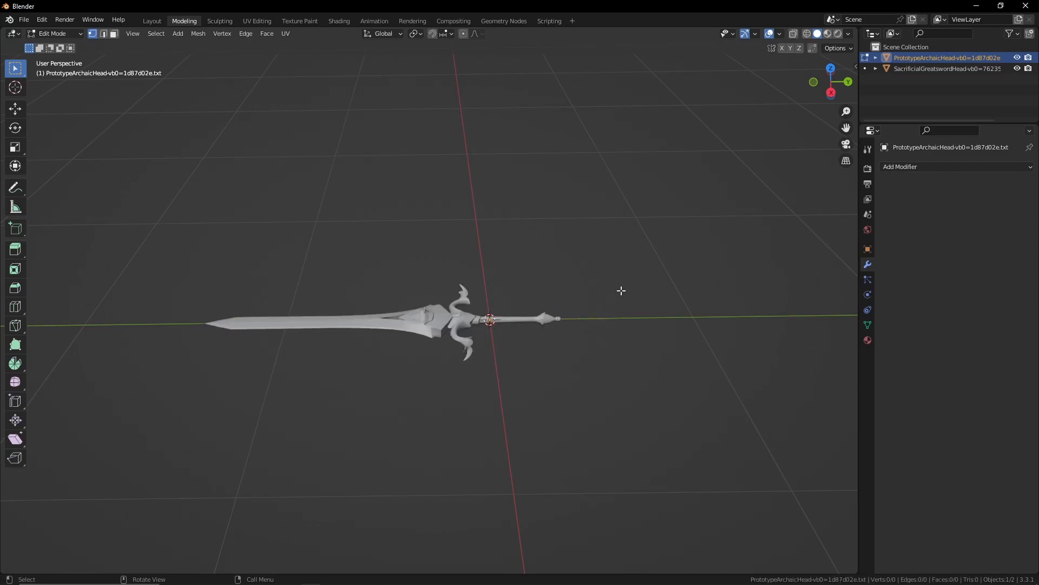
{"action": "left_click", "coordinate": [152, 20]}
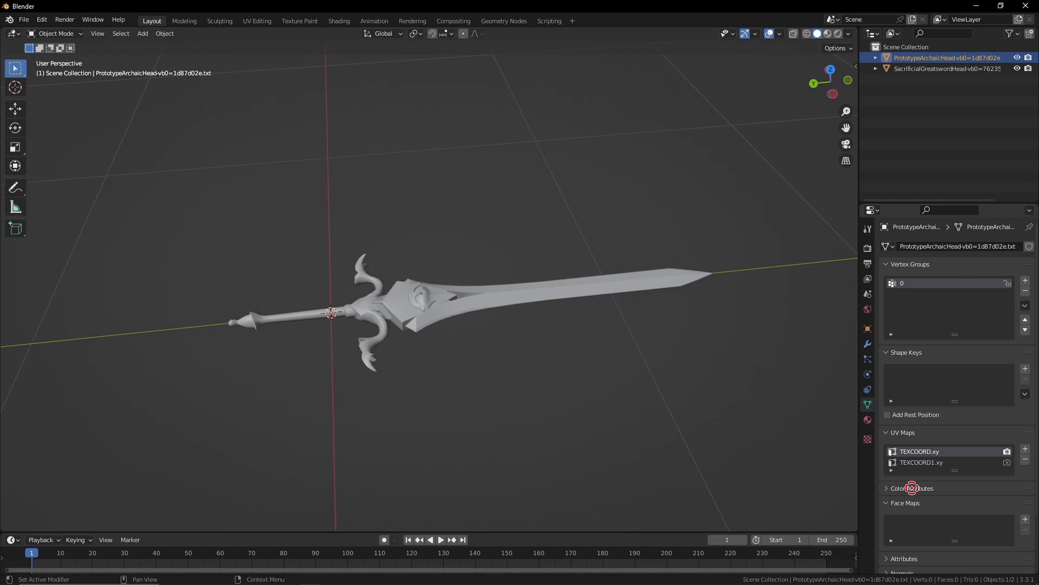
Join the SacrificialGreatsword mesh into the emptied PrototypeArchaic object, keeping PrototypeArchaic as the active object
{"action": "left_click", "coordinate": [927, 70]}
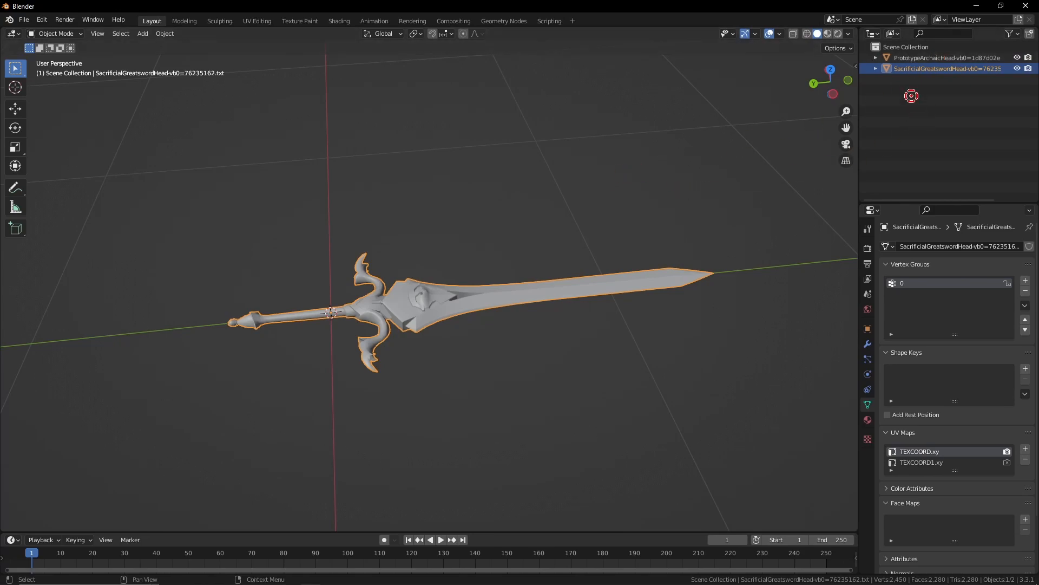
{"action": "left_click", "coordinate": [920, 57], "text": "ctrl"}
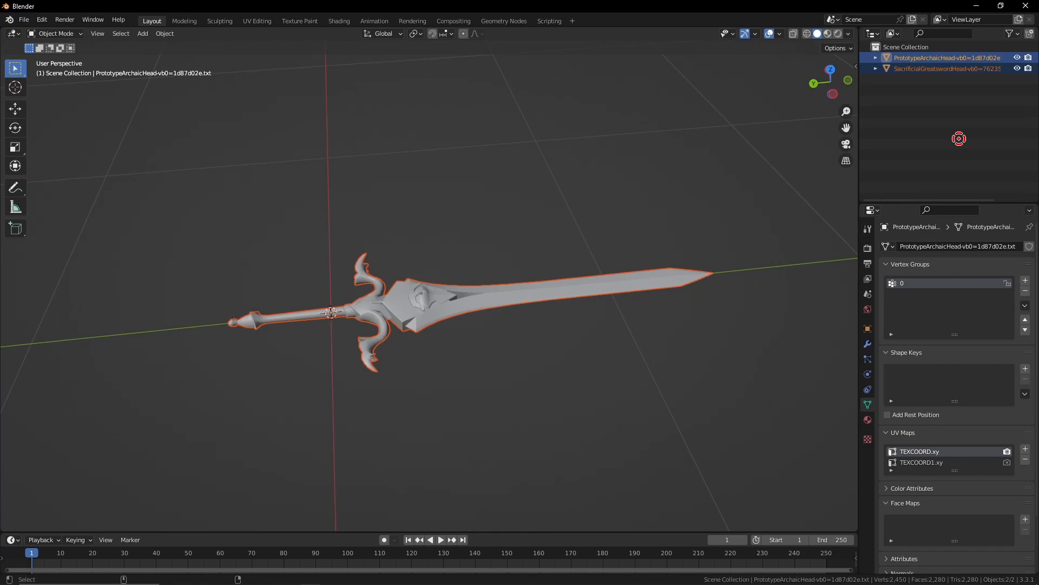
{"action": "key", "text": "ctrl+j"}
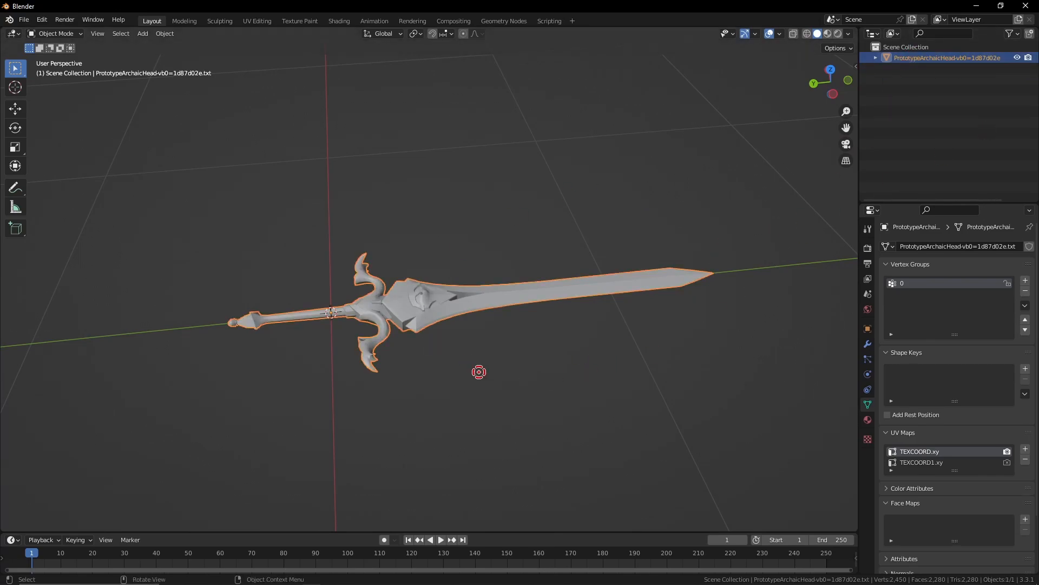
{"action": "left_click", "coordinate": [587, 350]}
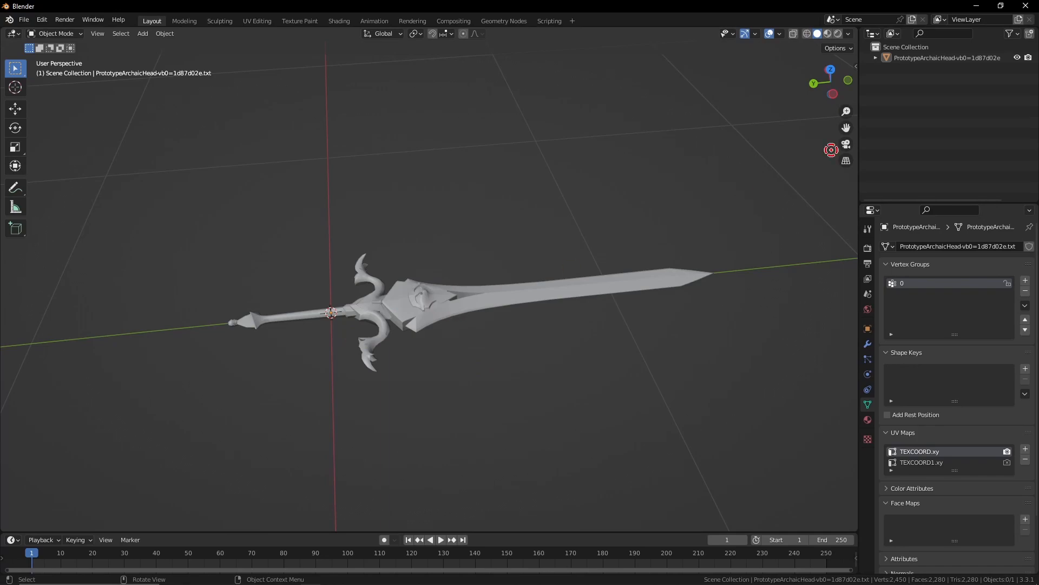
{"action": "left_click", "coordinate": [450, 314]}
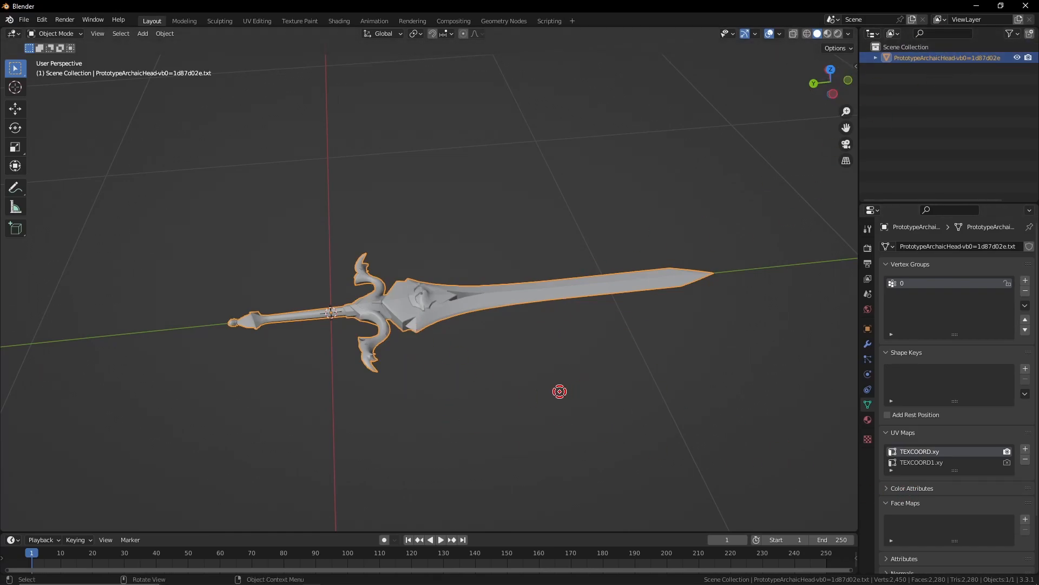
Export the joined mesh as a Genshin mod folder from the Weapons\PrototypeArchaic directory
{"action": "scroll", "coordinate": [969, 455], "scroll_direction": "down", "scroll_amount": 3}
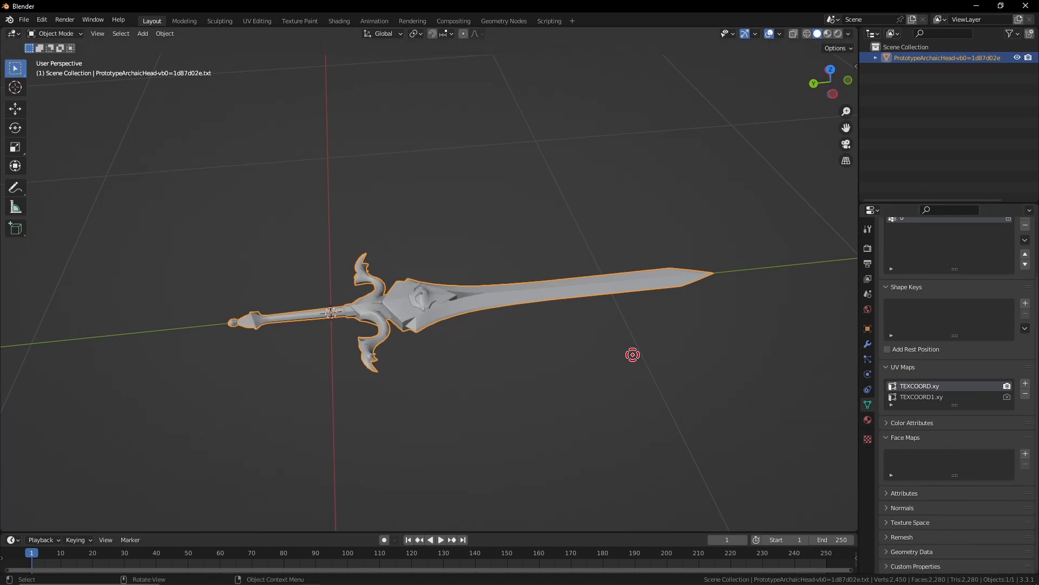
{"action": "scroll", "coordinate": [632, 355], "scroll_direction": "up", "scroll_amount": 2}
{"action": "scroll", "coordinate": [626, 352], "scroll_direction": "down", "scroll_amount": 4}
{"action": "middle_click_drag", "start_coordinate": [627, 353], "coordinate": [576, 314]}
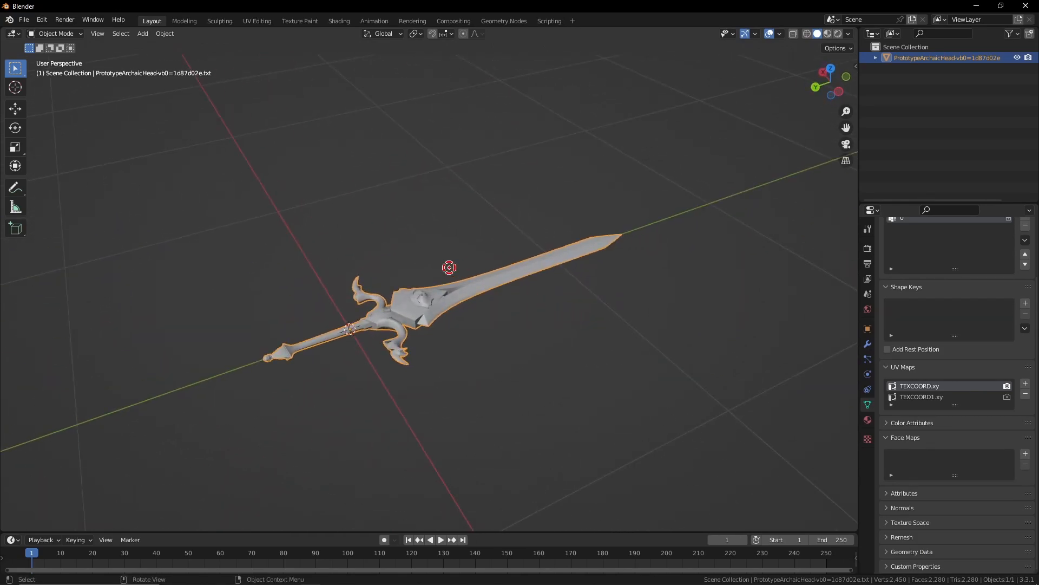
{"action": "left_click", "coordinate": [25, 20]}
{"action": "mouse_move", "coordinate": [65, 177]}
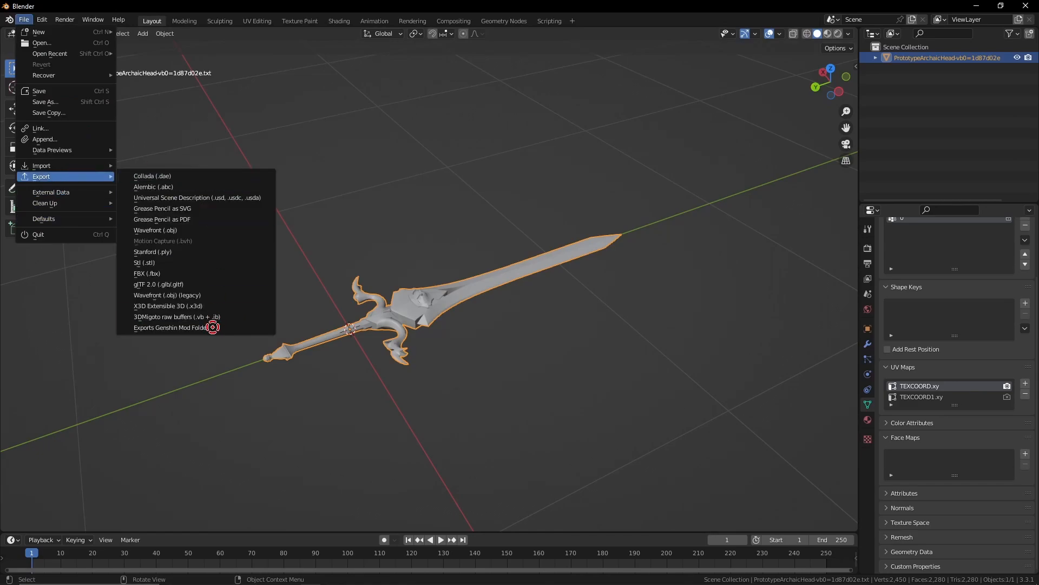
{"action": "left_click", "coordinate": [207, 327]}
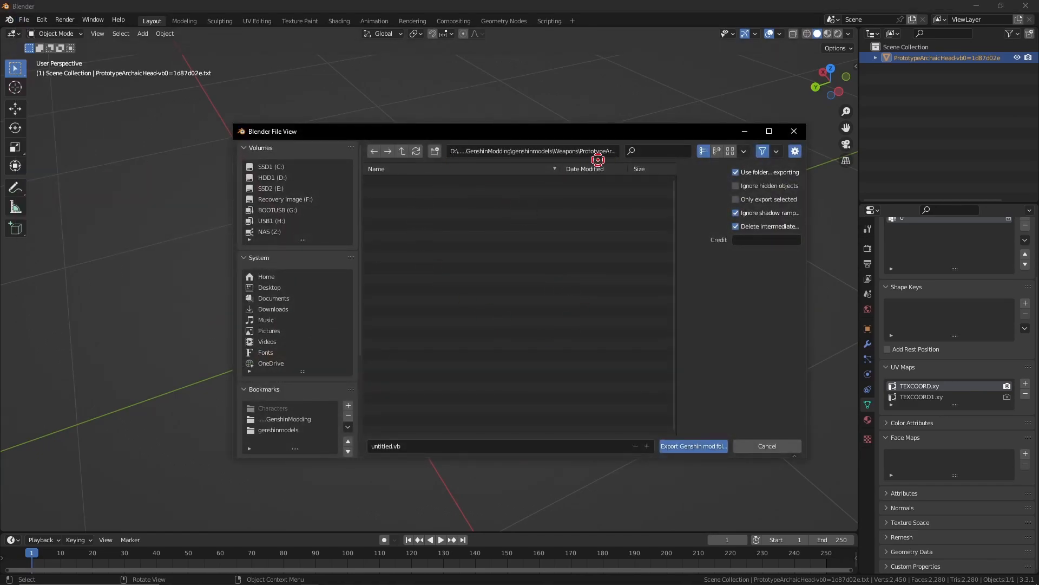
{"action": "left_click", "coordinate": [698, 447]}
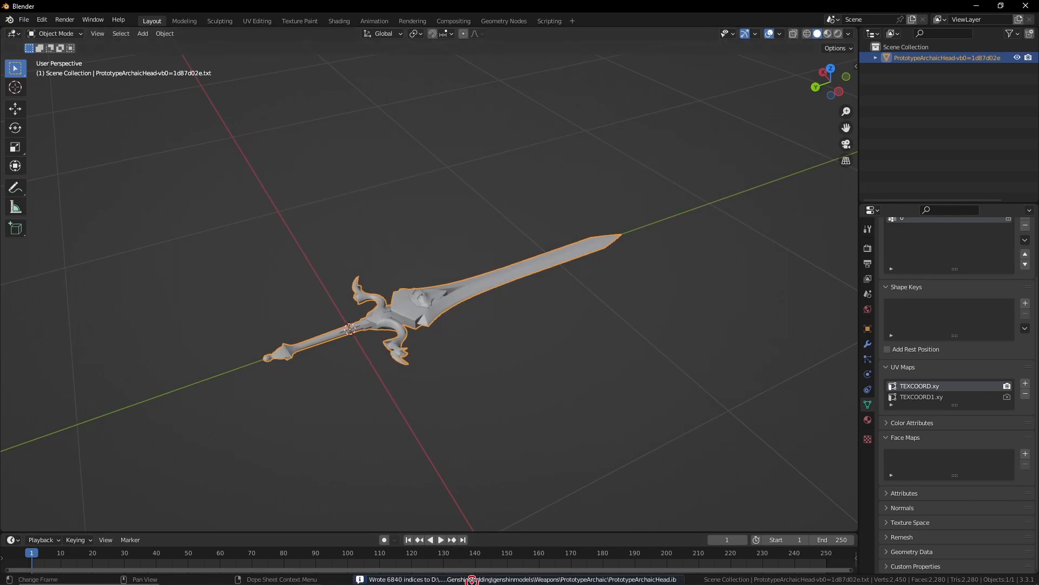
Switch to File Explorer and copy the .ini, .ib and three .buf files from Weapons\PrototypeArchaicMod, leaving out the .dds textures
{"action": "mouse_move", "coordinate": [170, 576]}
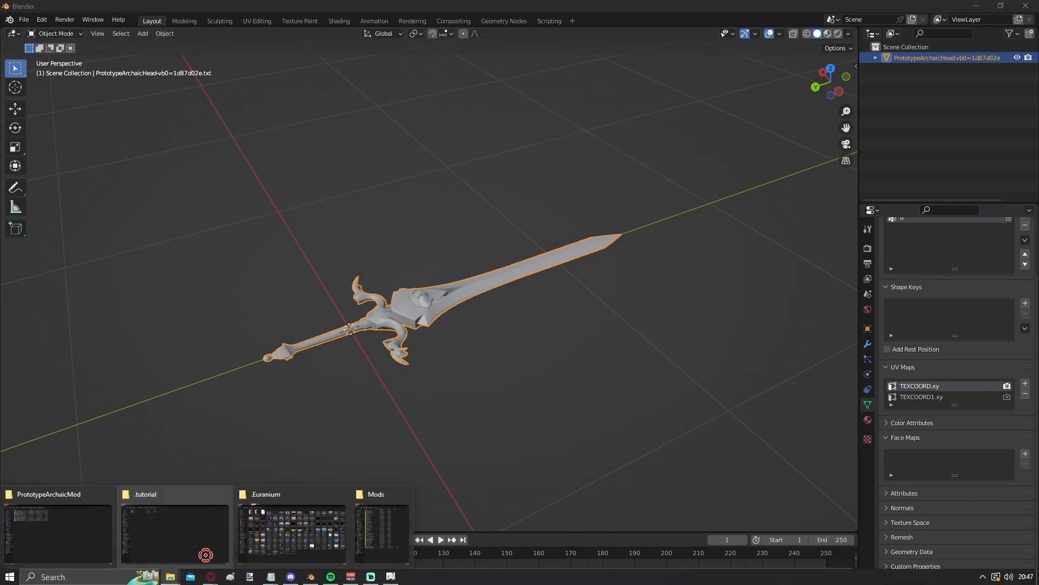
{"action": "left_click", "coordinate": [74, 538]}
{"action": "left_click", "coordinate": [232, 220]}
{"action": "left_click", "coordinate": [307, 37]}
{"action": "double_click", "coordinate": [162, 164]}
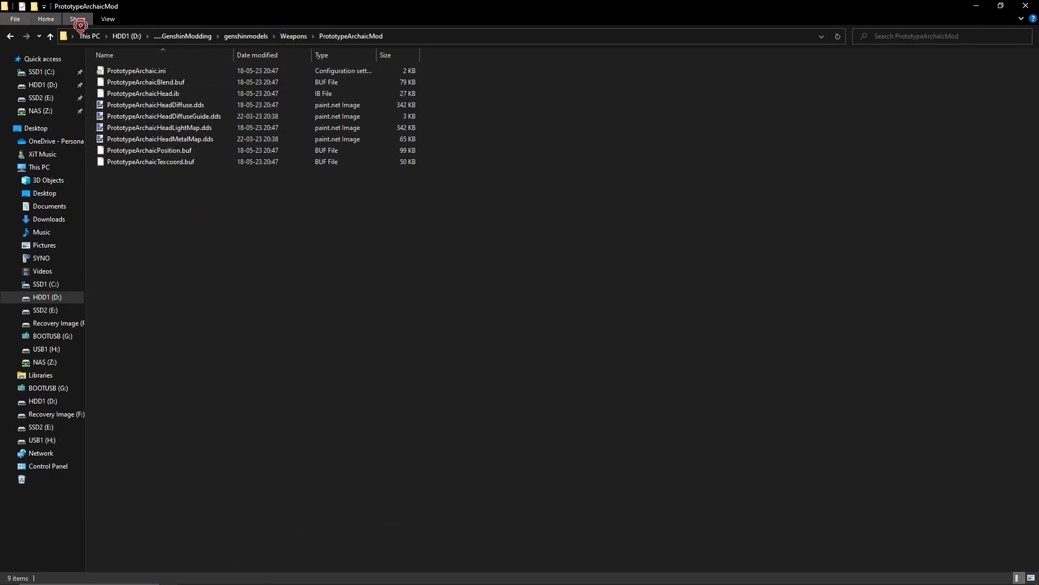
{"action": "left_click", "coordinate": [192, 105]}
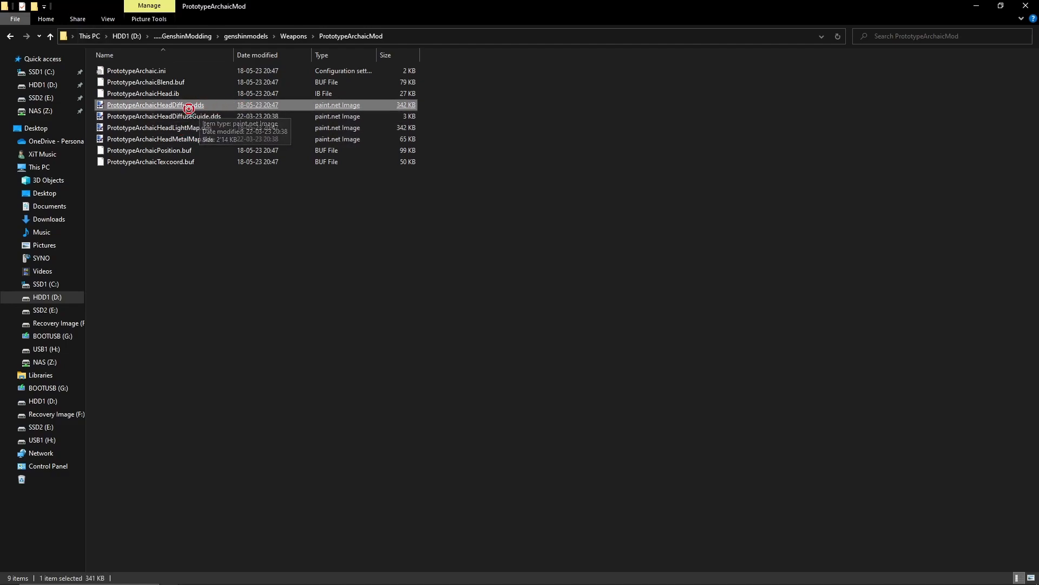
{"action": "left_click", "coordinate": [280, 354]}
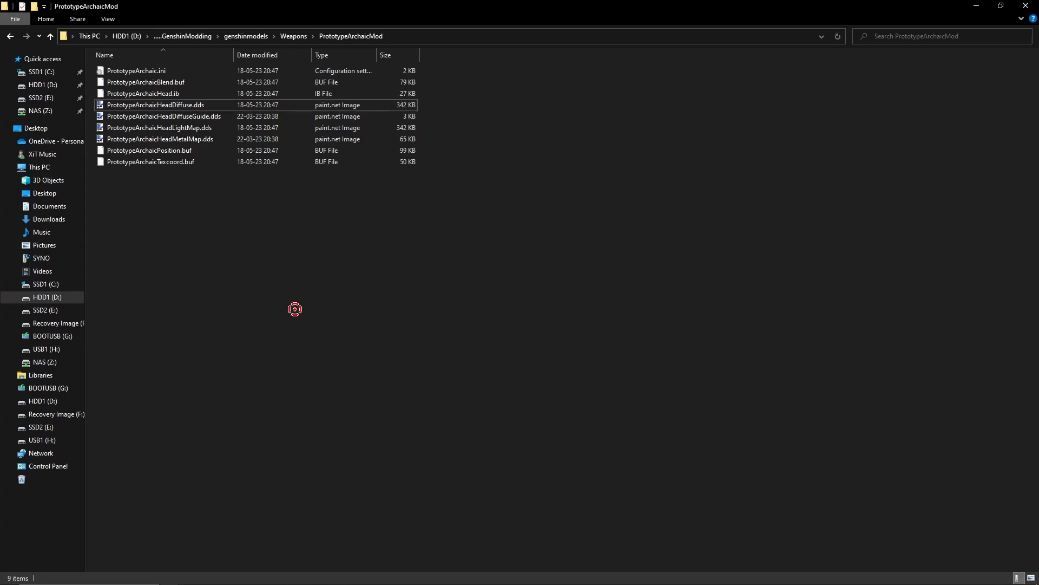
{"action": "left_click_drag", "start_coordinate": [764, 303], "coordinate": [403, 152]}
{"action": "left_click_drag", "start_coordinate": [444, 87], "coordinate": [419, 96], "text": "ctrl"}
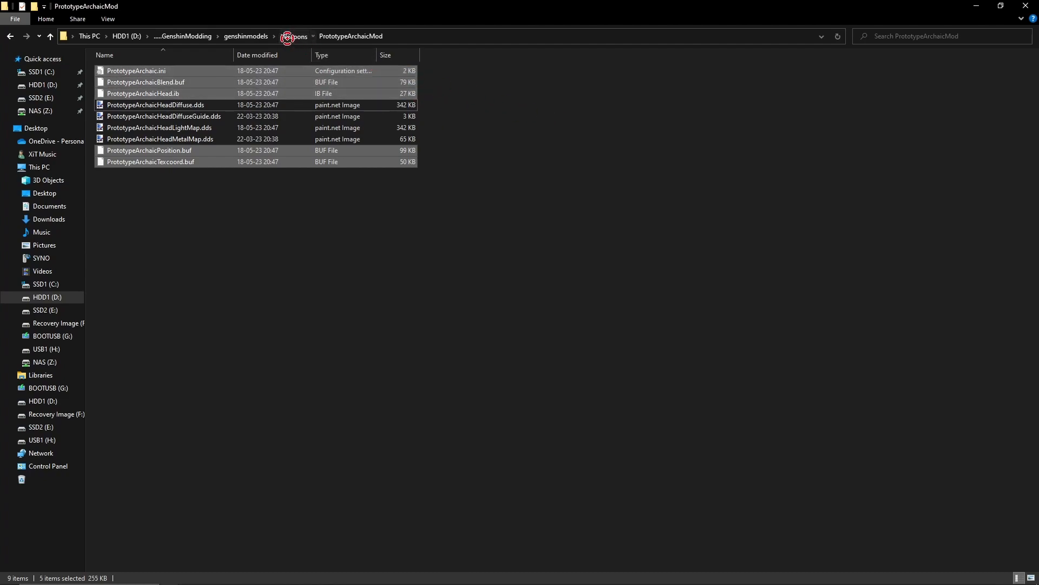
Delete the old SacrificialArchaicport folder from the Weapons folder
{"action": "left_click", "coordinate": [286, 36]}
{"action": "right_click", "coordinate": [130, 471]}
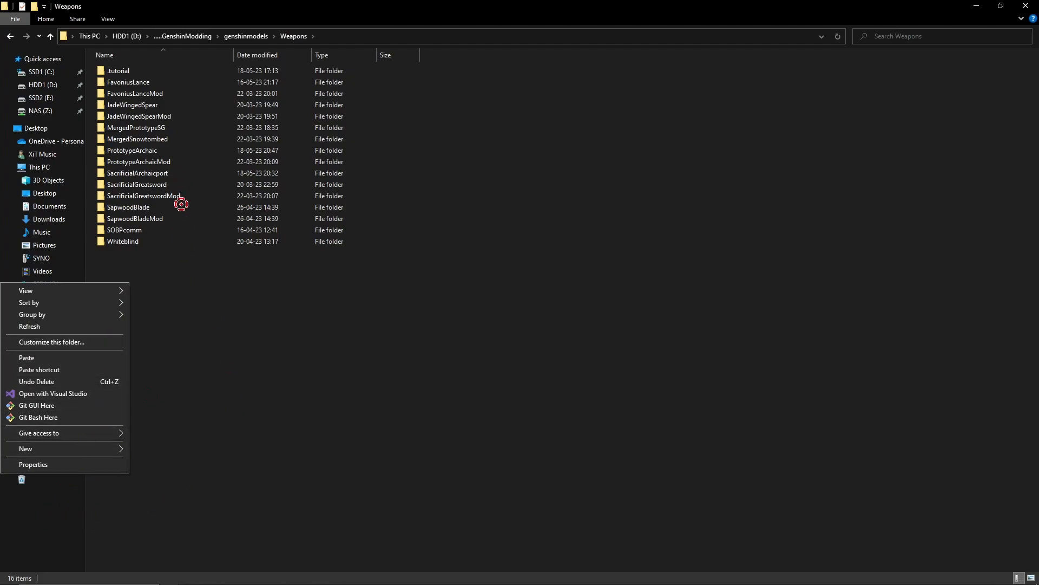
{"action": "left_click", "coordinate": [214, 318]}
{"action": "left_click", "coordinate": [166, 175]}
{"action": "key", "text": "Delete"}
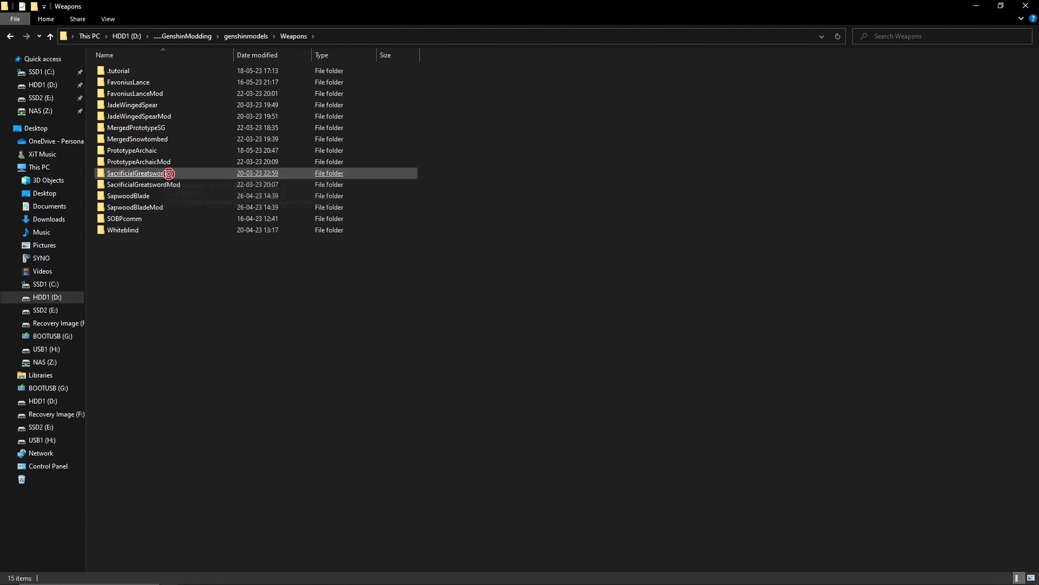
Create a folder named SacrificialArchaicPort in Weapons and paste the copied PrototypeArchaic mod files into it
{"action": "right_click", "coordinate": [176, 287]}
{"action": "mouse_move", "coordinate": [109, 455]}
{"action": "left_click", "coordinate": [206, 456]}
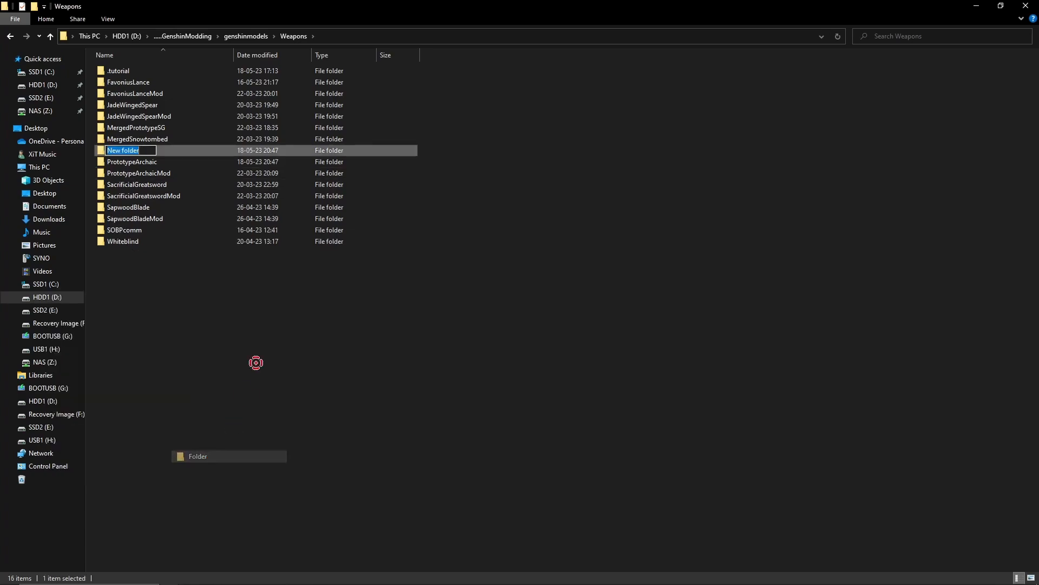
{"action": "type", "text": "SacrificialArchaicPort"}
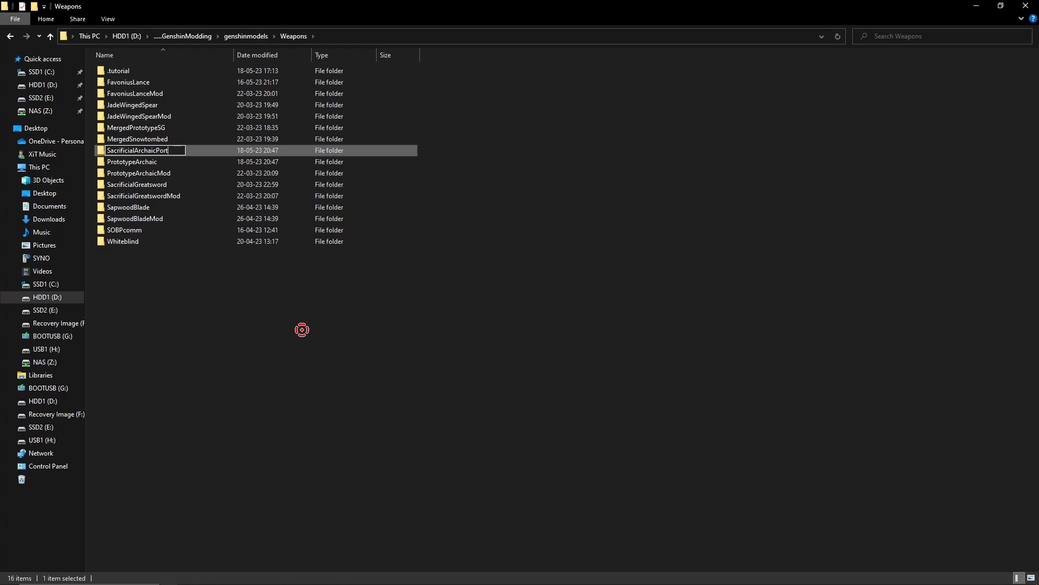
{"action": "key", "text": "Return"}
{"action": "double_click", "coordinate": [167, 174]}
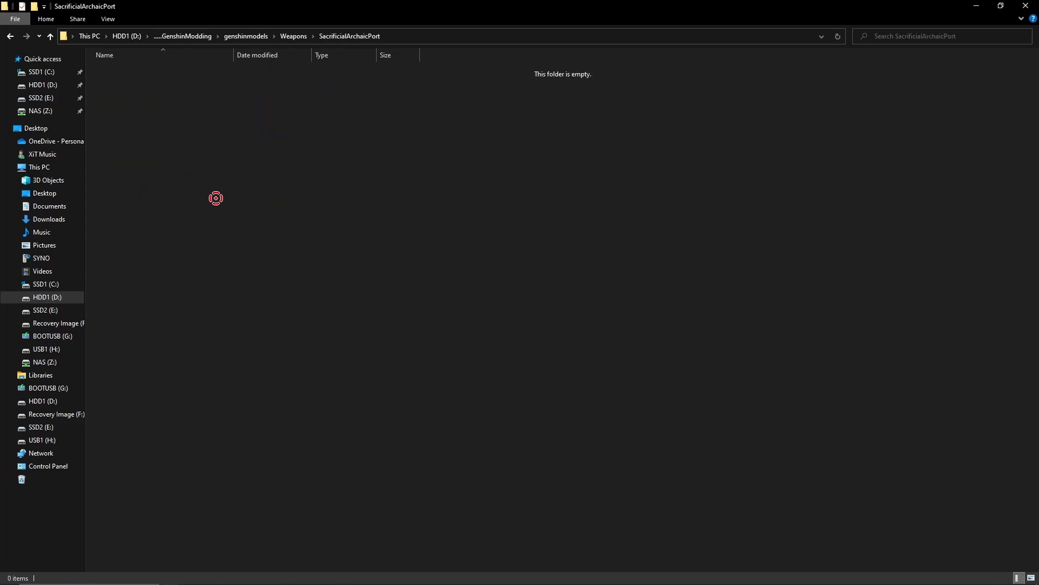
{"action": "key", "text": "ctrl+v"}
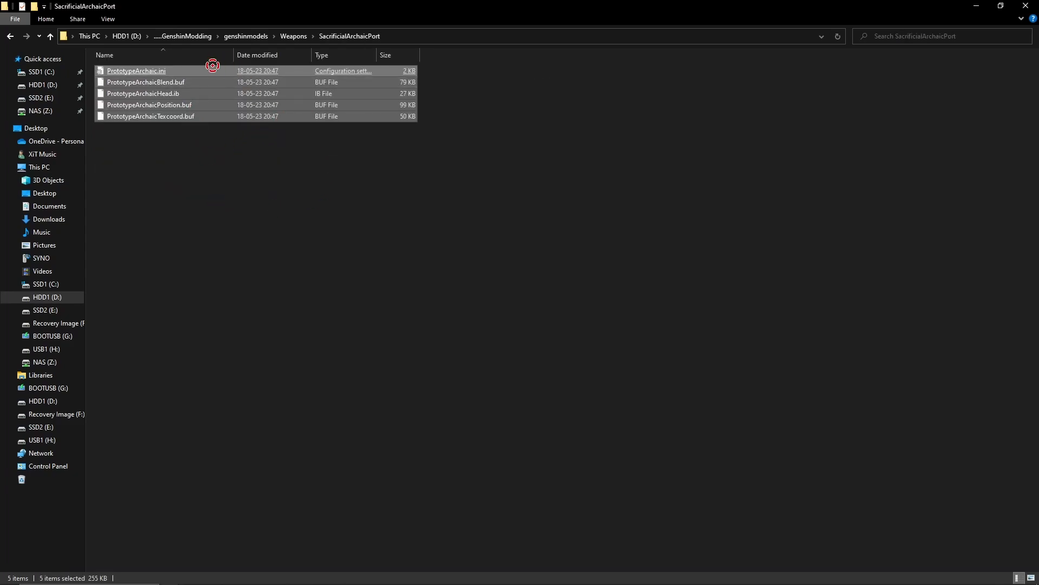
{"action": "left_click", "coordinate": [192, 291]}
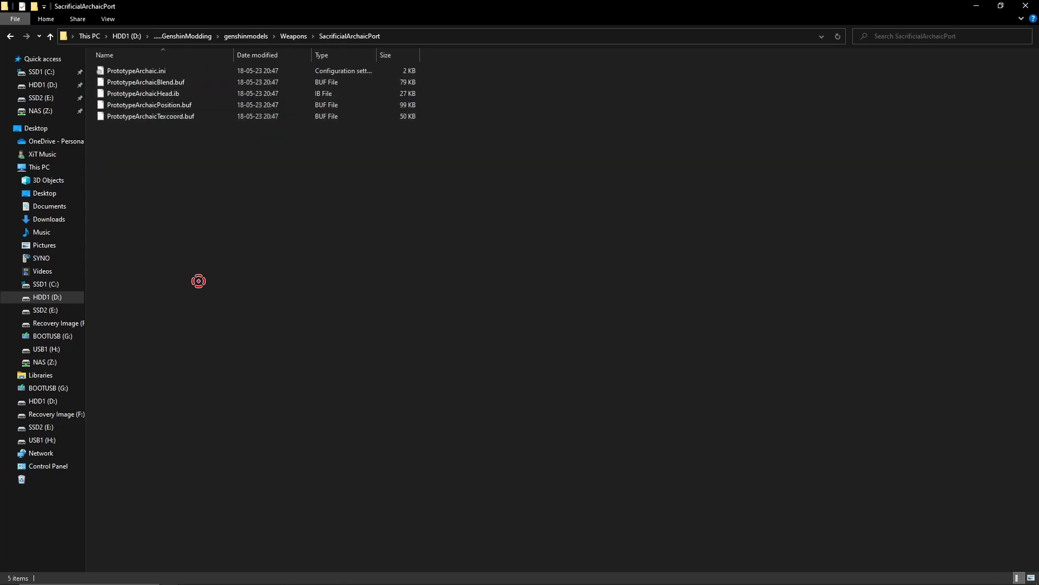
Copy the Diffuse, DiffuseGuide, LightMap and MetalMap .dds textures from the SacrificialGreatsword folder into SacrificialArchaicPort
{"action": "left_click", "coordinate": [294, 35]}
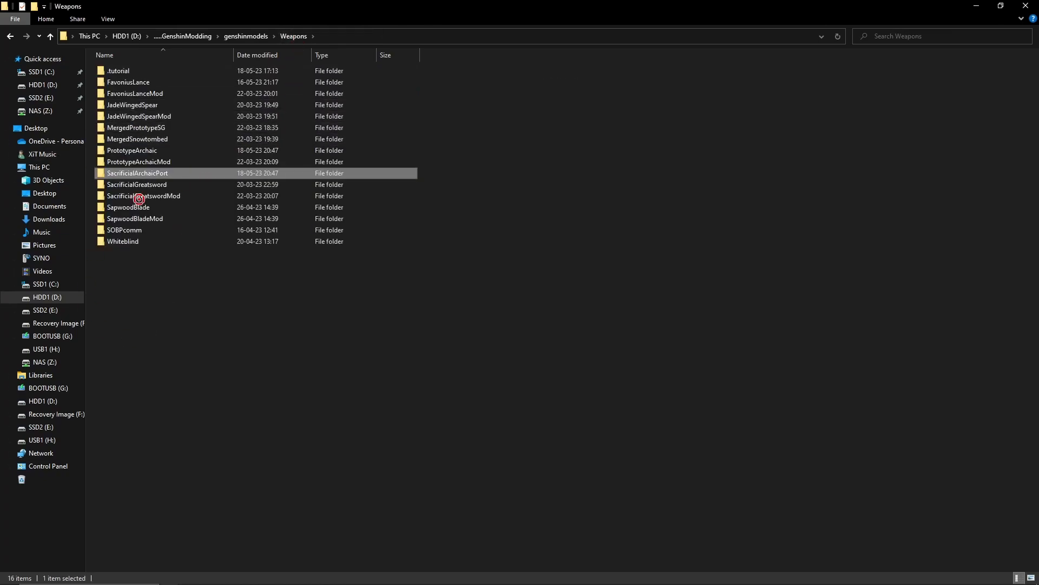
{"action": "double_click", "coordinate": [183, 184]}
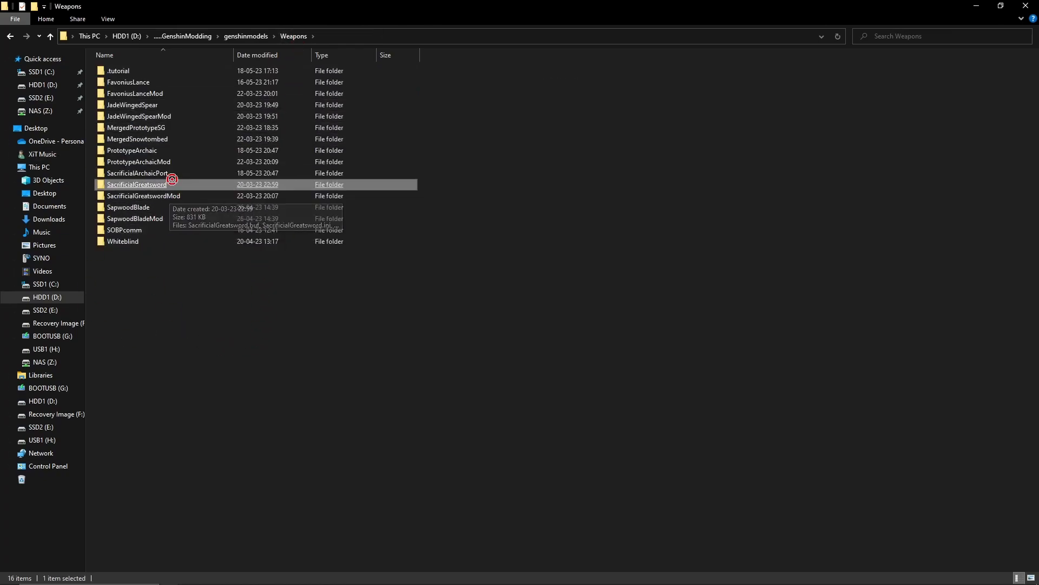
{"action": "left_click_drag", "start_coordinate": [447, 116], "coordinate": [420, 127]}
{"action": "left_click_drag", "start_coordinate": [445, 165], "coordinate": [420, 145], "text": "ctrl"}
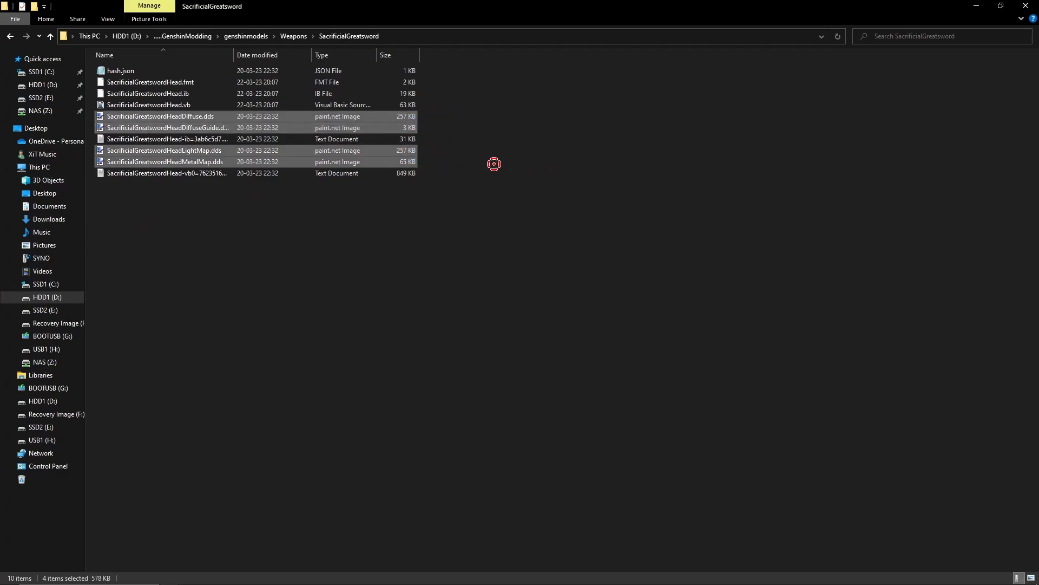
{"action": "left_click", "coordinate": [294, 36]}
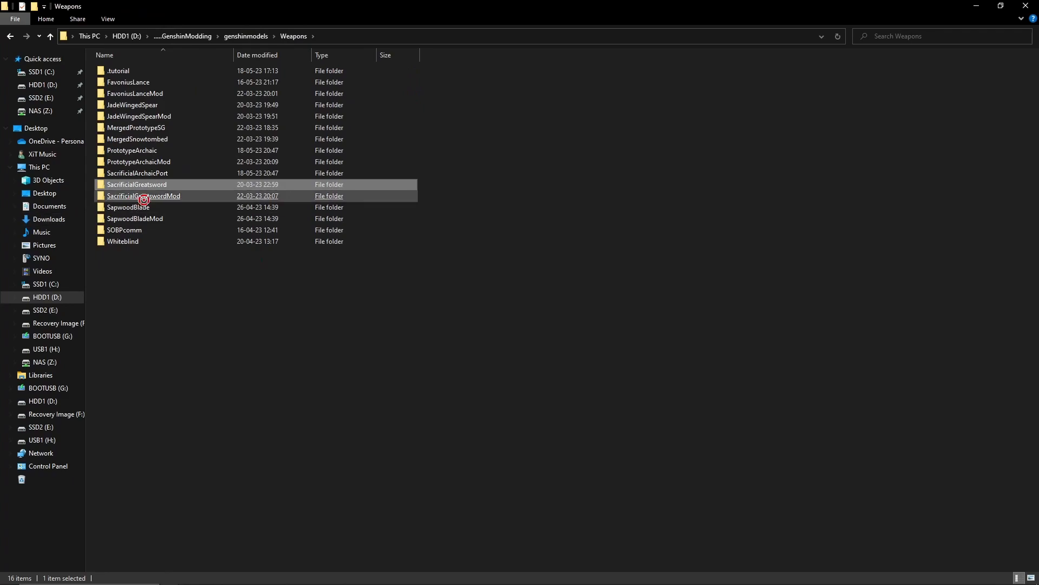
{"action": "double_click", "coordinate": [166, 174]}
{"action": "key", "text": "ctrl+v"}
{"action": "left_click", "coordinate": [240, 192]}
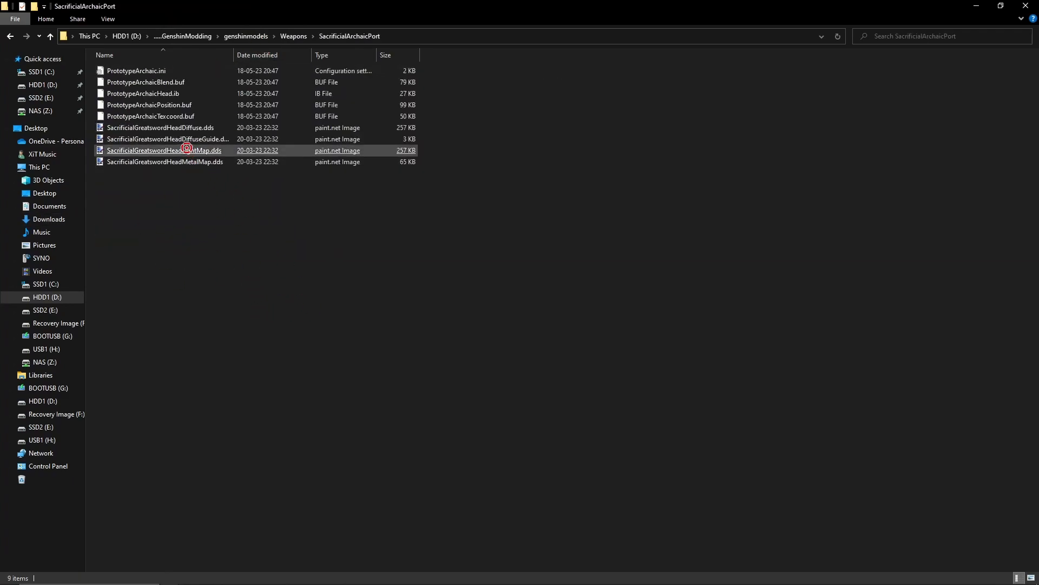
{"action": "left_click", "coordinate": [194, 129]}
{"action": "left_click", "coordinate": [197, 161]}
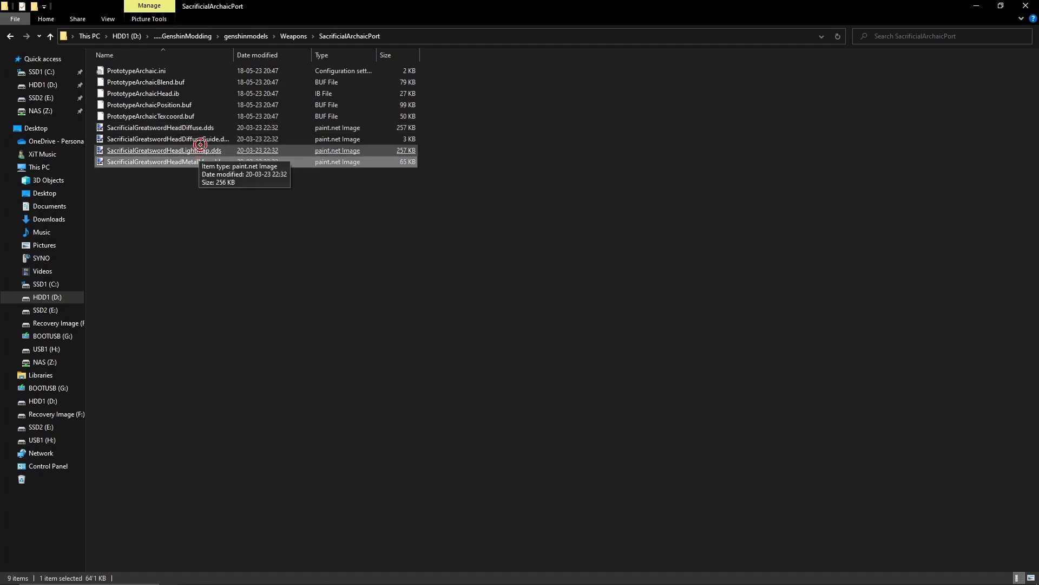
{"action": "left_click", "coordinate": [201, 140]}
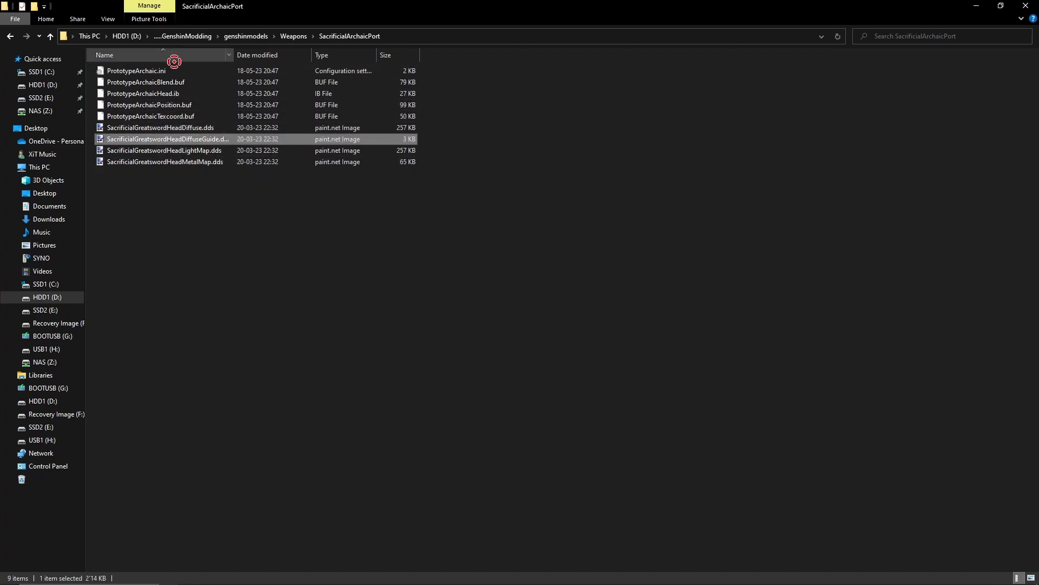
{"action": "left_click", "coordinate": [216, 94]}
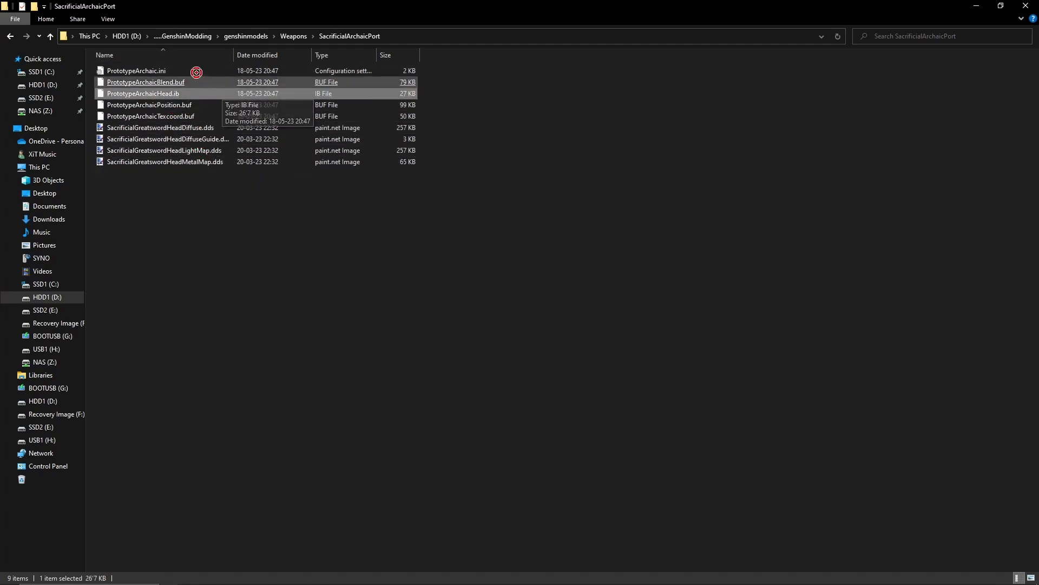
{"action": "left_click", "coordinate": [183, 70]}
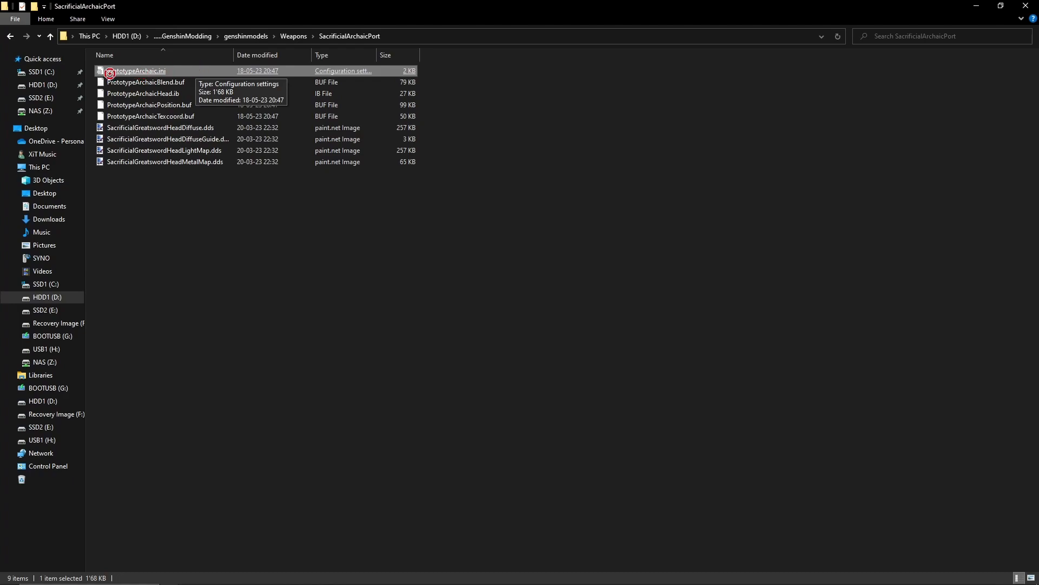
{"action": "left_click", "coordinate": [208, 128]}
{"action": "left_click", "coordinate": [300, 335]}
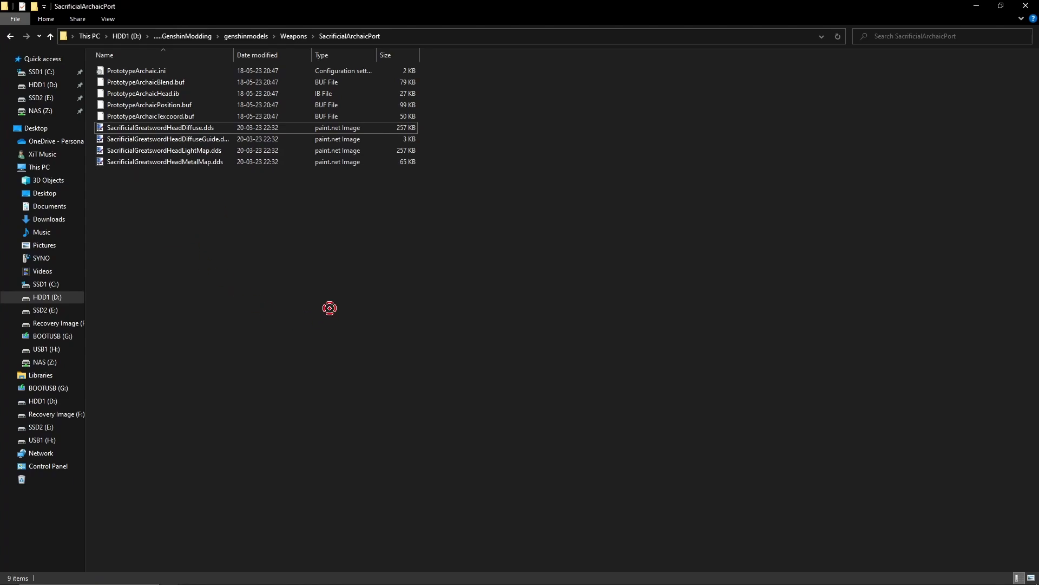
{"action": "left_click", "coordinate": [194, 129]}
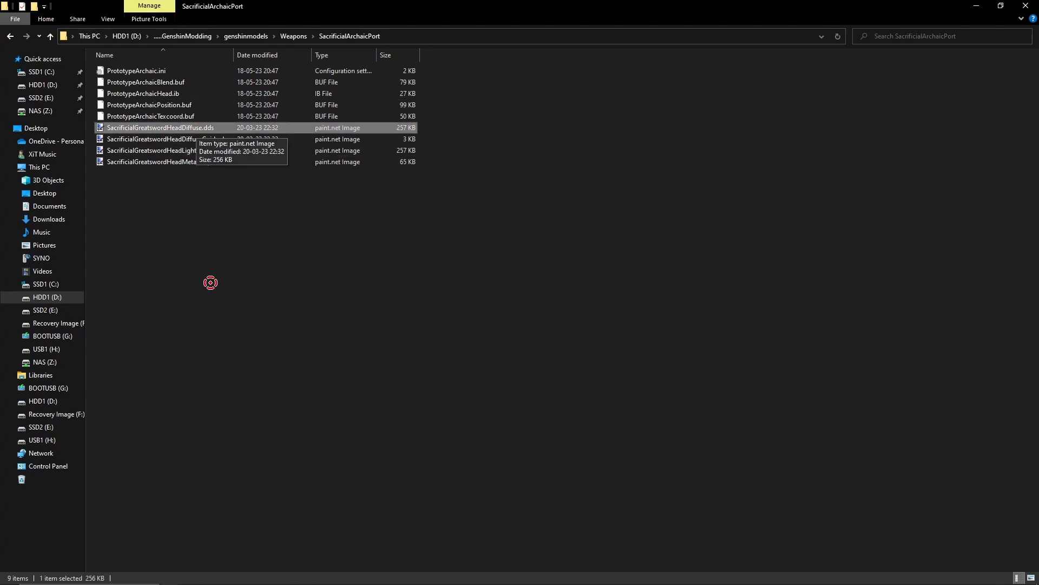
{"action": "left_click", "coordinate": [215, 315]}
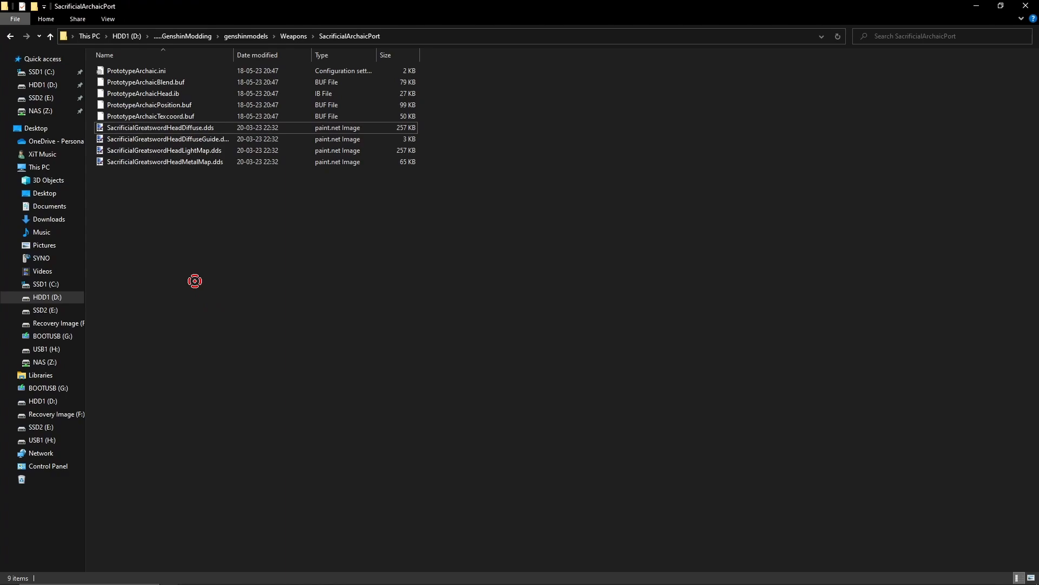
Rename SacrificialGreatswordHeadDiffuse.dds to PrototypeArchaicHeadDiffuse.dds
{"action": "right_click", "coordinate": [233, 128]}
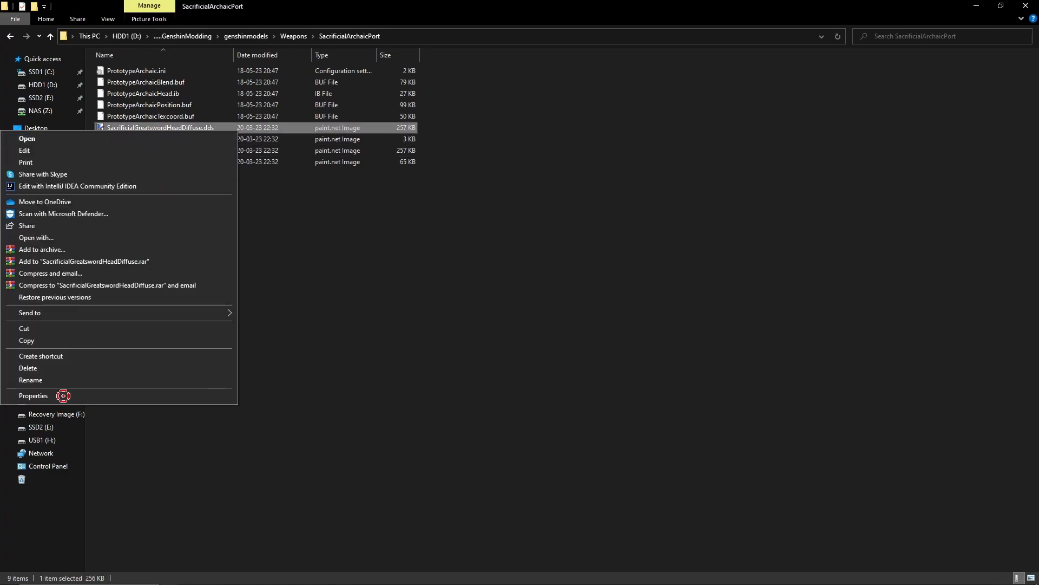
{"action": "left_click", "coordinate": [65, 381]}
{"action": "left_click_drag", "start_coordinate": [167, 127], "coordinate": [89, 123]}
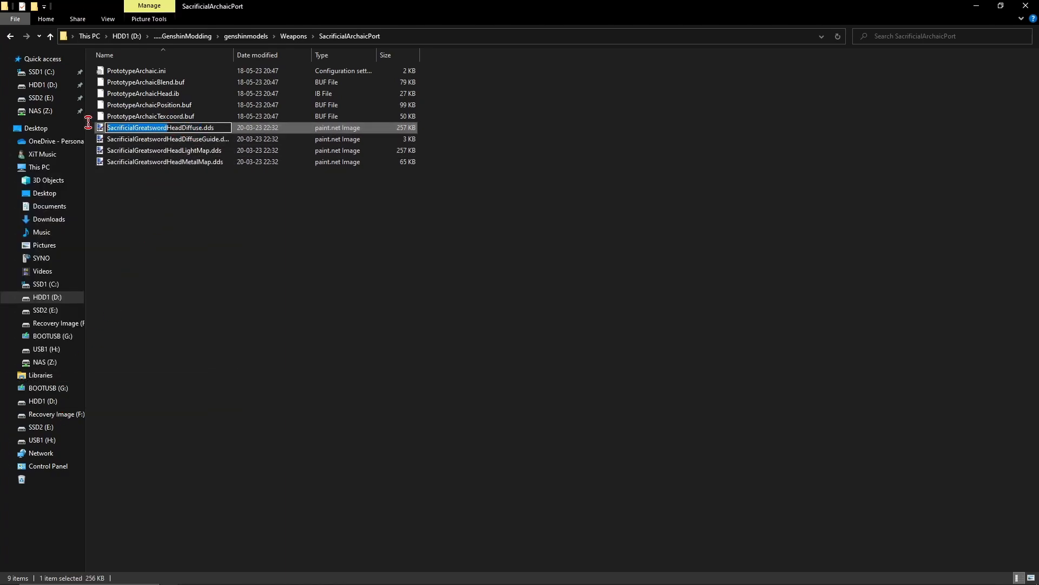
{"action": "type", "text": "PrototypeArch"}
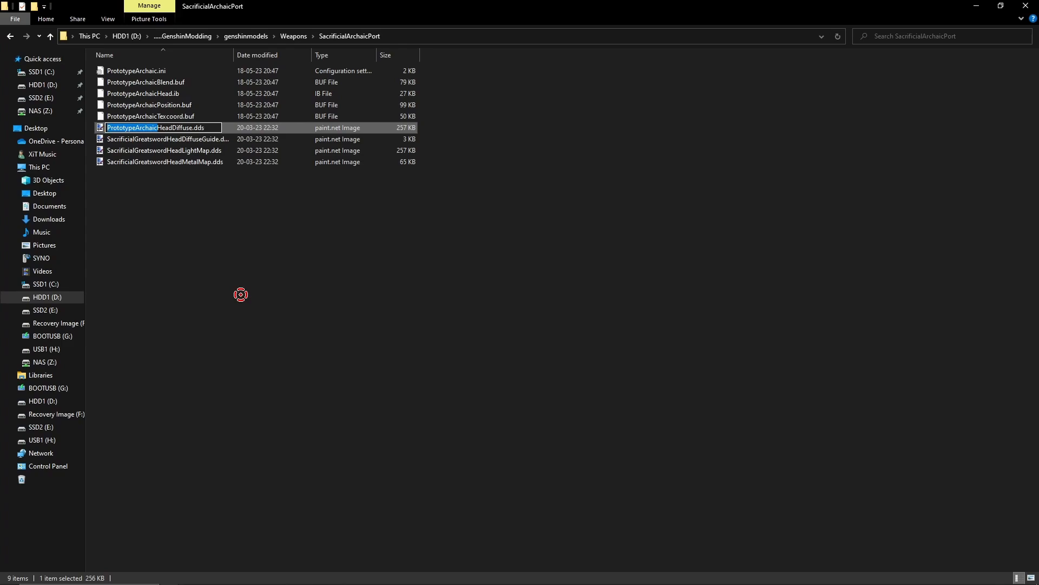
{"action": "key", "text": "Return"}
Rename SacrificialGreatswordHeadDiffuseGuide.dds to PrototypeArchaicHeadDiffuseGuide.dds
{"action": "right_click", "coordinate": [162, 139]}
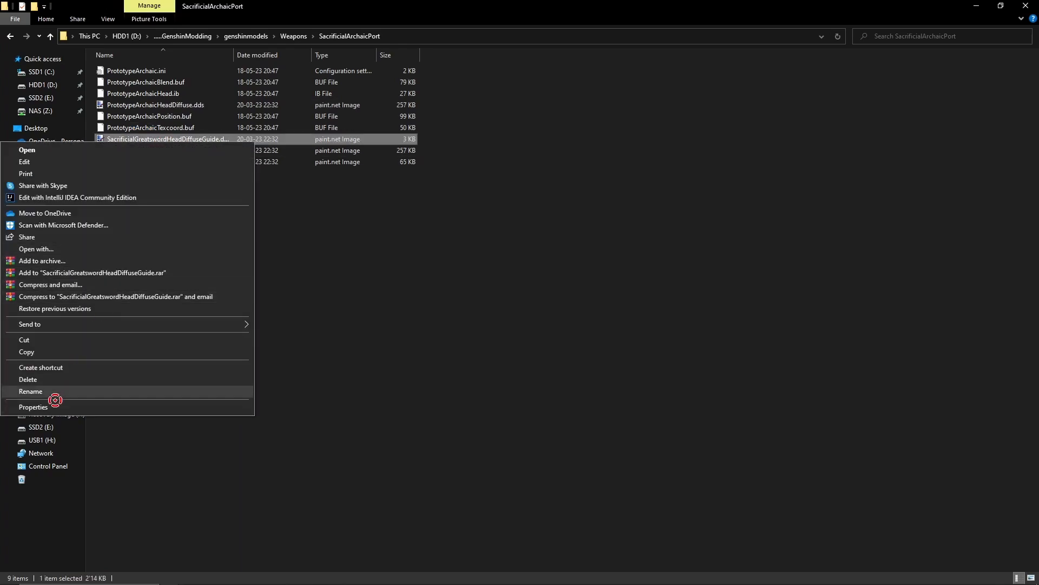
{"action": "left_click", "coordinate": [60, 389]}
{"action": "left_click_drag", "start_coordinate": [163, 139], "coordinate": [99, 177]}
{"action": "type", "text": "PrototypeArchaic"}
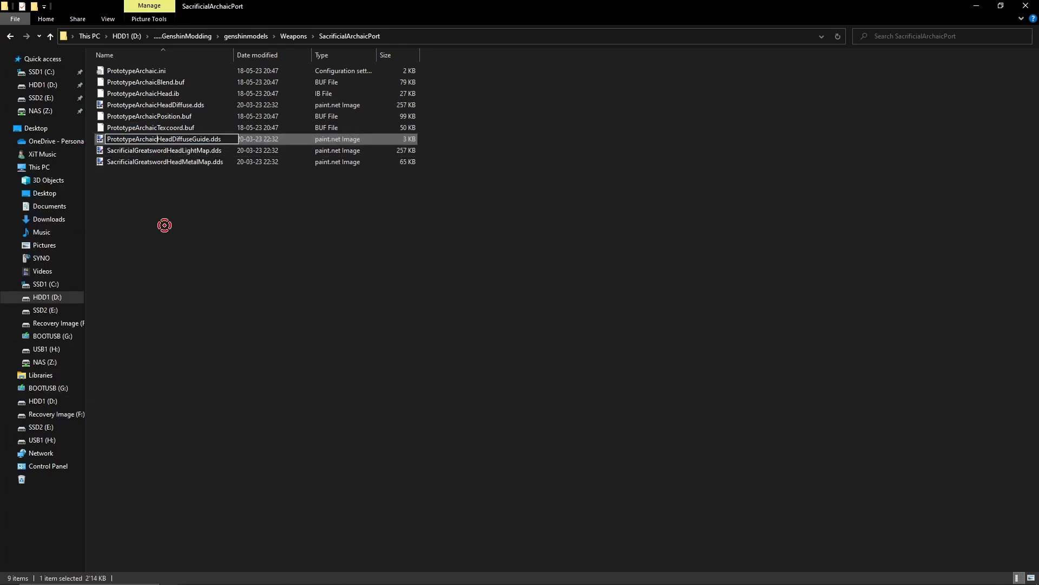
{"action": "left_click", "coordinate": [163, 225]}
Rename SacrificialGreatswordHeadLightMap.dds to PrototypeArchaicHeadLightMap.dds
{"action": "right_click", "coordinate": [163, 148]}
{"action": "left_click", "coordinate": [42, 399]}
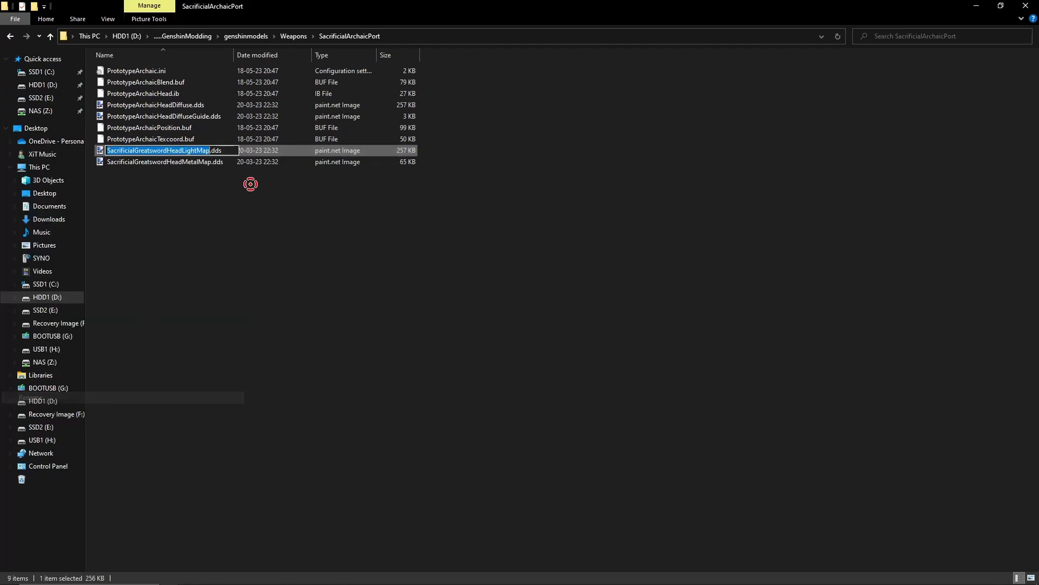
{"action": "left_click_drag", "start_coordinate": [171, 150], "coordinate": [104, 154]}
{"action": "type", "text": "PrototypeArchaic"}
{"action": "left_click", "coordinate": [202, 244]}
Rename SacrificialGreatswordHeadMetalMap.dds to PrototypeArchaicHeadMetalMap.dds
{"action": "right_click", "coordinate": [182, 159]}
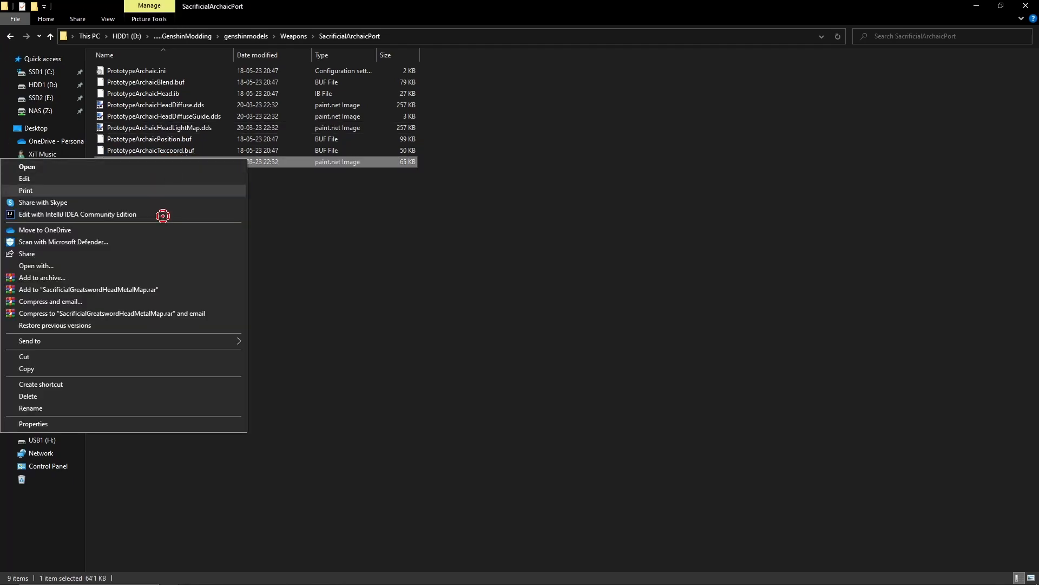
{"action": "left_click", "coordinate": [47, 409]}
{"action": "left_click_drag", "start_coordinate": [166, 164], "coordinate": [115, 164]}
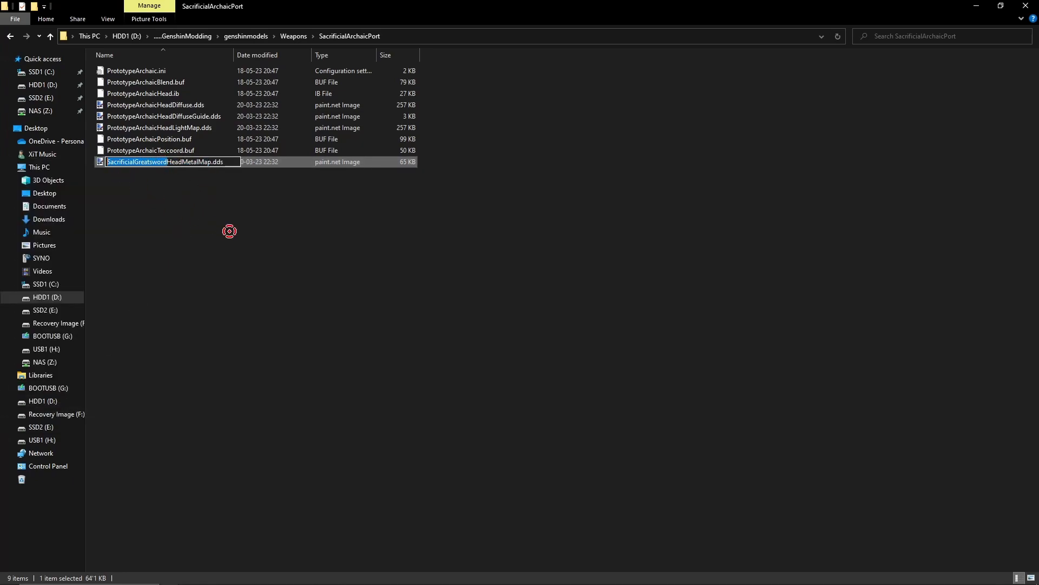
{"action": "type", "text": "PrototypeArchaic"}
{"action": "left_click", "coordinate": [224, 229]}
{"action": "left_click_drag", "start_coordinate": [240, 308], "coordinate": [137, 60]}
Copy the SacrificialArchaicPort folder from Weapons into the Mods folder of 3dmigoto2
{"action": "left_click", "coordinate": [294, 36]}
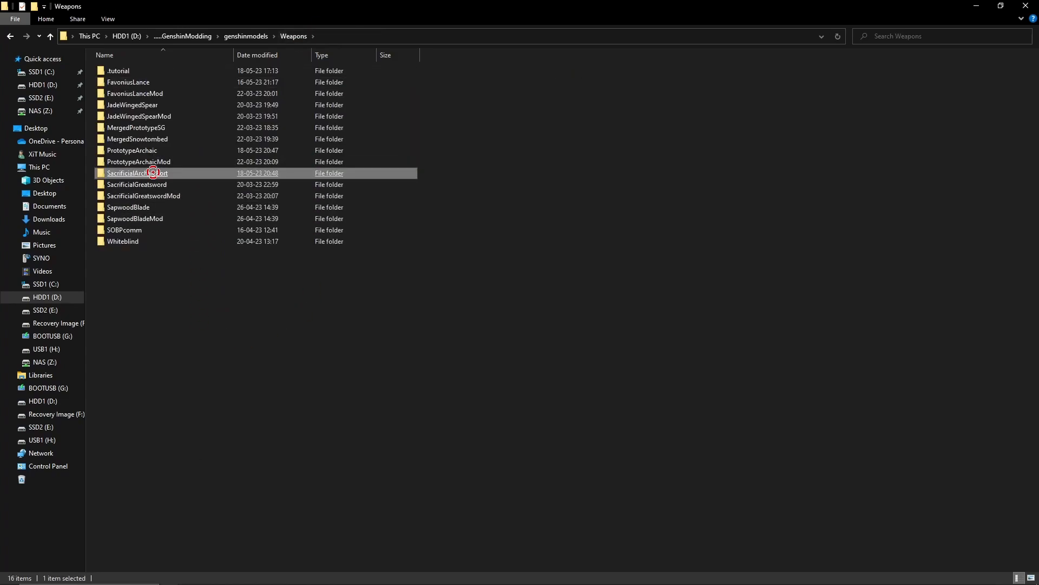
{"action": "right_click", "coordinate": [154, 172]}
{"action": "left_click", "coordinate": [49, 397]}
{"action": "mouse_move", "coordinate": [368, 578]}
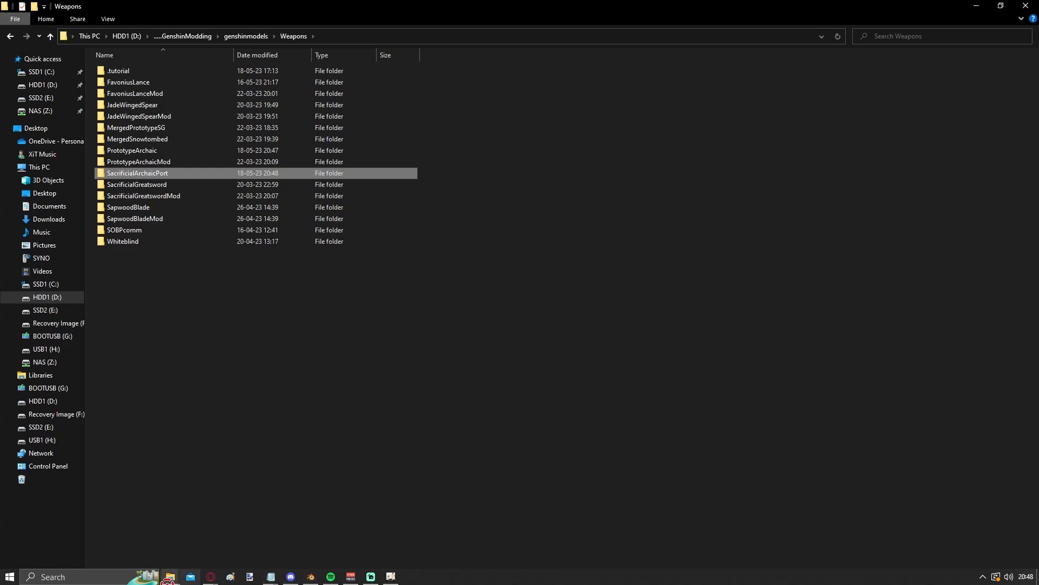
{"action": "mouse_move", "coordinate": [167, 578]}
{"action": "left_click", "coordinate": [390, 539]}
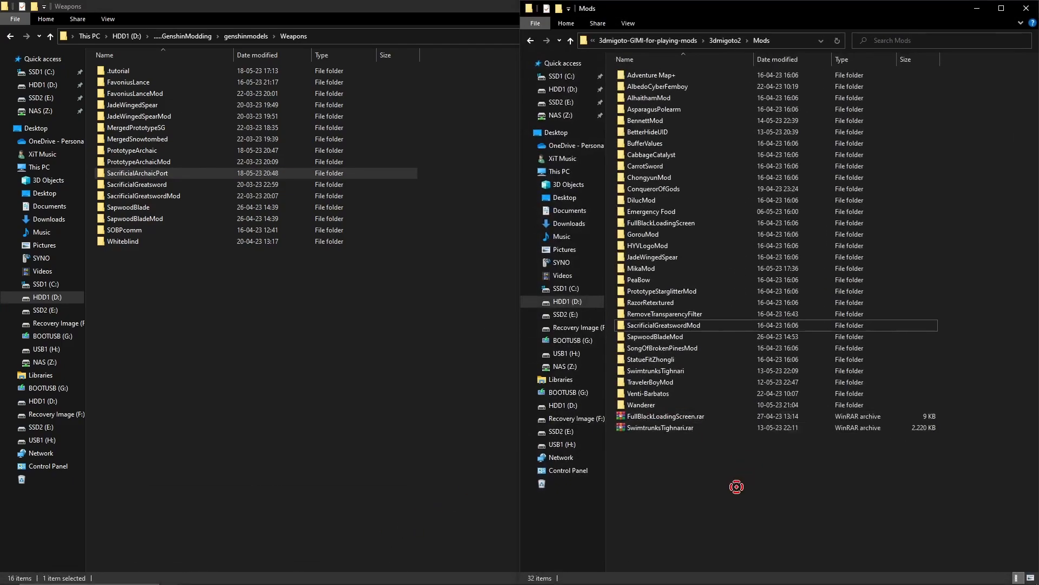
{"action": "key", "text": "ctrl+v"}
{"action": "left_click", "coordinate": [738, 246]}
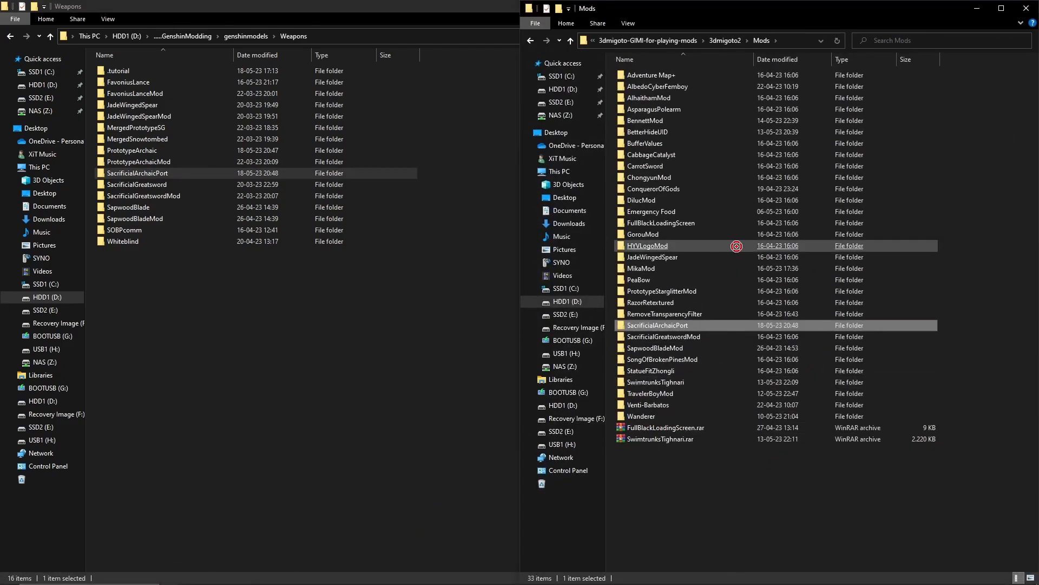
Switch to Genshin Impact and reload the mods on the Prototype Archaic weapon screen
{"action": "left_click", "coordinate": [1003, 261]}
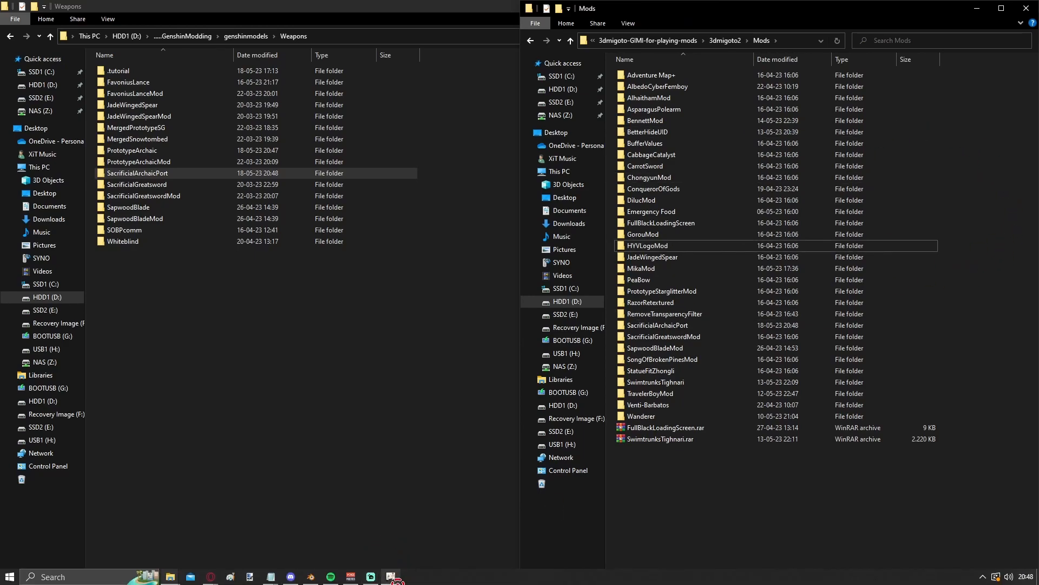
{"action": "left_click", "coordinate": [392, 577]}
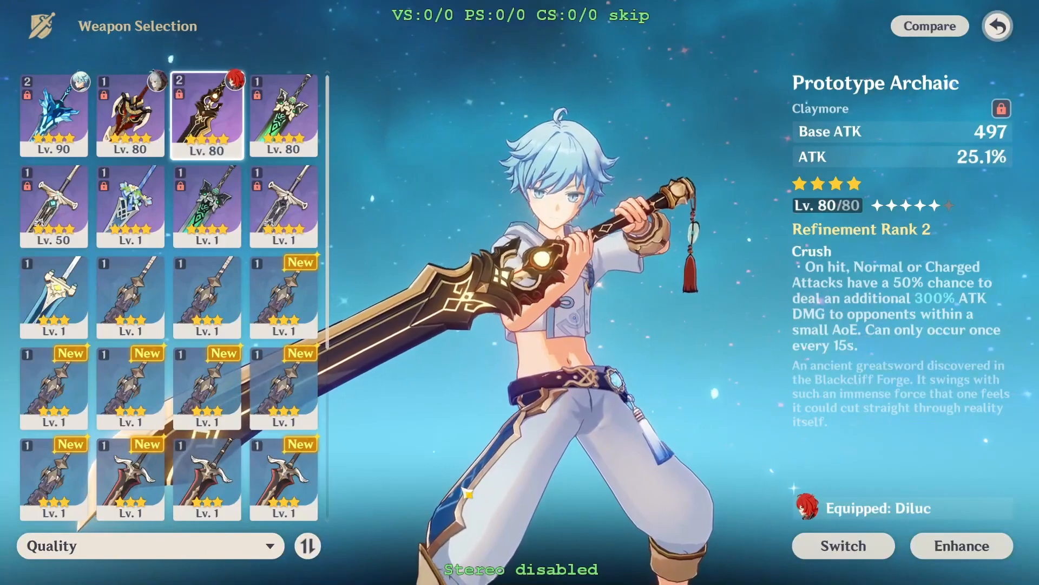
{"action": "key", "text": "F10"}
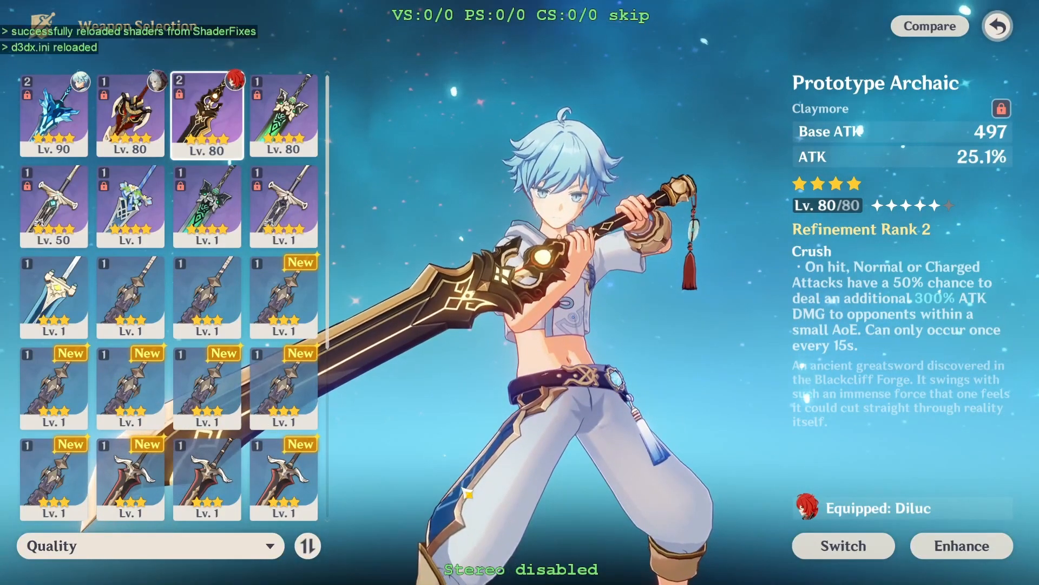
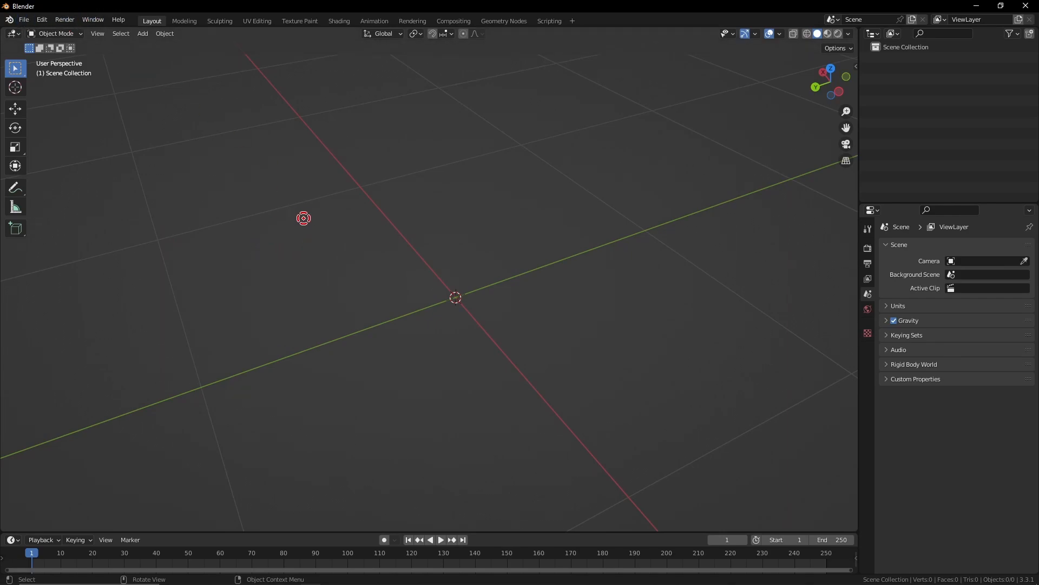
Switch to Blender and import the Widsith 3DMigoto frame analysis dump files from Weapons\.tutorial\Catalysts\Widsith
{"action": "left_click", "coordinate": [24, 20]}
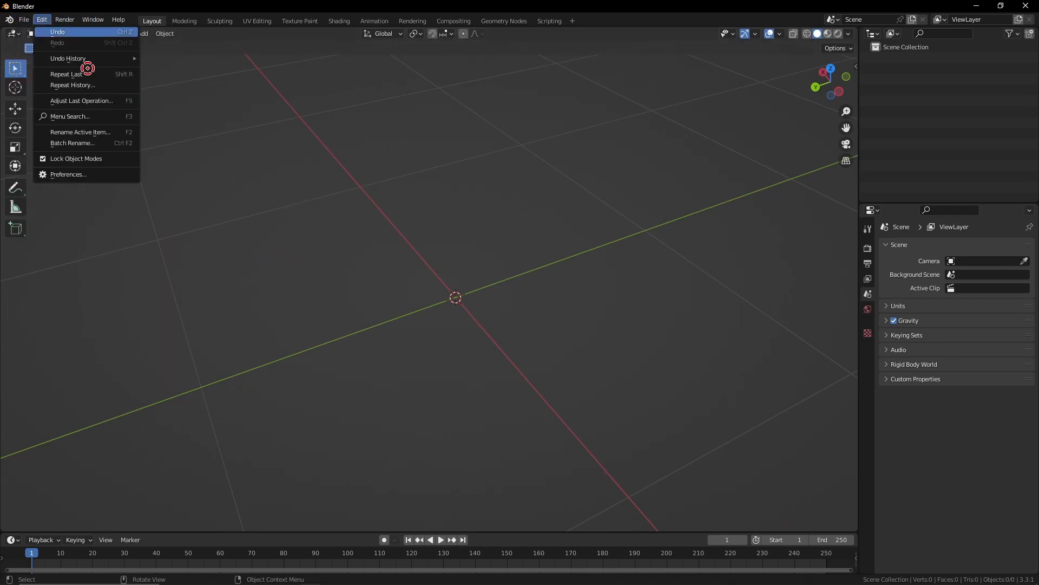
{"action": "left_click", "coordinate": [25, 19]}
{"action": "left_click", "coordinate": [25, 19]}
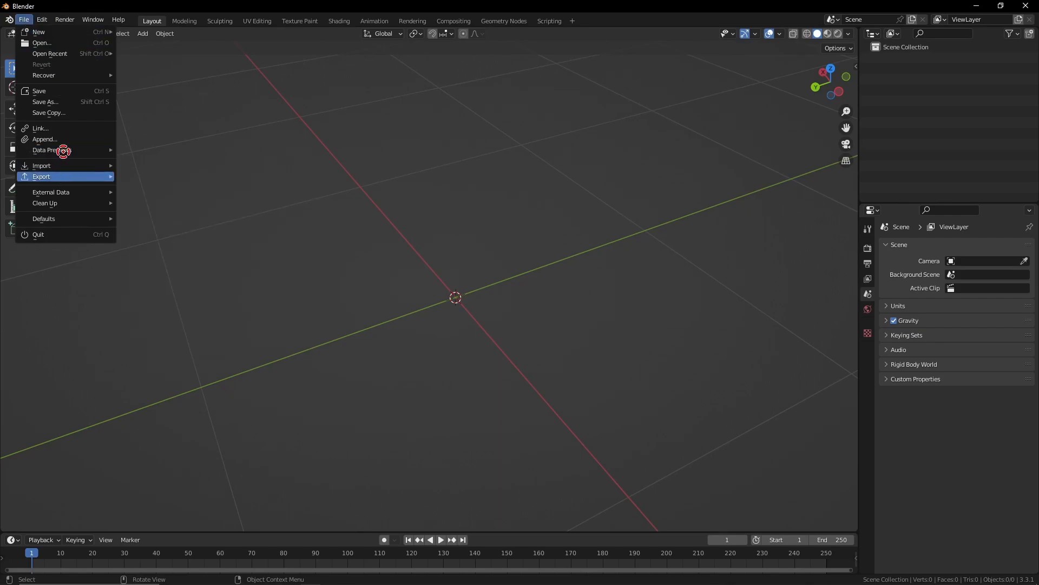
{"action": "mouse_move", "coordinate": [65, 165]}
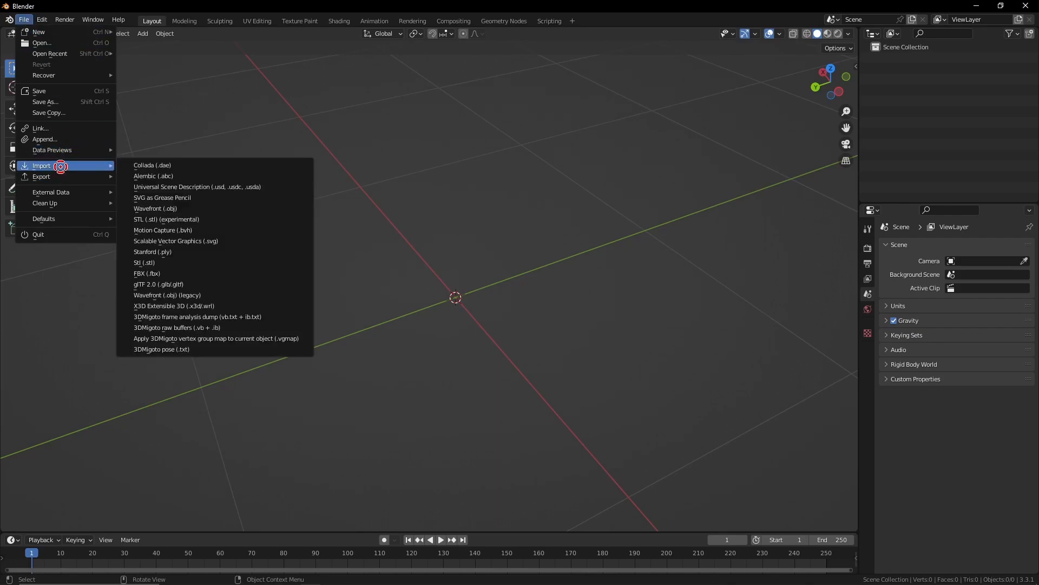
{"action": "left_click", "coordinate": [246, 316]}
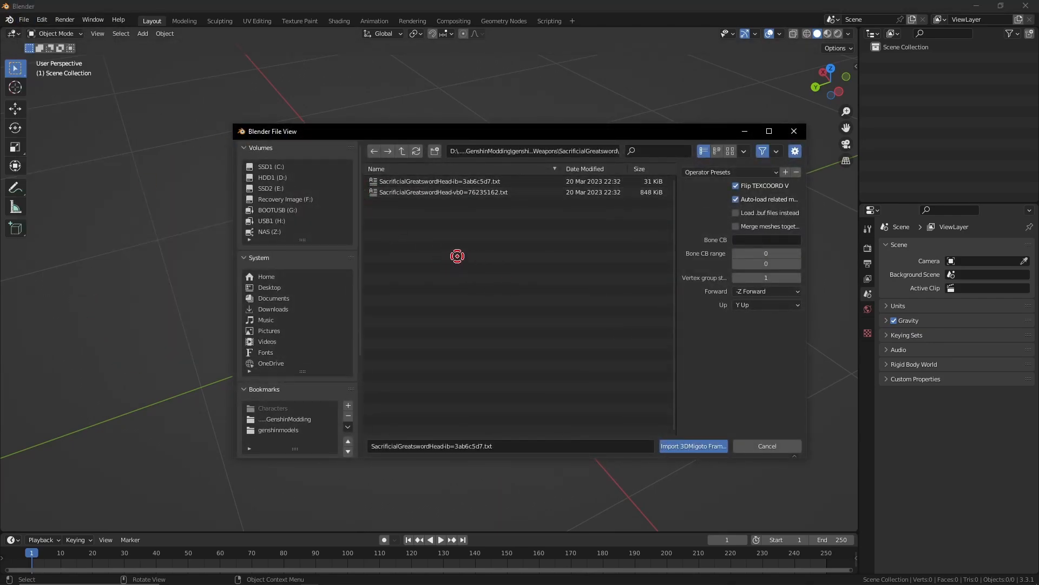
{"action": "left_click", "coordinate": [402, 151]}
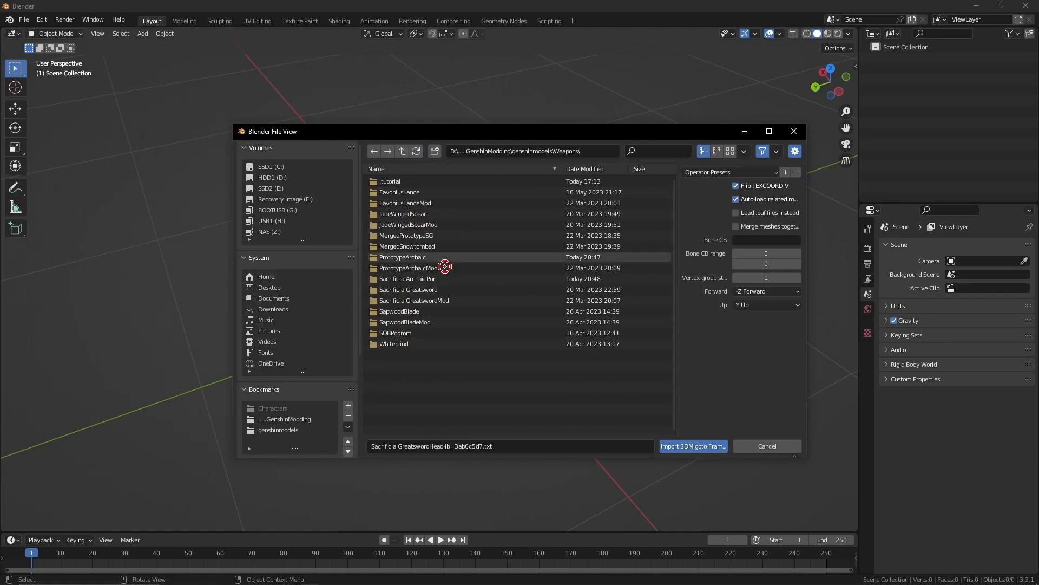
{"action": "double_click", "coordinate": [405, 181]}
{"action": "double_click", "coordinate": [410, 193]}
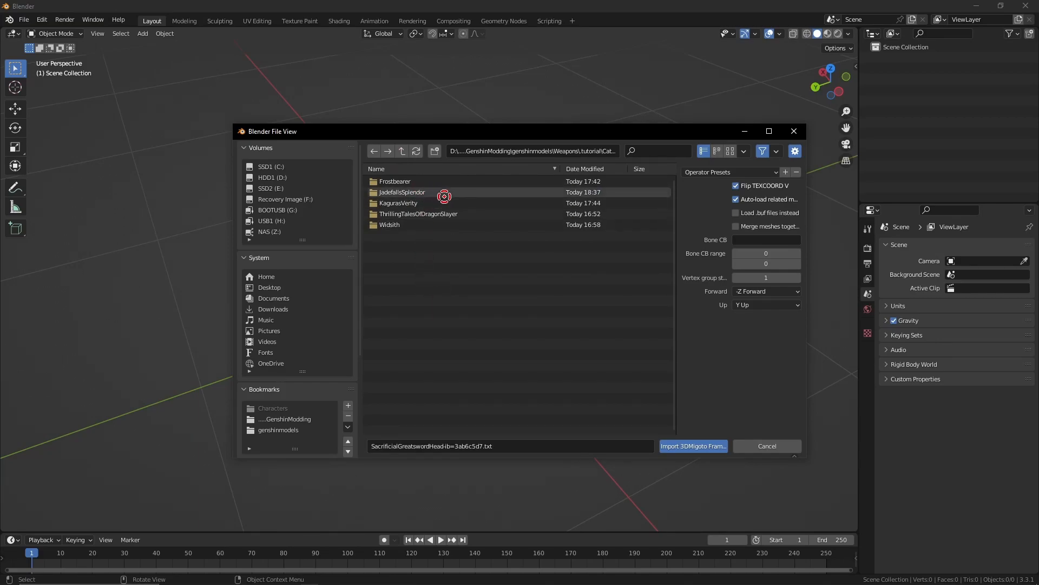
{"action": "double_click", "coordinate": [421, 224]}
{"action": "key", "text": "a"}
{"action": "left_click", "coordinate": [690, 445]}
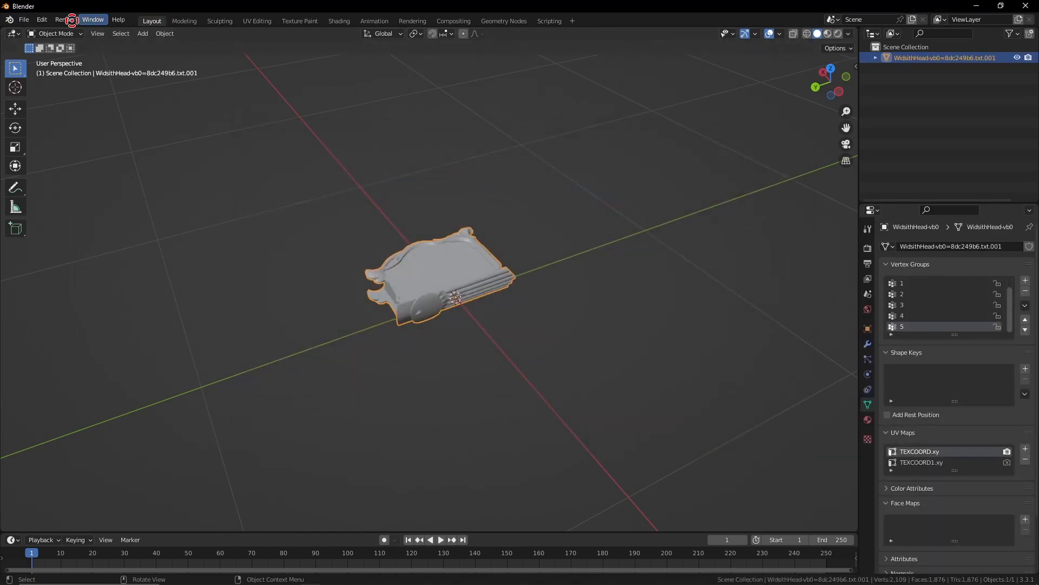
Import the KagurasVerity 3DMigoto frame analysis dump files from the Catalysts\KagurasVerity folder
{"action": "left_click", "coordinate": [24, 20]}
{"action": "mouse_move", "coordinate": [57, 166]}
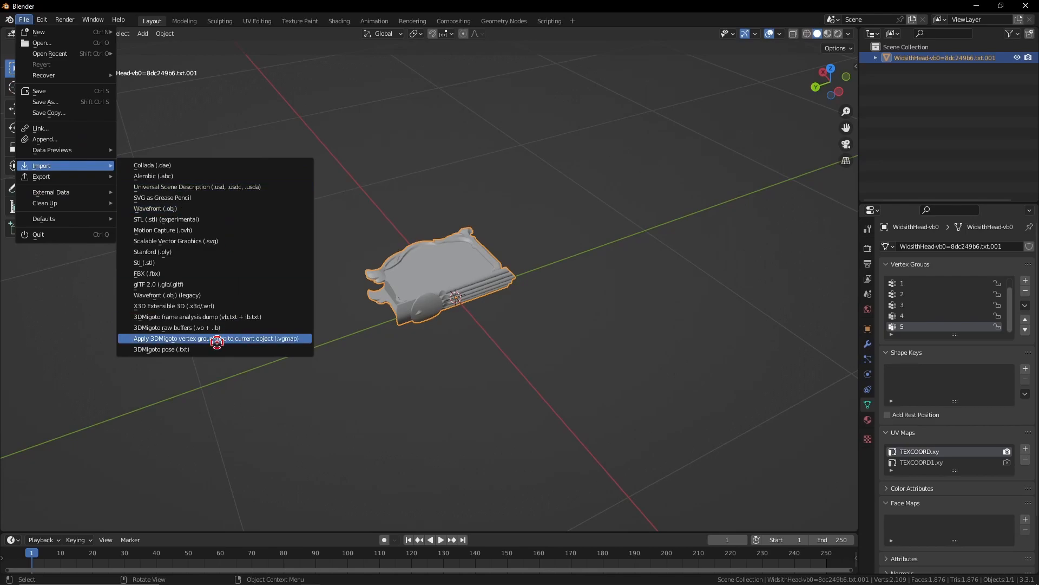
{"action": "left_click", "coordinate": [211, 317]}
{"action": "left_click", "coordinate": [401, 151]}
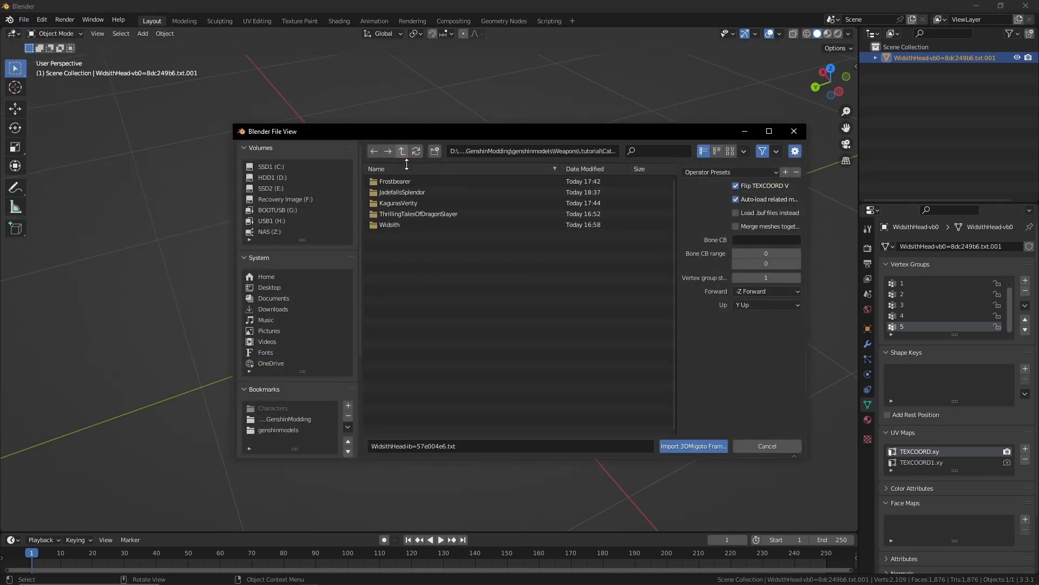
{"action": "double_click", "coordinate": [433, 199]}
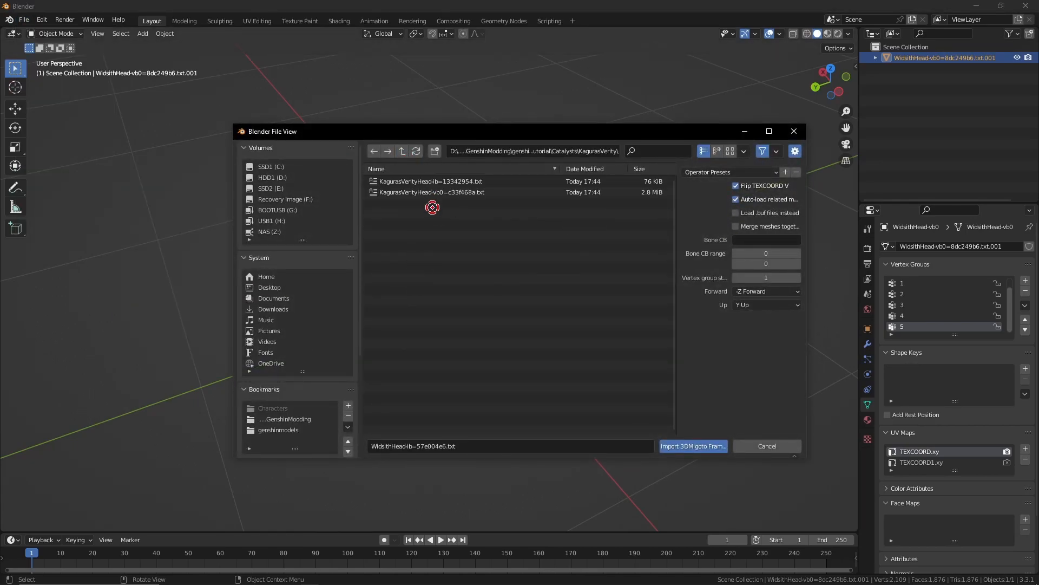
{"action": "key", "text": "a"}
{"action": "left_click", "coordinate": [677, 445]}
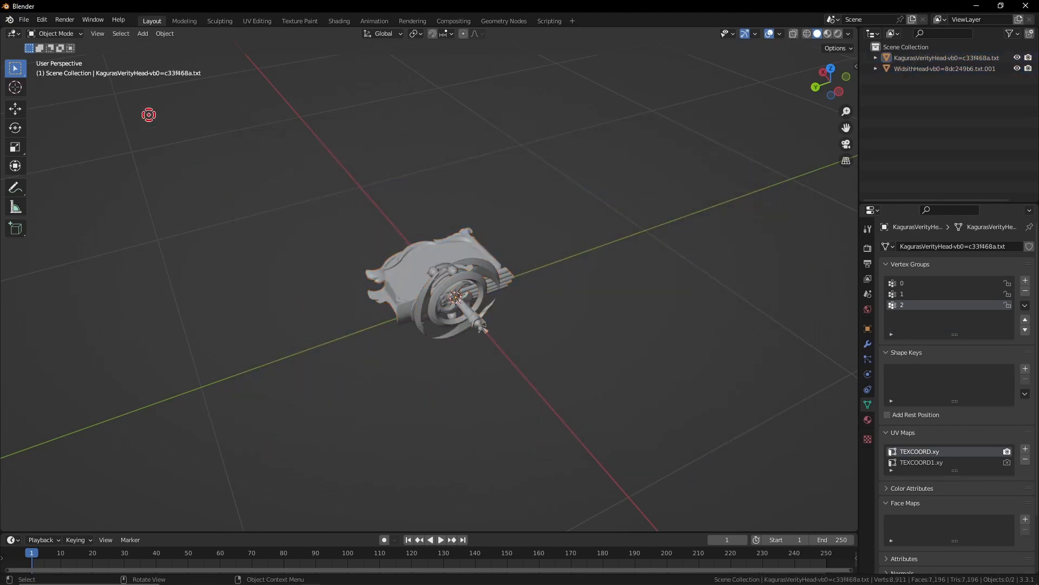
Import all the 3DMigoto frame analysis dump files from the Catalysts\Frostbearer folder
{"action": "left_click", "coordinate": [24, 20]}
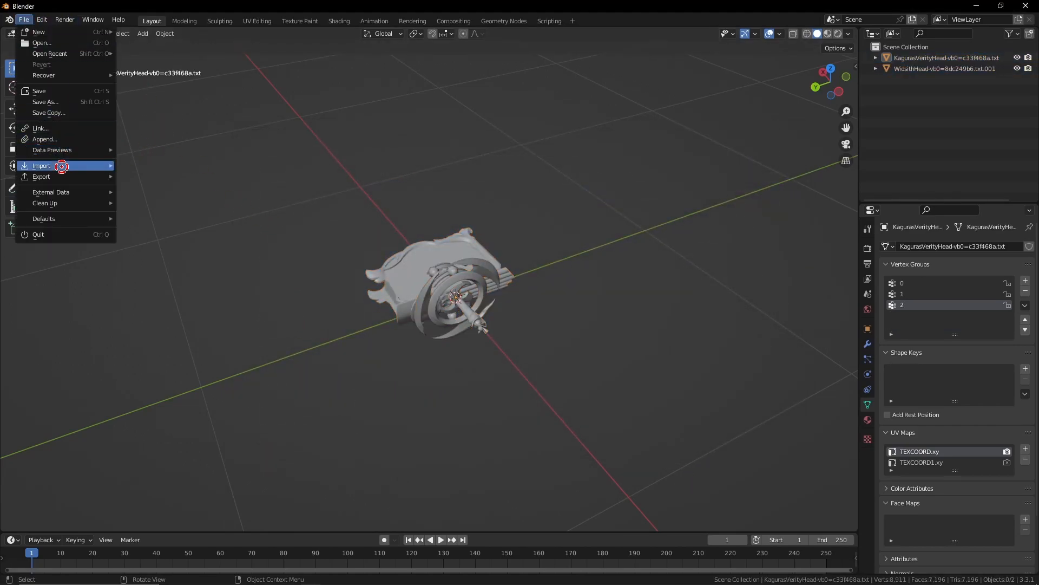
{"action": "mouse_move", "coordinate": [59, 165]}
{"action": "left_click", "coordinate": [246, 317]}
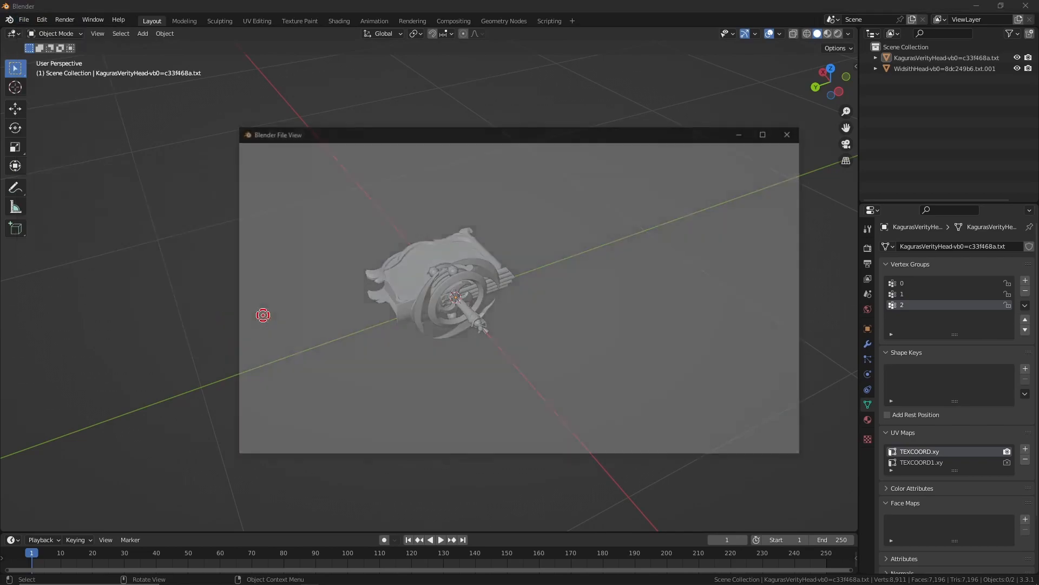
{"action": "left_click", "coordinate": [402, 152]}
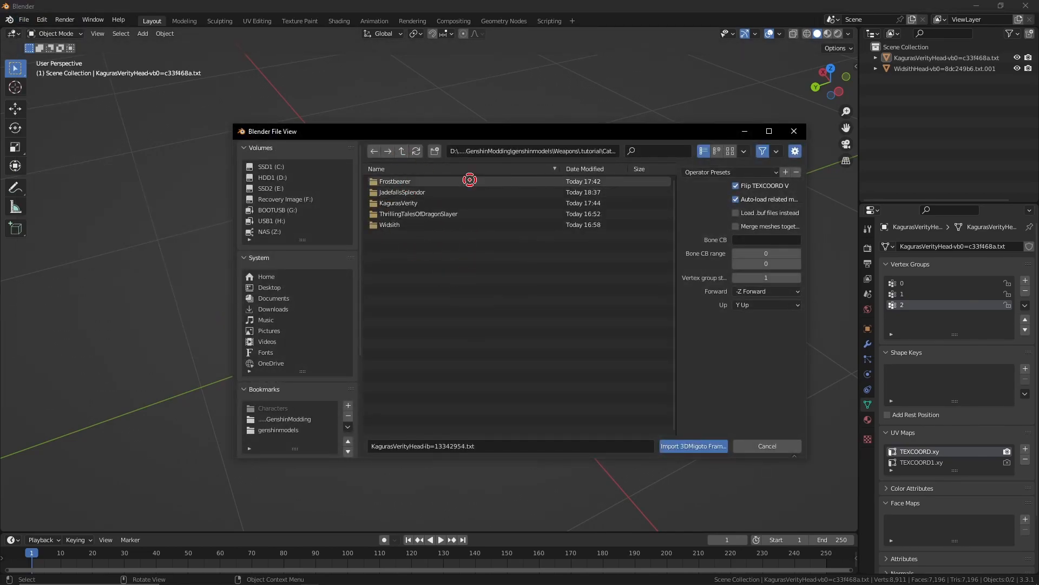
{"action": "double_click", "coordinate": [469, 180]}
{"action": "key", "text": "a"}
{"action": "left_click", "coordinate": [697, 446]}
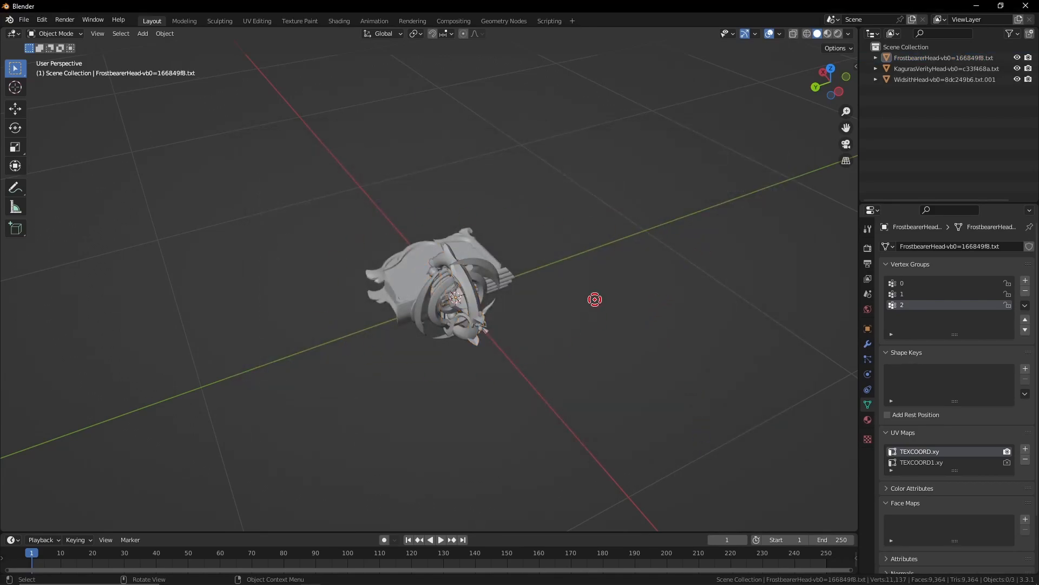
Examine the imported catalyst models and check the vertex group list of the Widsith mesh
{"action": "middle_click_drag", "start_coordinate": [446, 234], "coordinate": [526, 259]}
{"action": "scroll", "coordinate": [531, 259], "scroll_direction": "up", "scroll_amount": 4}
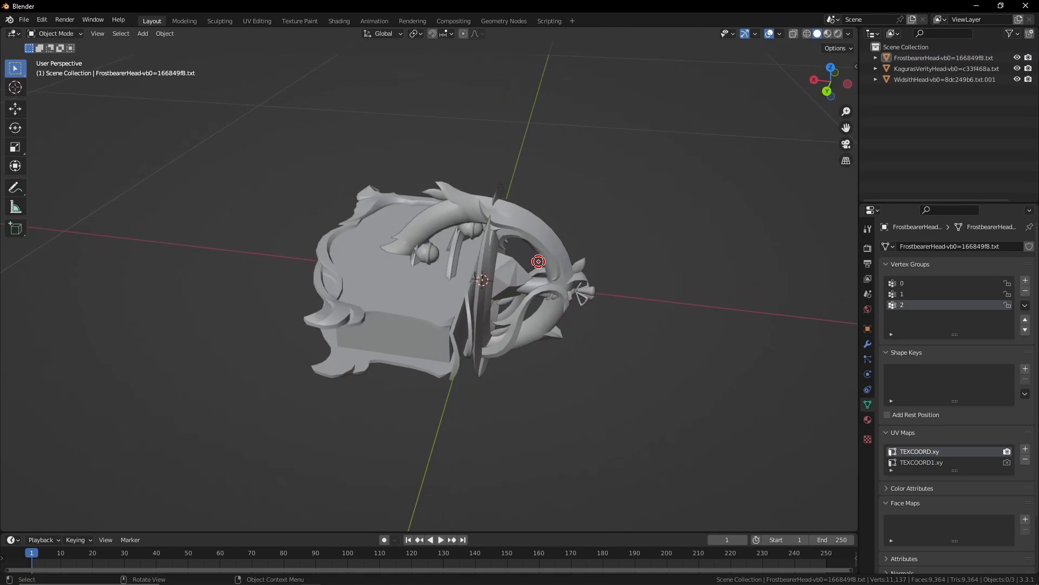
{"action": "middle_click_drag", "start_coordinate": [703, 266], "coordinate": [684, 260]}
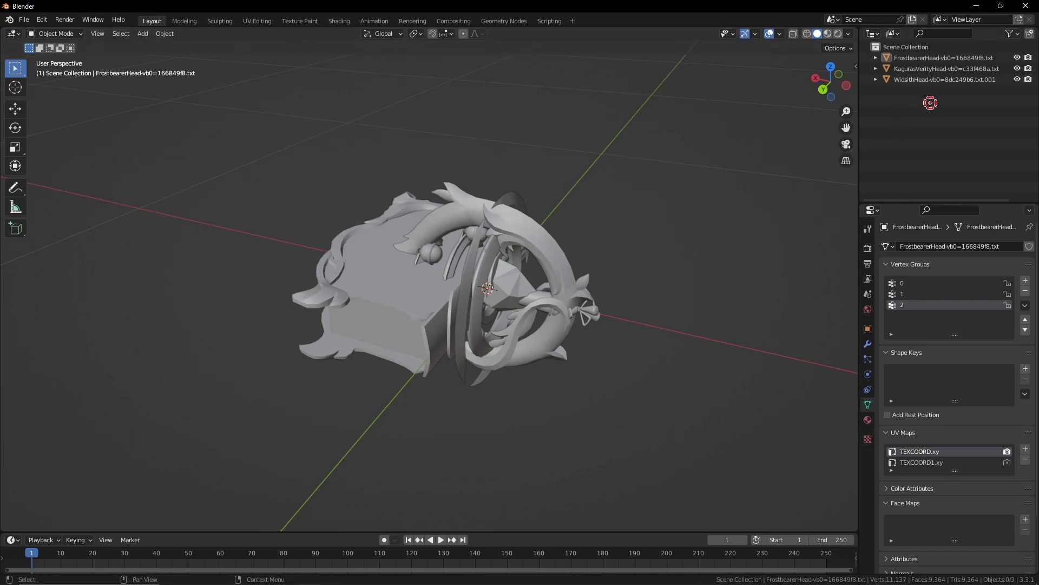
{"action": "left_click", "coordinate": [936, 79]}
{"action": "scroll", "coordinate": [923, 290], "scroll_direction": "up", "scroll_amount": 1}
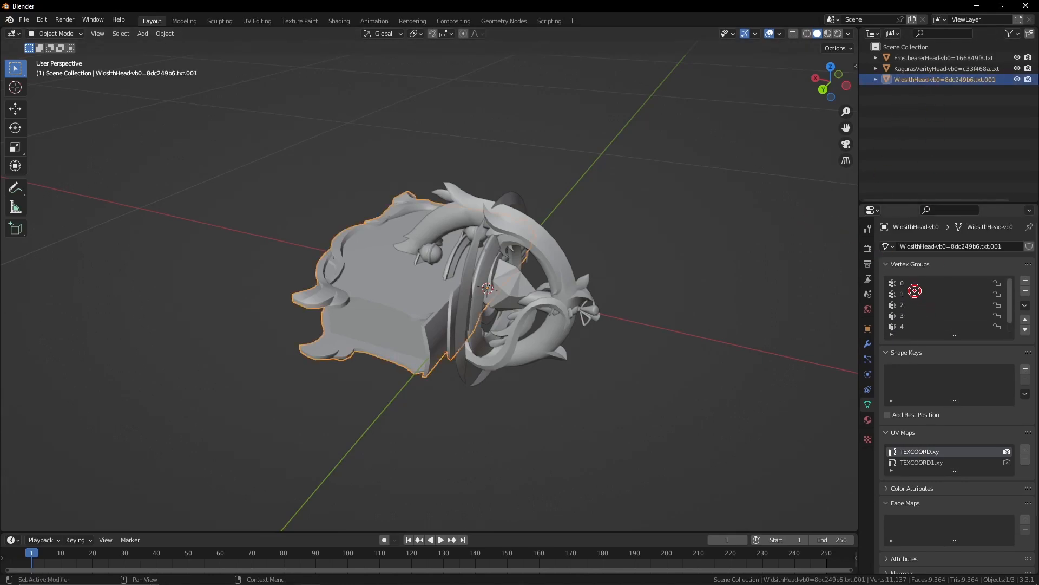
{"action": "scroll", "coordinate": [908, 307], "scroll_direction": "down", "scroll_amount": 1}
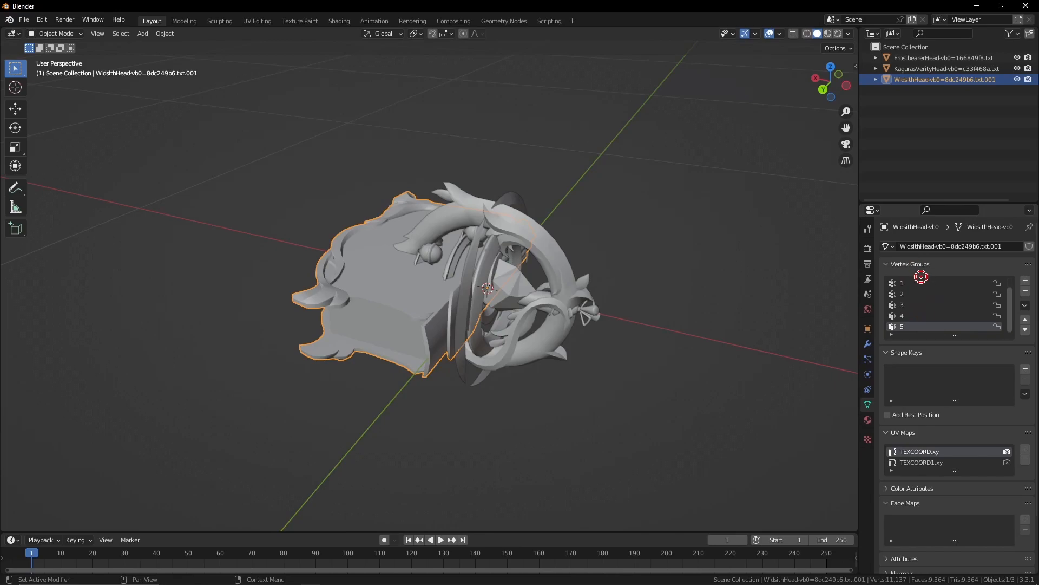
{"action": "scroll", "coordinate": [914, 328], "scroll_direction": "up", "scroll_amount": 1}
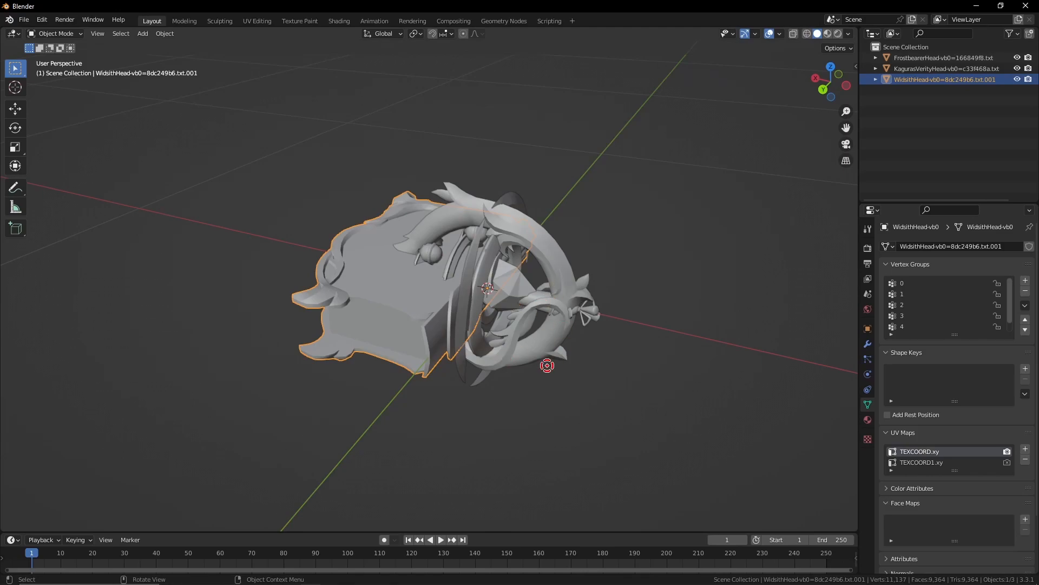
{"action": "left_click", "coordinate": [778, 196]}
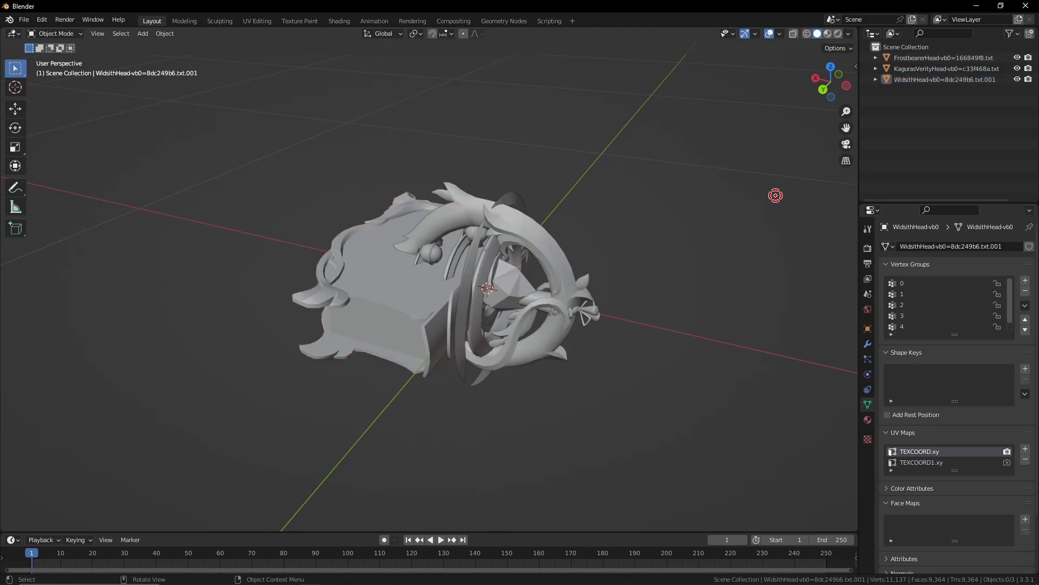
{"action": "left_click", "coordinate": [408, 323]}
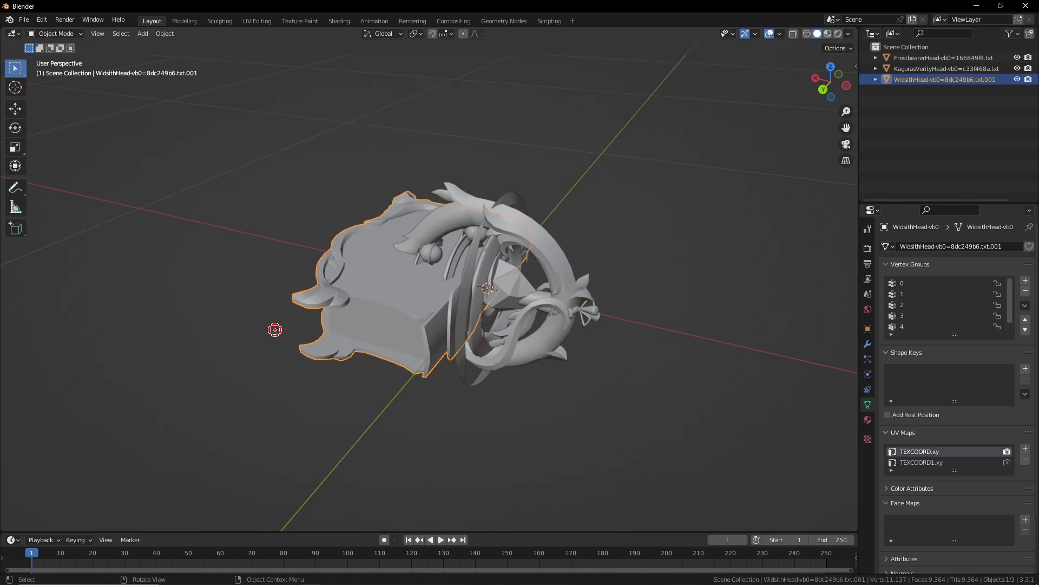
{"action": "left_click", "coordinate": [759, 378]}
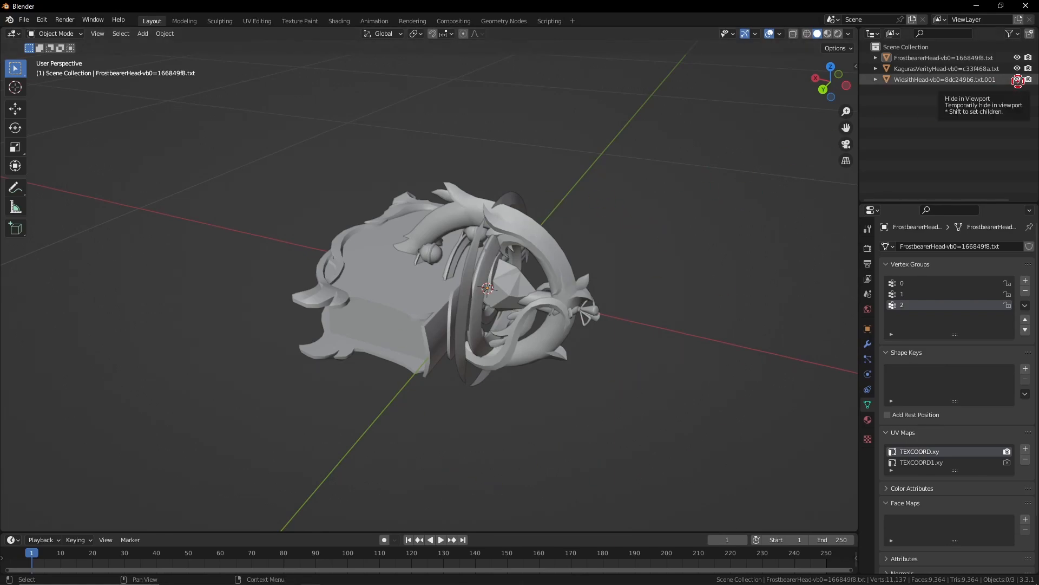
Hide the Widsith mesh in the viewport and put the Frostbearer mesh into Weight Paint mode
{"action": "left_click", "coordinate": [1018, 80]}
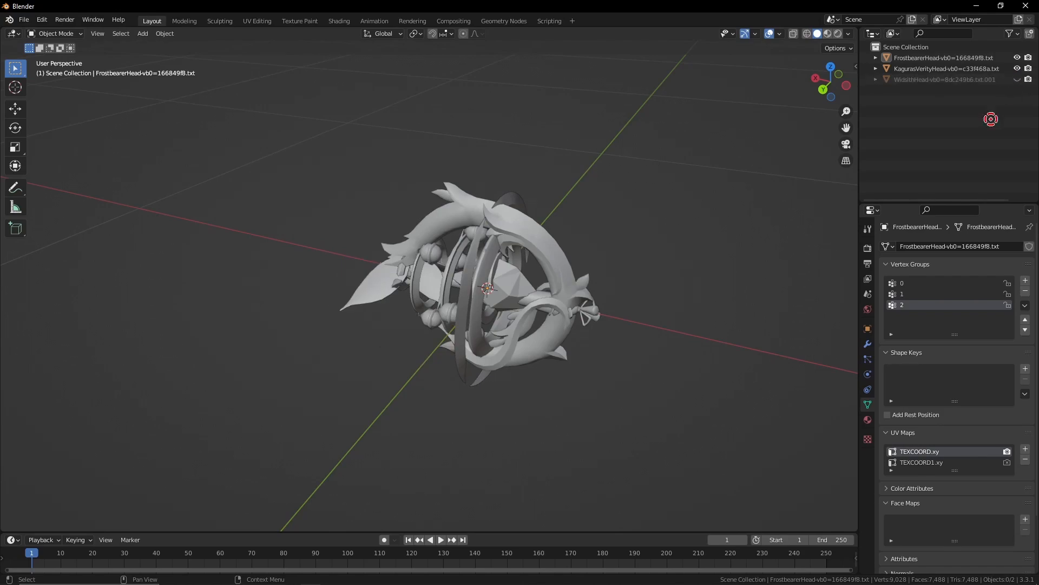
{"action": "middle_click_drag", "start_coordinate": [661, 341], "coordinate": [592, 392], "text": "shift"}
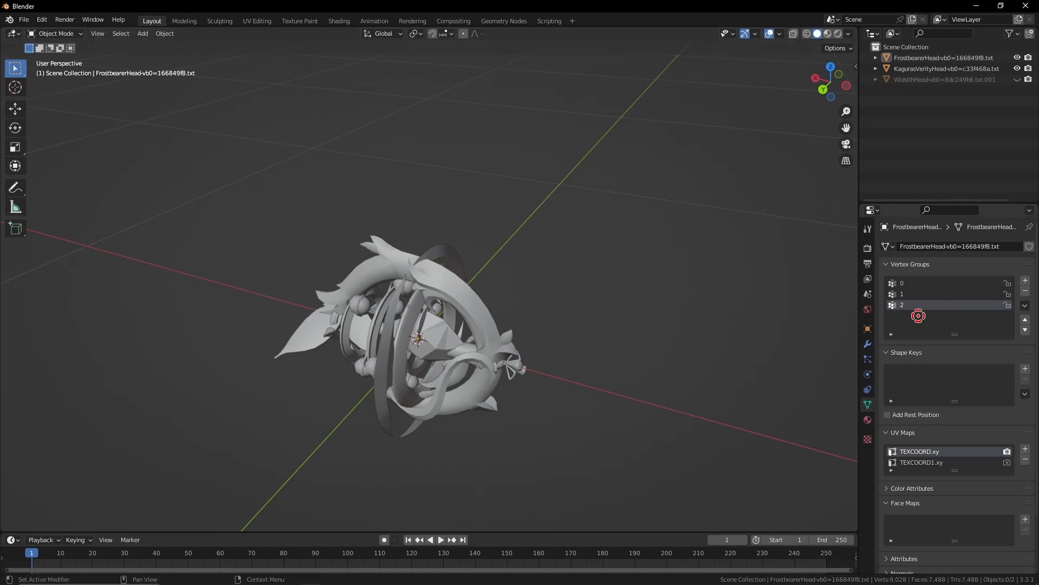
{"action": "left_click", "coordinate": [930, 69]}
{"action": "left_click", "coordinate": [940, 58]}
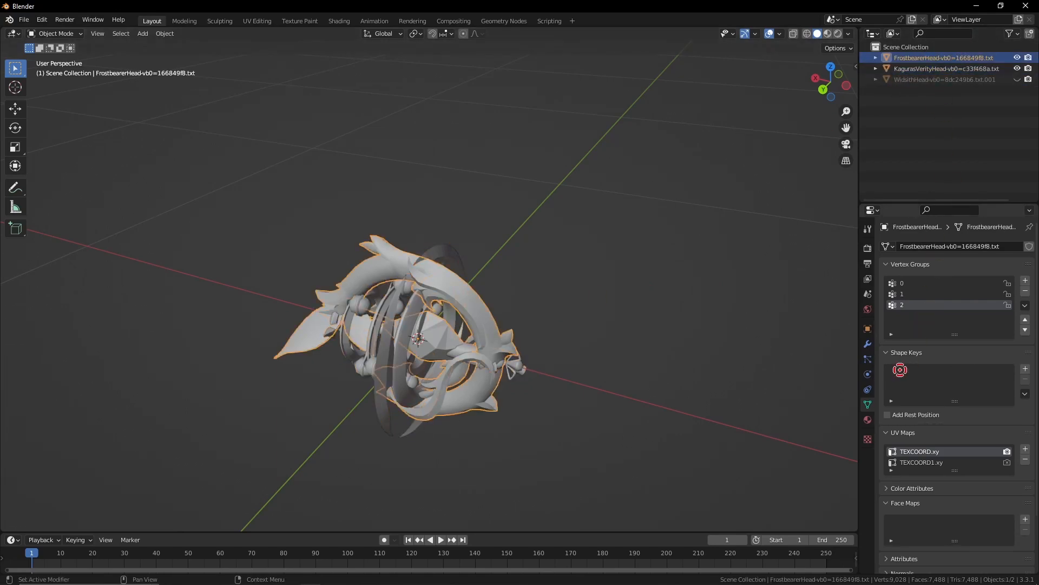
{"action": "left_click", "coordinate": [29, 20]}
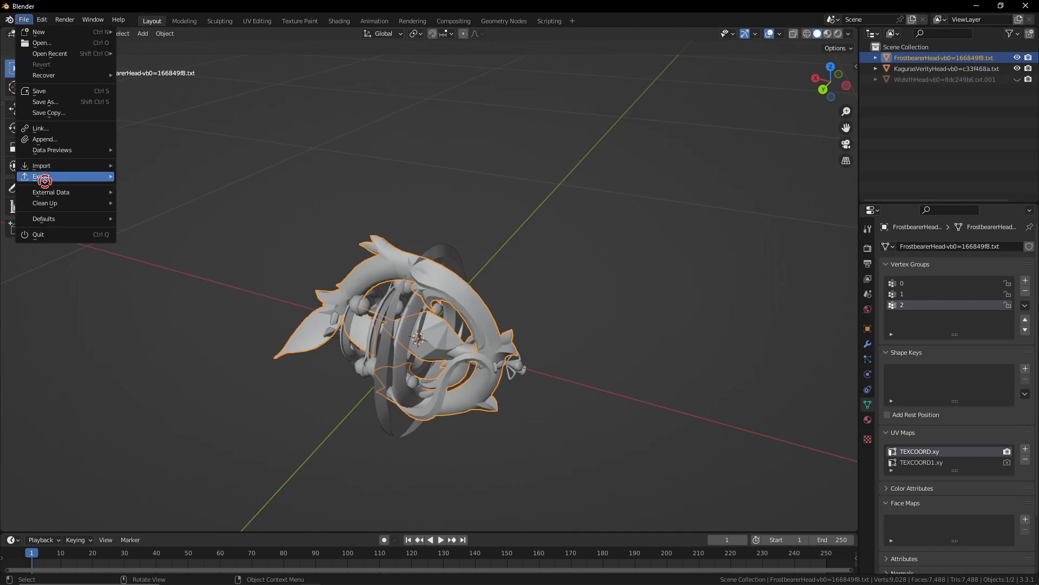
{"action": "left_click", "coordinate": [56, 34]}
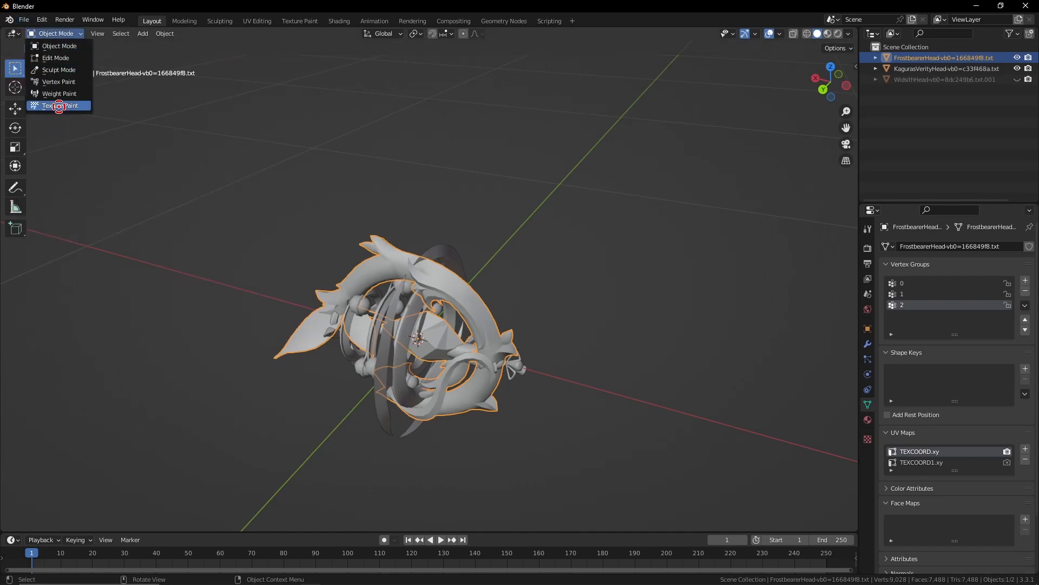
{"action": "left_click", "coordinate": [61, 94]}
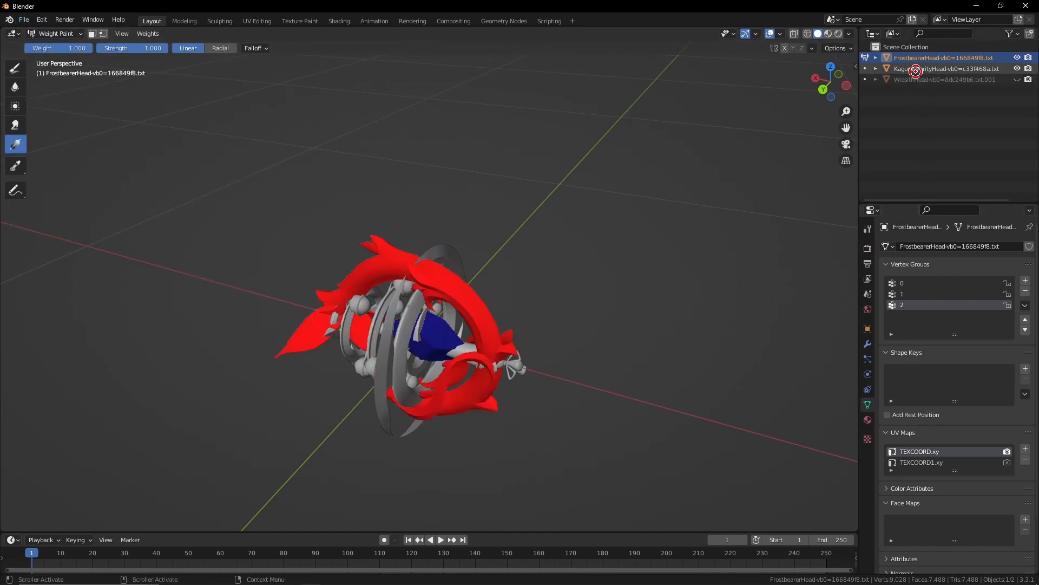
Inspect the weights of the Frostbearer mesh for vertex groups 0, 1 and 2 in turn
{"action": "left_click", "coordinate": [907, 282]}
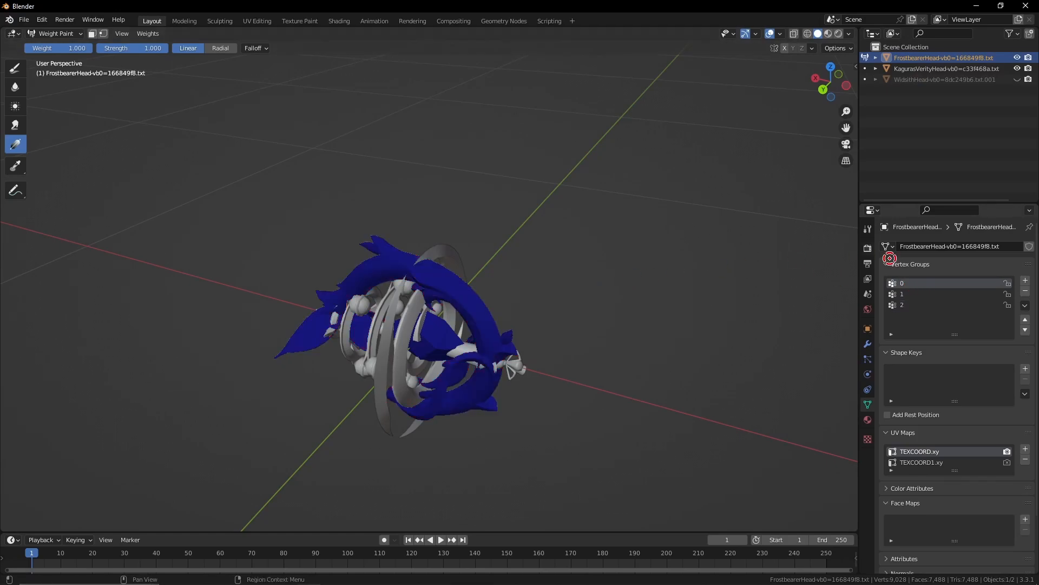
{"action": "left_click", "coordinate": [909, 294]}
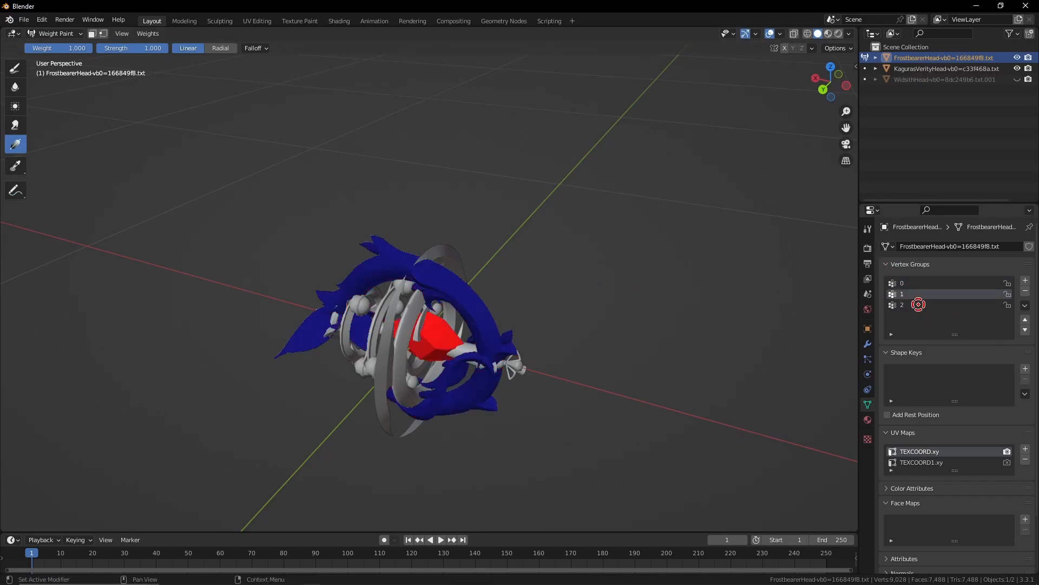
{"action": "left_click", "coordinate": [914, 304]}
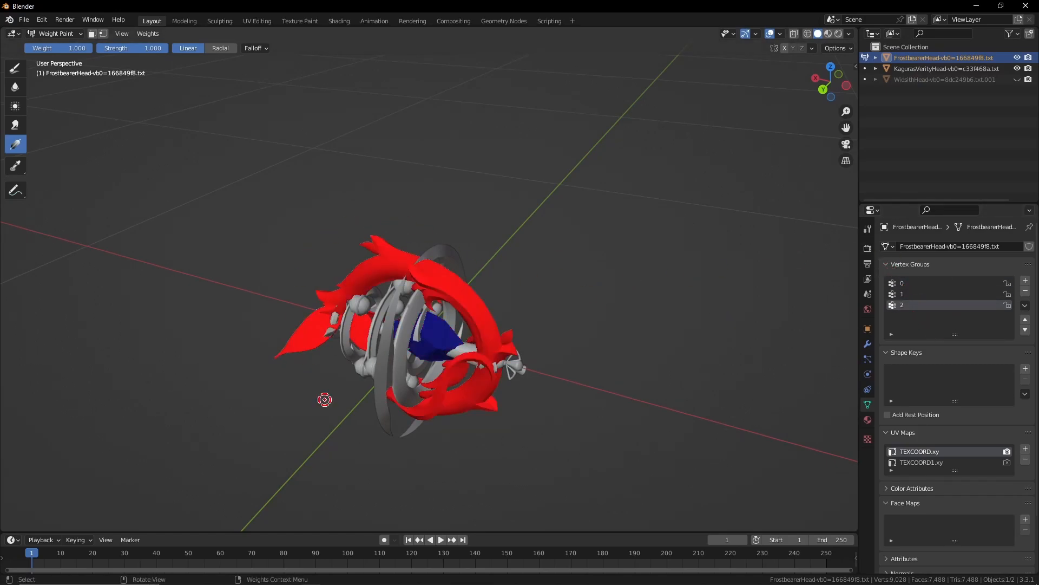
Switch weight painting to the KagurasVerity mesh and inspect its vertex groups 0, 1 and 2 from several angles
{"action": "left_click", "coordinate": [865, 67]}
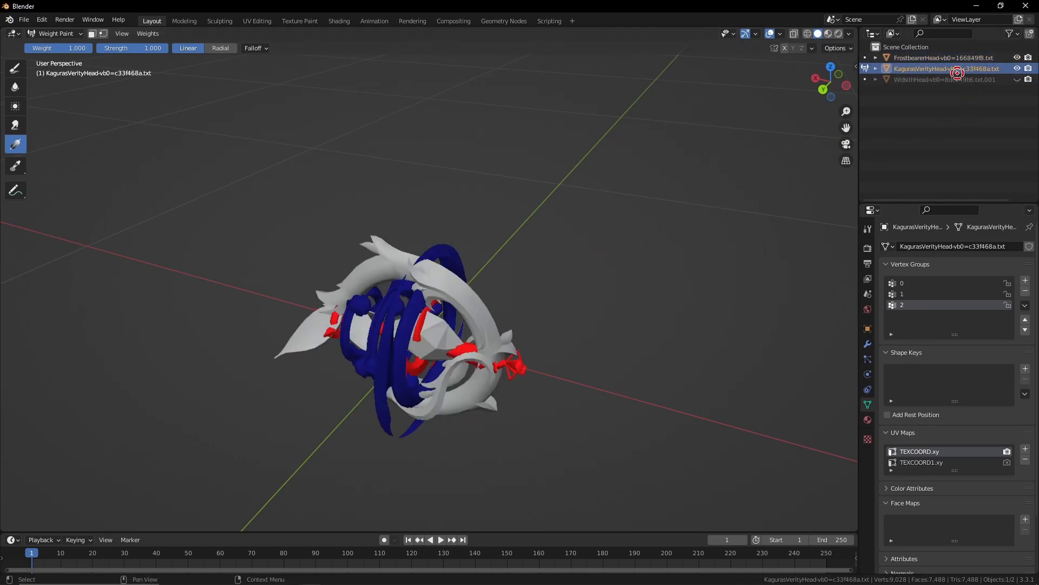
{"action": "left_click", "coordinate": [923, 284]}
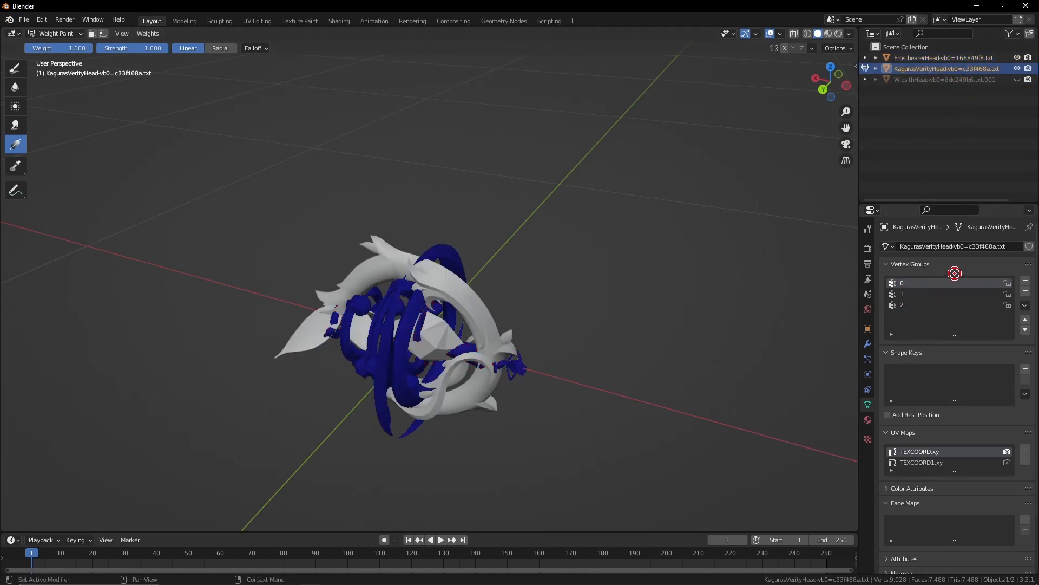
{"action": "left_click", "coordinate": [925, 294]}
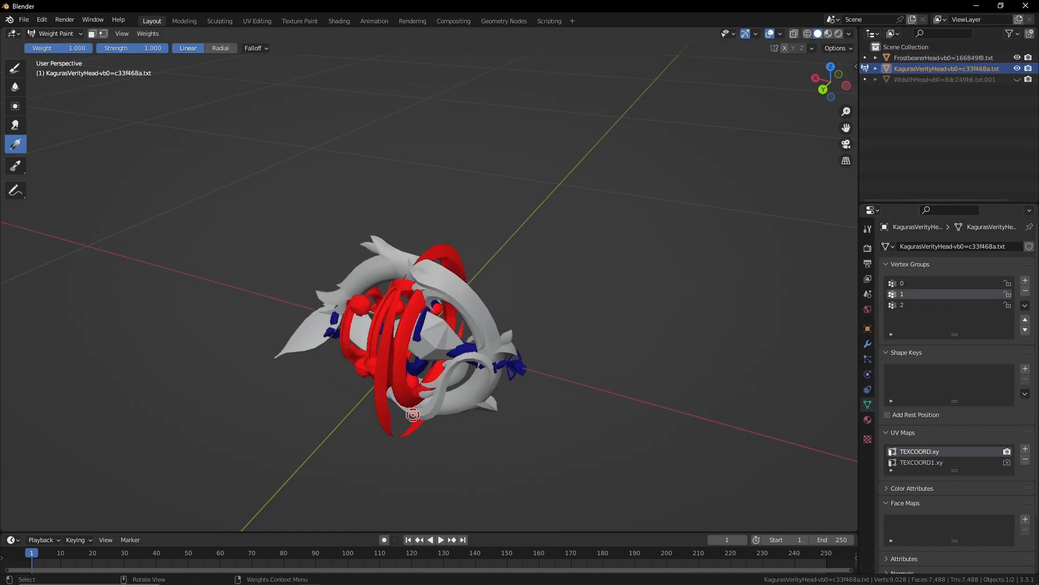
{"action": "left_click", "coordinate": [934, 305]}
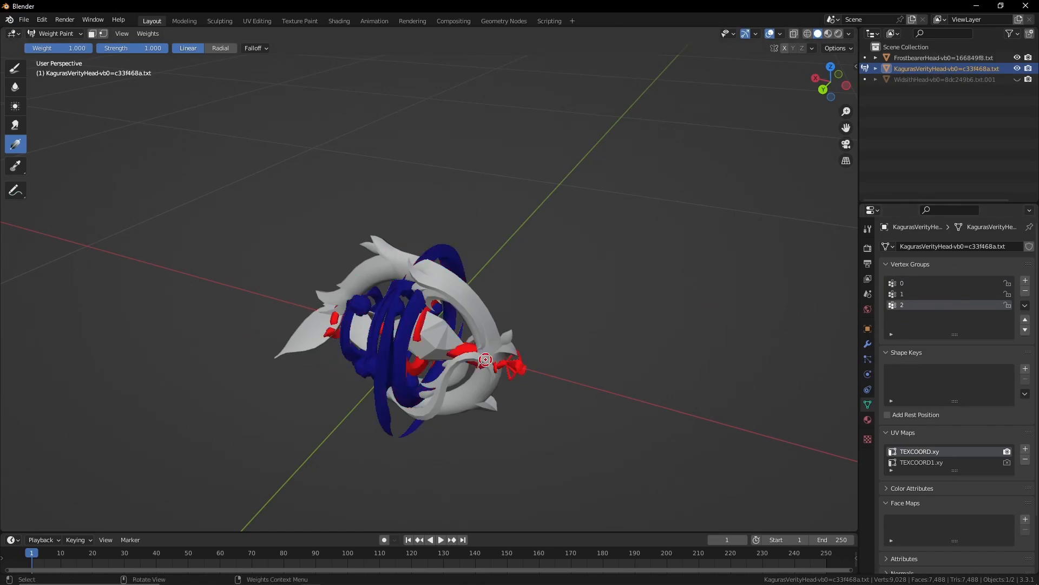
{"action": "middle_click_drag", "start_coordinate": [431, 365], "coordinate": [109, 427]}
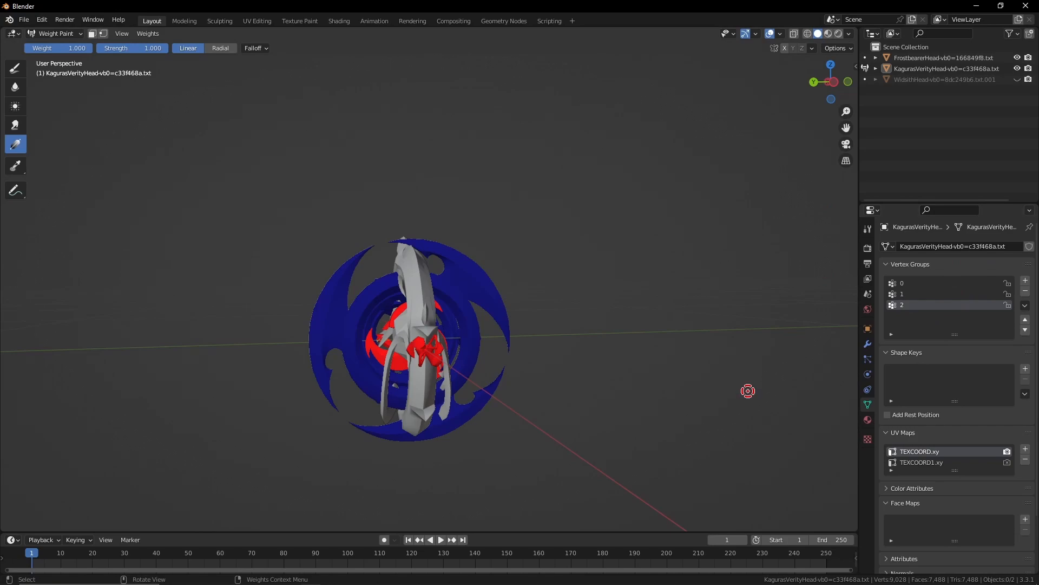
{"action": "middle_click_drag", "start_coordinate": [747, 391], "coordinate": [686, 376]}
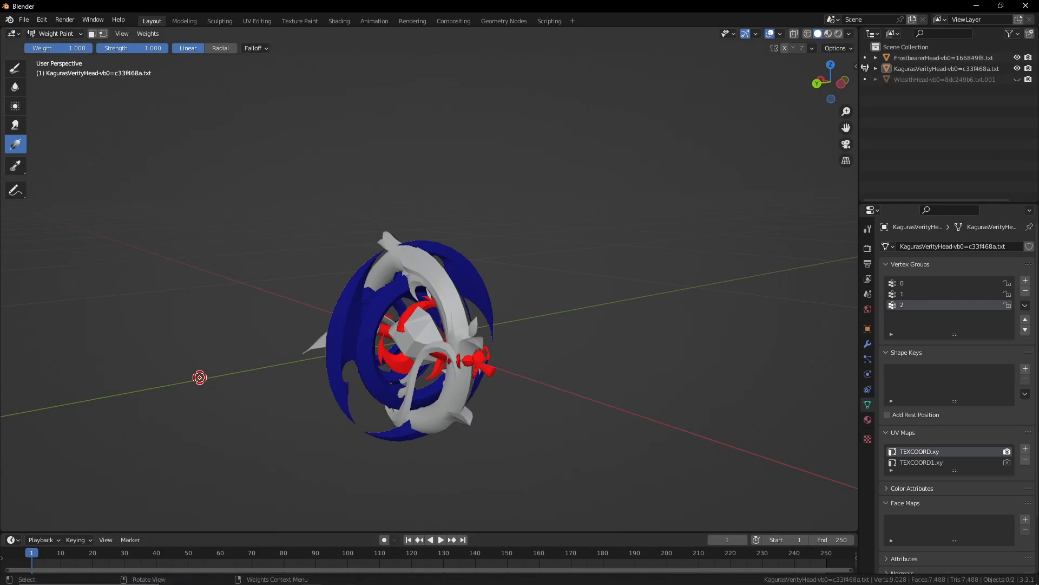
{"action": "middle_click_drag", "start_coordinate": [543, 346], "coordinate": [521, 348]}
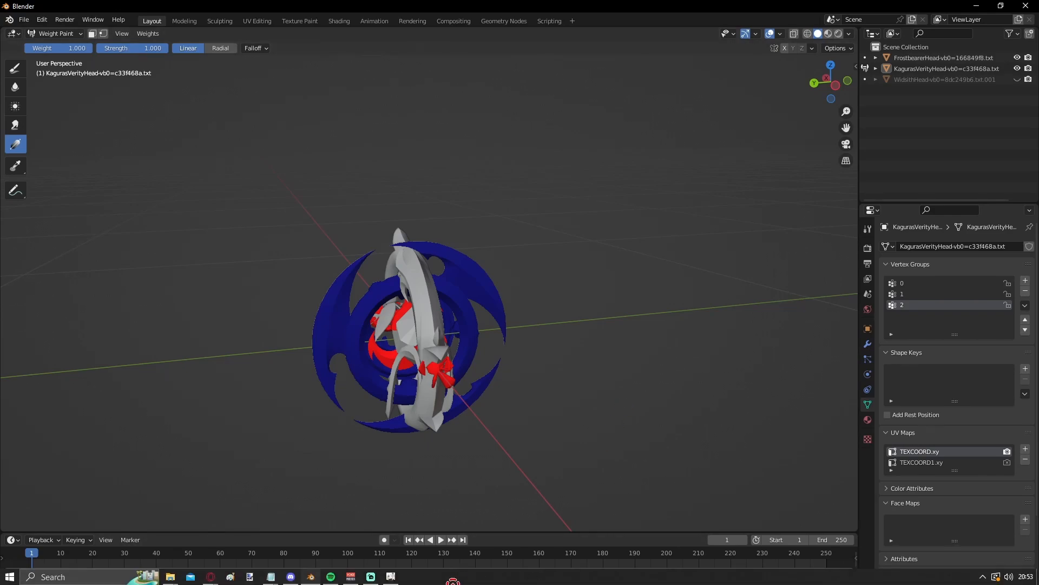
Switch to Genshin Impact and open the weapon page of the character Baizhu
{"action": "left_click", "coordinate": [390, 578]}
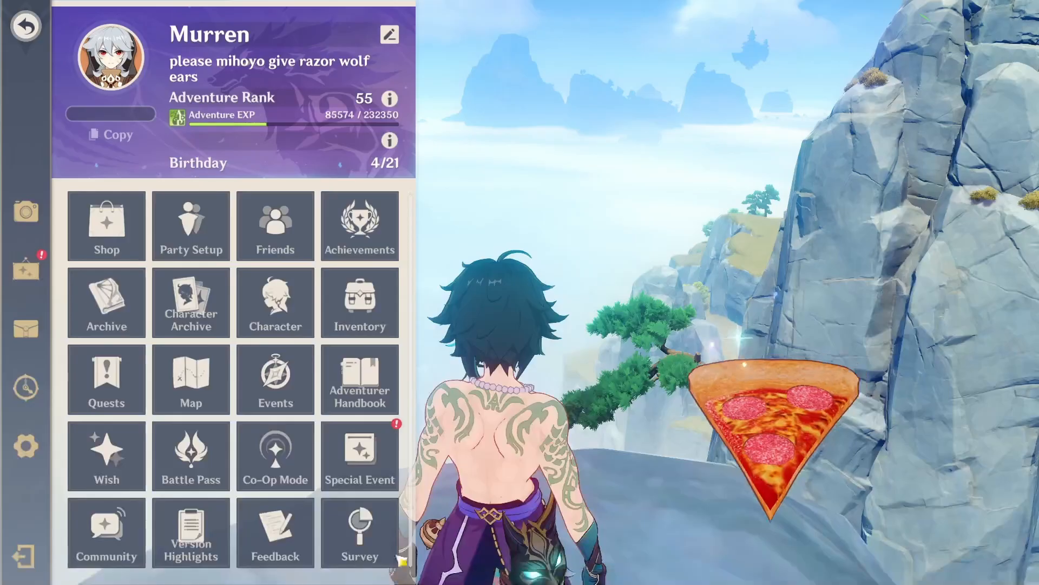
{"action": "left_click", "coordinate": [298, 328]}
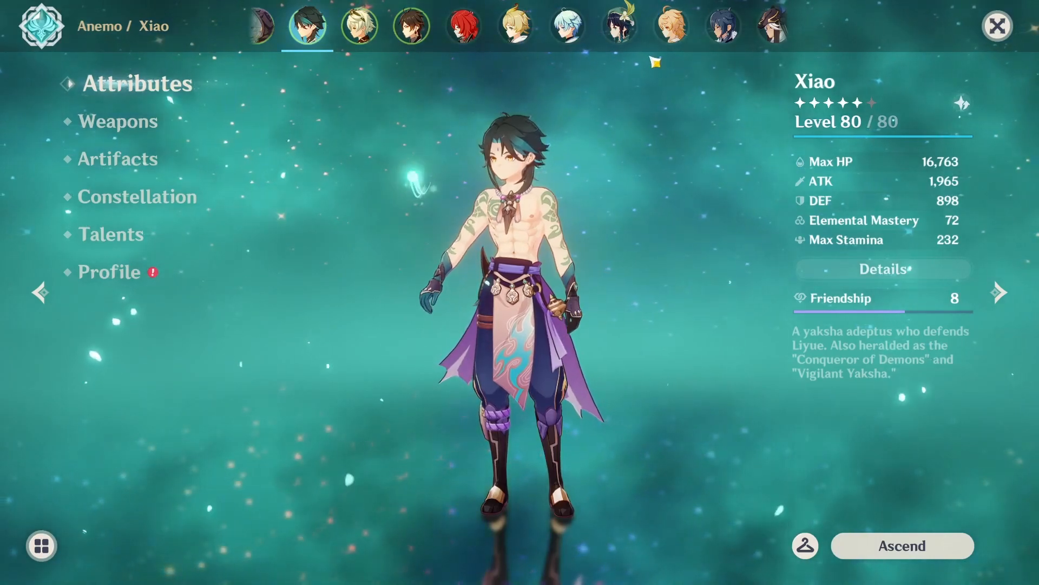
{"action": "scroll", "coordinate": [448, 33], "scroll_direction": "down", "scroll_amount": 5}
{"action": "scroll", "coordinate": [444, 38], "scroll_direction": "down", "scroll_amount": 8}
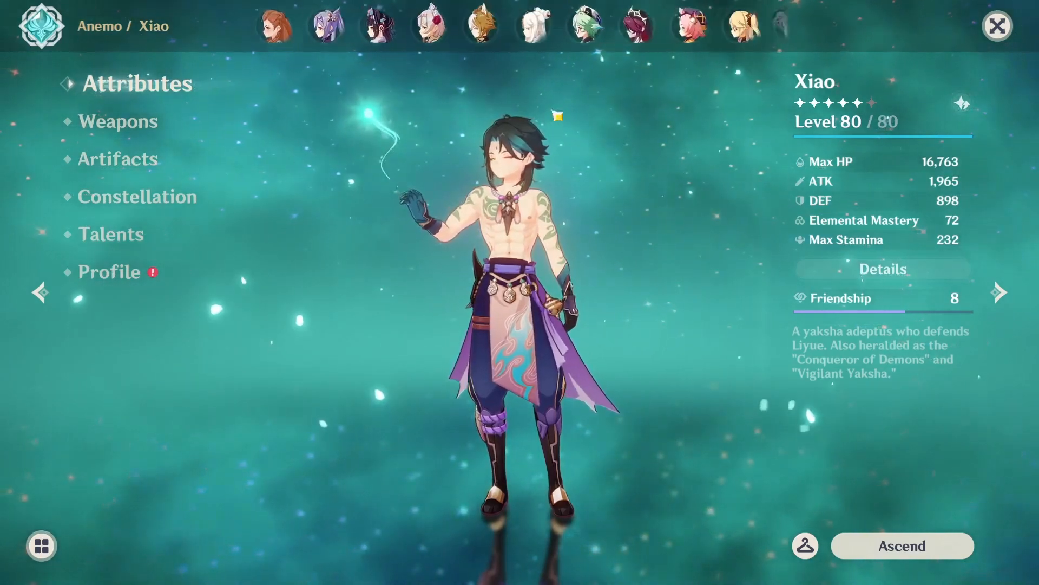
{"action": "left_click", "coordinate": [391, 26]}
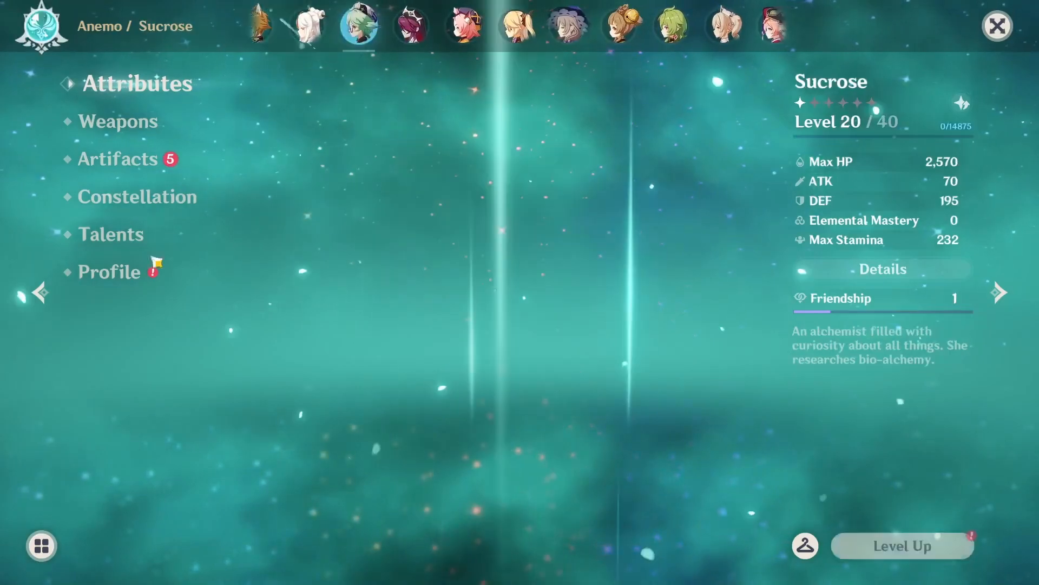
{"action": "scroll", "coordinate": [595, 27], "scroll_direction": "down", "scroll_amount": 5}
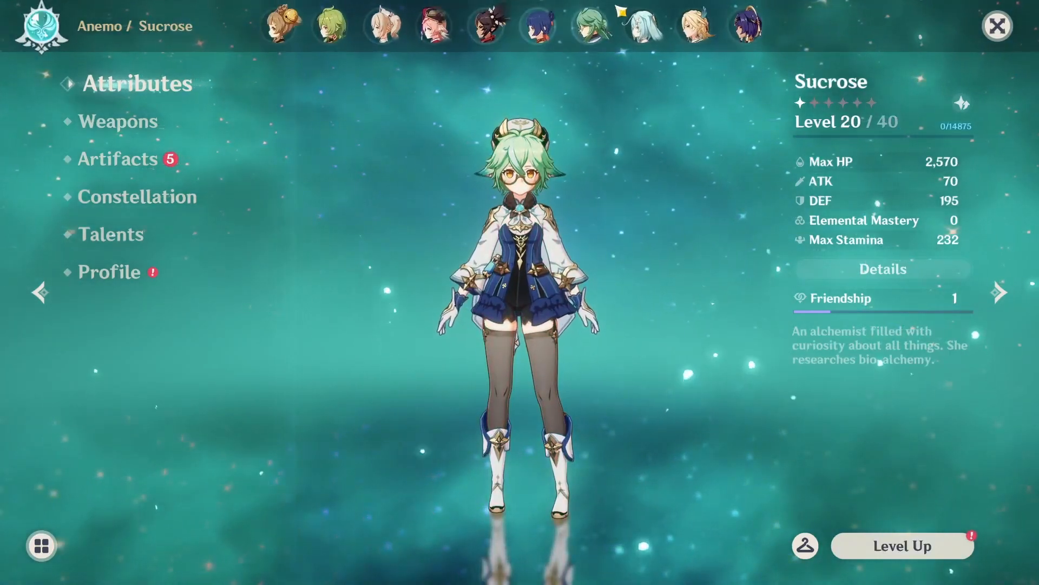
{"action": "left_click", "coordinate": [590, 26]}
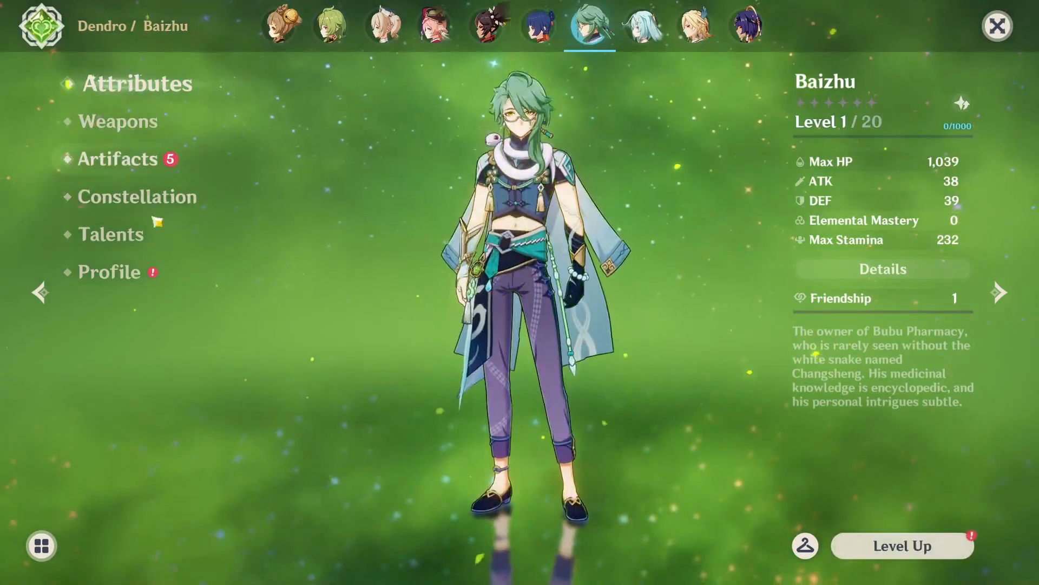
{"action": "left_click", "coordinate": [113, 121]}
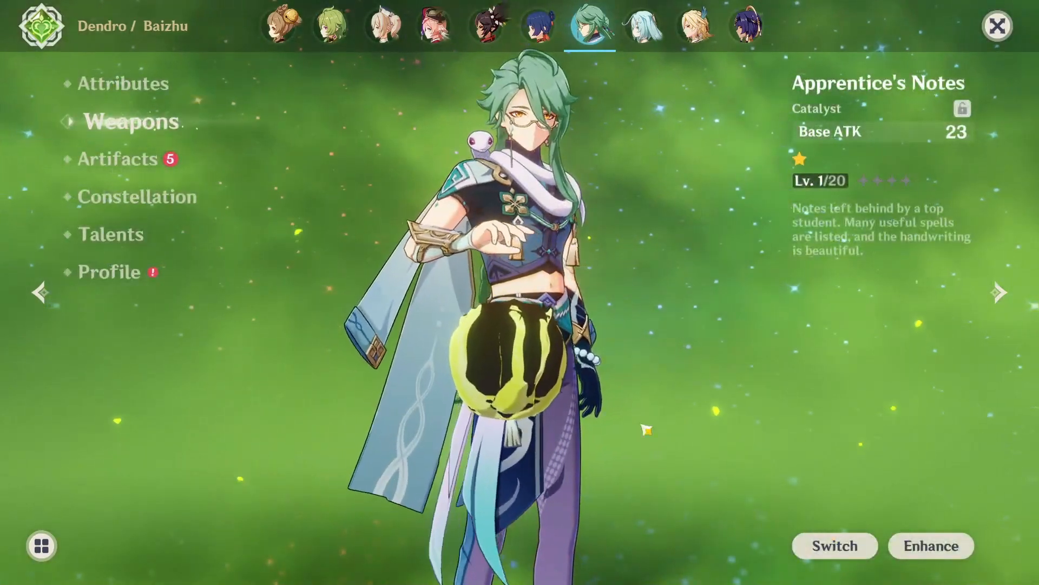
Open the weapon selection for Baizhu and pick a three-star catalyst to preview
{"action": "left_click", "coordinate": [834, 546]}
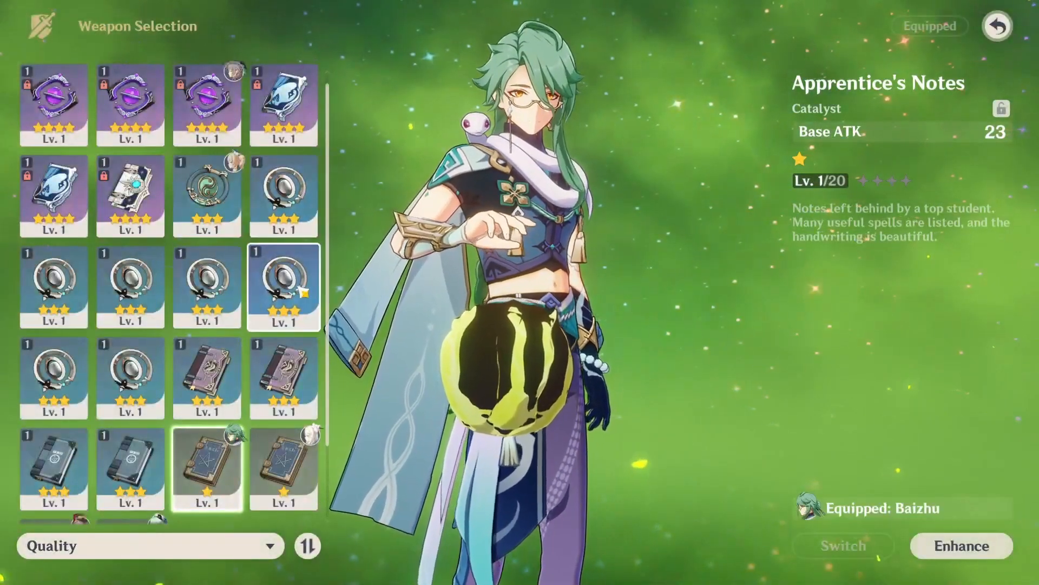
{"action": "left_click", "coordinate": [283, 287]}
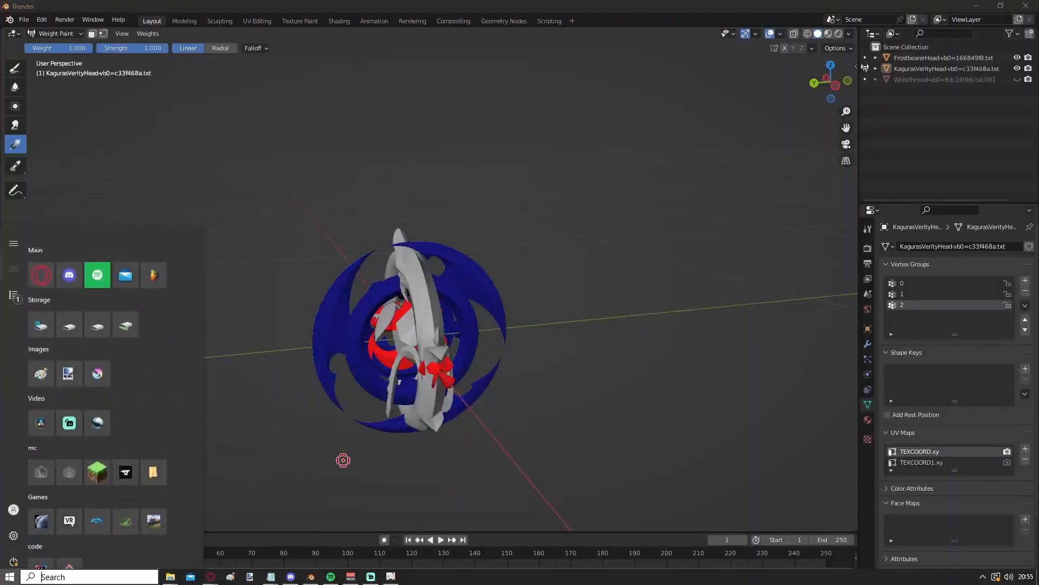
Switch to the GI-Model-Importer-Assets repository in the browser, collapse the Swords folder and list the 5Star catalysts under WeaponData
{"action": "mouse_move", "coordinate": [209, 577]}
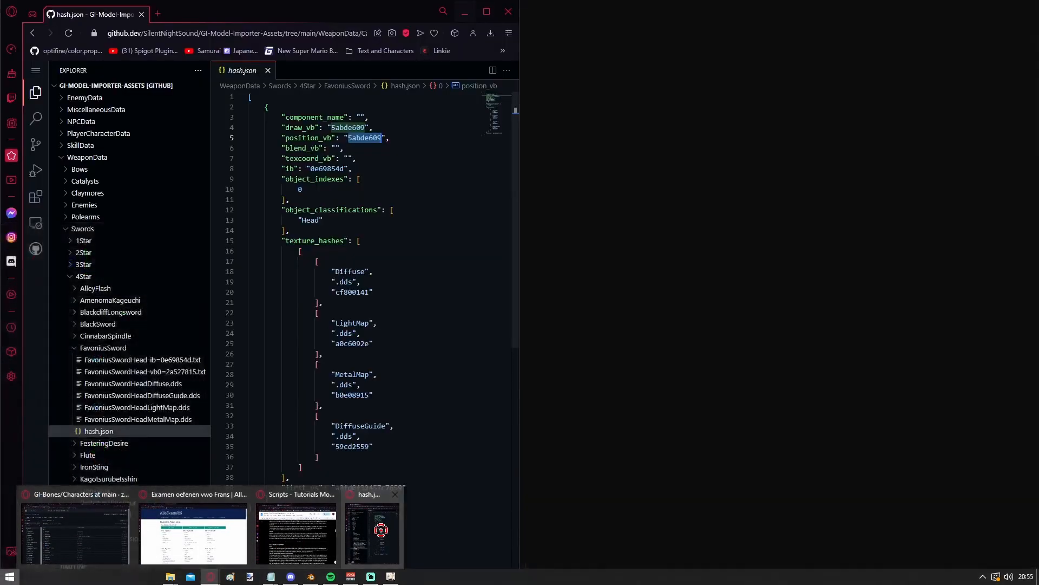
{"action": "left_click", "coordinate": [376, 529]}
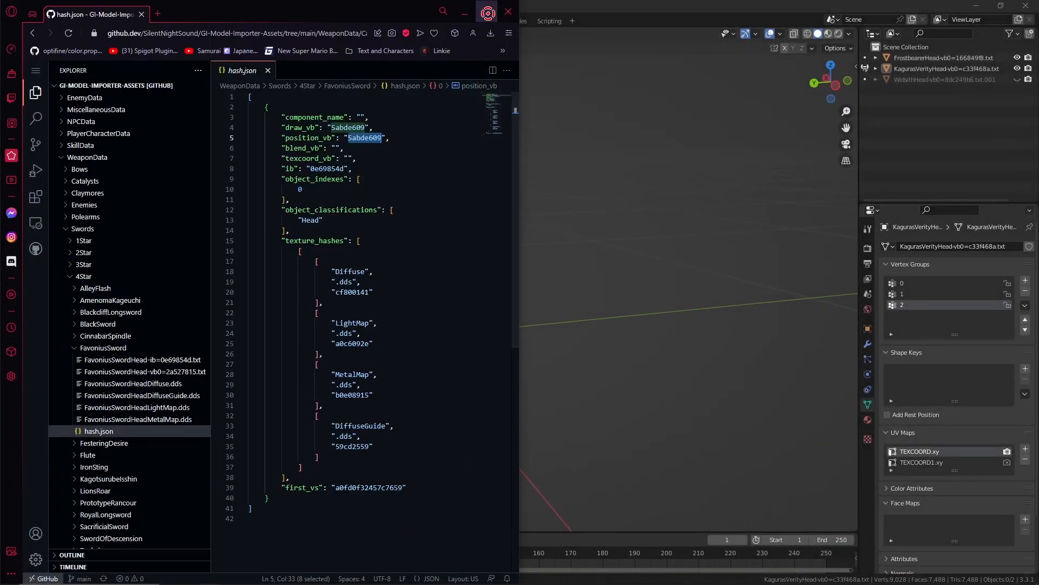
{"action": "left_click", "coordinate": [486, 12]}
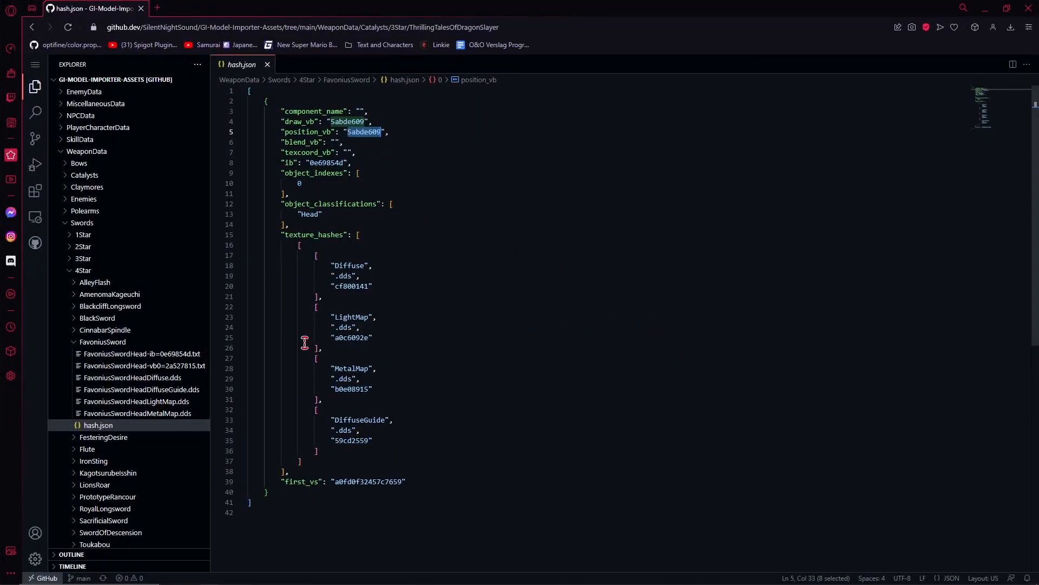
{"action": "left_click", "coordinate": [80, 266]}
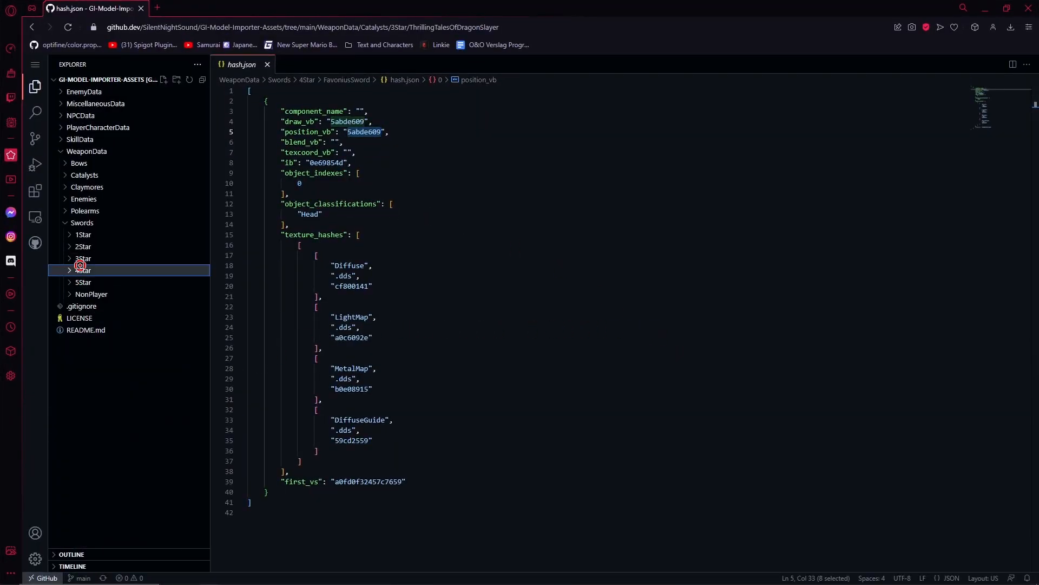
{"action": "left_click", "coordinate": [69, 223]}
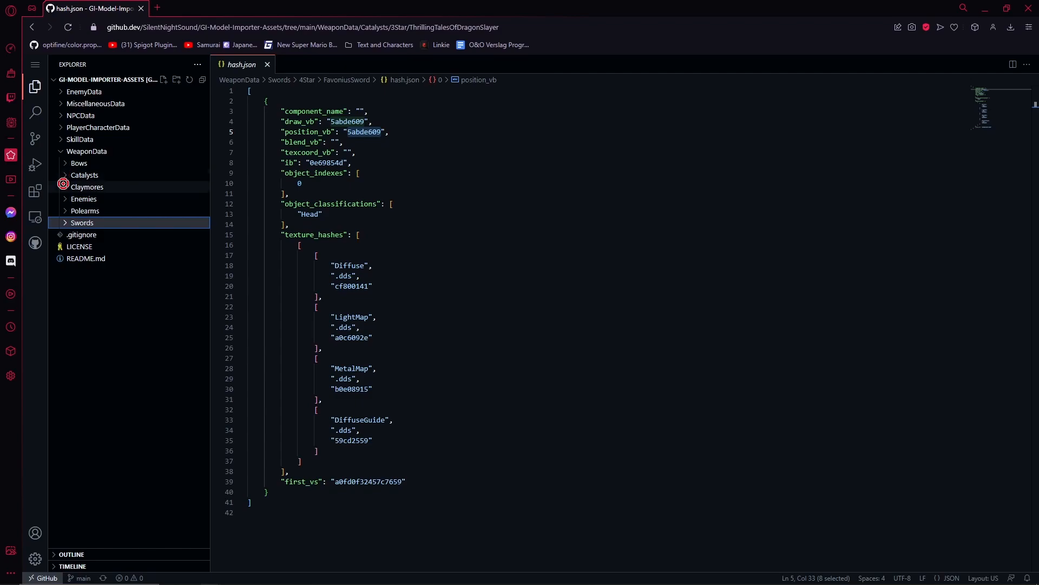
{"action": "left_click", "coordinate": [64, 175]}
{"action": "left_click", "coordinate": [69, 210]}
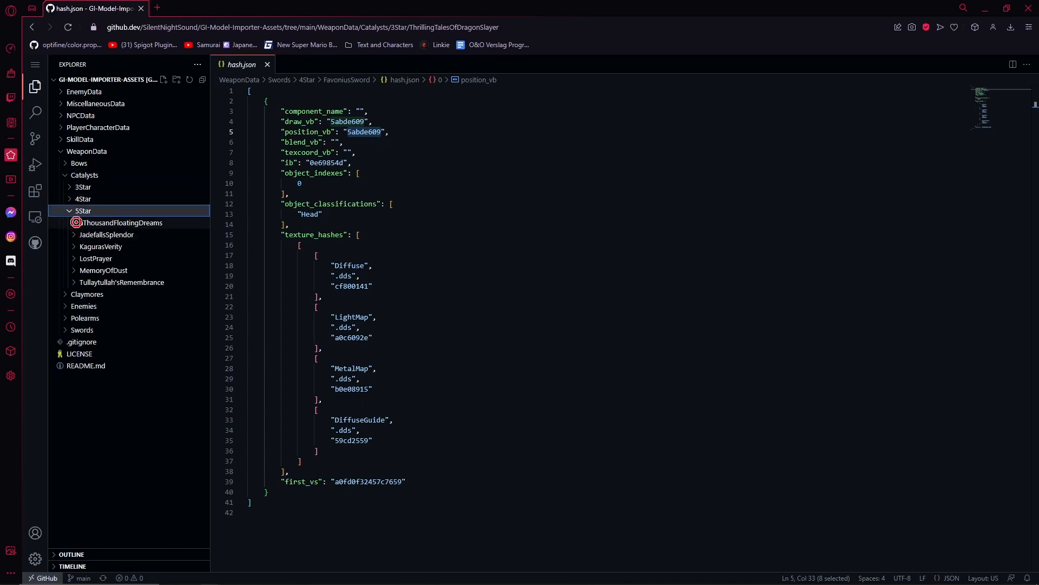
Open the hash.json of aThousandFloatingDreams and examine its Head and Body object classifications and their texture hashes
{"action": "left_click", "coordinate": [82, 222]}
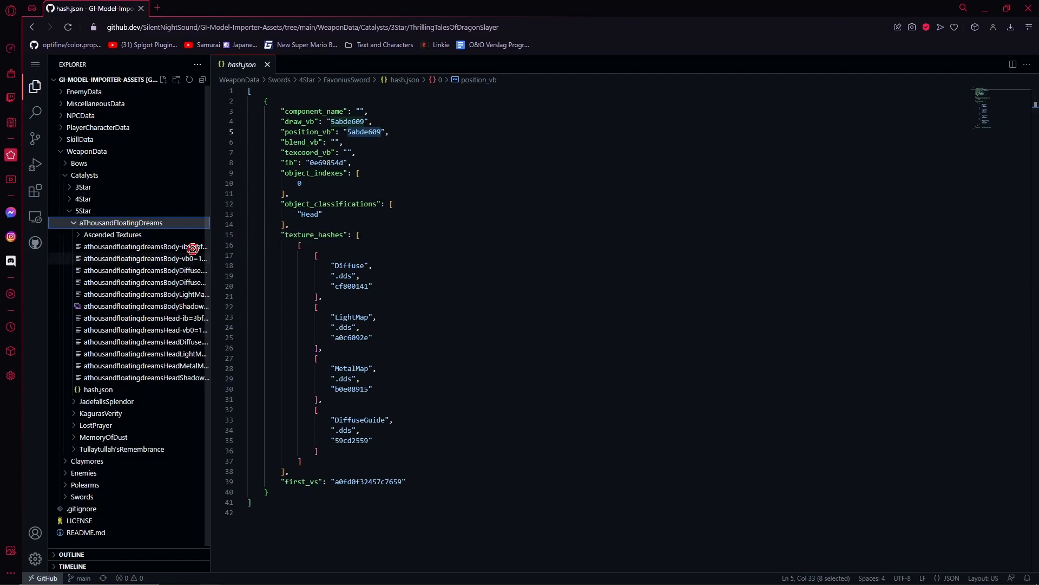
{"action": "left_click", "coordinate": [95, 389]}
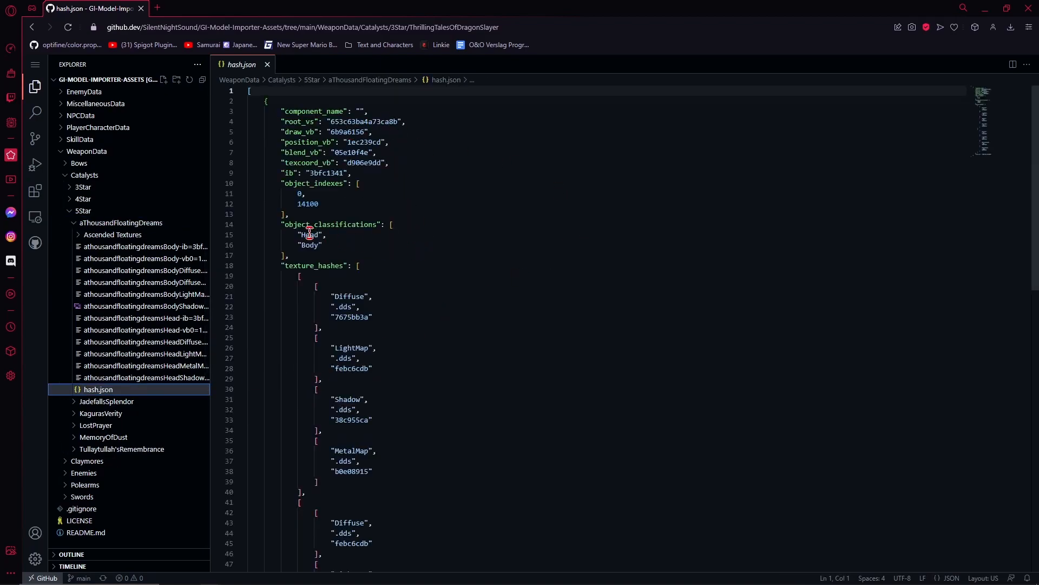
{"action": "left_click_drag", "start_coordinate": [352, 246], "coordinate": [294, 235]}
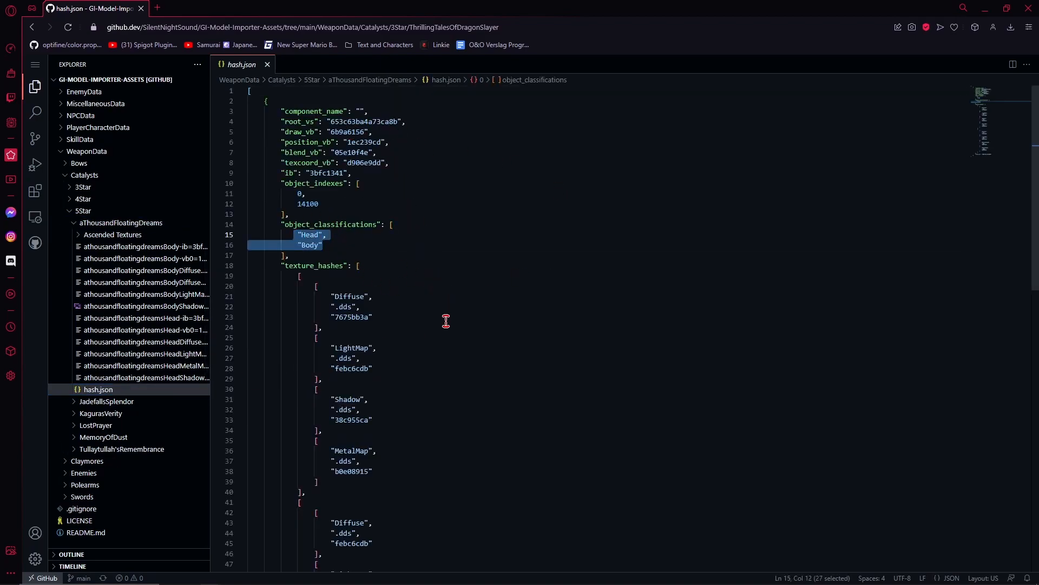
{"action": "scroll", "coordinate": [450, 305], "scroll_direction": "down", "scroll_amount": 6}
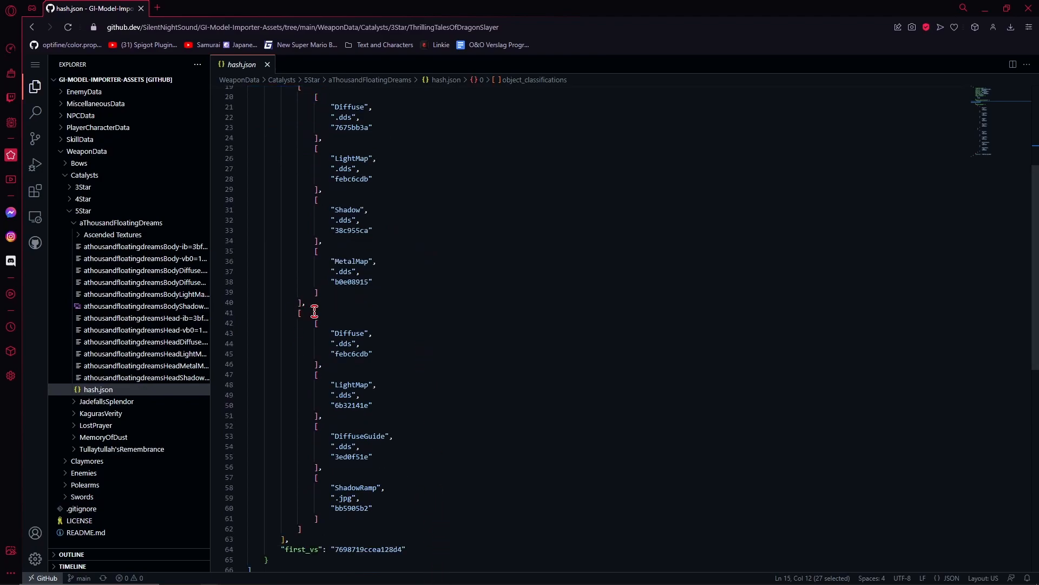
{"action": "scroll", "coordinate": [432, 362], "scroll_direction": "up", "scroll_amount": 3}
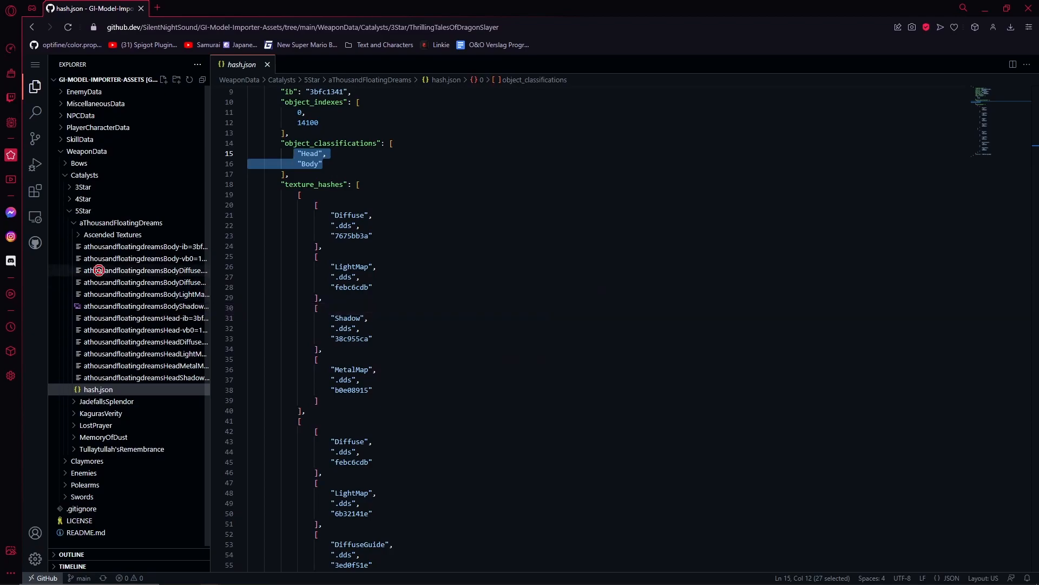
Collapse the aThousandFloatingDreams and 5Star folders and clear the text selection in hash.json
{"action": "left_click", "coordinate": [74, 223]}
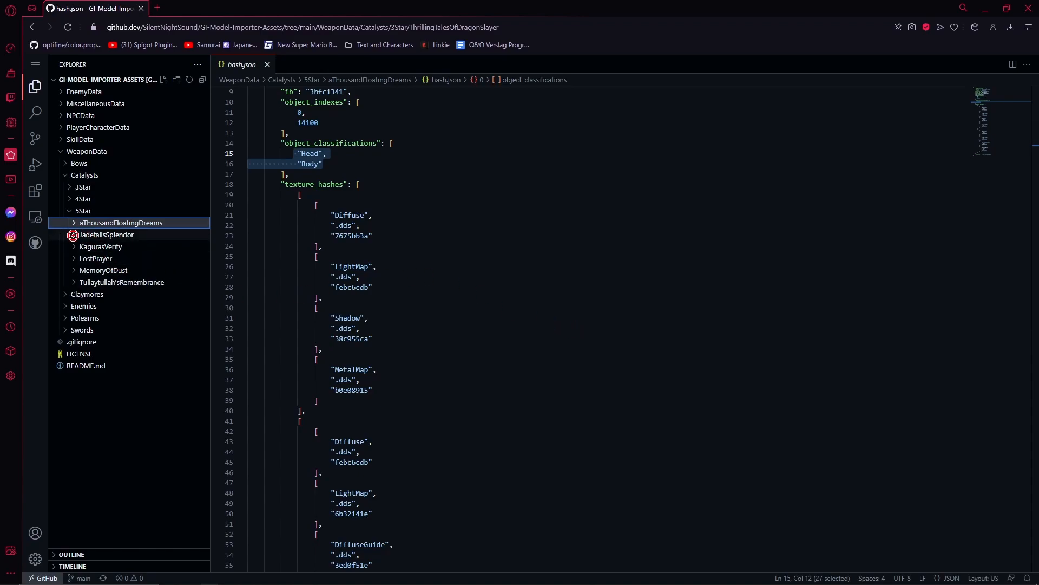
{"action": "left_click", "coordinate": [68, 210]}
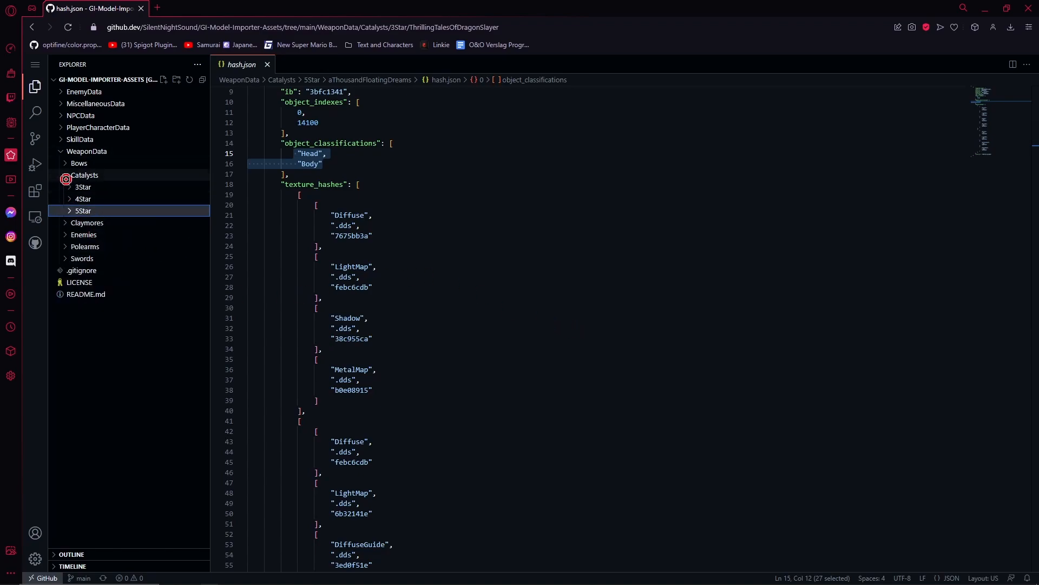
{"action": "left_click", "coordinate": [451, 277]}
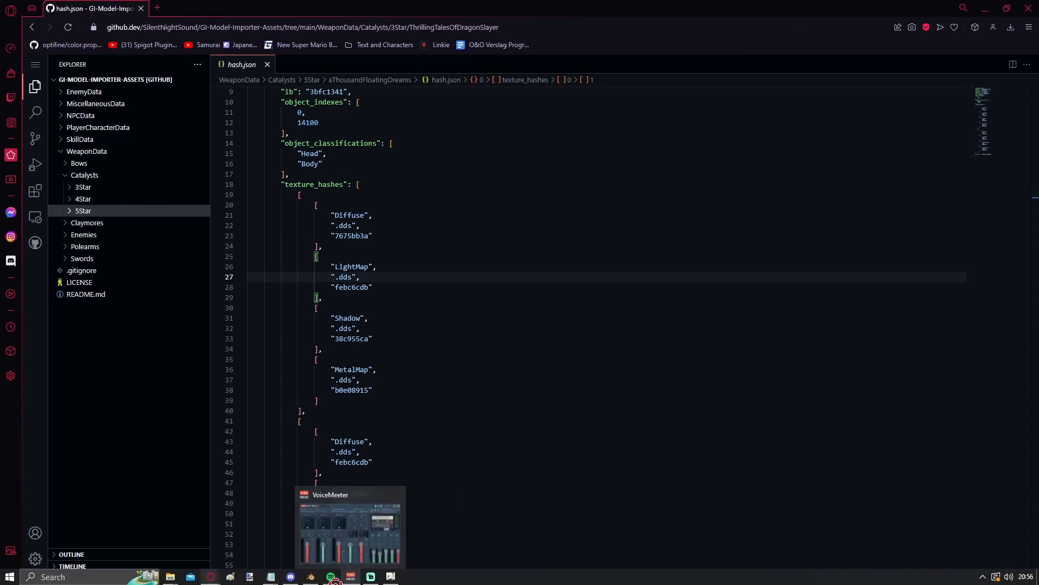
Switch to Blender and examine the KagurasVerity mesh's vertex group 2 weights from several angles and up close
{"action": "left_click", "coordinate": [312, 578]}
{"action": "middle_click_drag", "start_coordinate": [601, 339], "coordinate": [332, 355]}
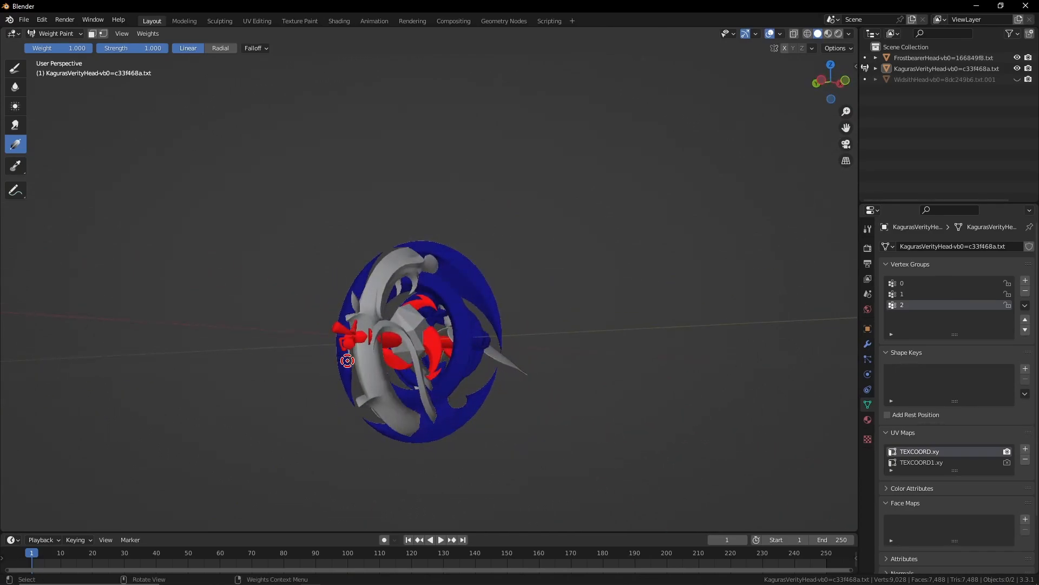
{"action": "middle_click_drag", "start_coordinate": [351, 360], "coordinate": [528, 382]}
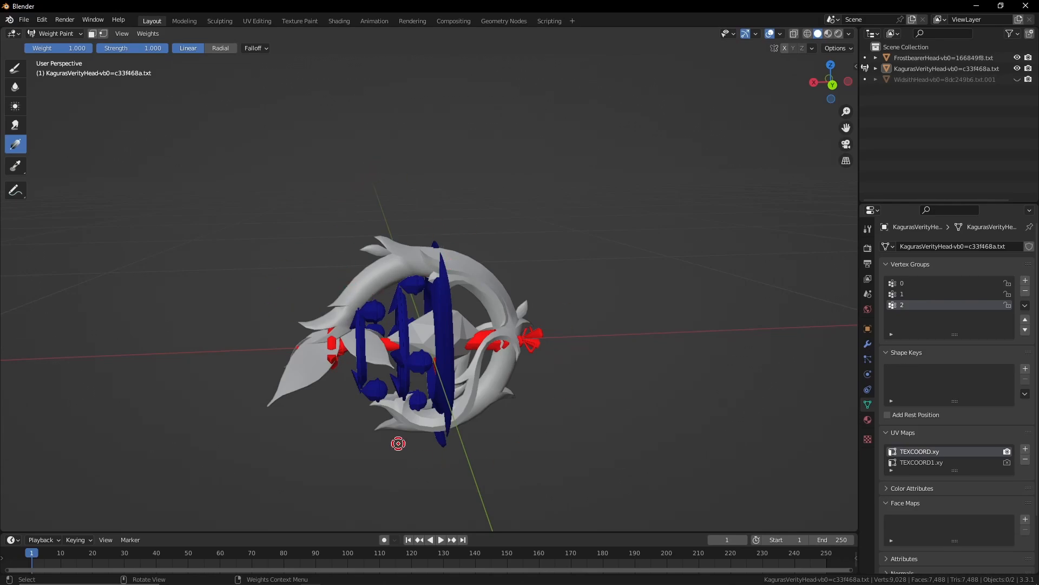
{"action": "middle_click_drag", "start_coordinate": [680, 399], "coordinate": [574, 401]}
{"action": "scroll", "coordinate": [941, 463], "scroll_direction": "down", "scroll_amount": 3}
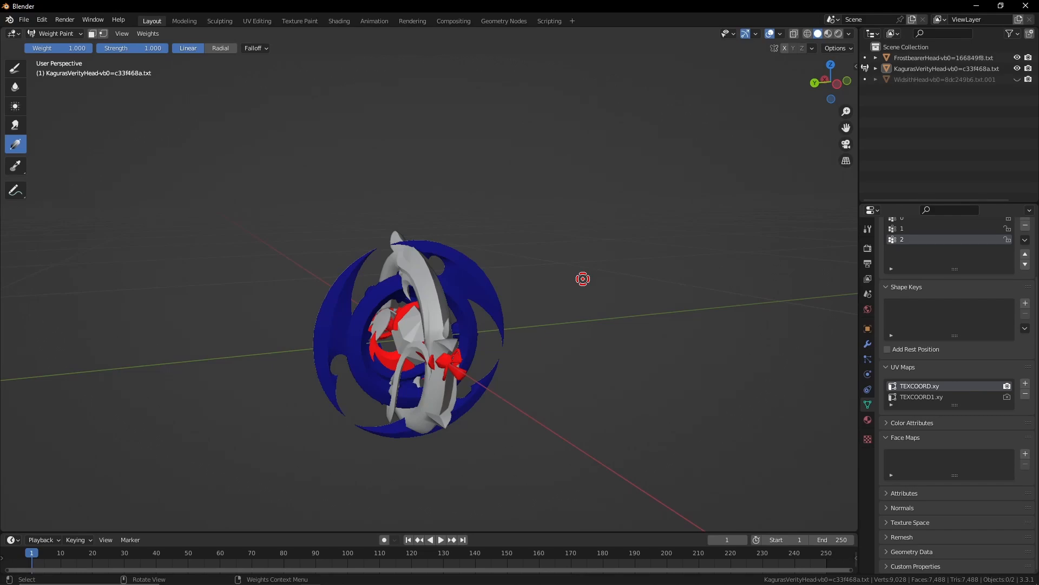
{"action": "scroll", "coordinate": [437, 330], "scroll_direction": "up", "scroll_amount": 5}
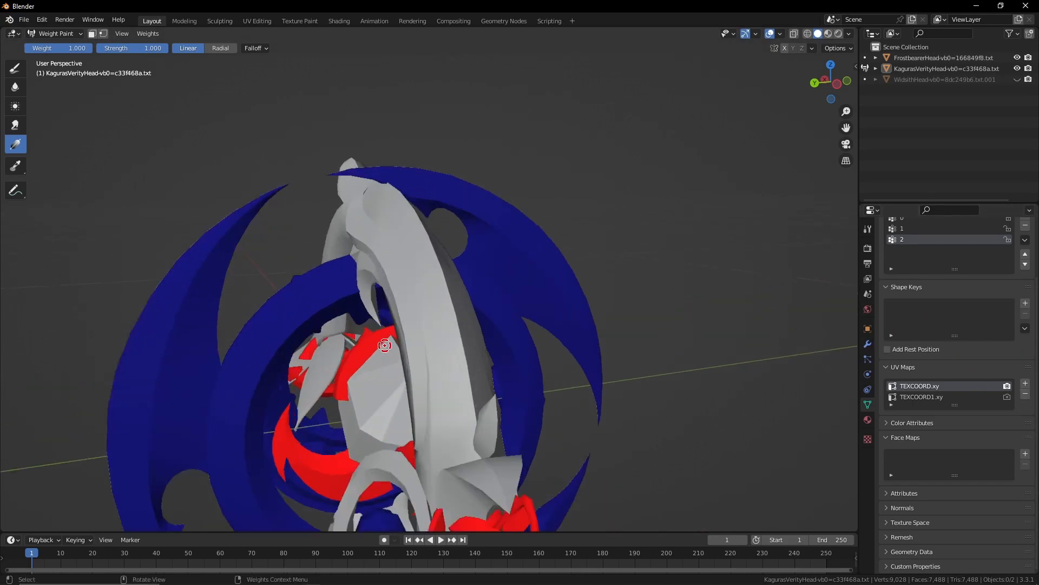
{"action": "scroll", "coordinate": [356, 377], "scroll_direction": "down", "scroll_amount": 8}
{"action": "middle_click_drag", "start_coordinate": [448, 408], "coordinate": [486, 256]}
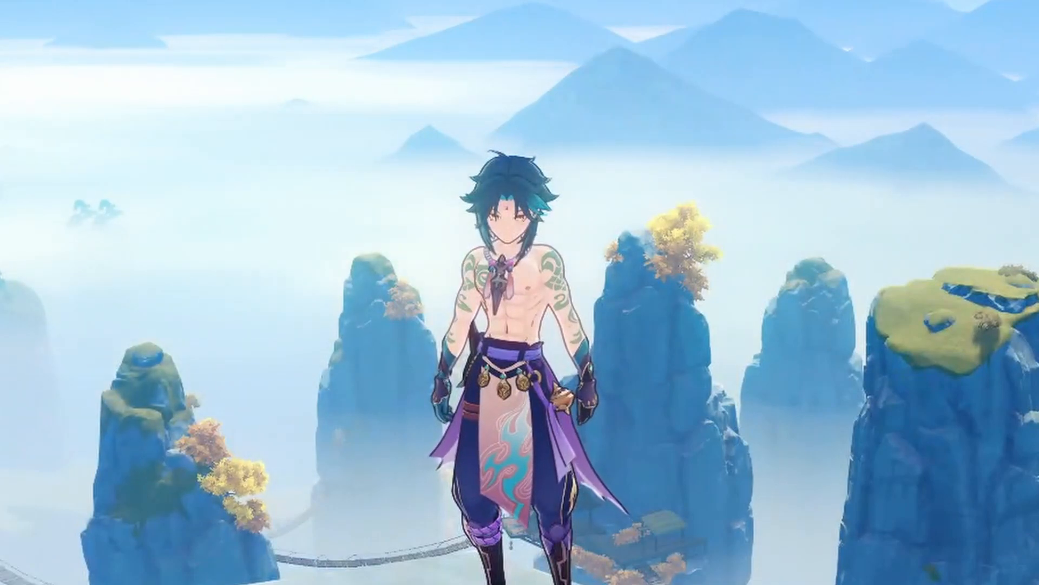